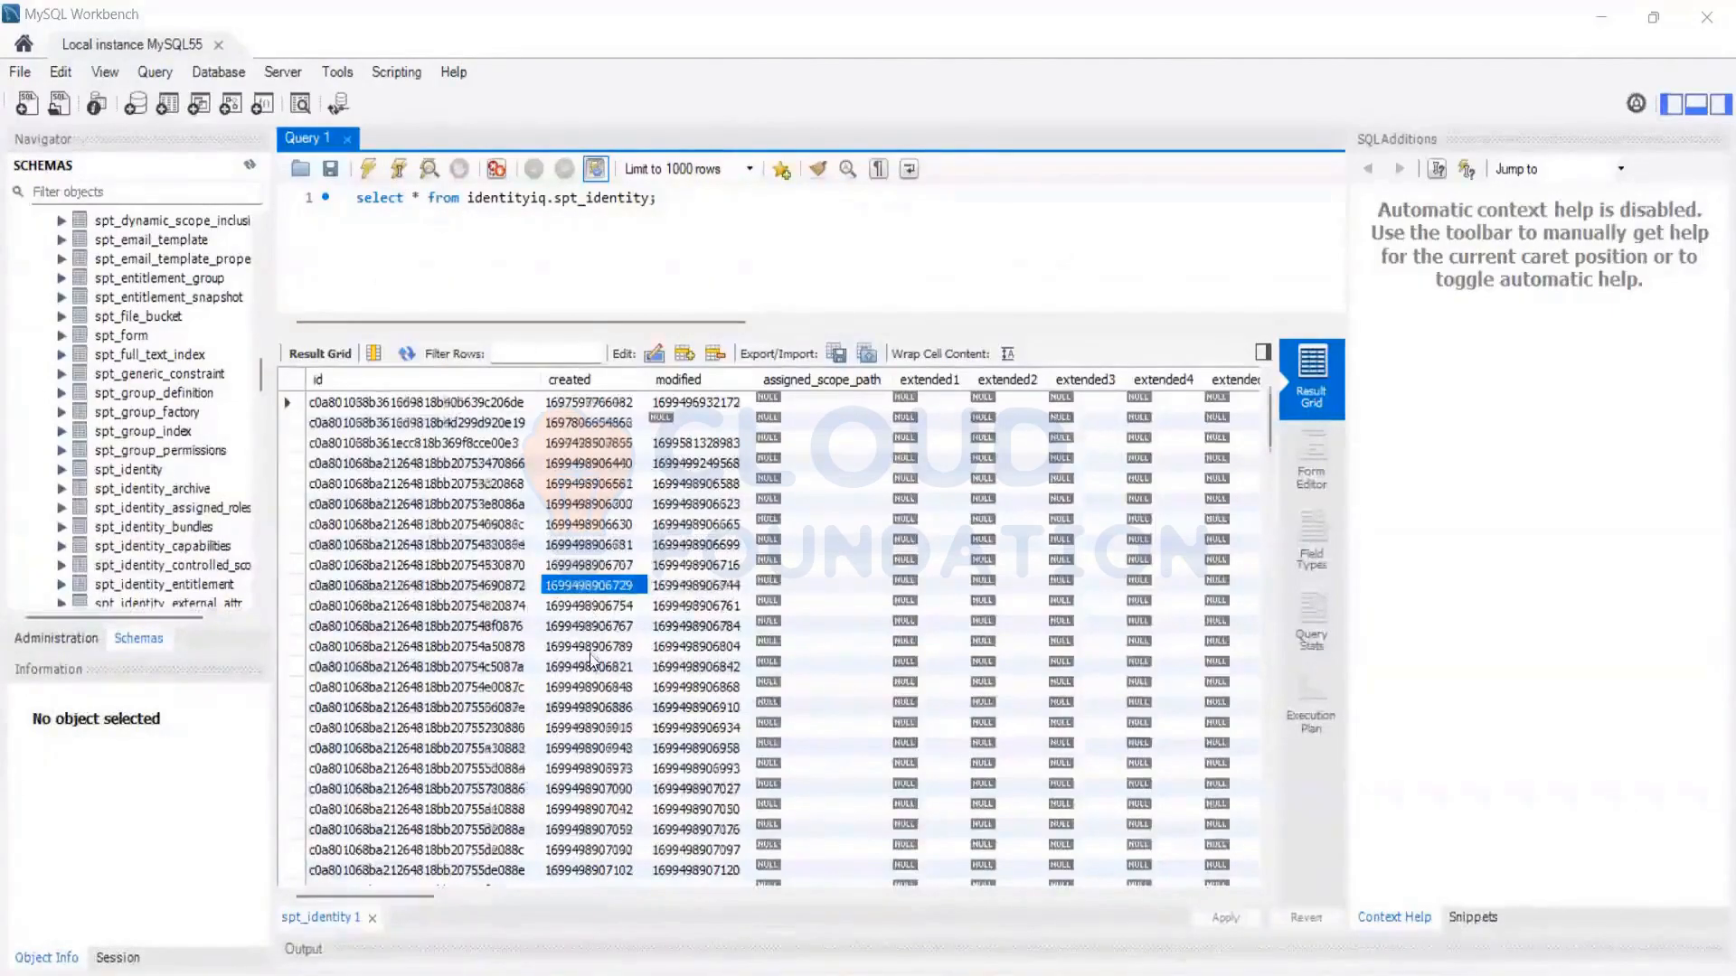
# Examine the identity records returned from the spt_identity table, including their id, created and modified values
pyautogui.doubleClick(479, 403)
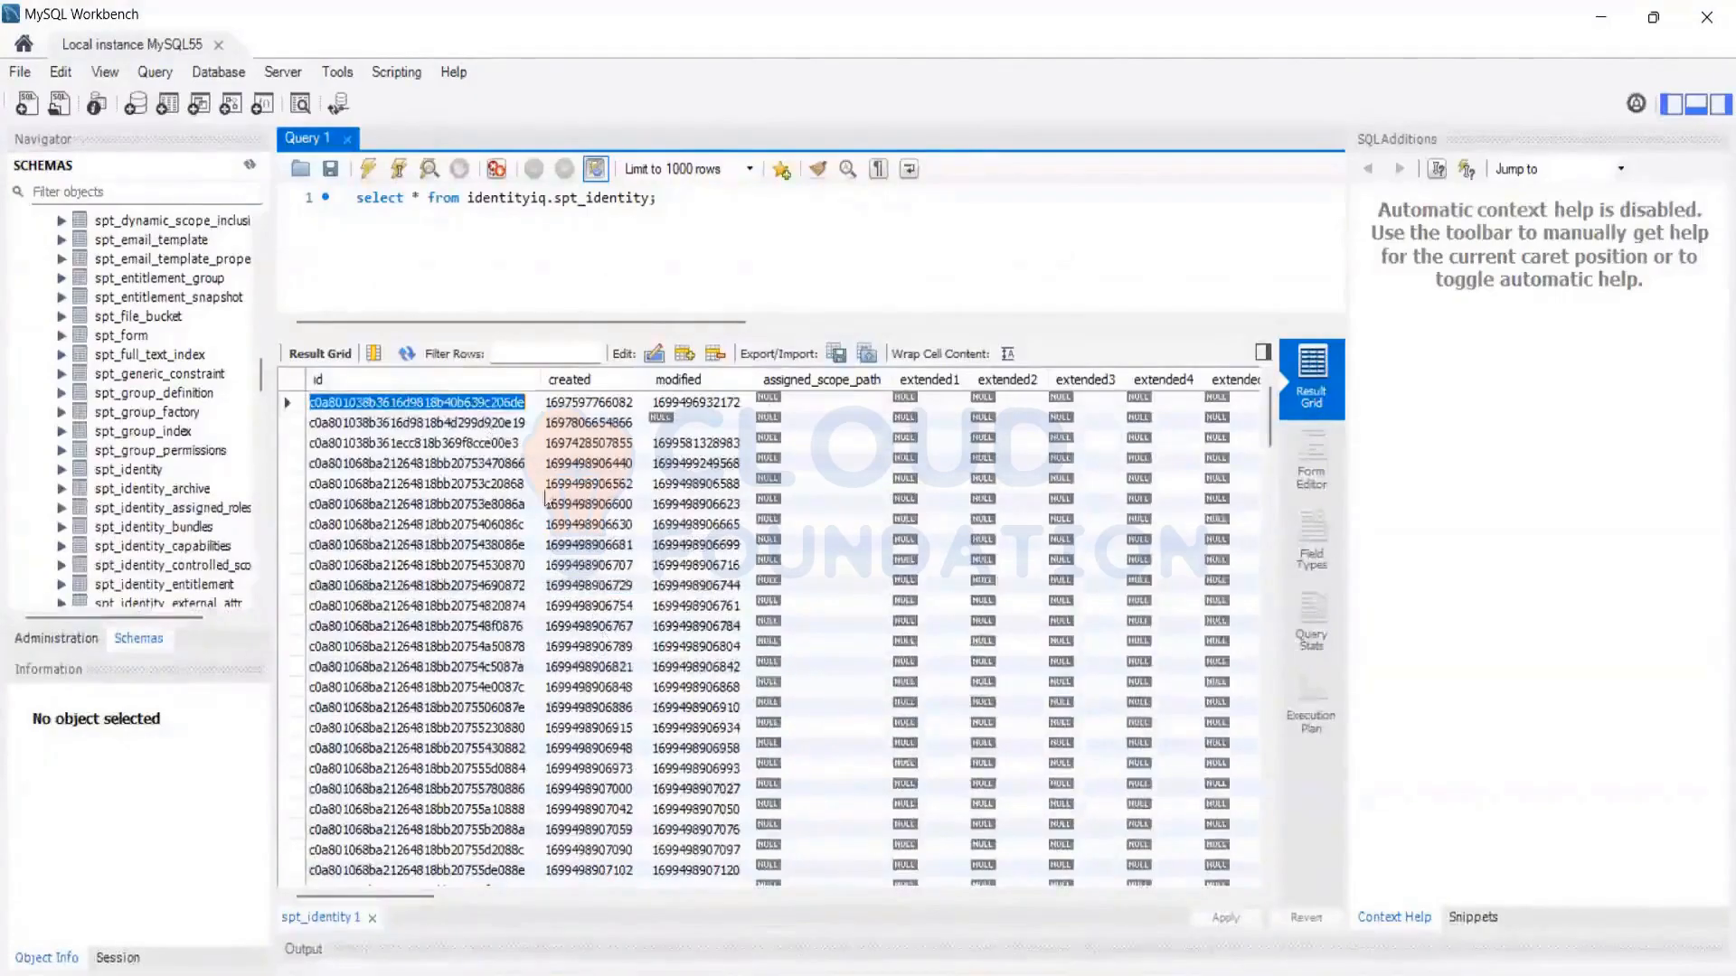
pyautogui.scroll(-1, 583, 707)
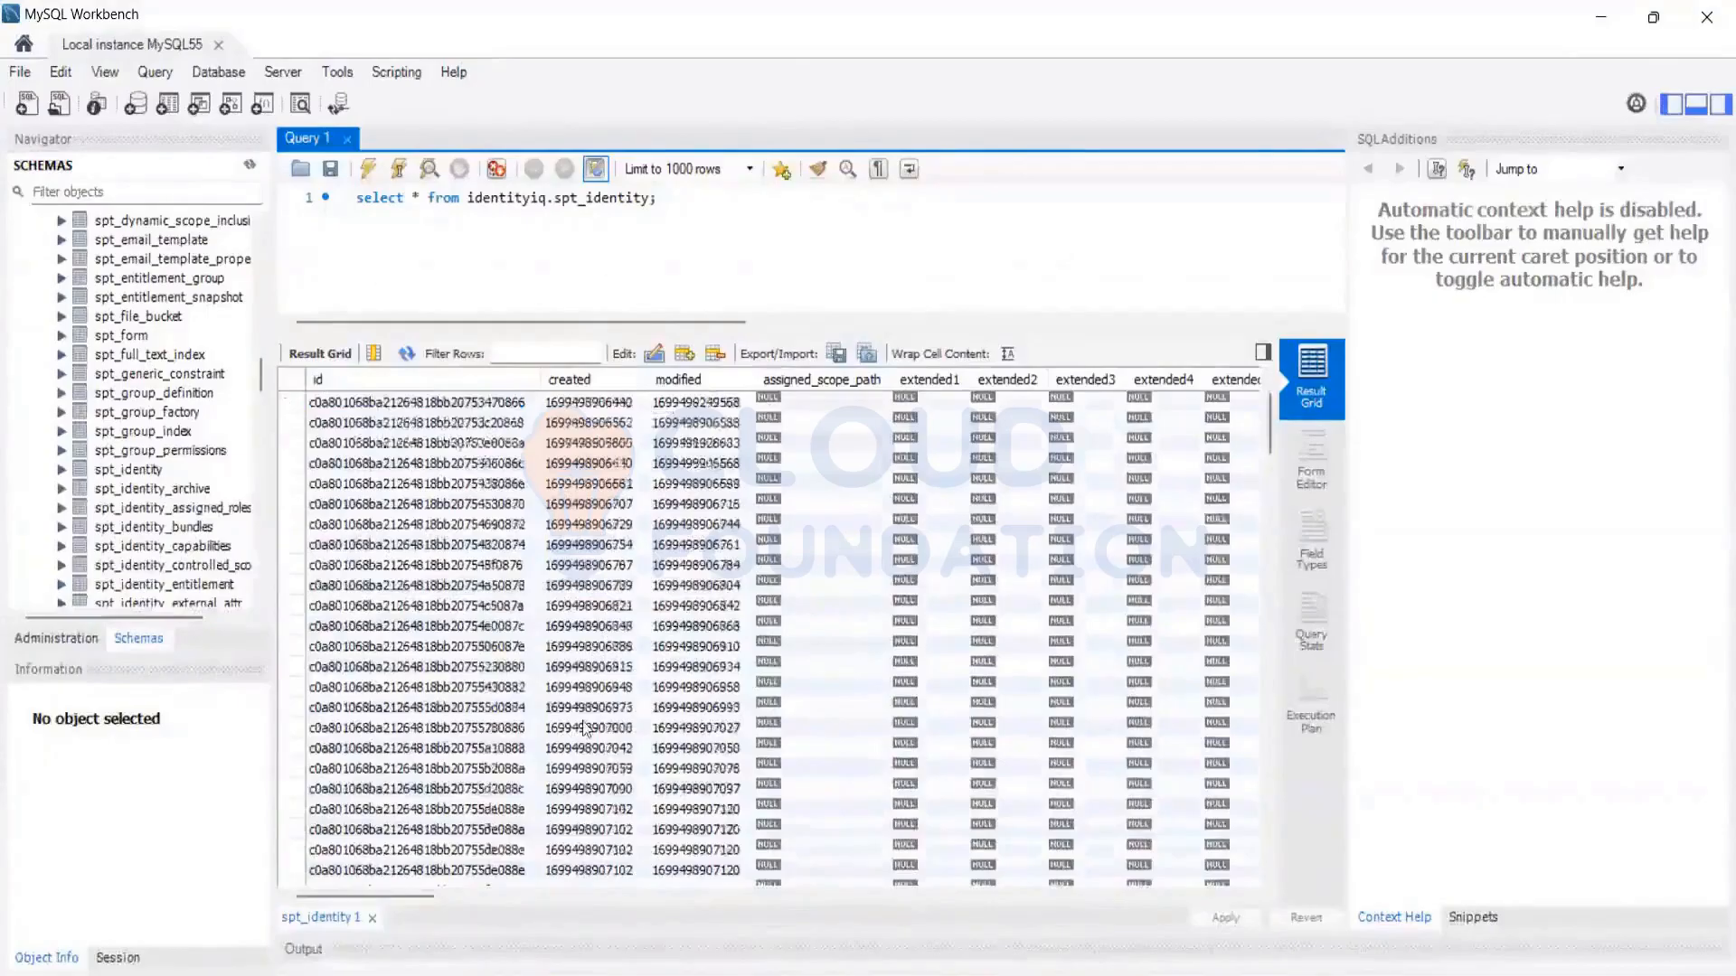
pyautogui.scroll(-2, 583, 727)
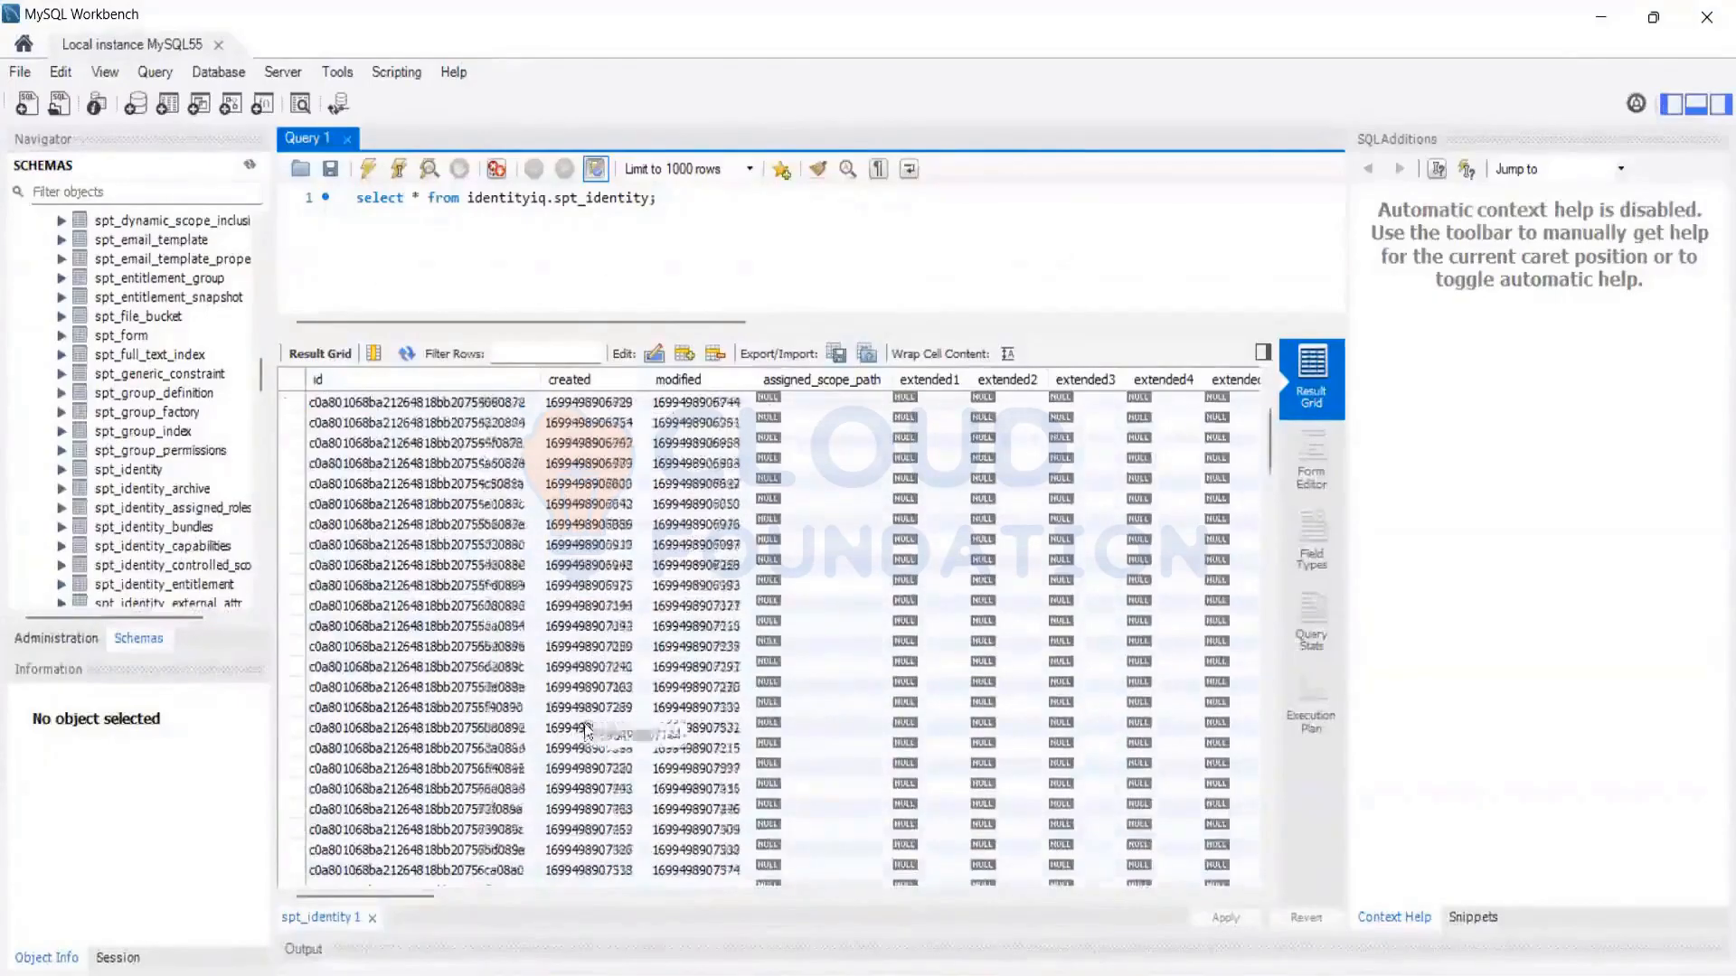
pyautogui.scroll(3, 583, 727)
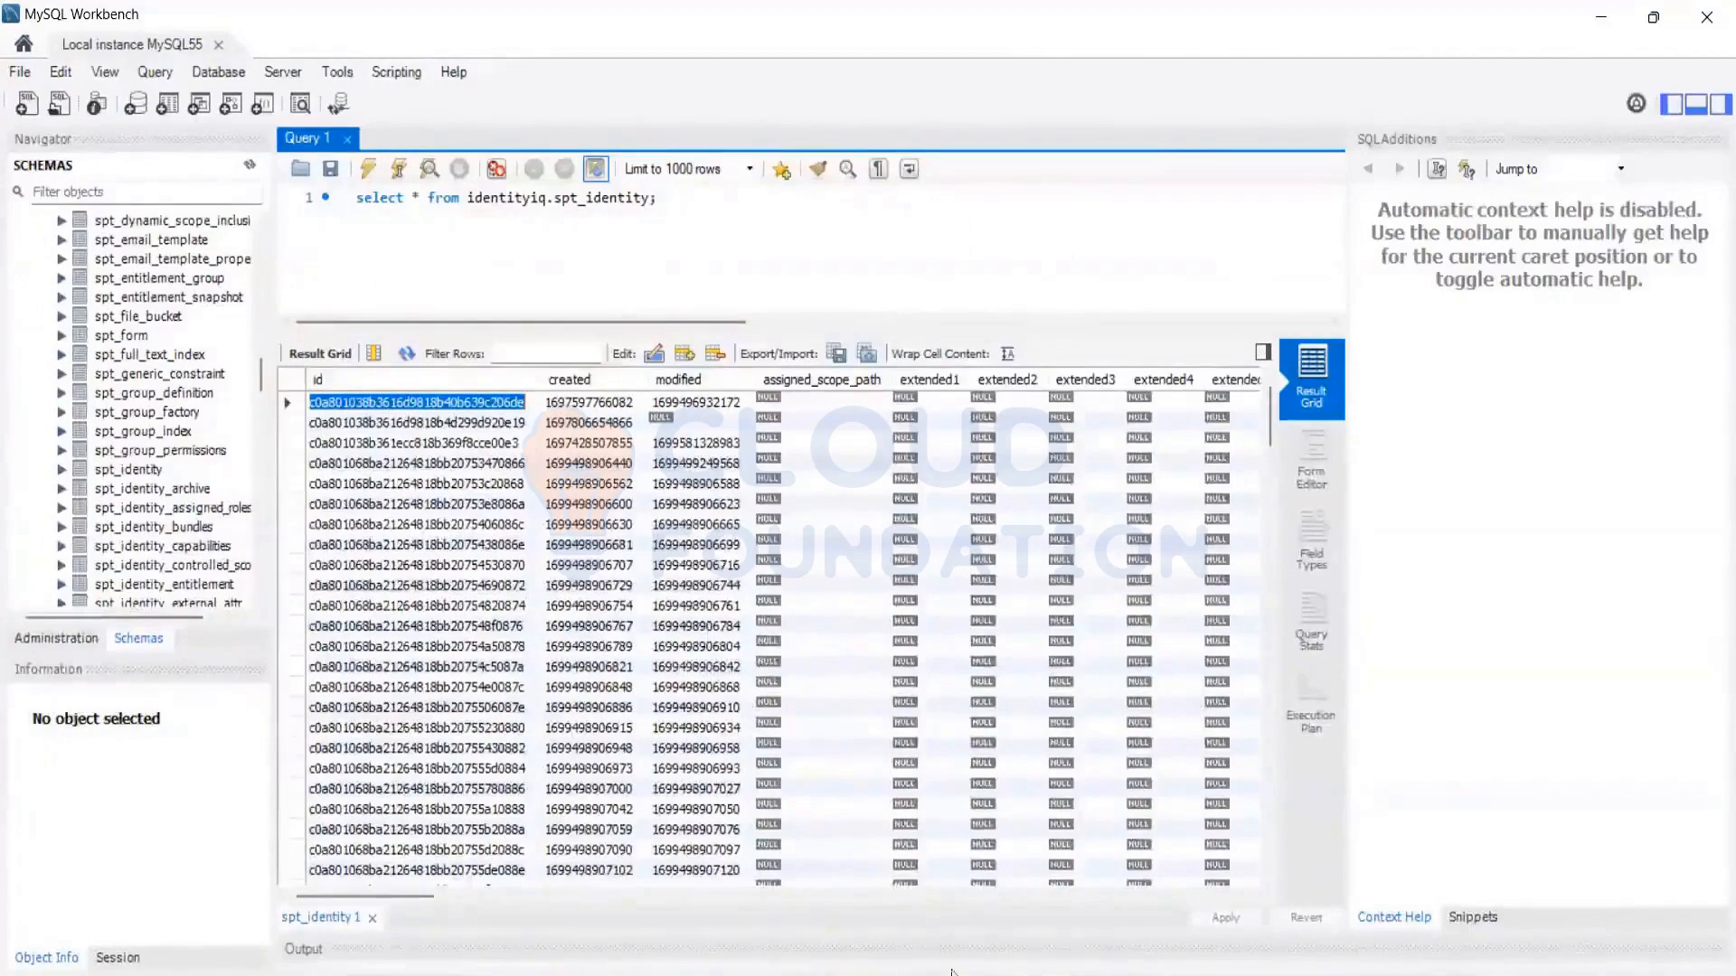
pyautogui.scroll(-10, 949, 673)
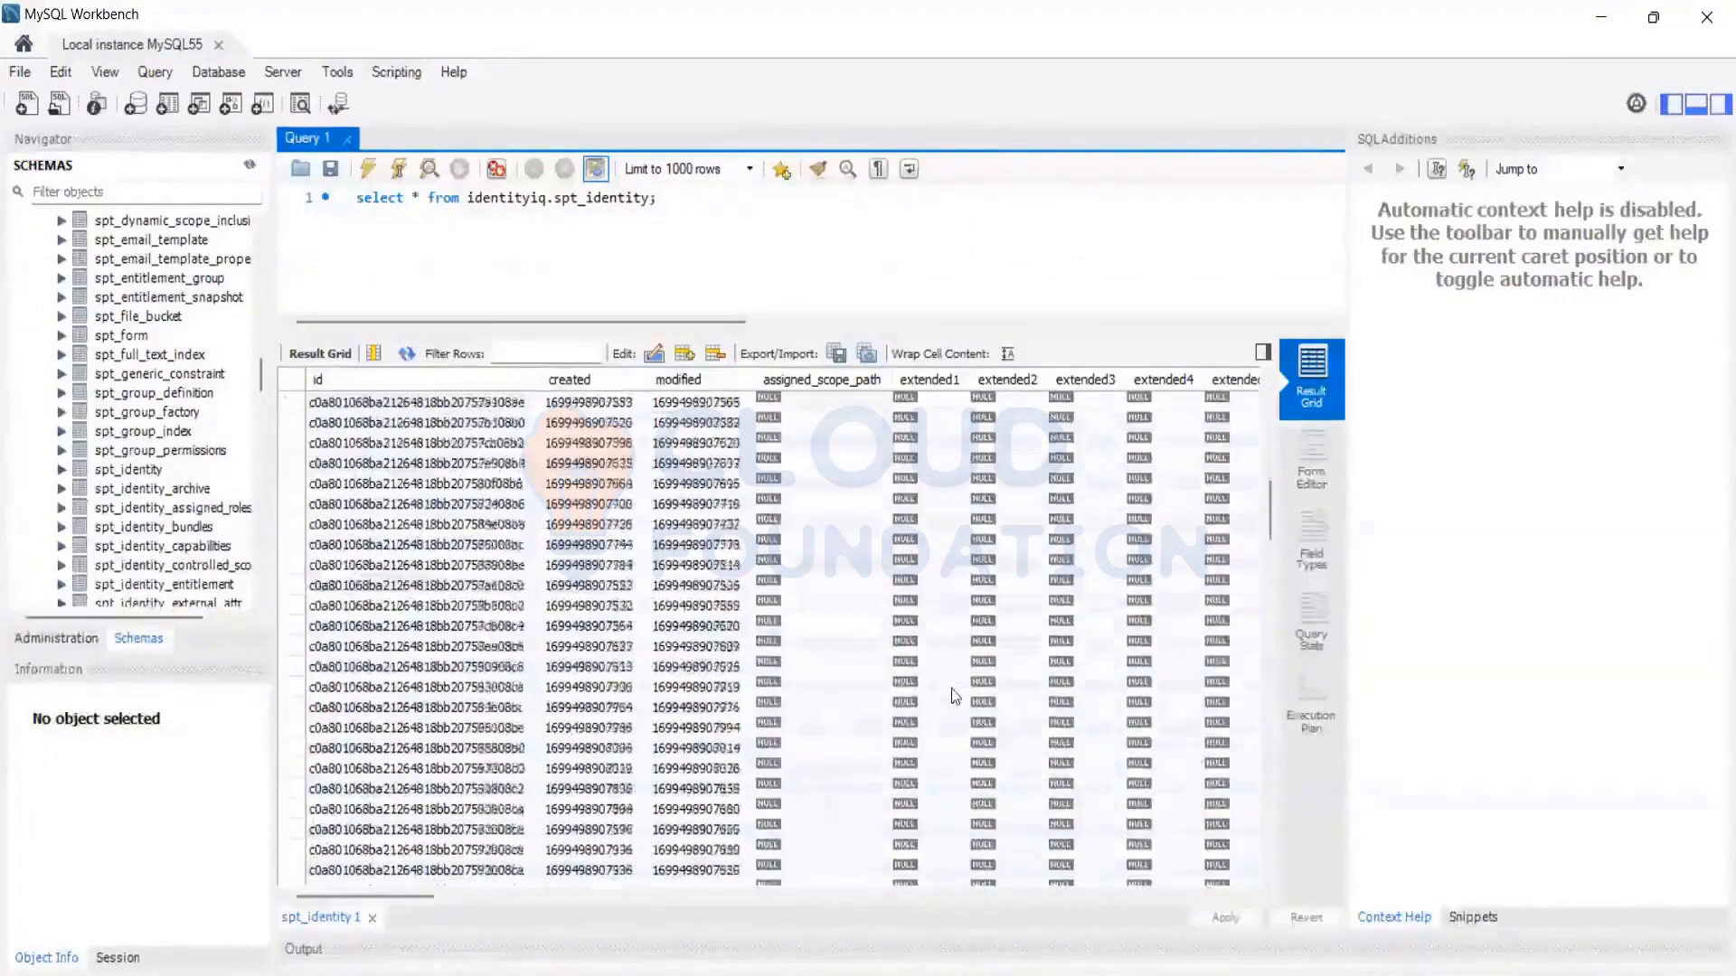
pyautogui.scroll(8, 951, 687)
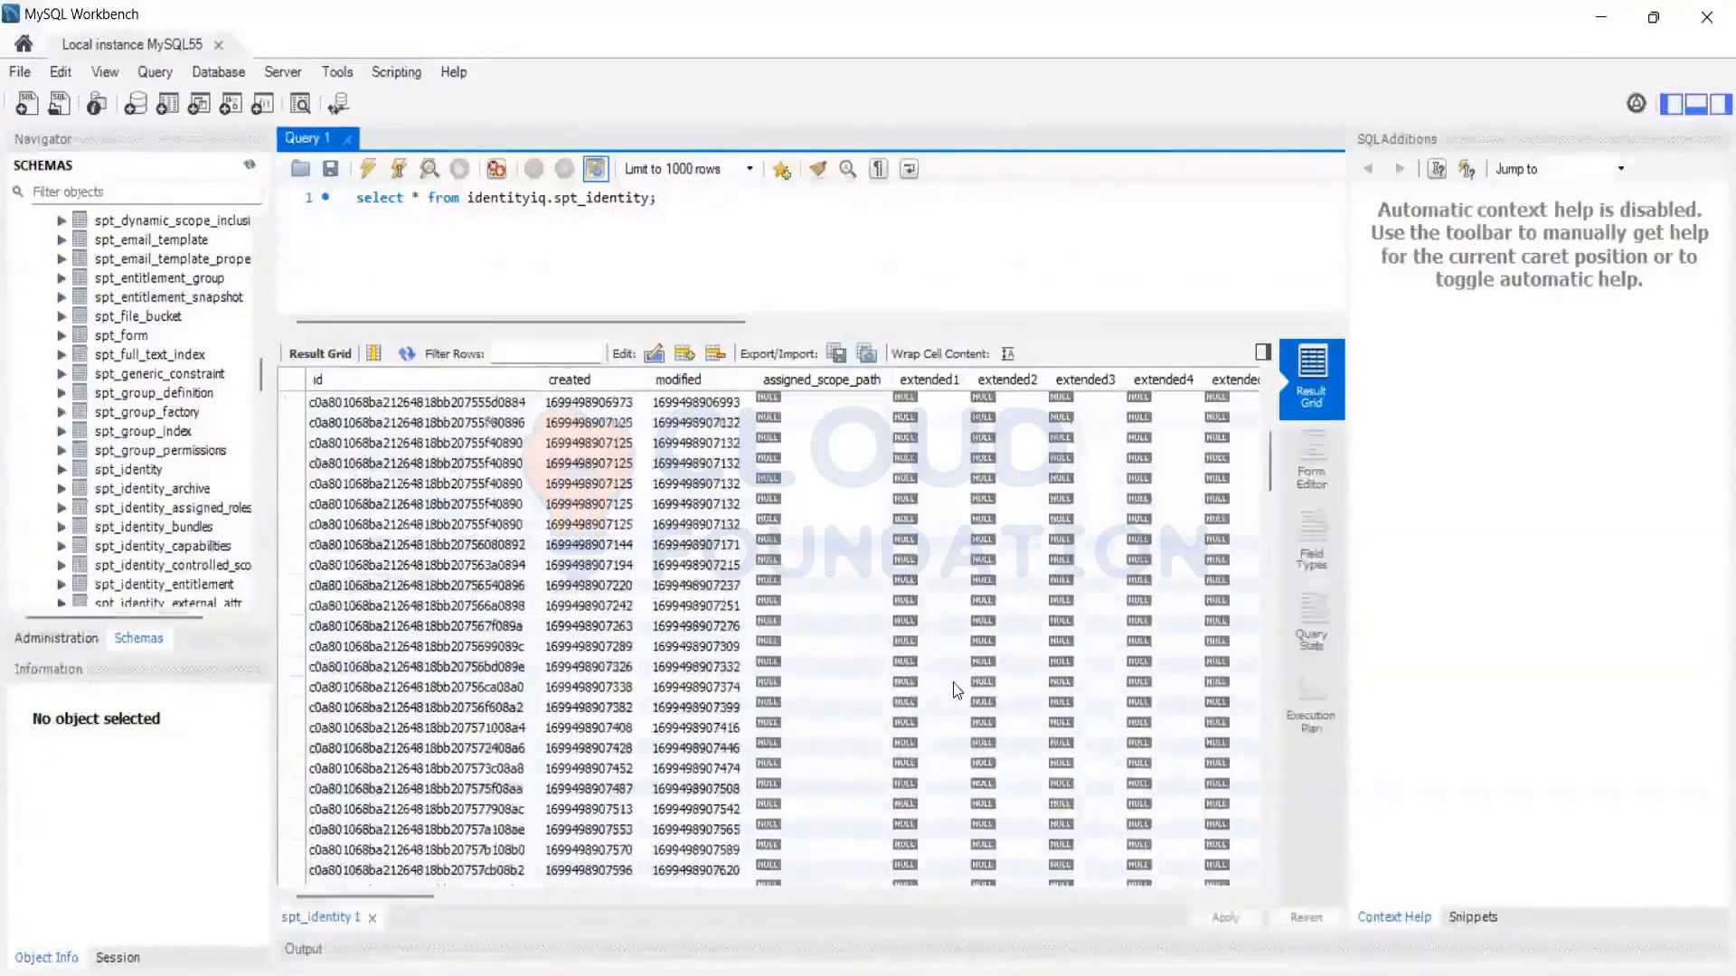
pyautogui.scroll(6, 953, 682)
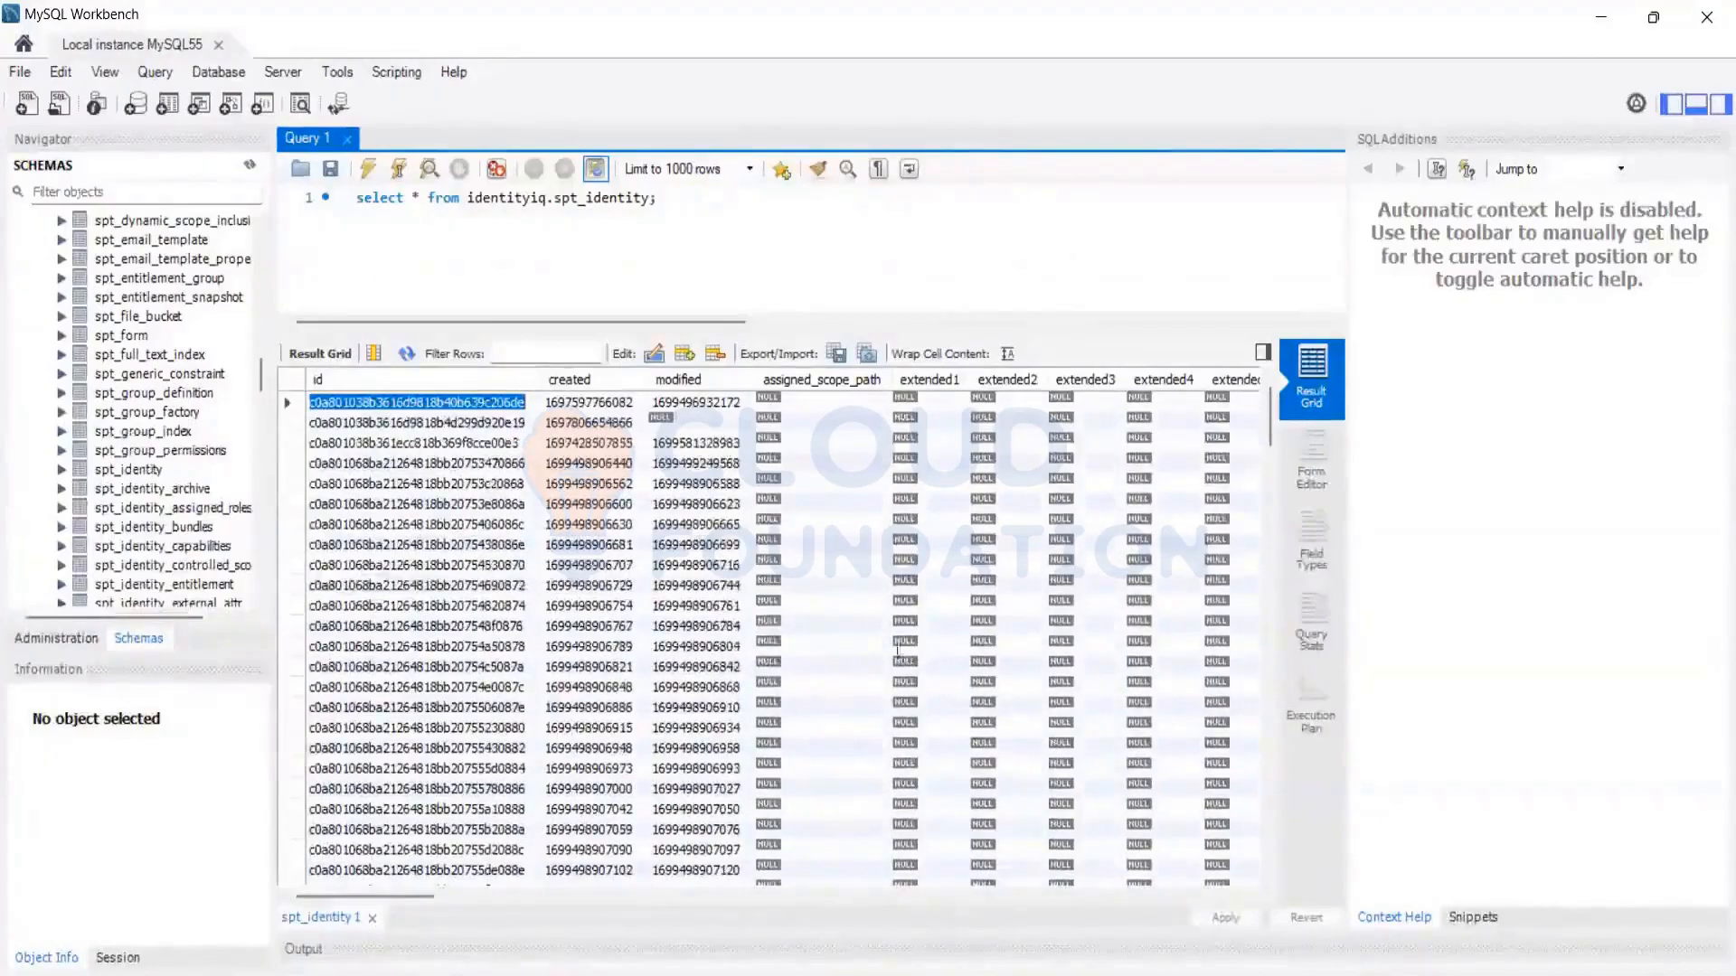
# Switch to SailPoint, view the blank form for adding a new application, and return to the application definition list
pyautogui.hotkey('alt', 'Tab')
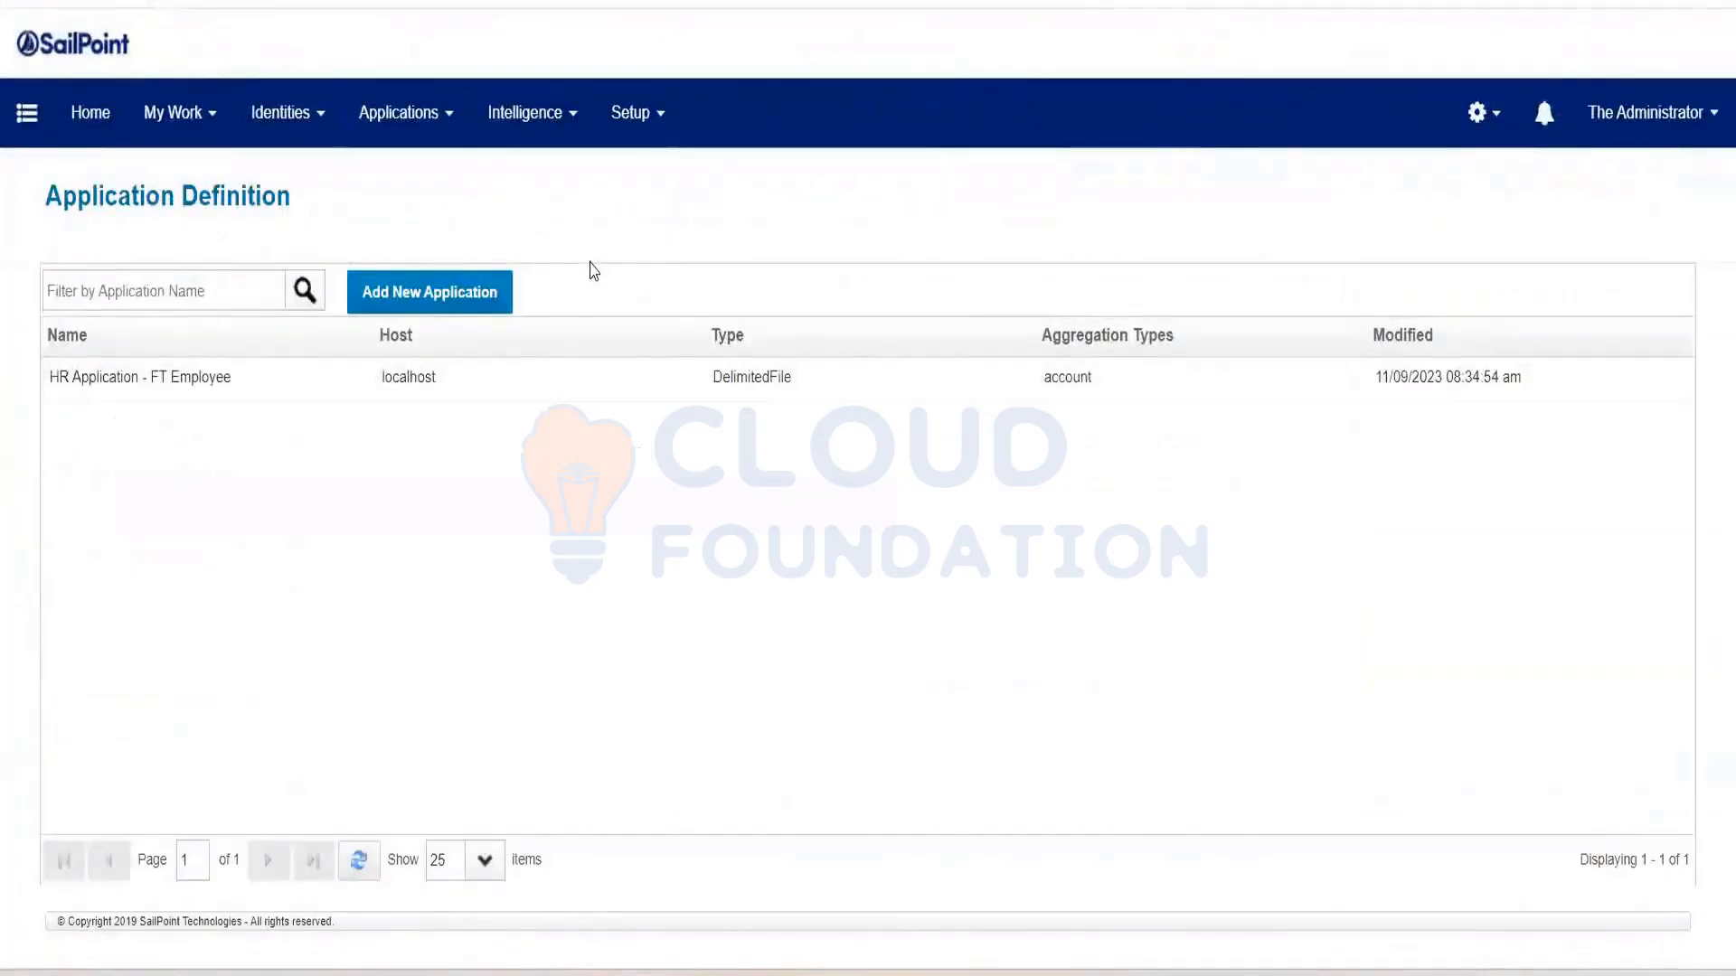
pyautogui.click(495, 312)
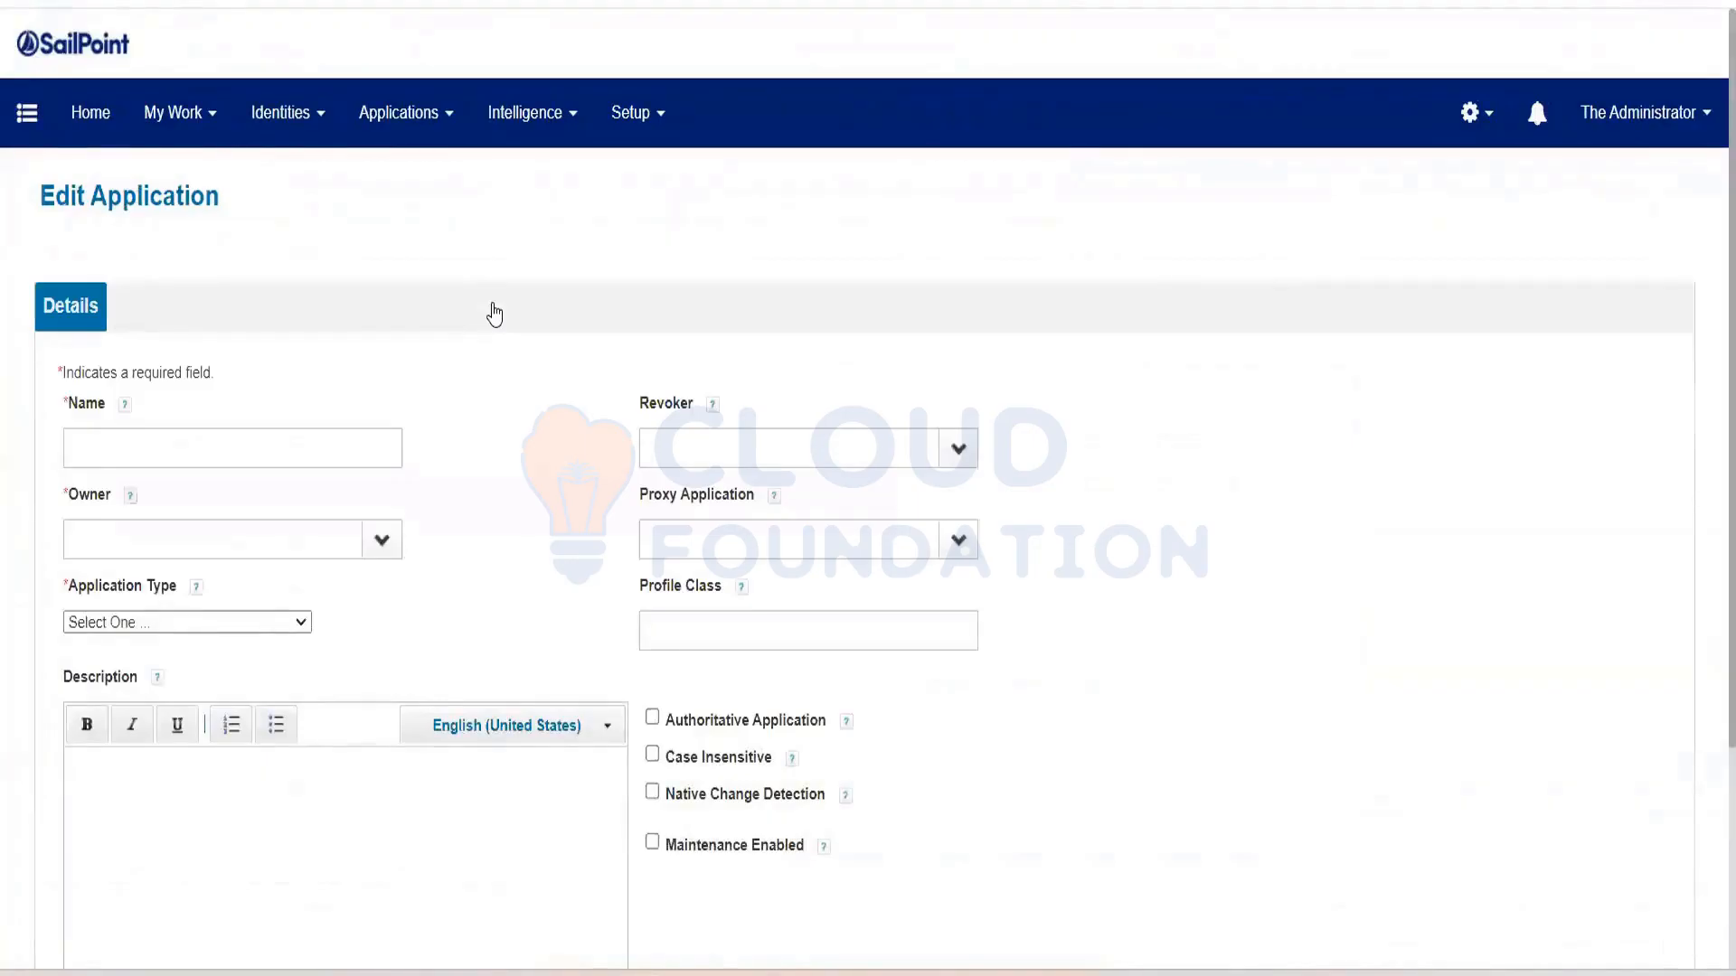
pyautogui.click(311, 116)
pyautogui.click(399, 112)
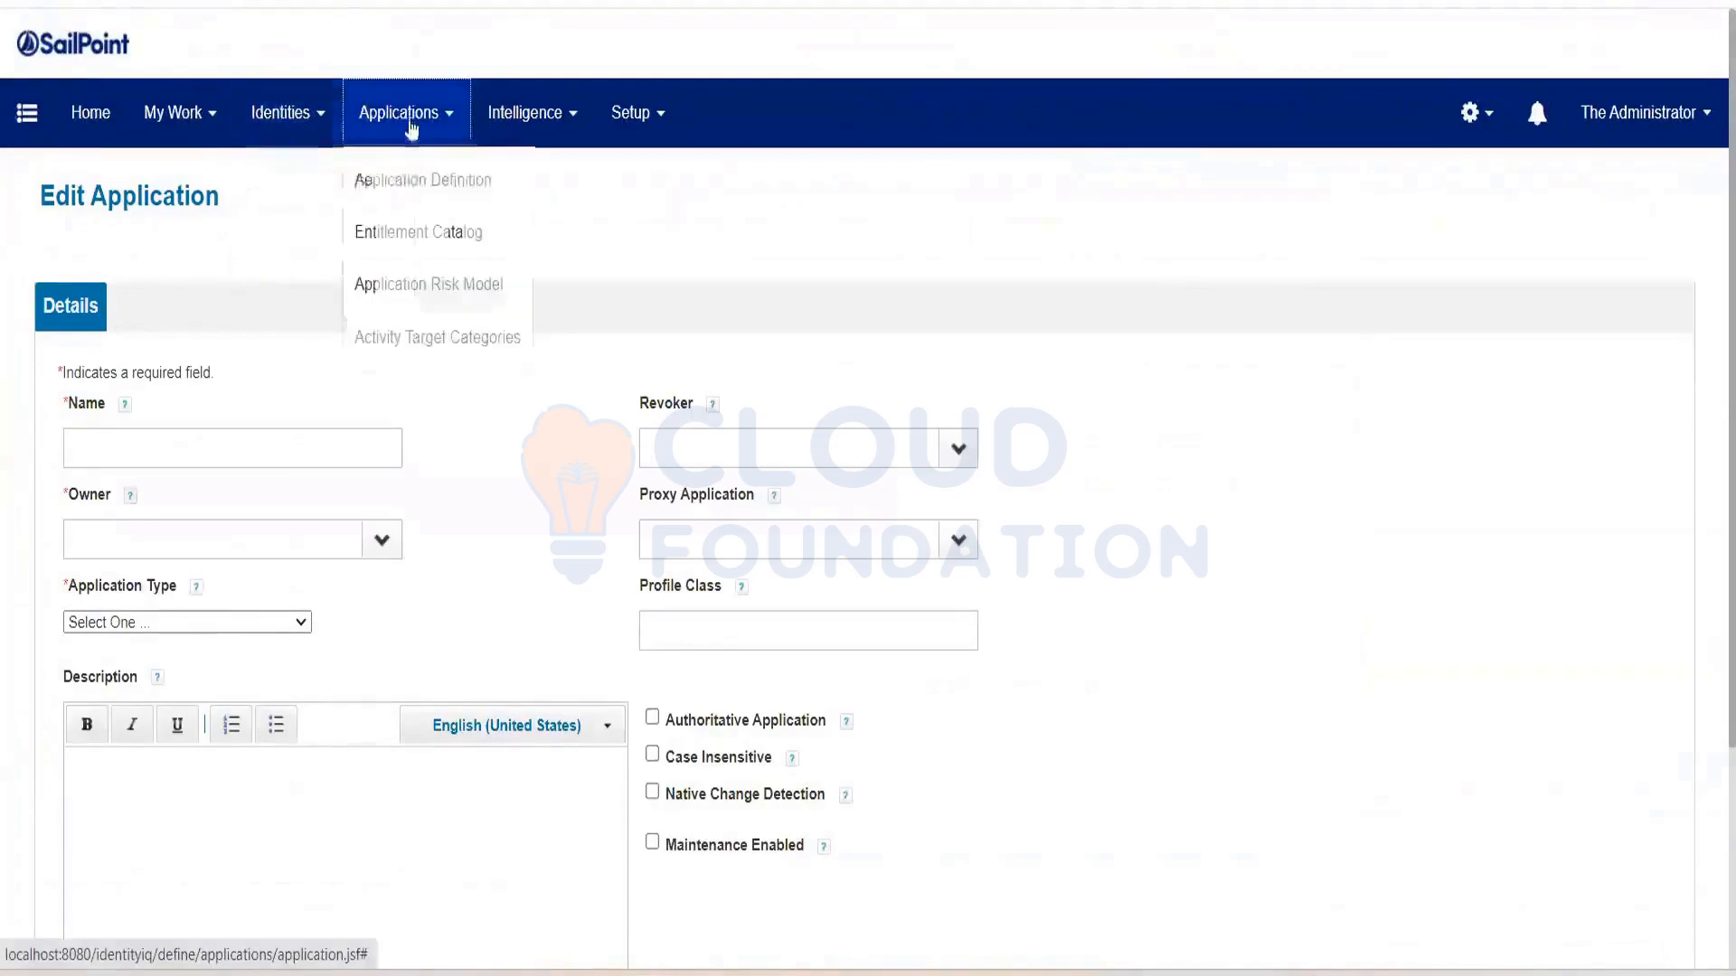
pyautogui.click(415, 187)
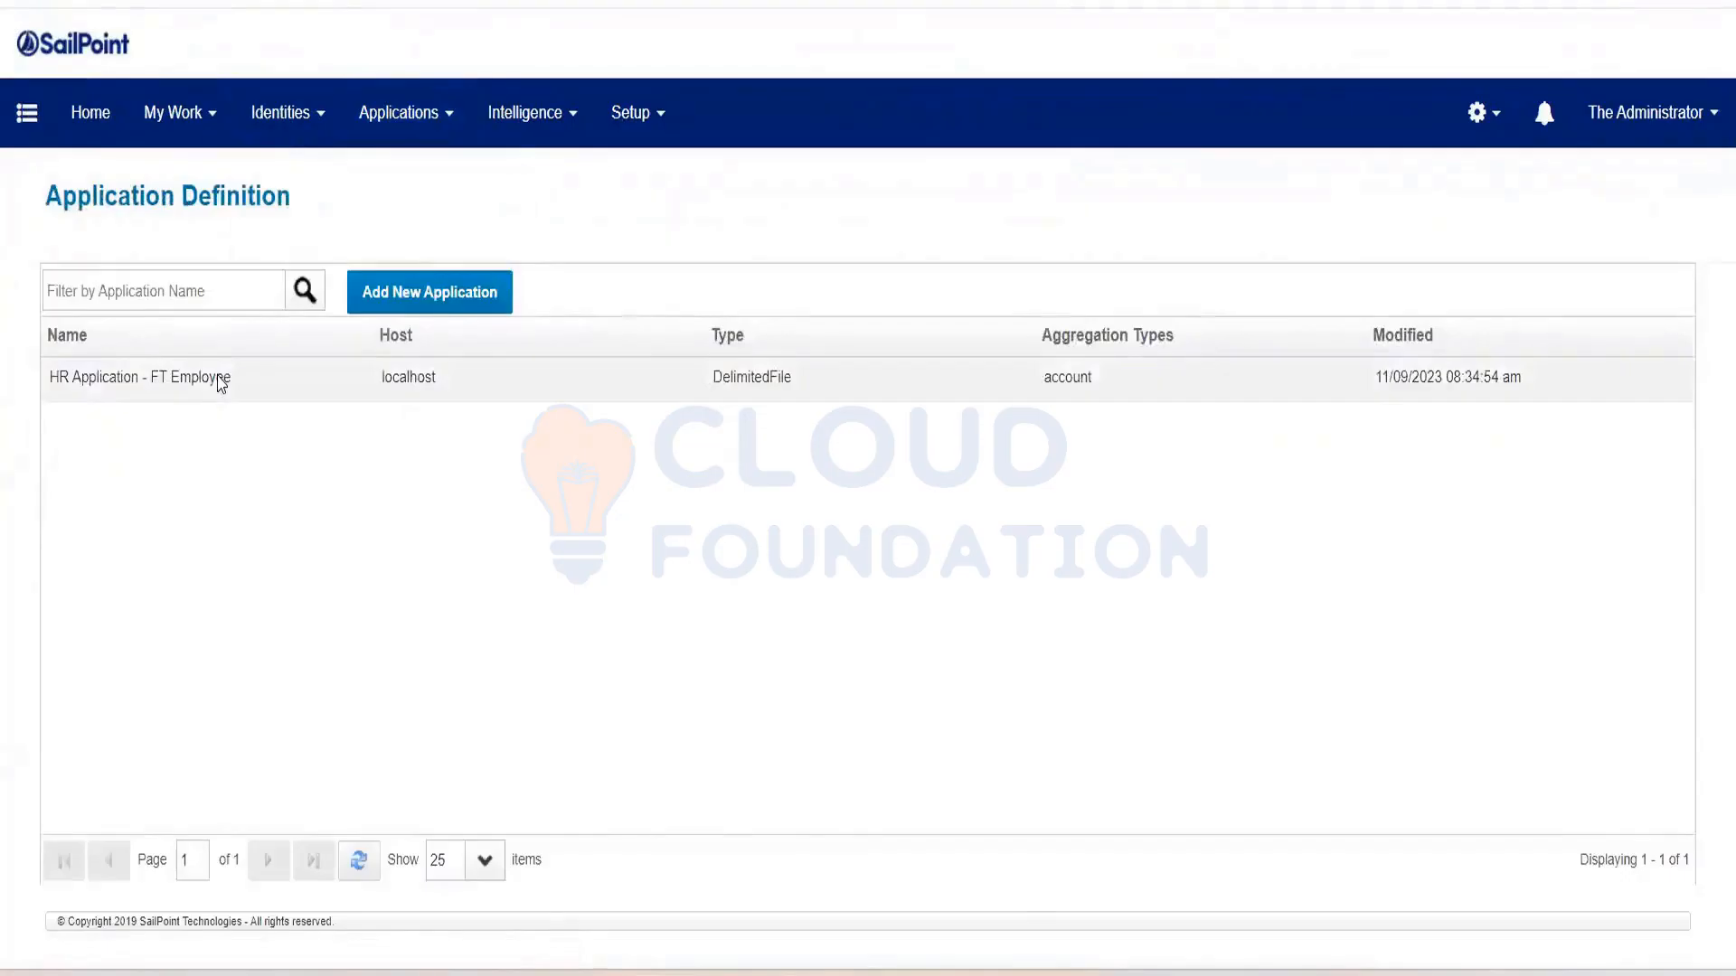
# Open the HR Application - FT Employee definition and inspect the account file and merging settings in its configuration
pyautogui.click(177, 377)
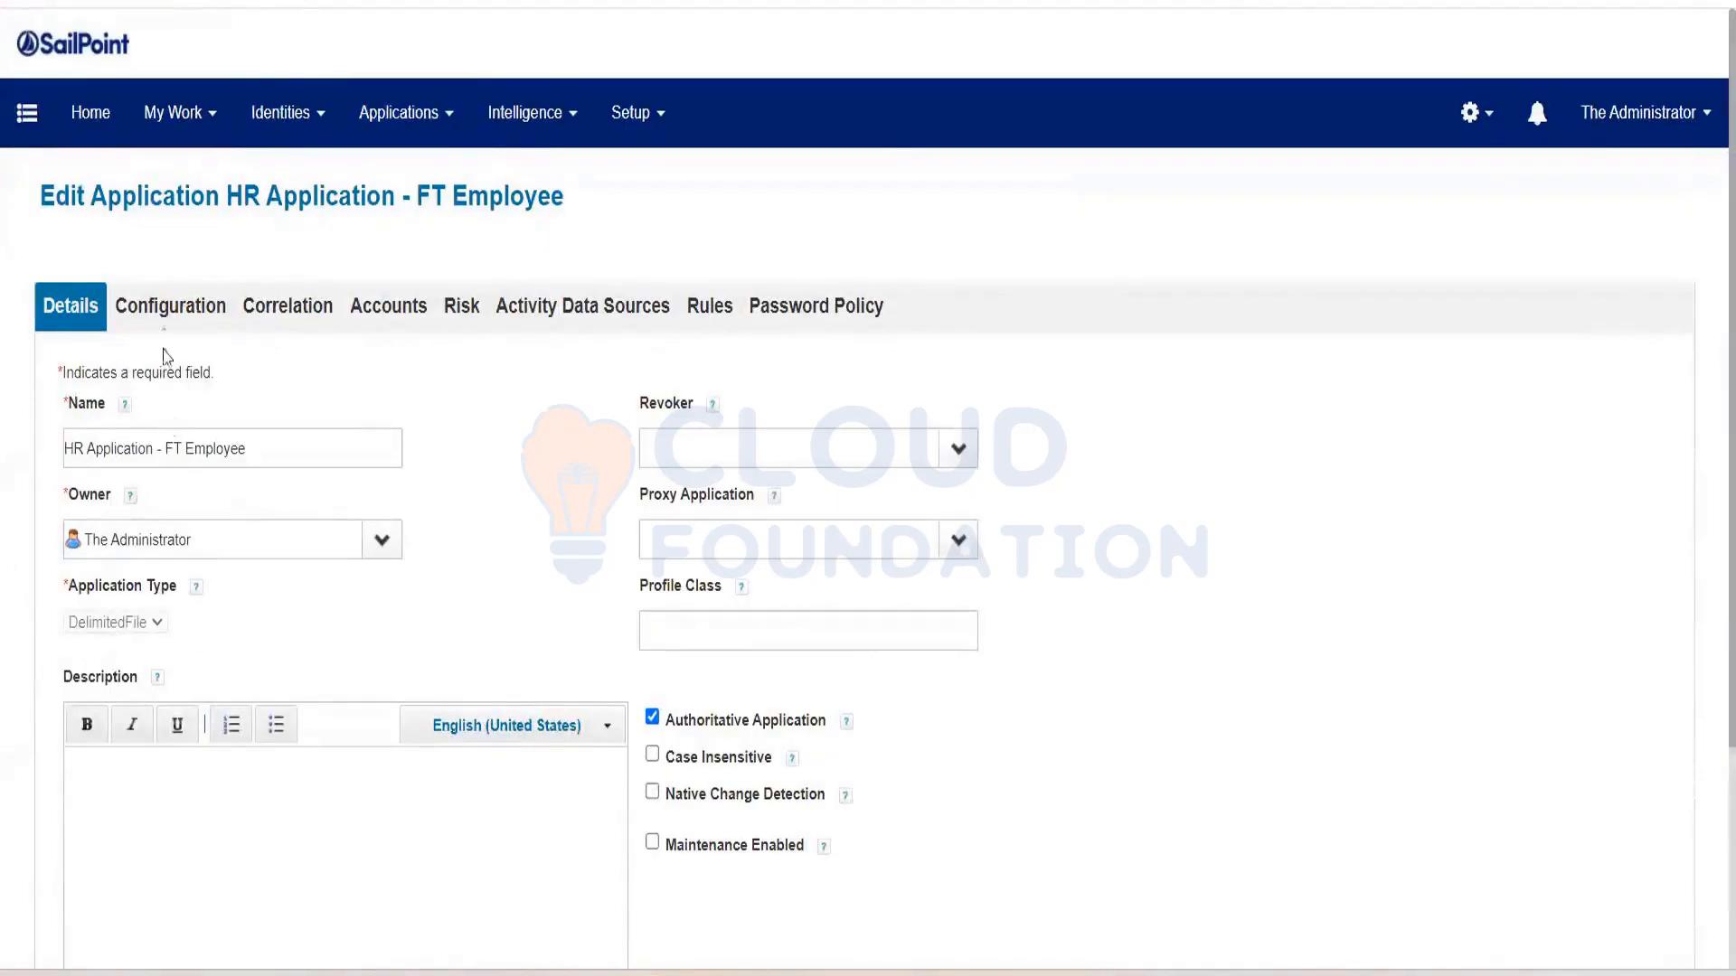
pyautogui.click(170, 321)
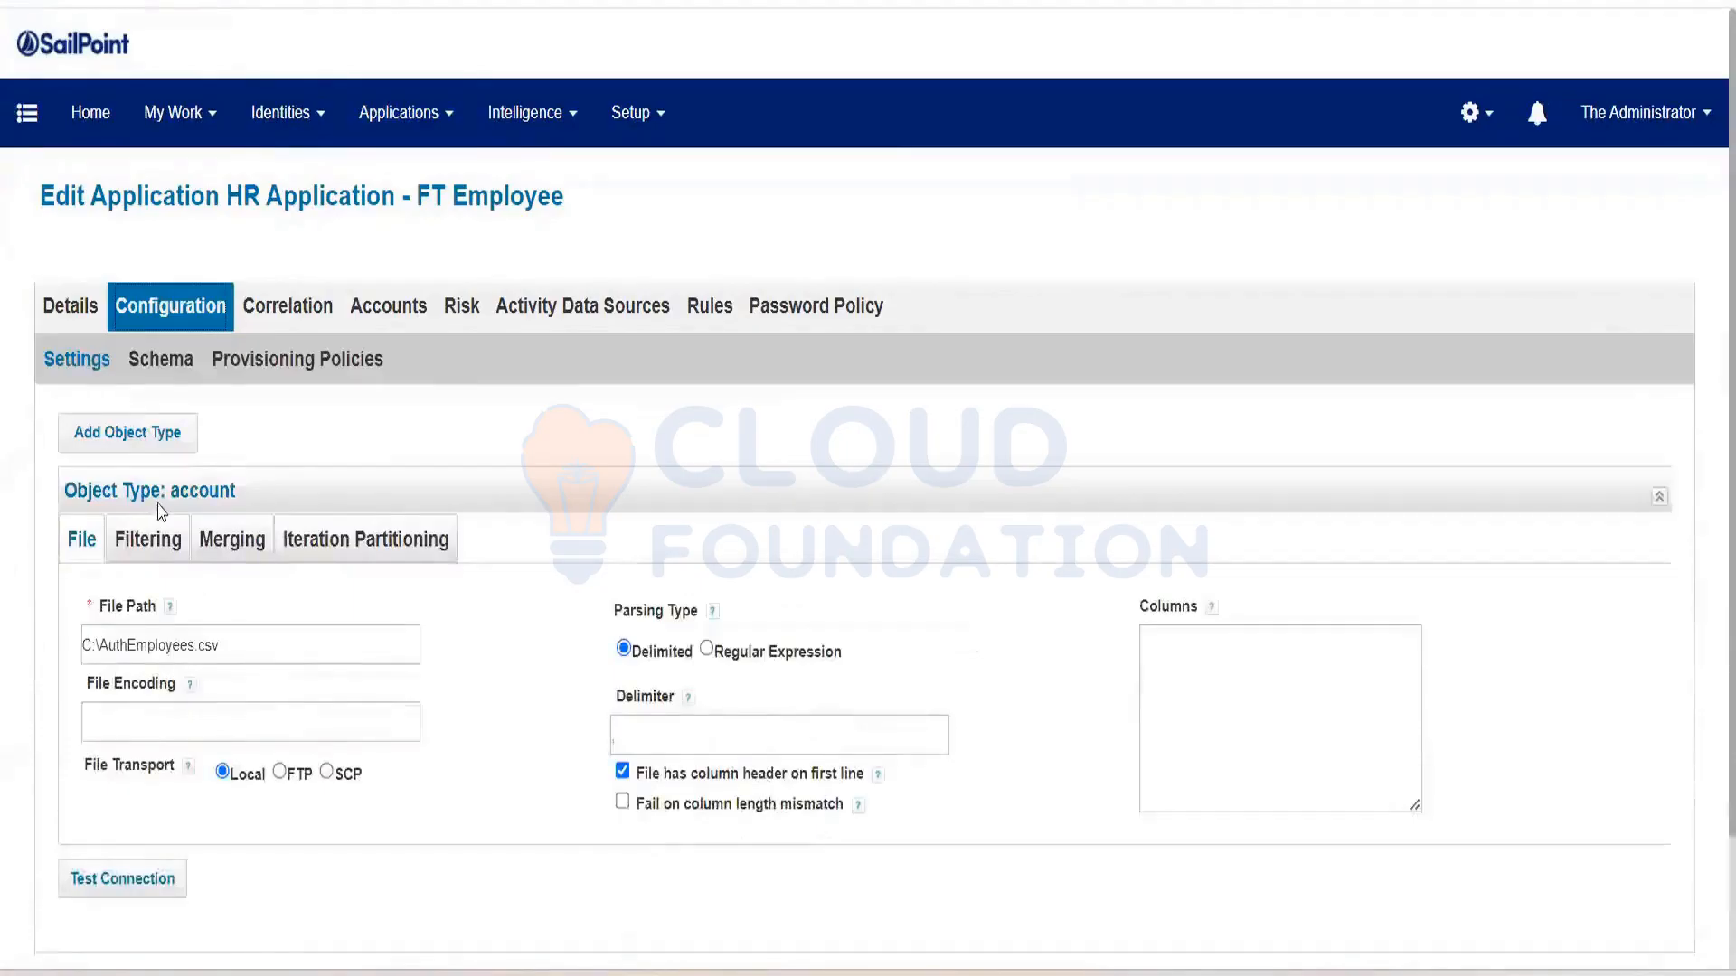
pyautogui.scroll(-2, 229, 432)
pyautogui.click(228, 423)
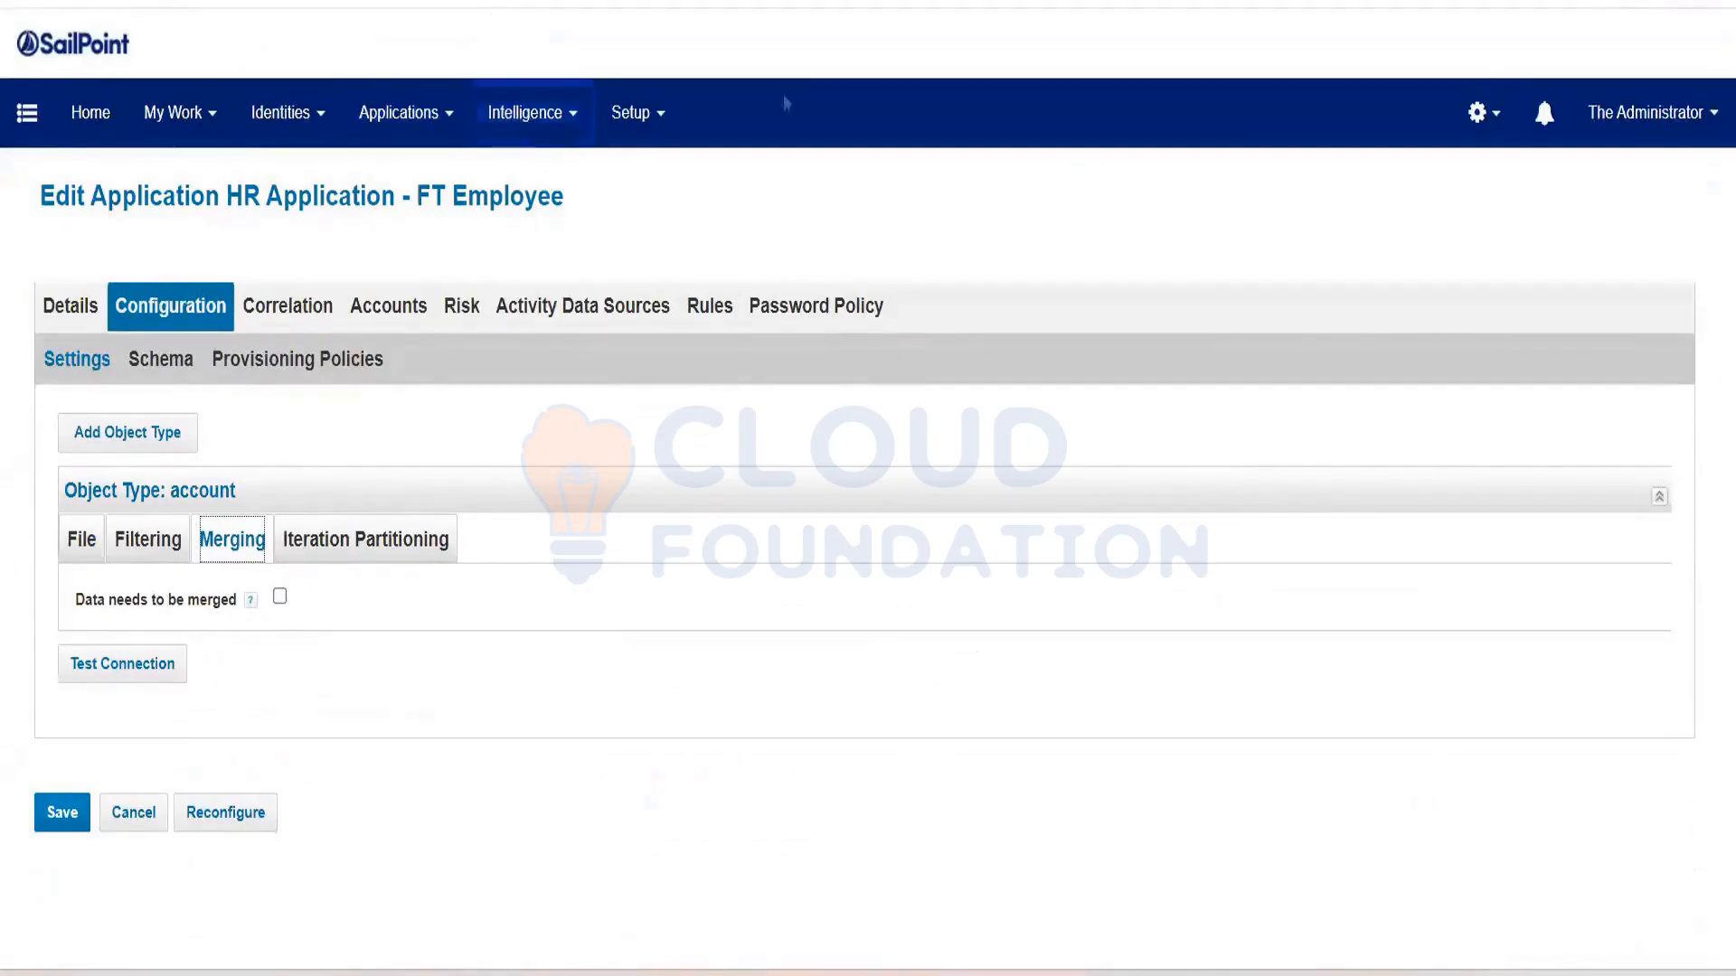
pyautogui.click(167, 543)
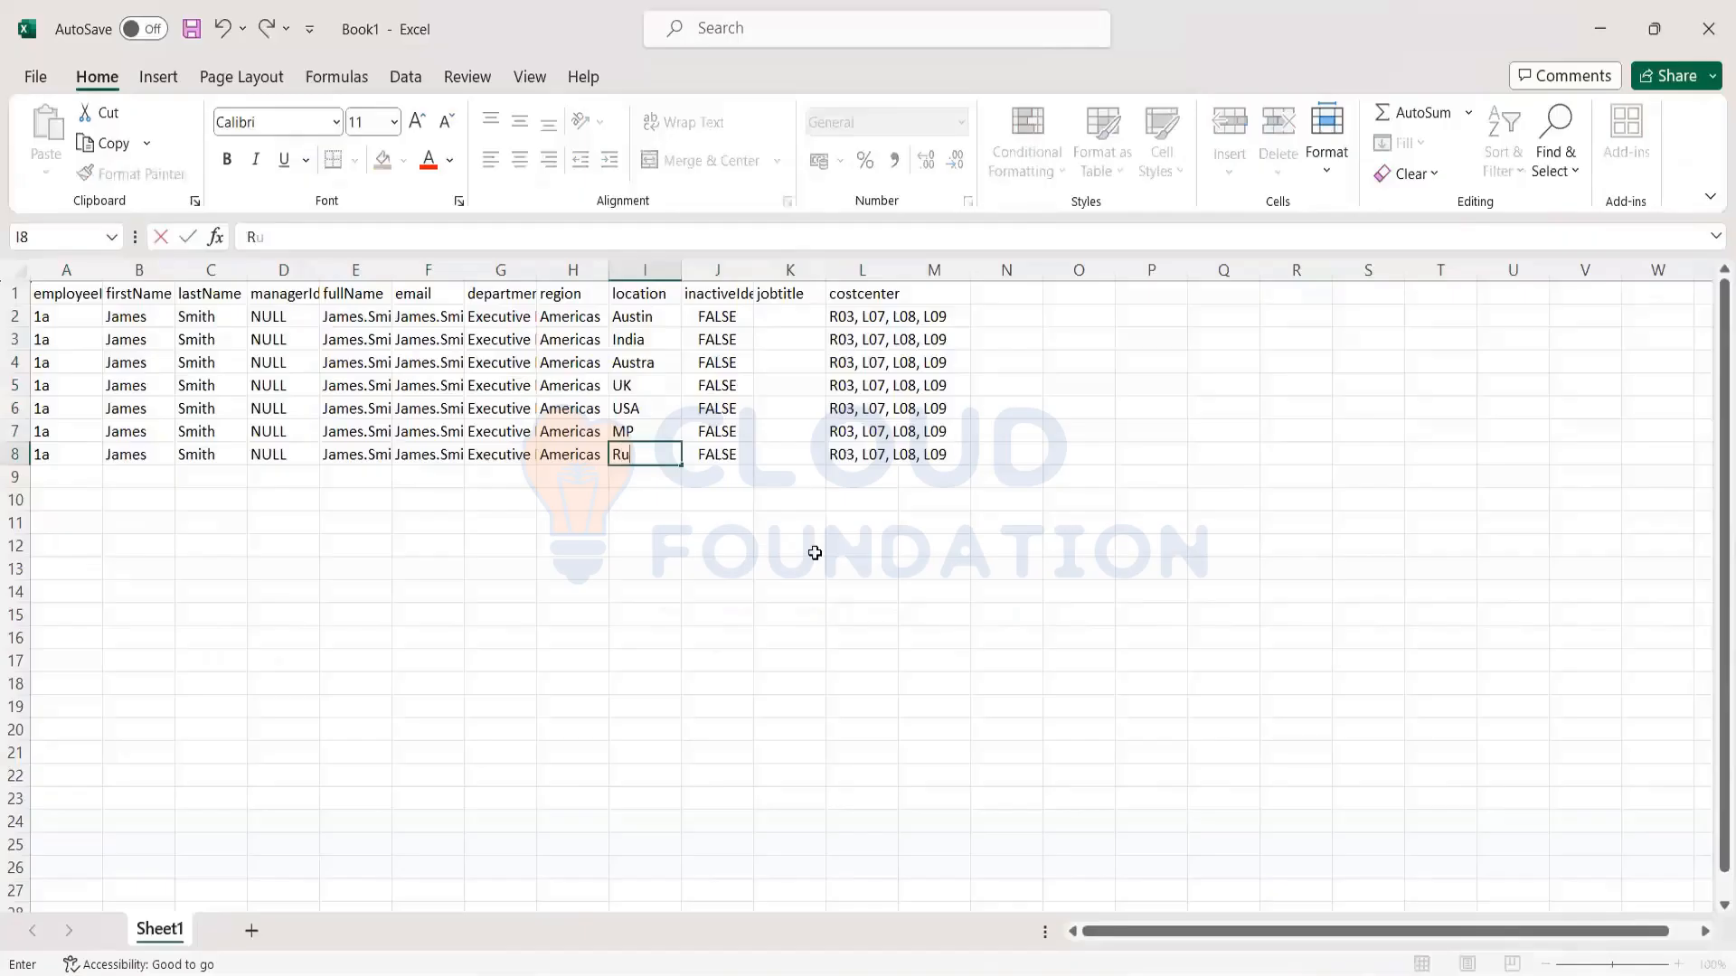
# Switch to the Excel workbook and complete the location in cell I8 as Russia
pyautogui.write('ssia')
pyautogui.click(849, 563)
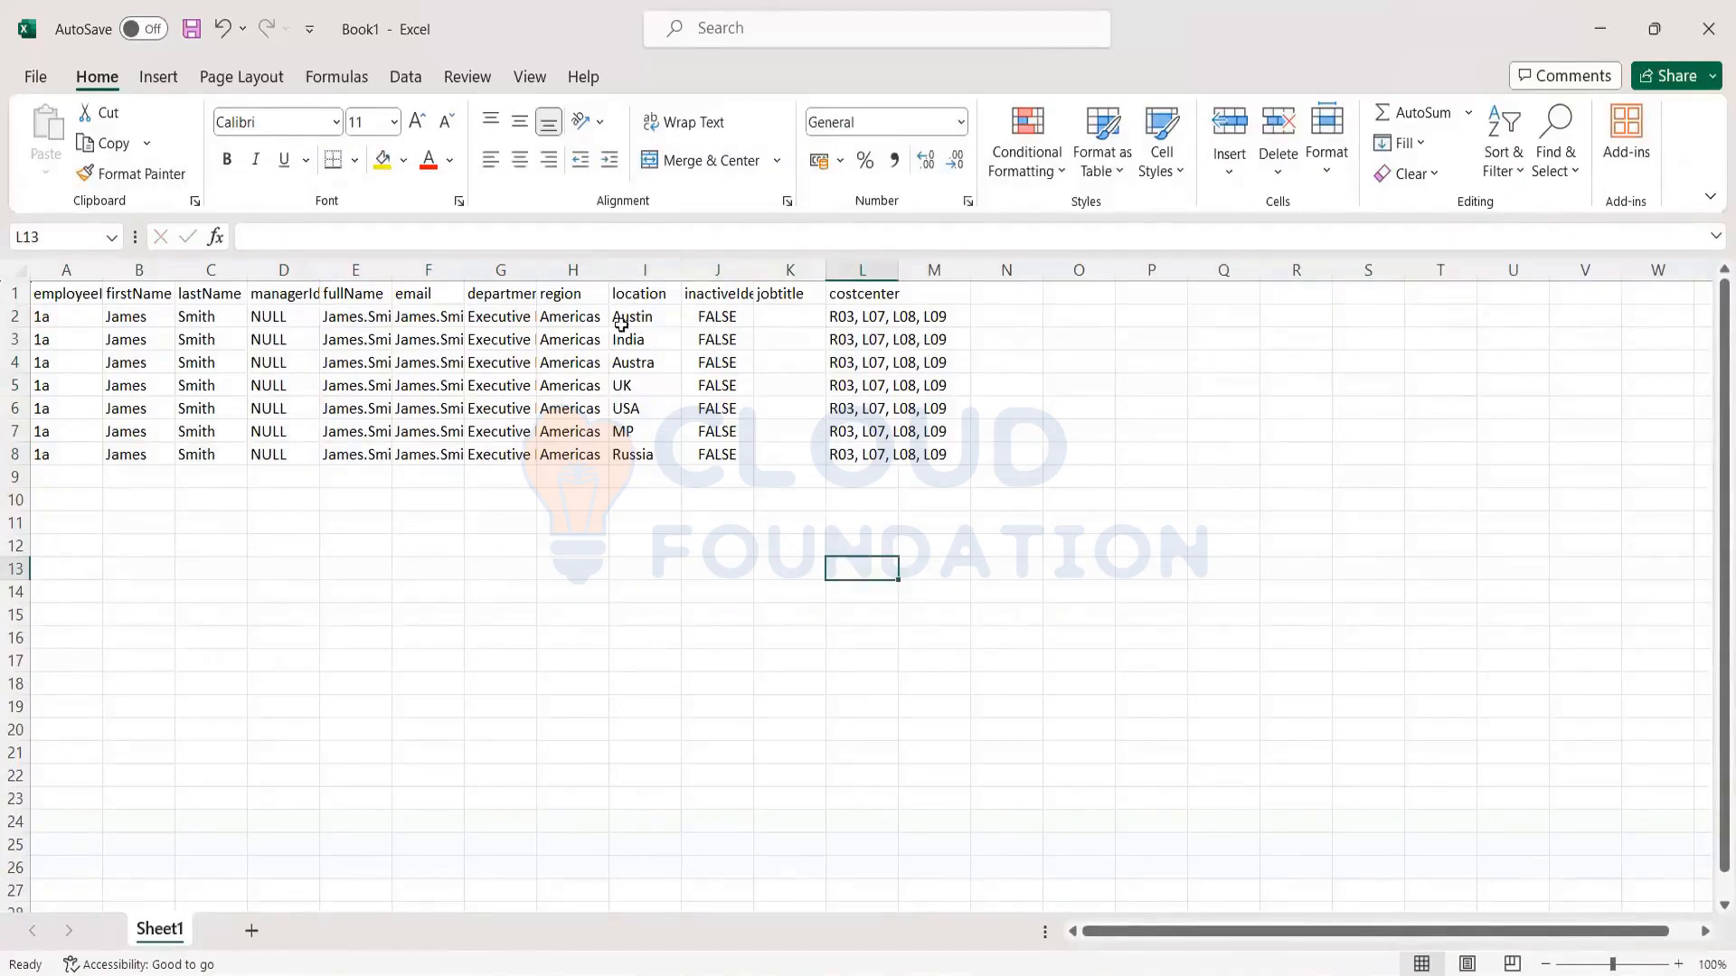
# Examine the repeated employee records in rows 2 to 8, checking the employeeId column and the individual location values
pyautogui.click(493, 481)
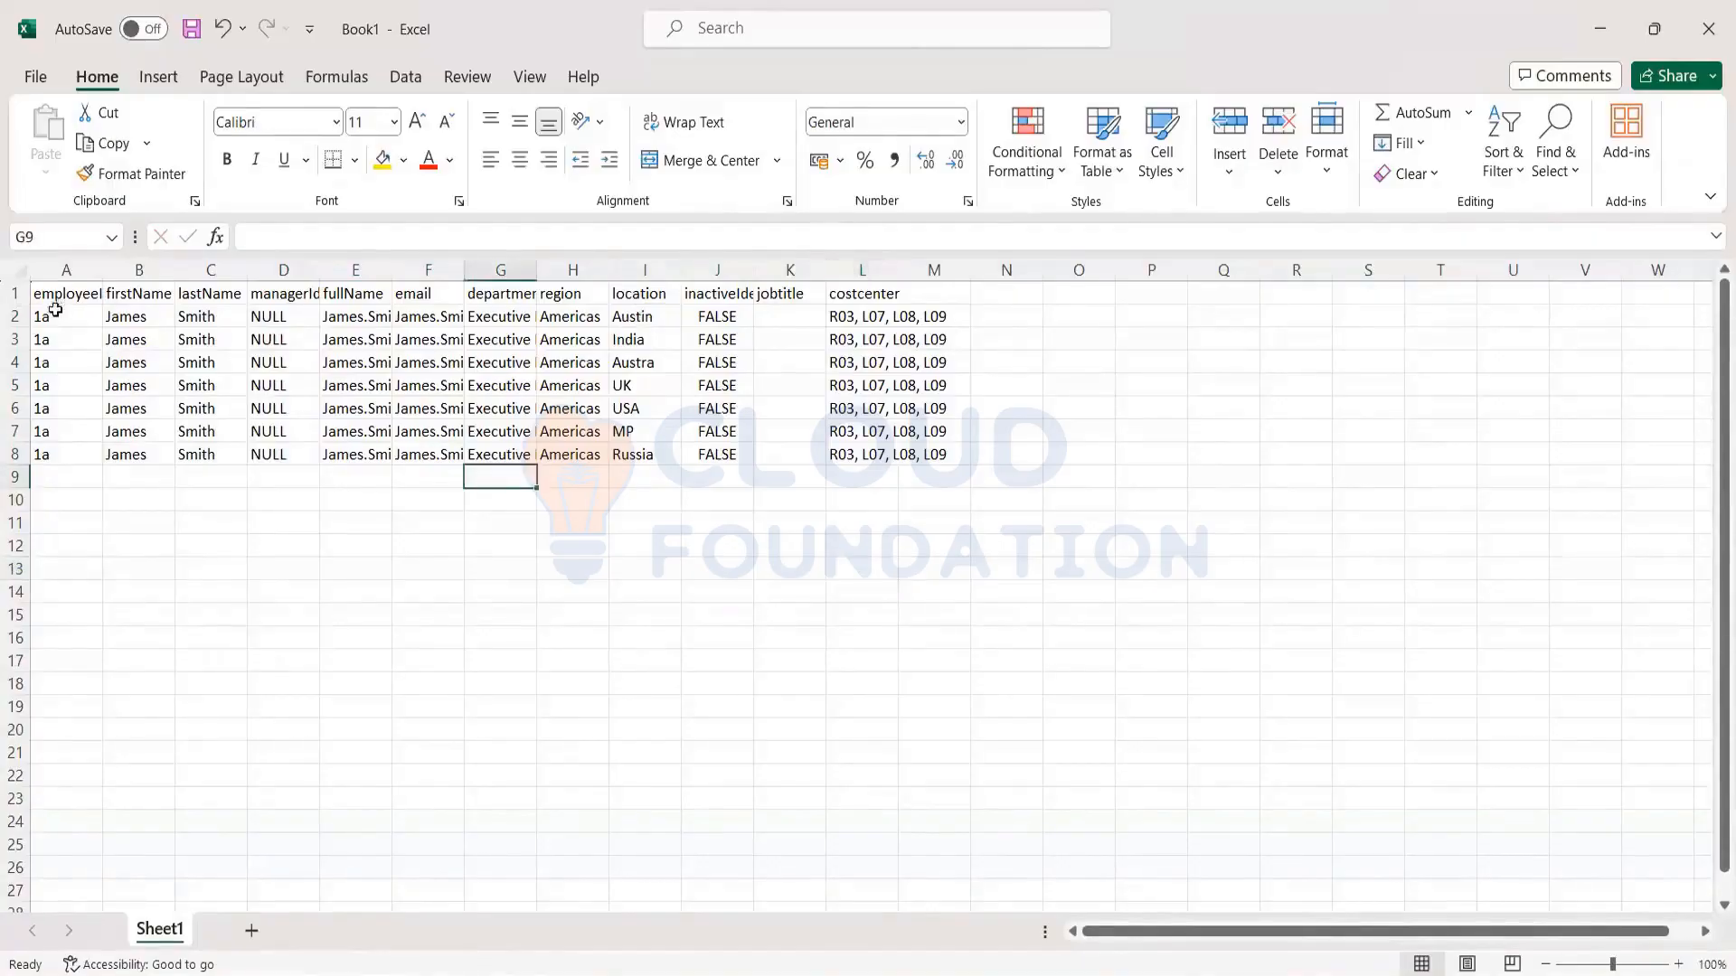
pyautogui.moveTo(50, 299); pyautogui.dragTo(1012, 479)
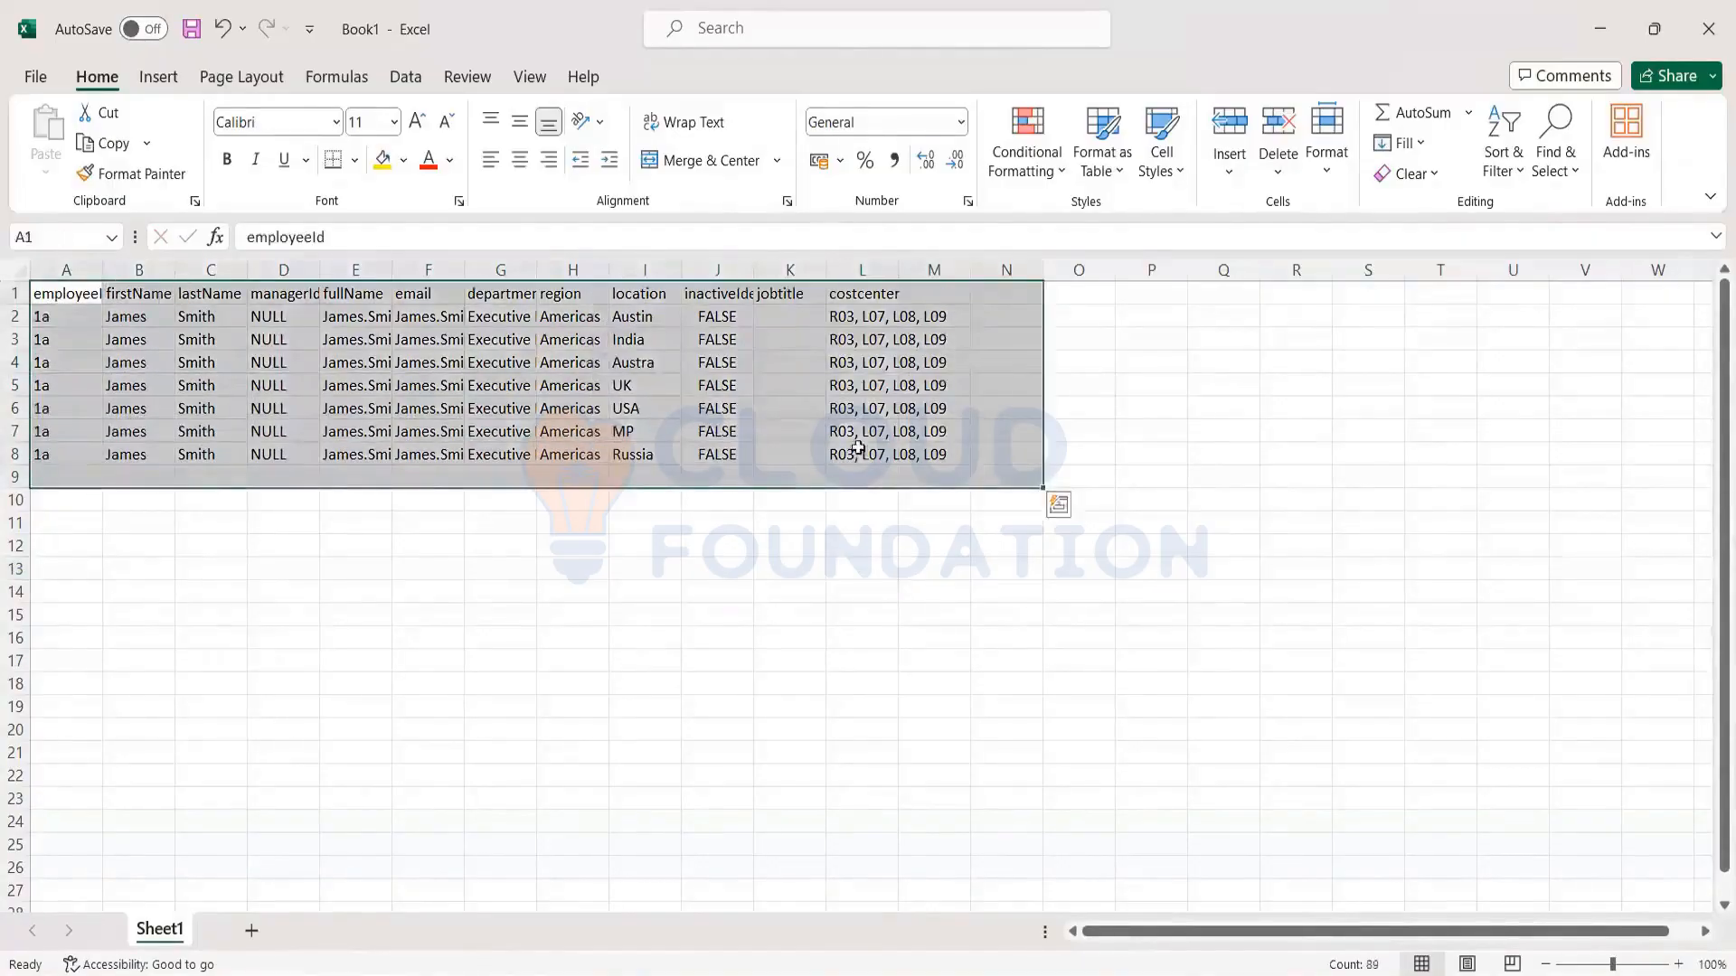
pyautogui.click(857, 448)
pyautogui.moveTo(45, 317); pyautogui.dragTo(275, 339)
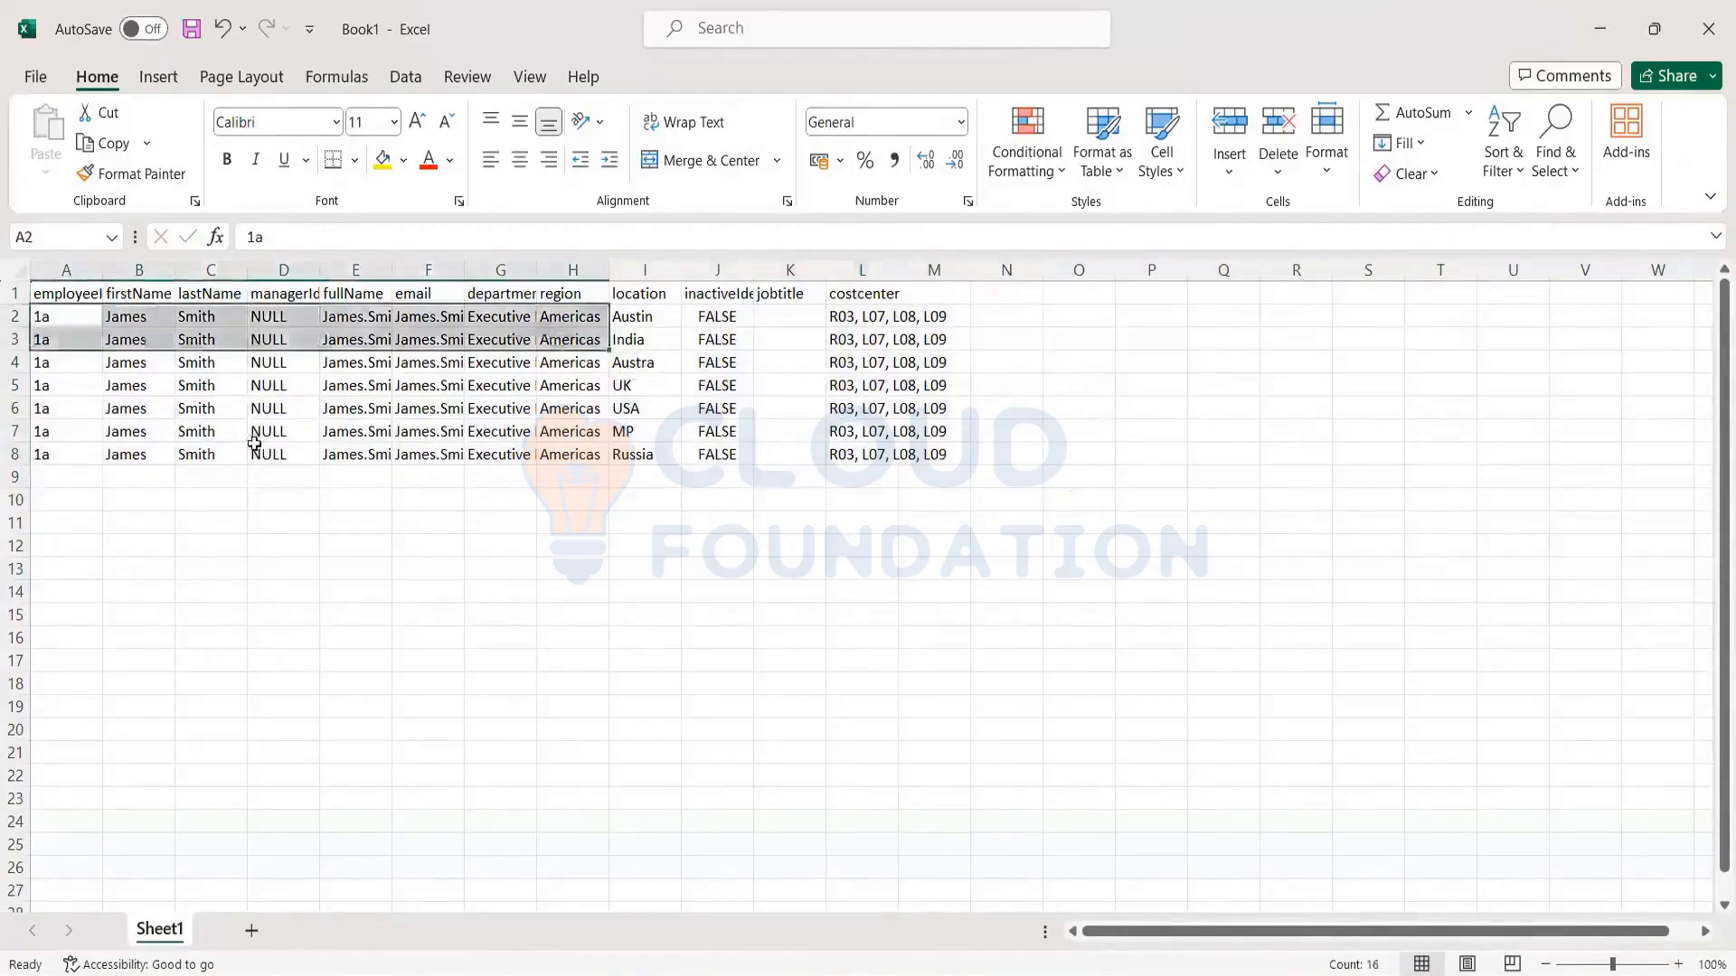
pyautogui.click(255, 447)
pyautogui.moveTo(51, 312); pyautogui.dragTo(59, 458)
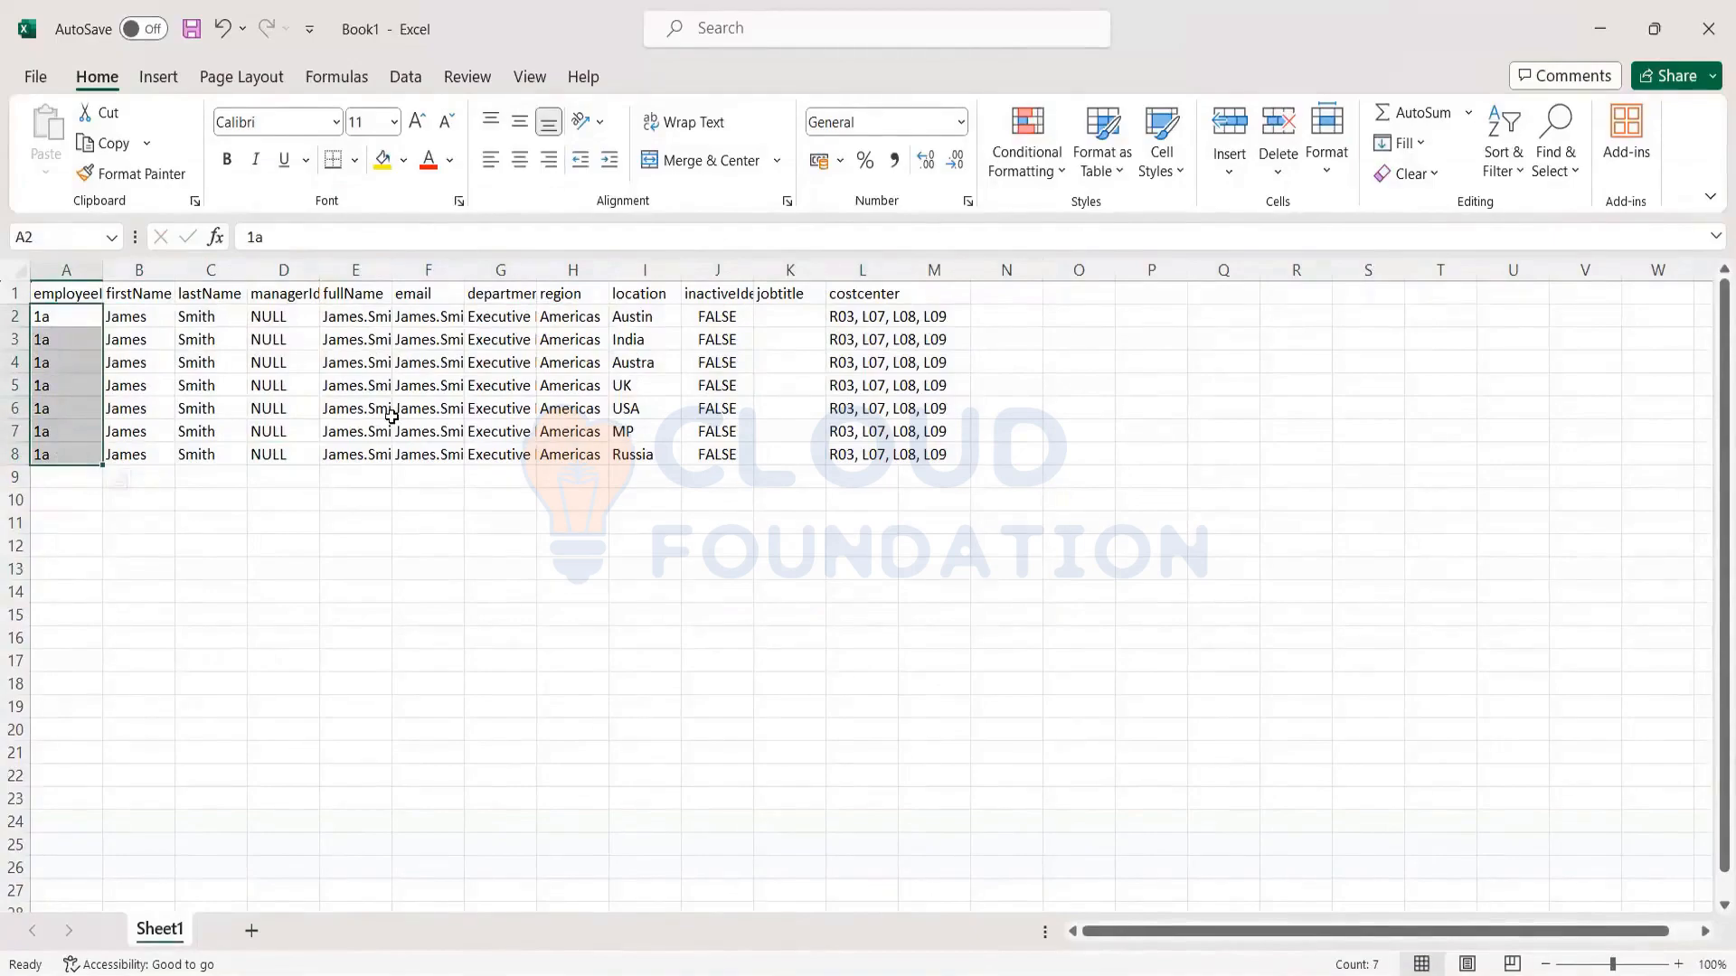
pyautogui.click(764, 457)
pyautogui.click(647, 320)
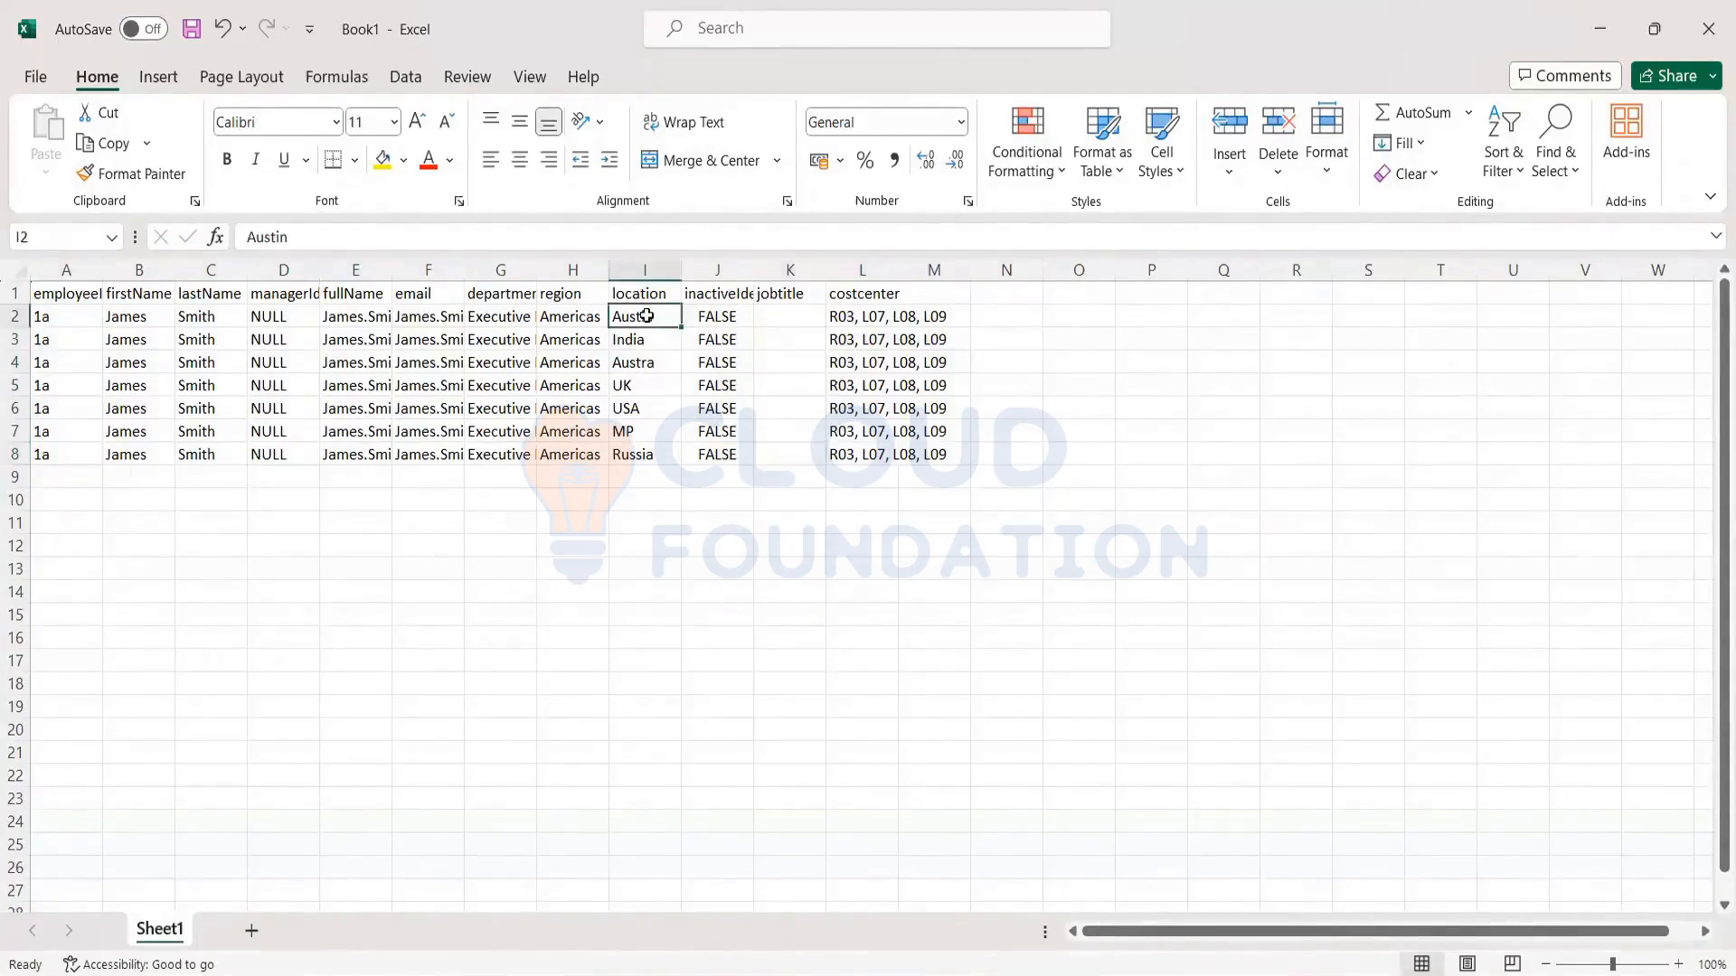
pyautogui.click(654, 340)
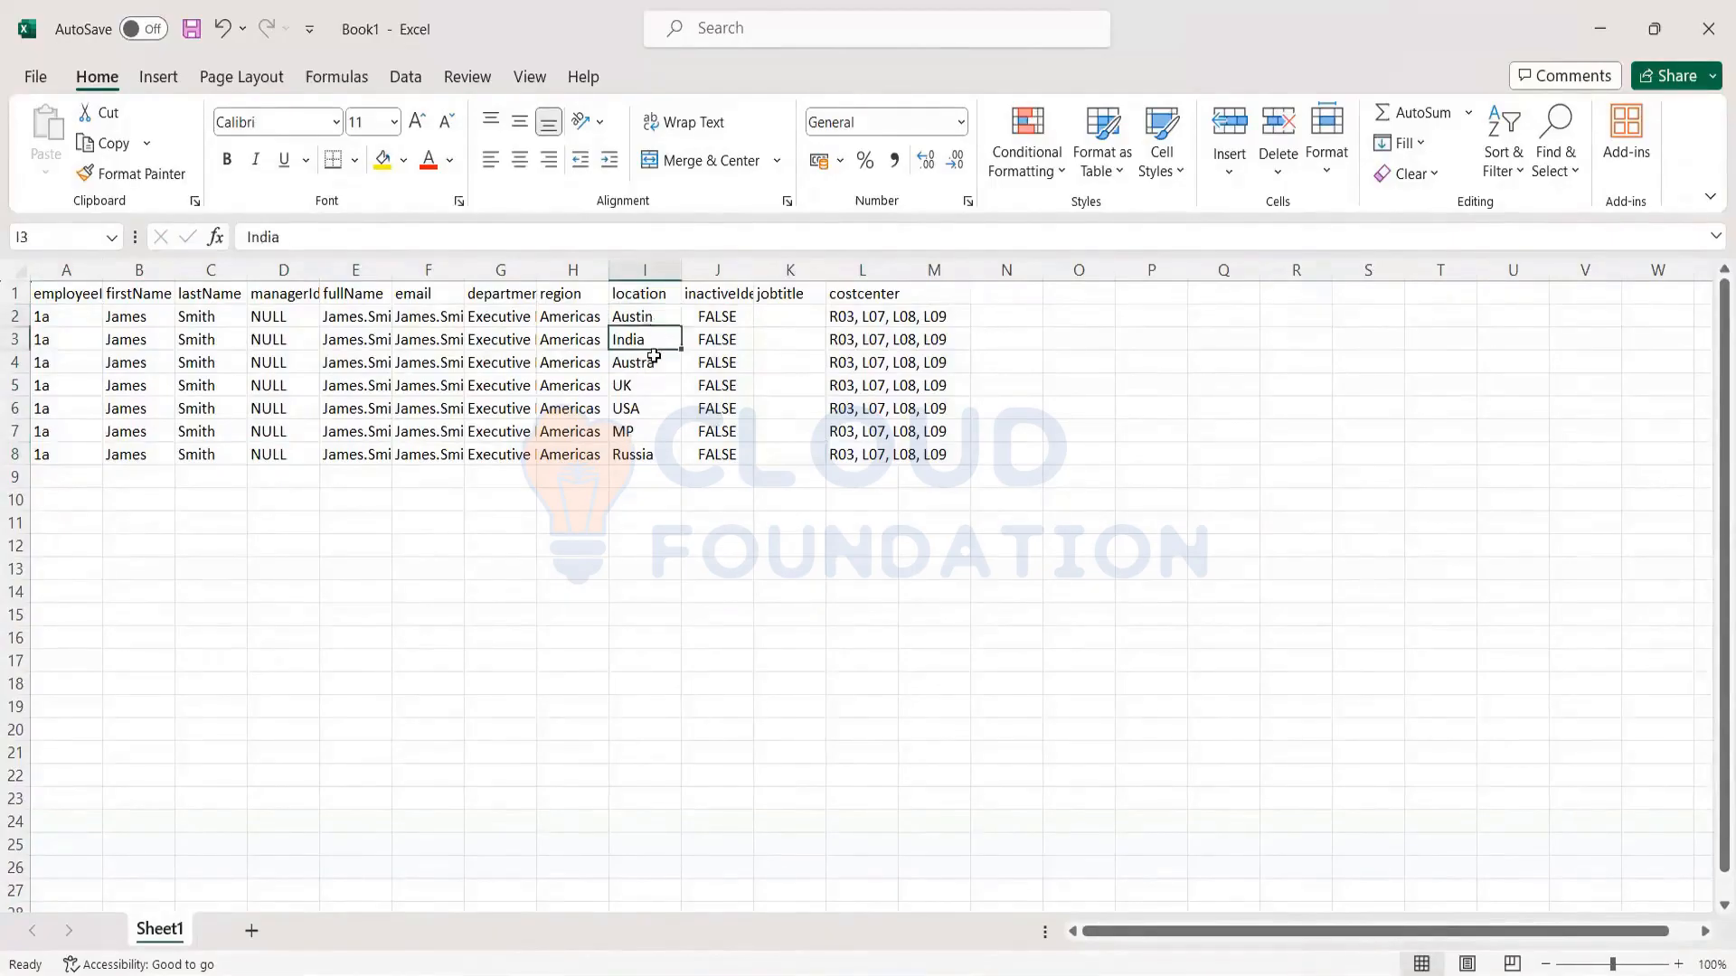
pyautogui.click(650, 363)
pyautogui.click(647, 386)
pyautogui.click(658, 571)
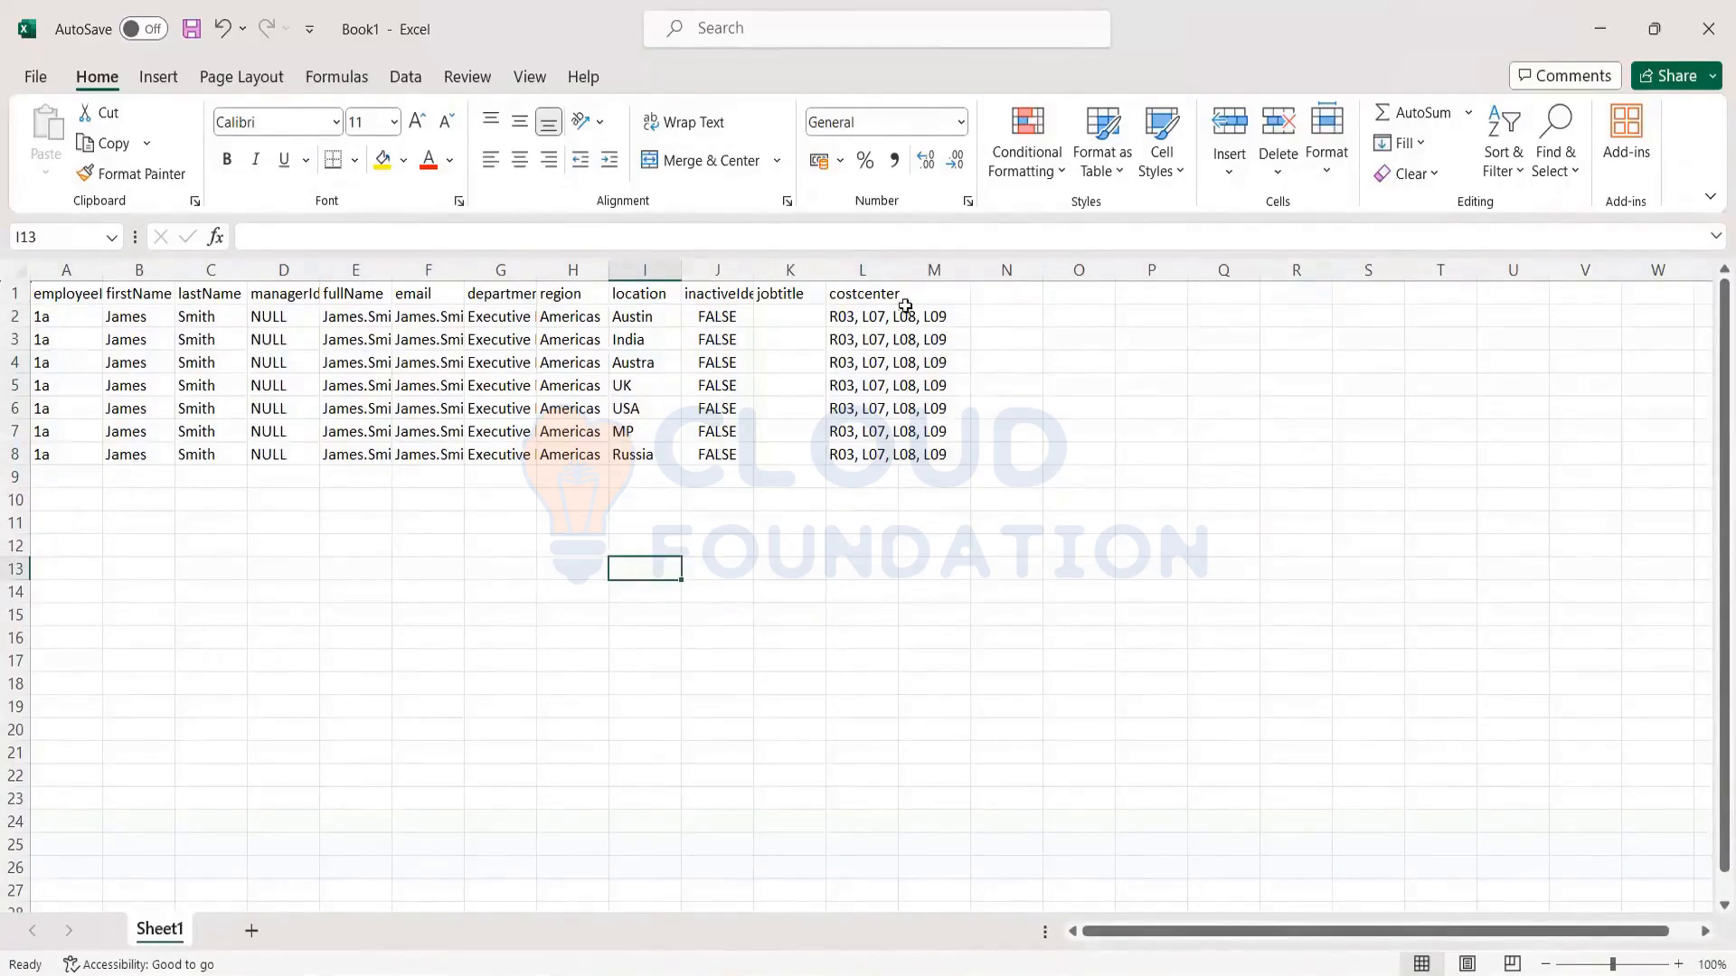
# Compare the first and last employee records across their columns, and review the location and employeeId values of the repeated rows
pyautogui.click(224, 336)
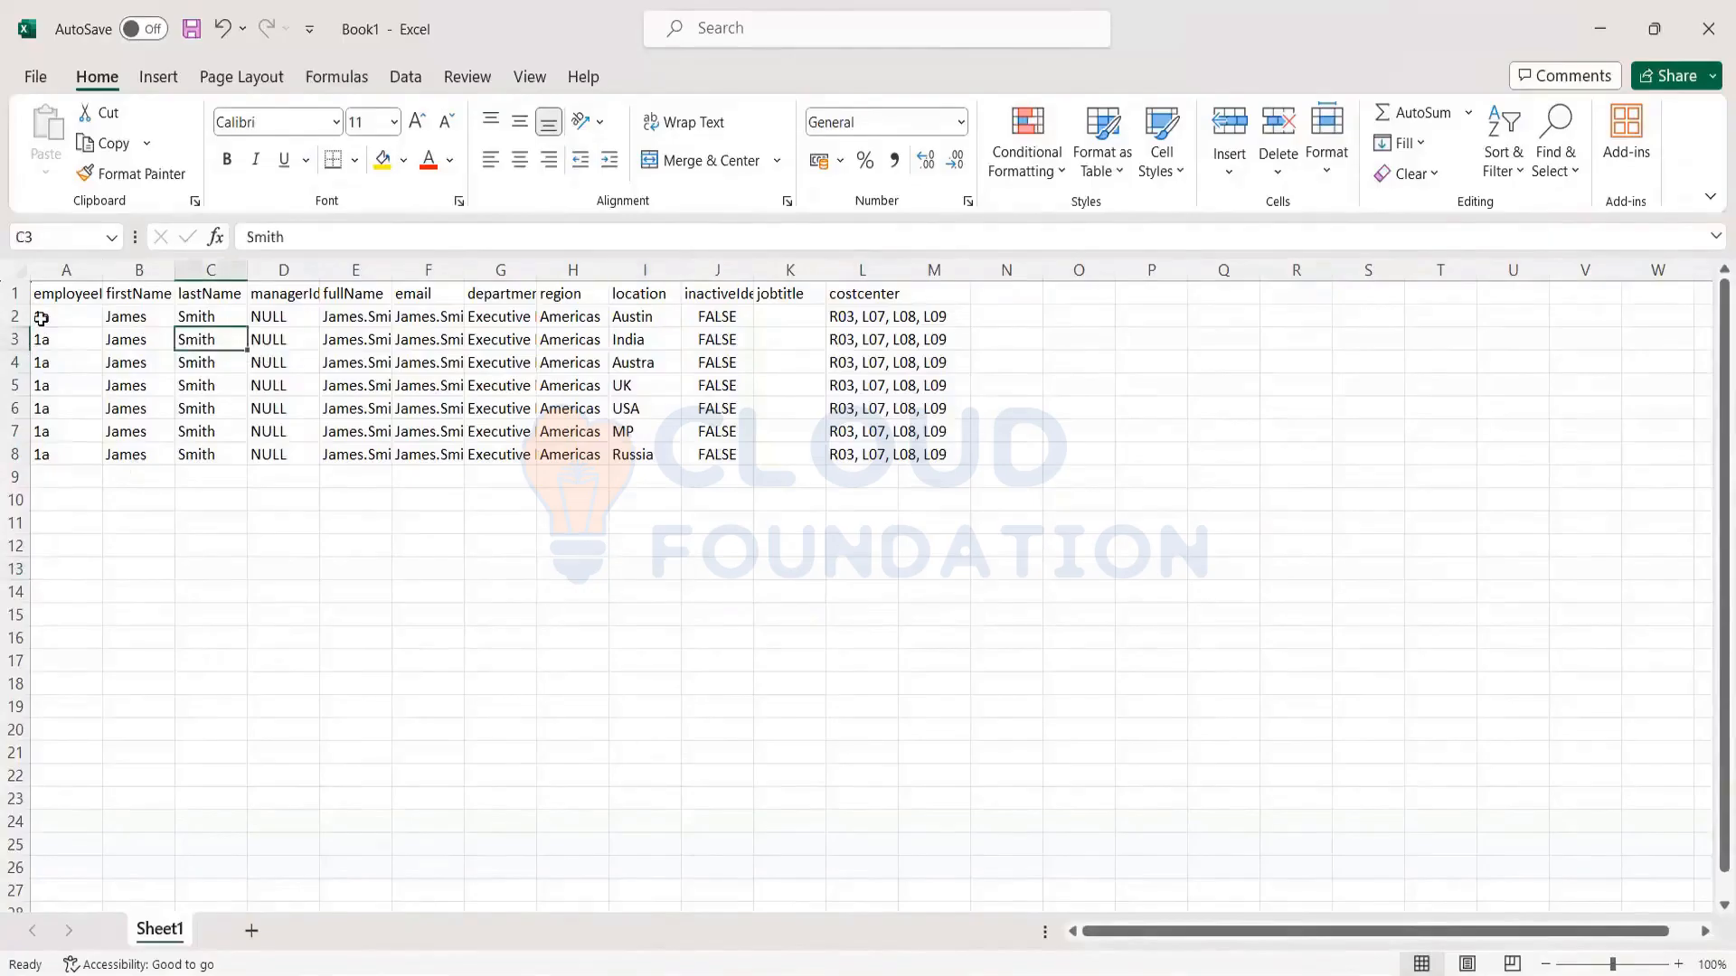
pyautogui.moveTo(41, 319); pyautogui.dragTo(795, 318)
pyautogui.keyDown('shift'); pyautogui.click(1028, 299); pyautogui.keyUp('shift')
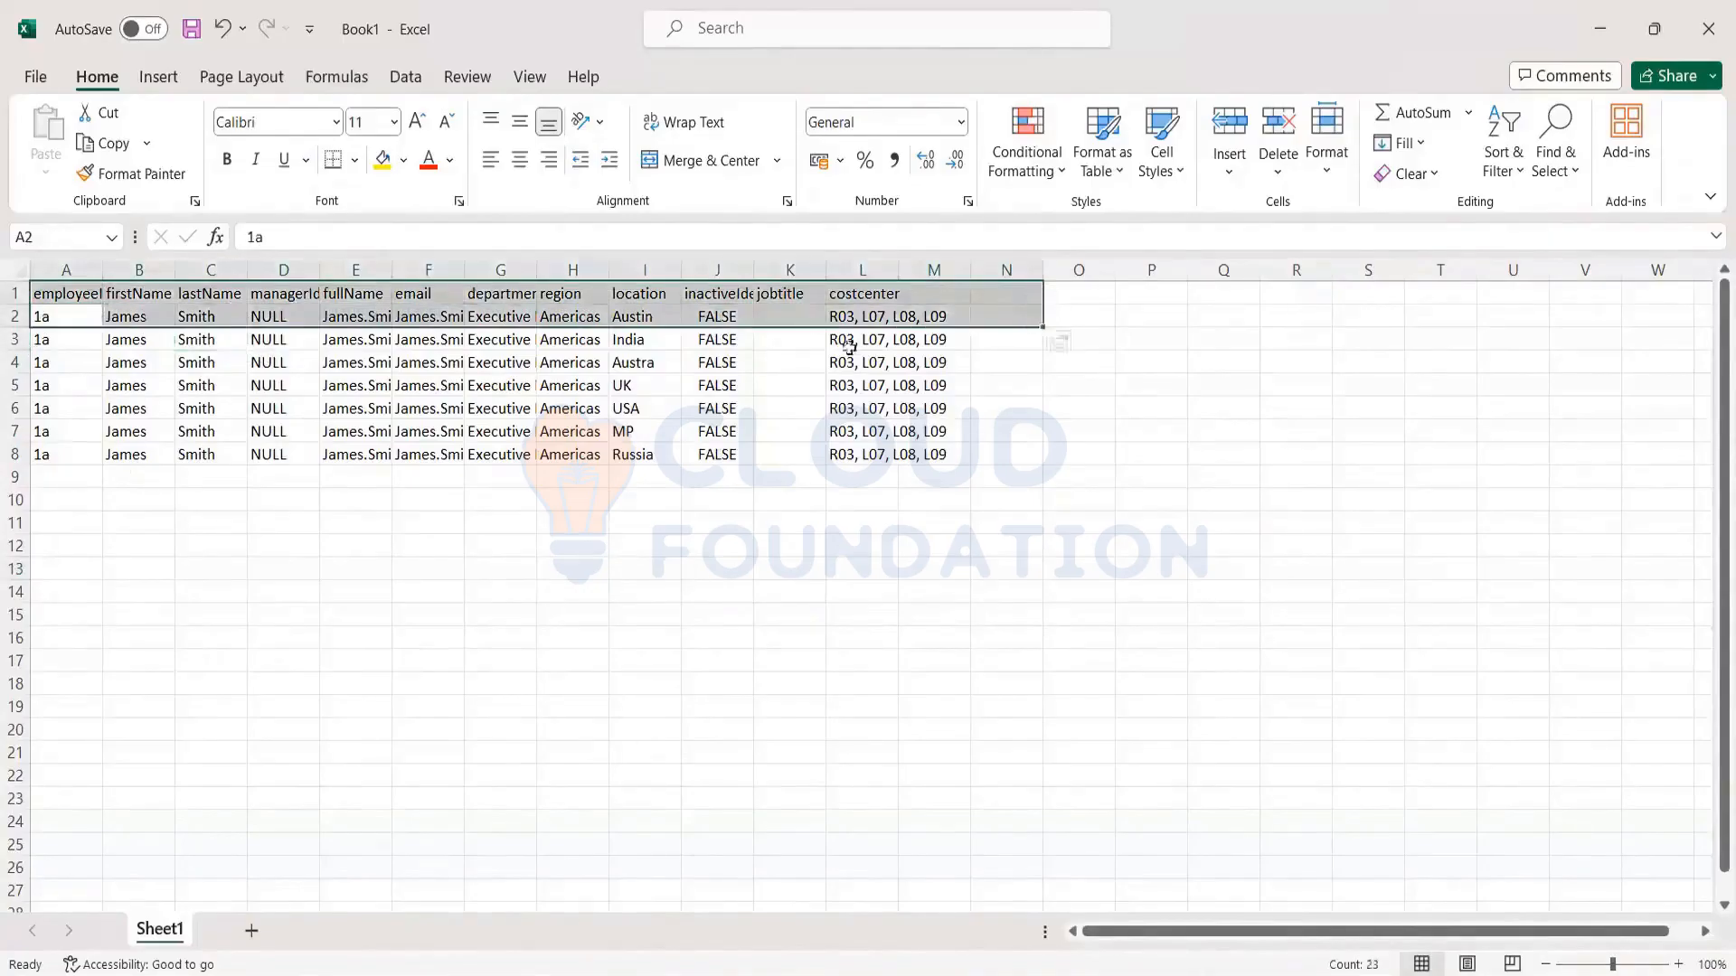
pyautogui.moveTo(47, 459); pyautogui.dragTo(890, 458)
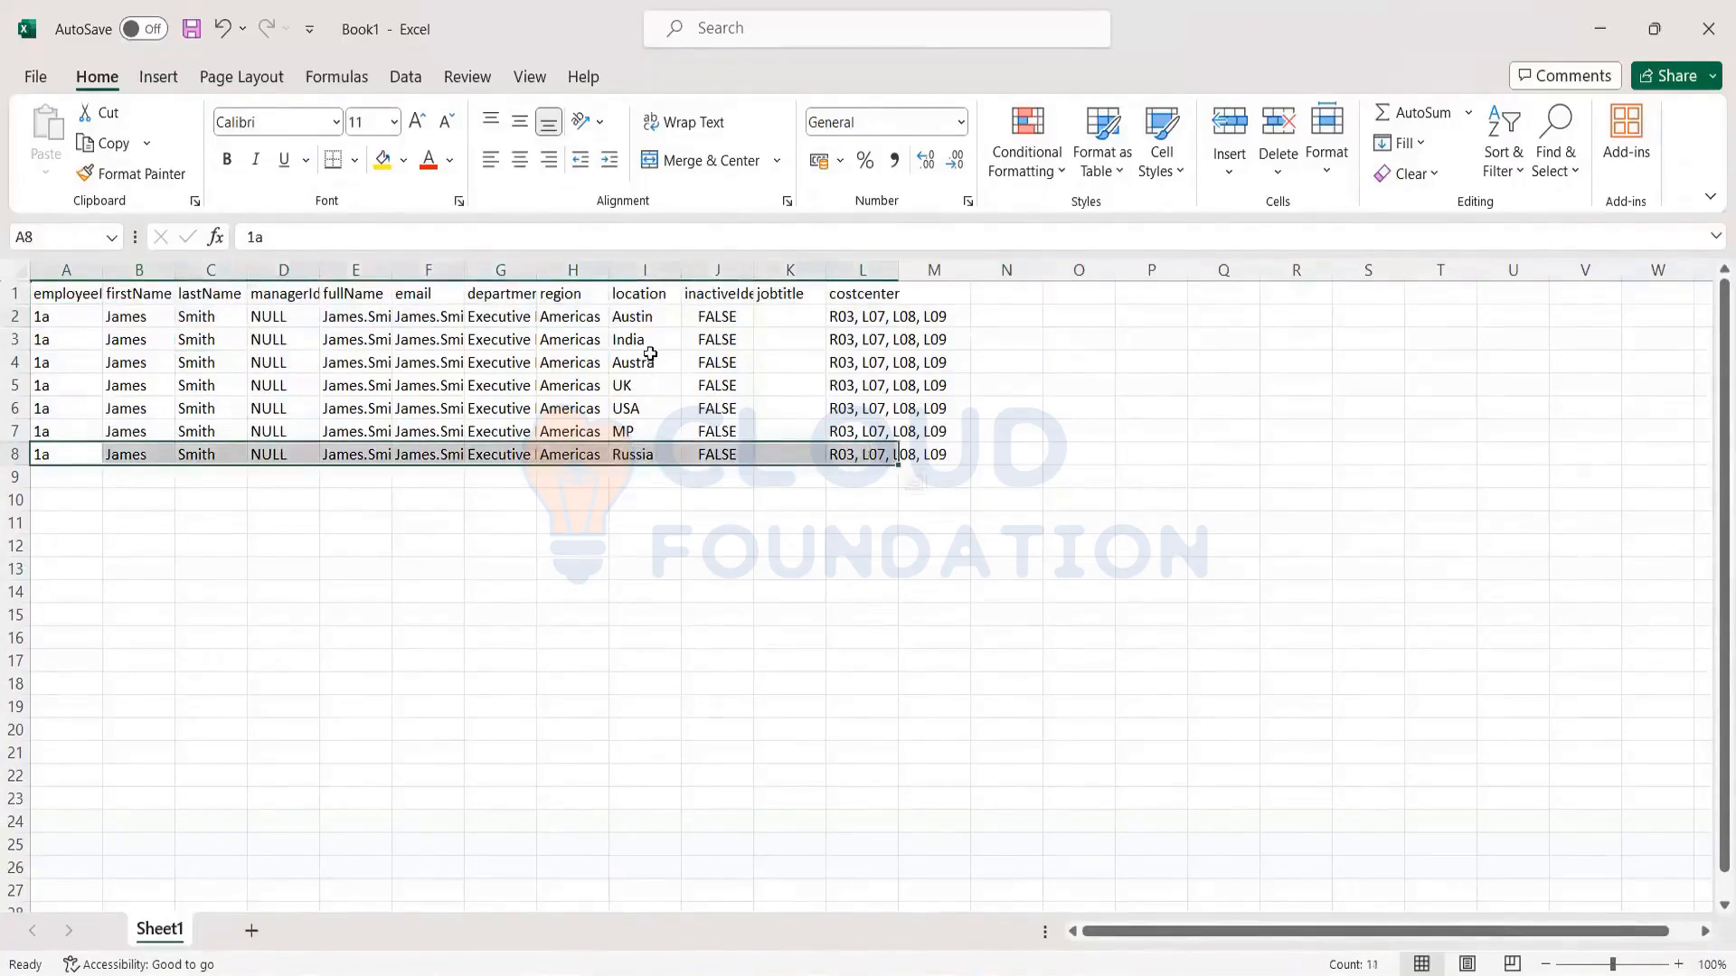
pyautogui.moveTo(630, 316); pyautogui.dragTo(624, 431)
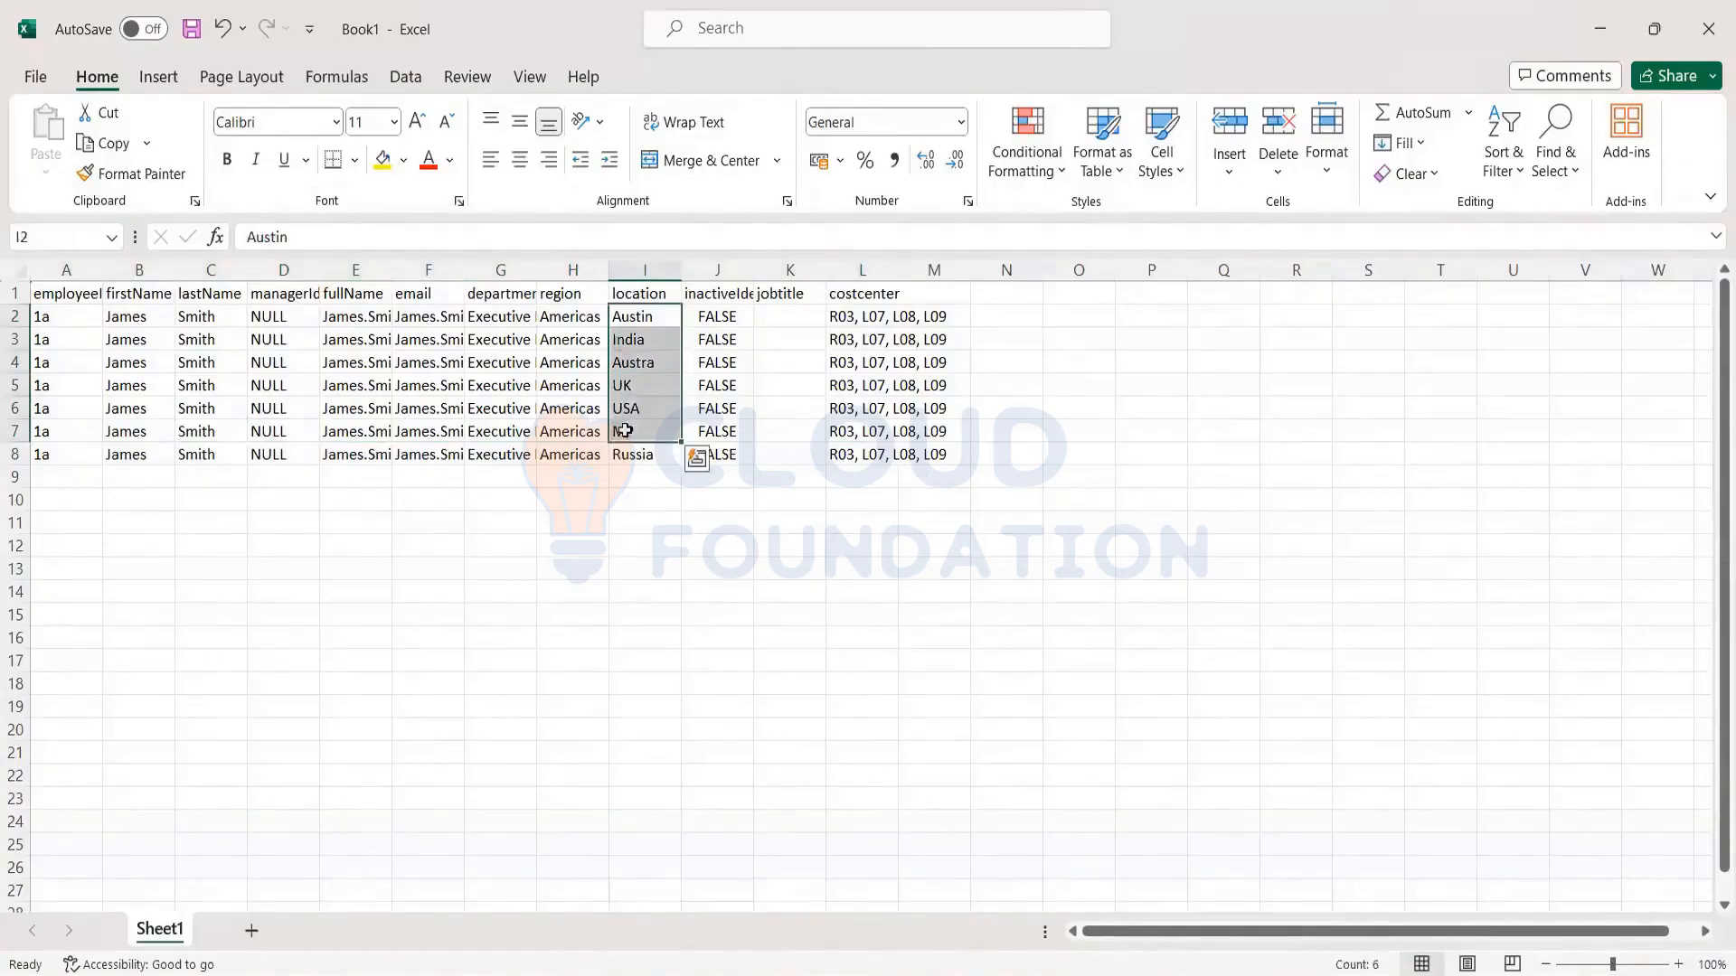
pyautogui.click(635, 536)
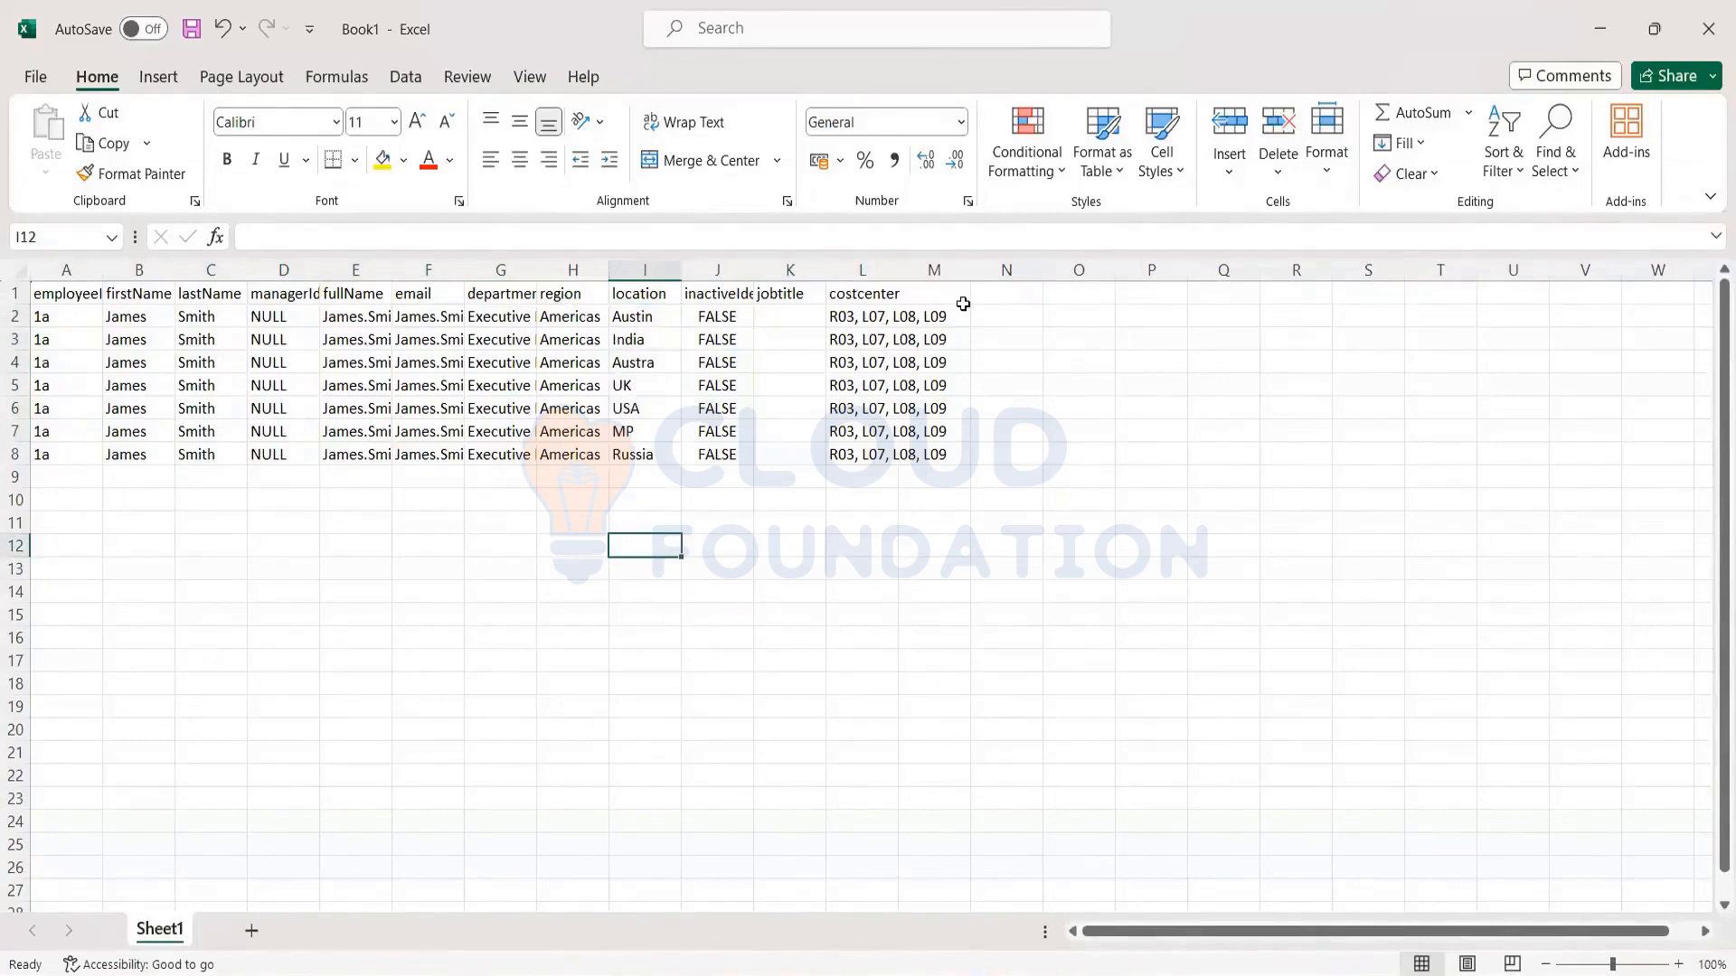
pyautogui.moveTo(66, 318); pyautogui.dragTo(66, 479)
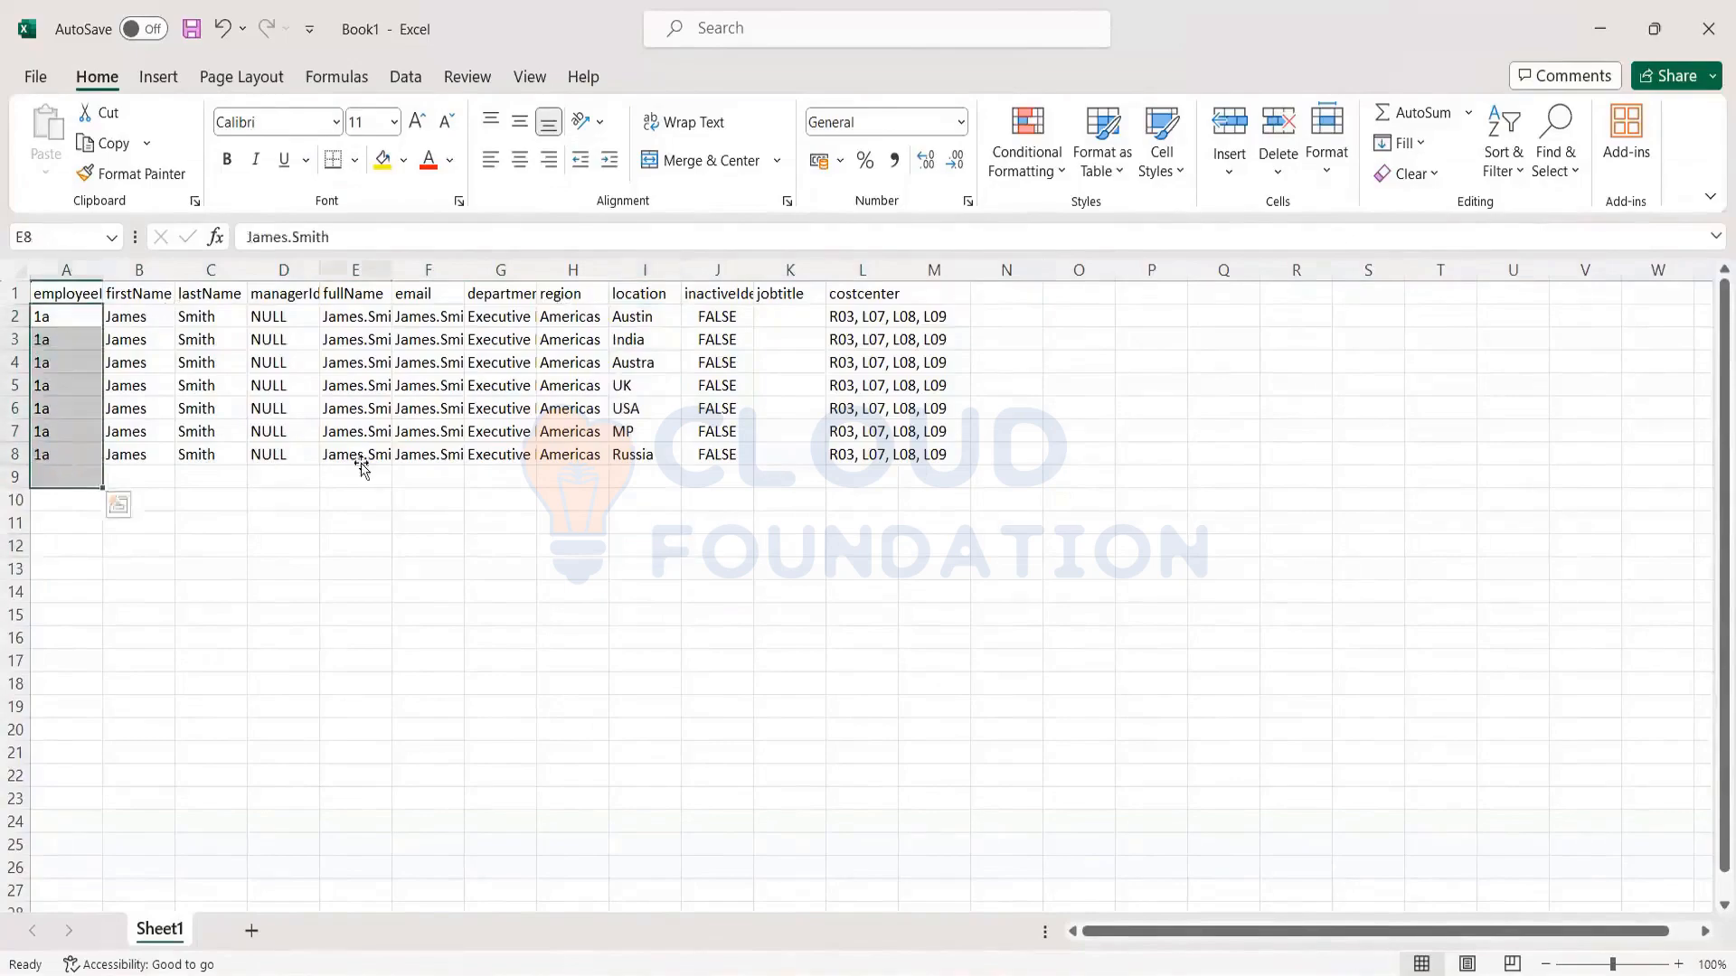
pyautogui.click(362, 463)
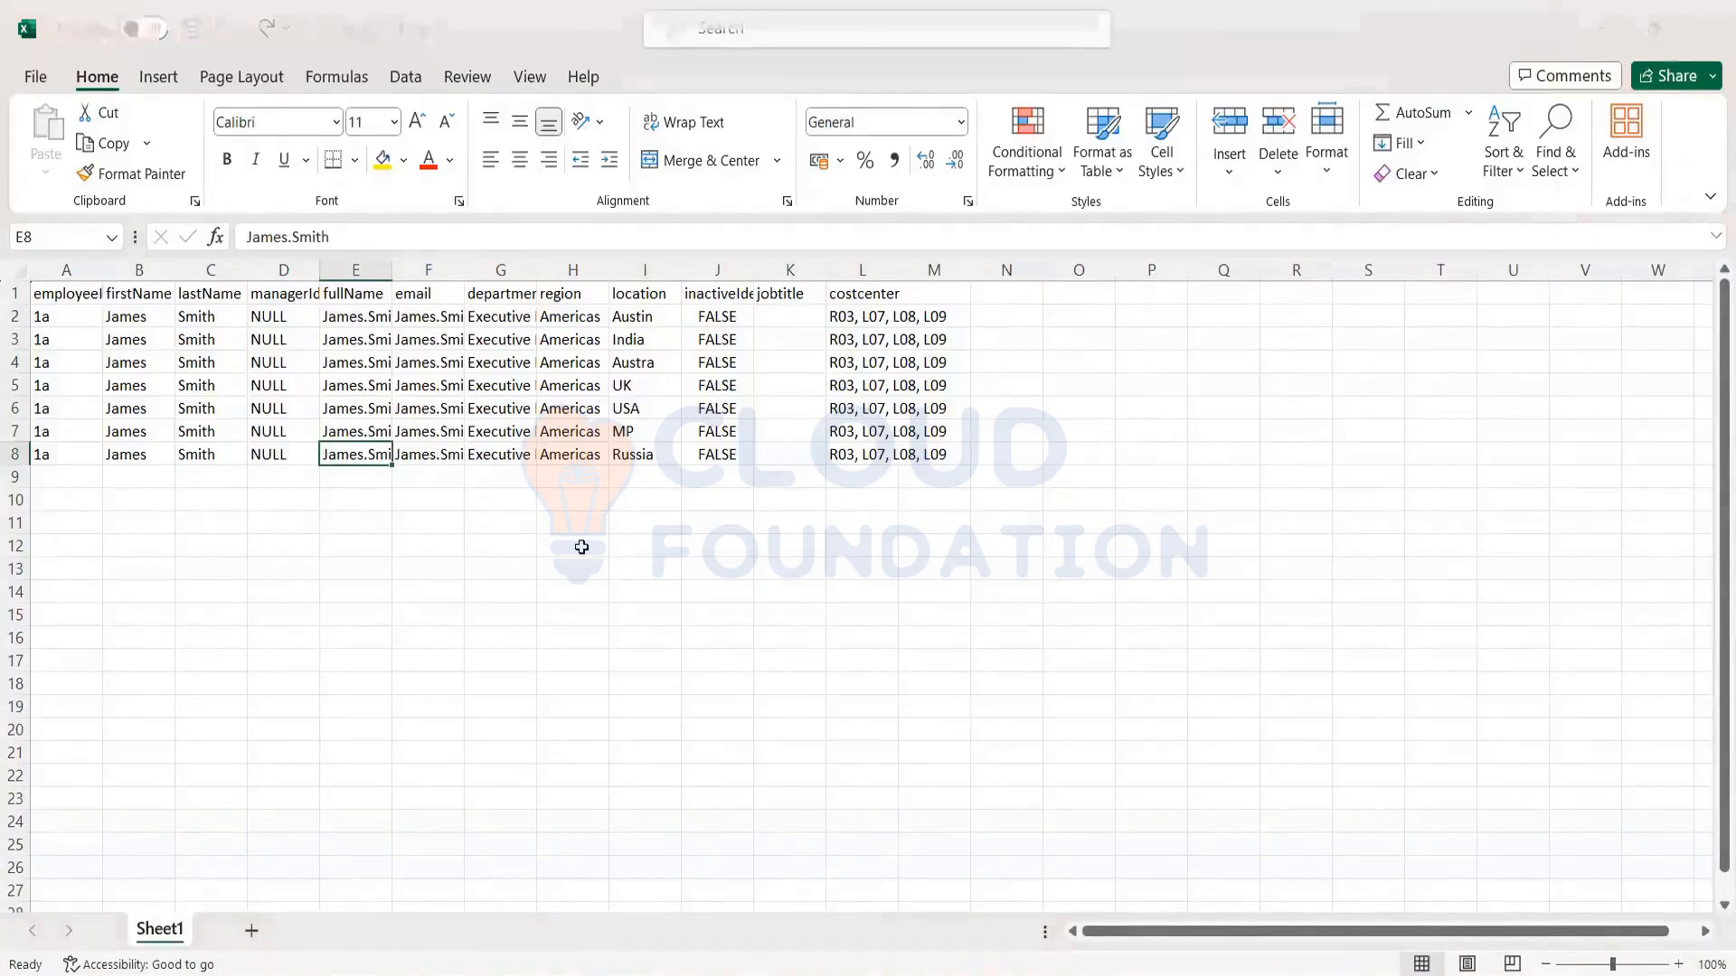
# Try to save the workbook to the C: location with the file name Book1.csv
pyautogui.hotkey('ctrl', 's')
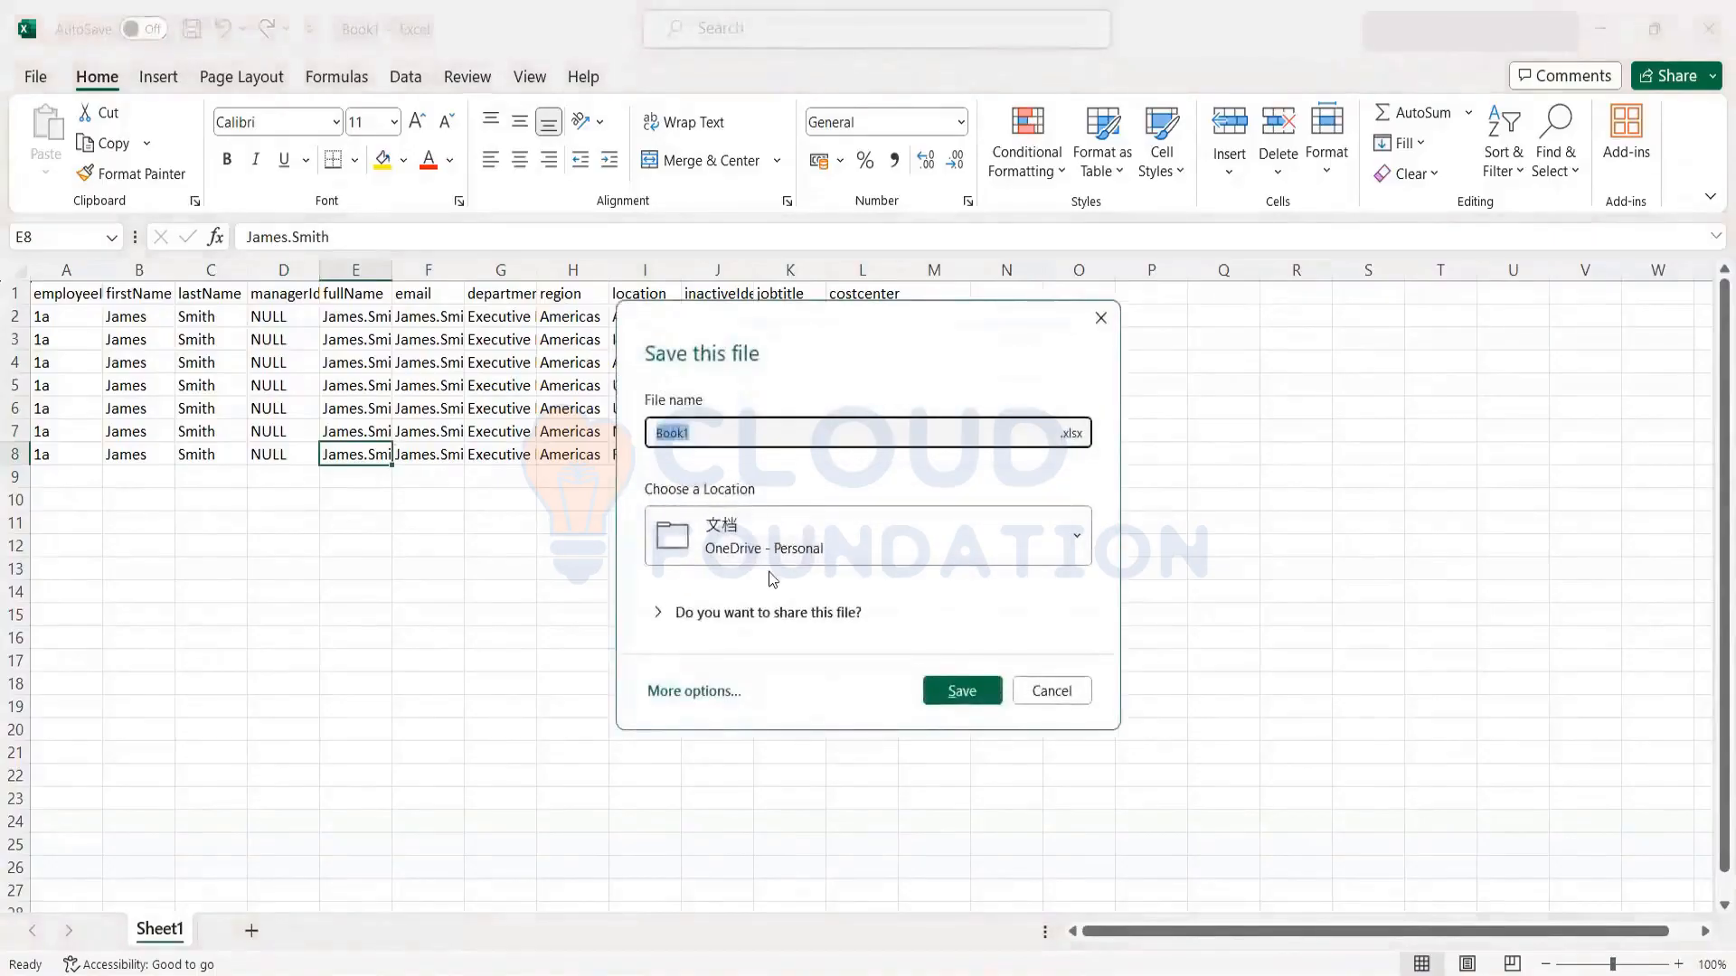
pyautogui.click(817, 543)
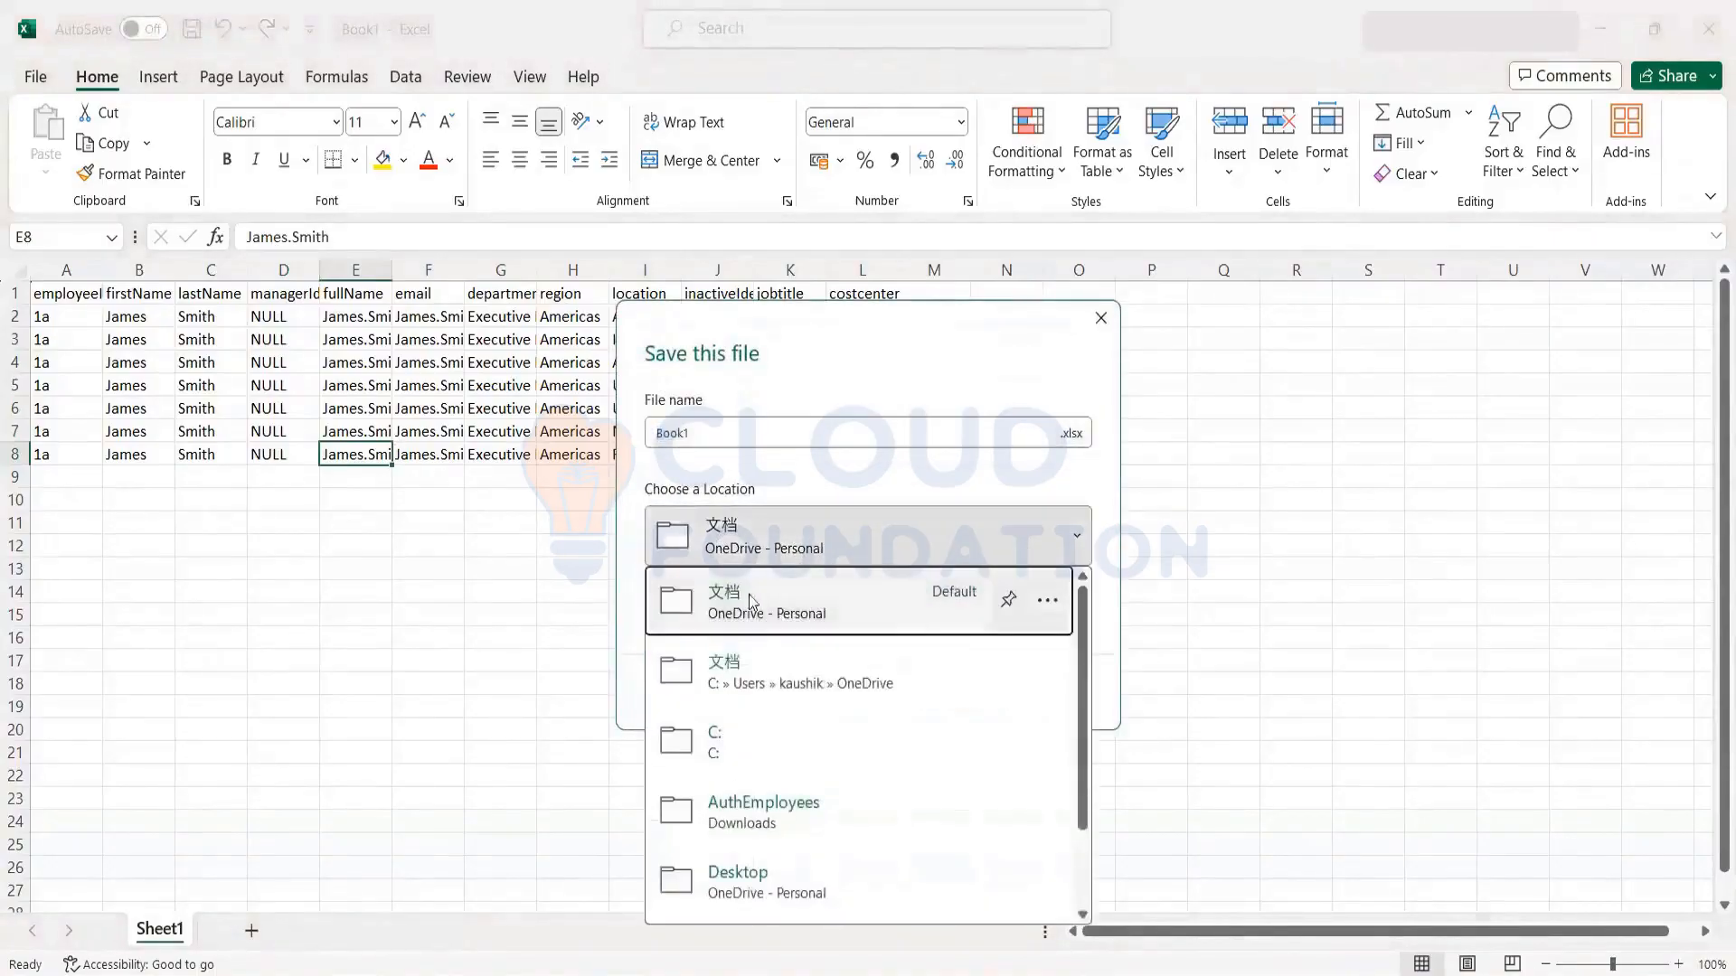
pyautogui.click(756, 751)
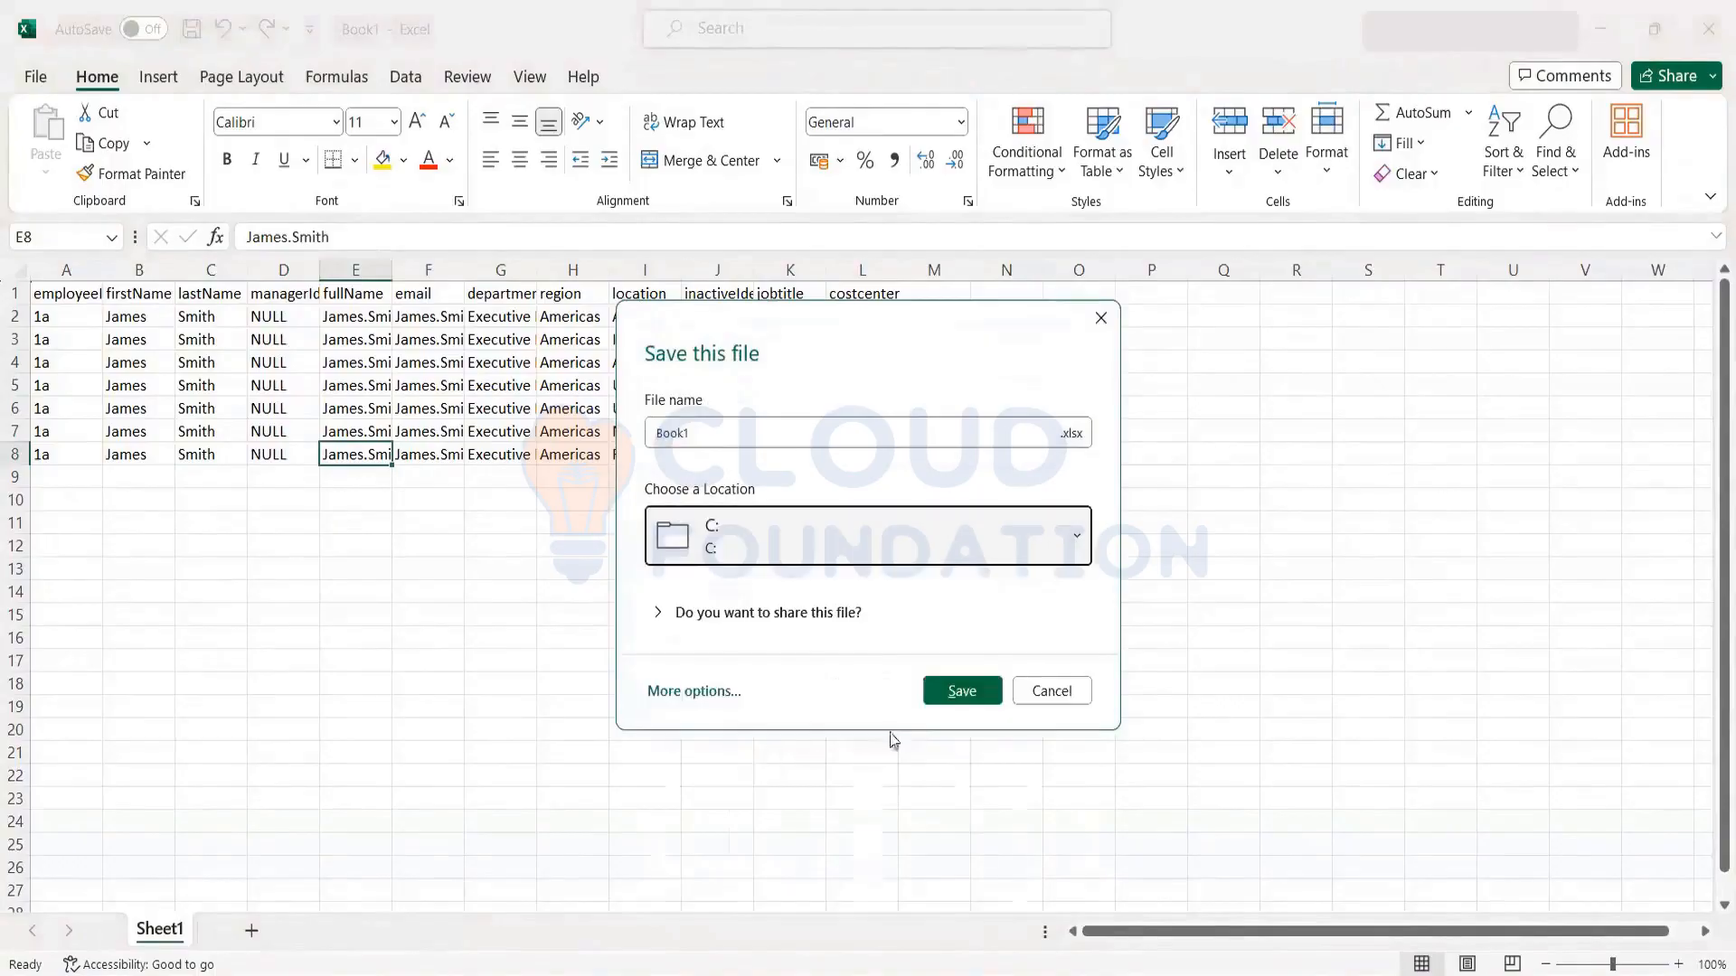
pyautogui.click(721, 432)
pyautogui.write('.csv')
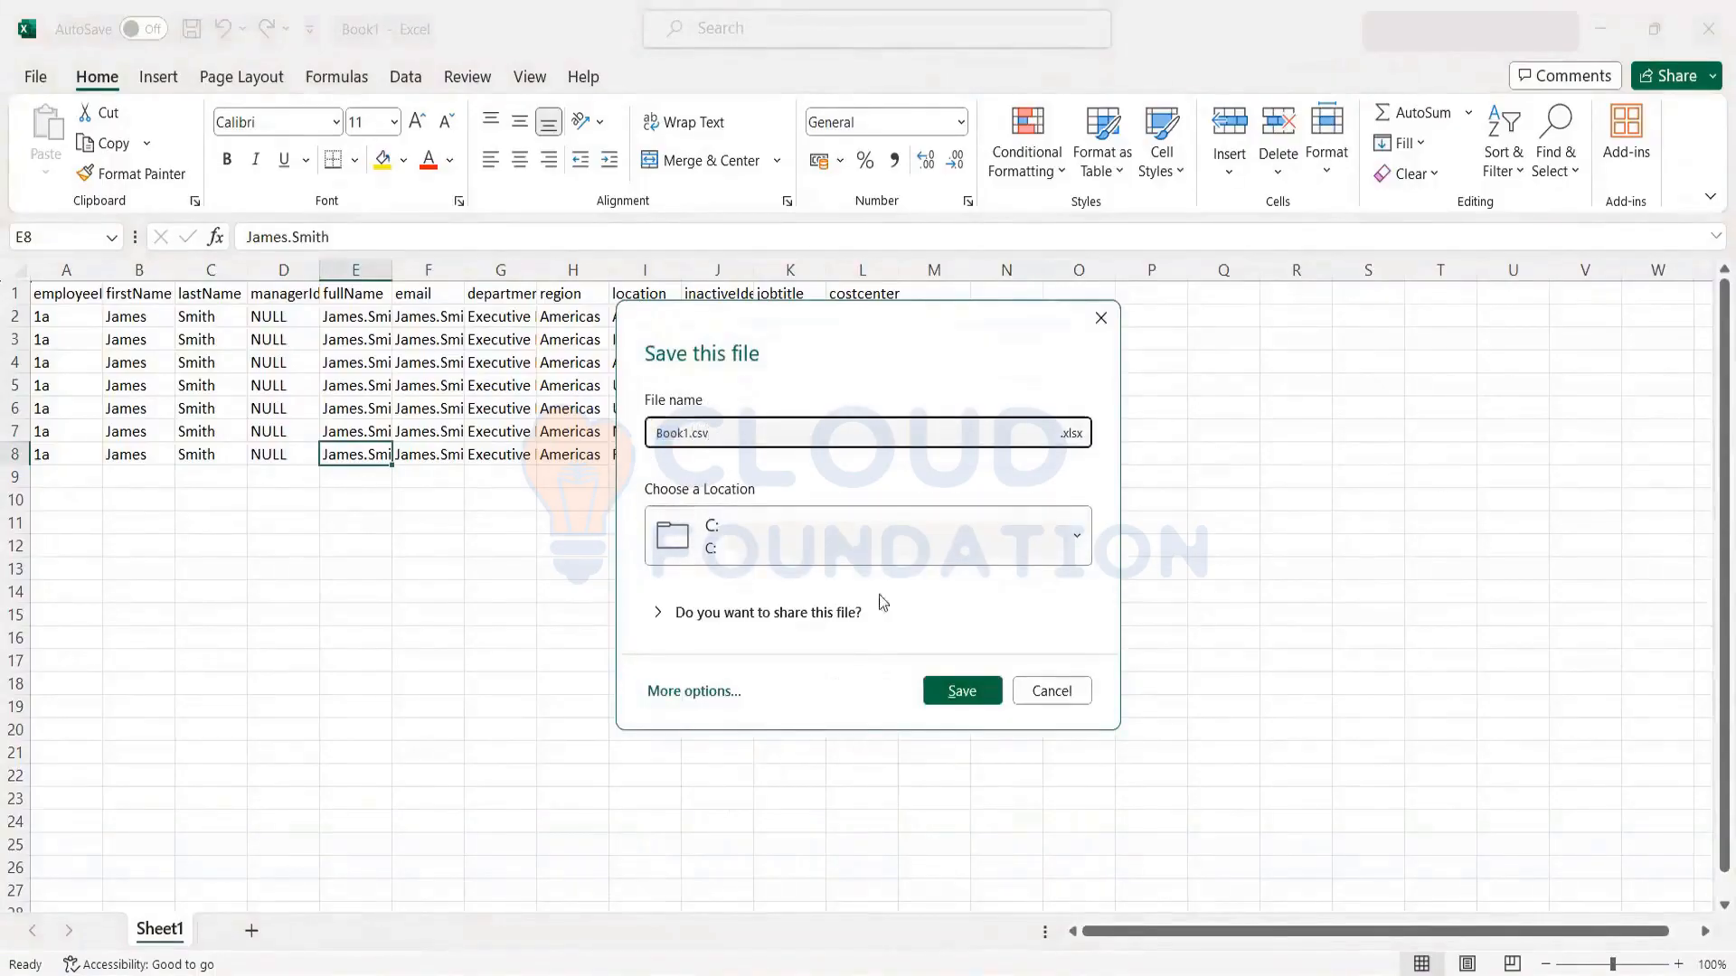
pyautogui.click(963, 692)
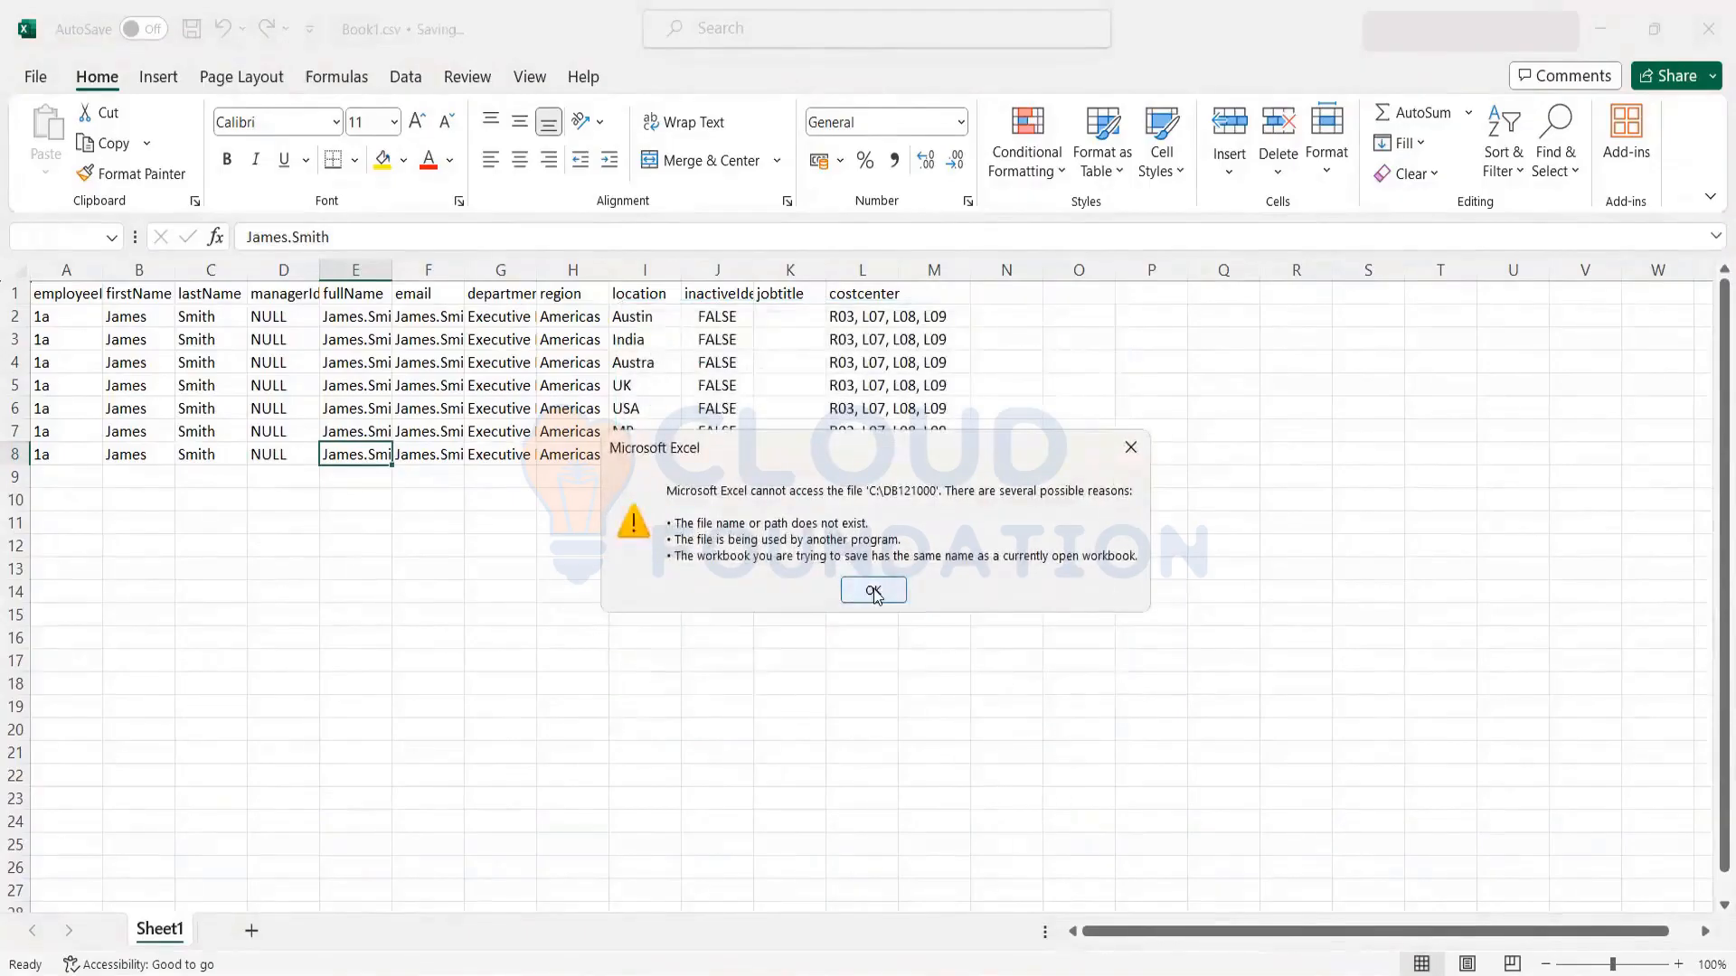
# Dismiss the Excel save error, switch to SailPoint, and set the HR application's account file path to C:\book1.csv
pyautogui.click(873, 590)
pyautogui.click(565, 384)
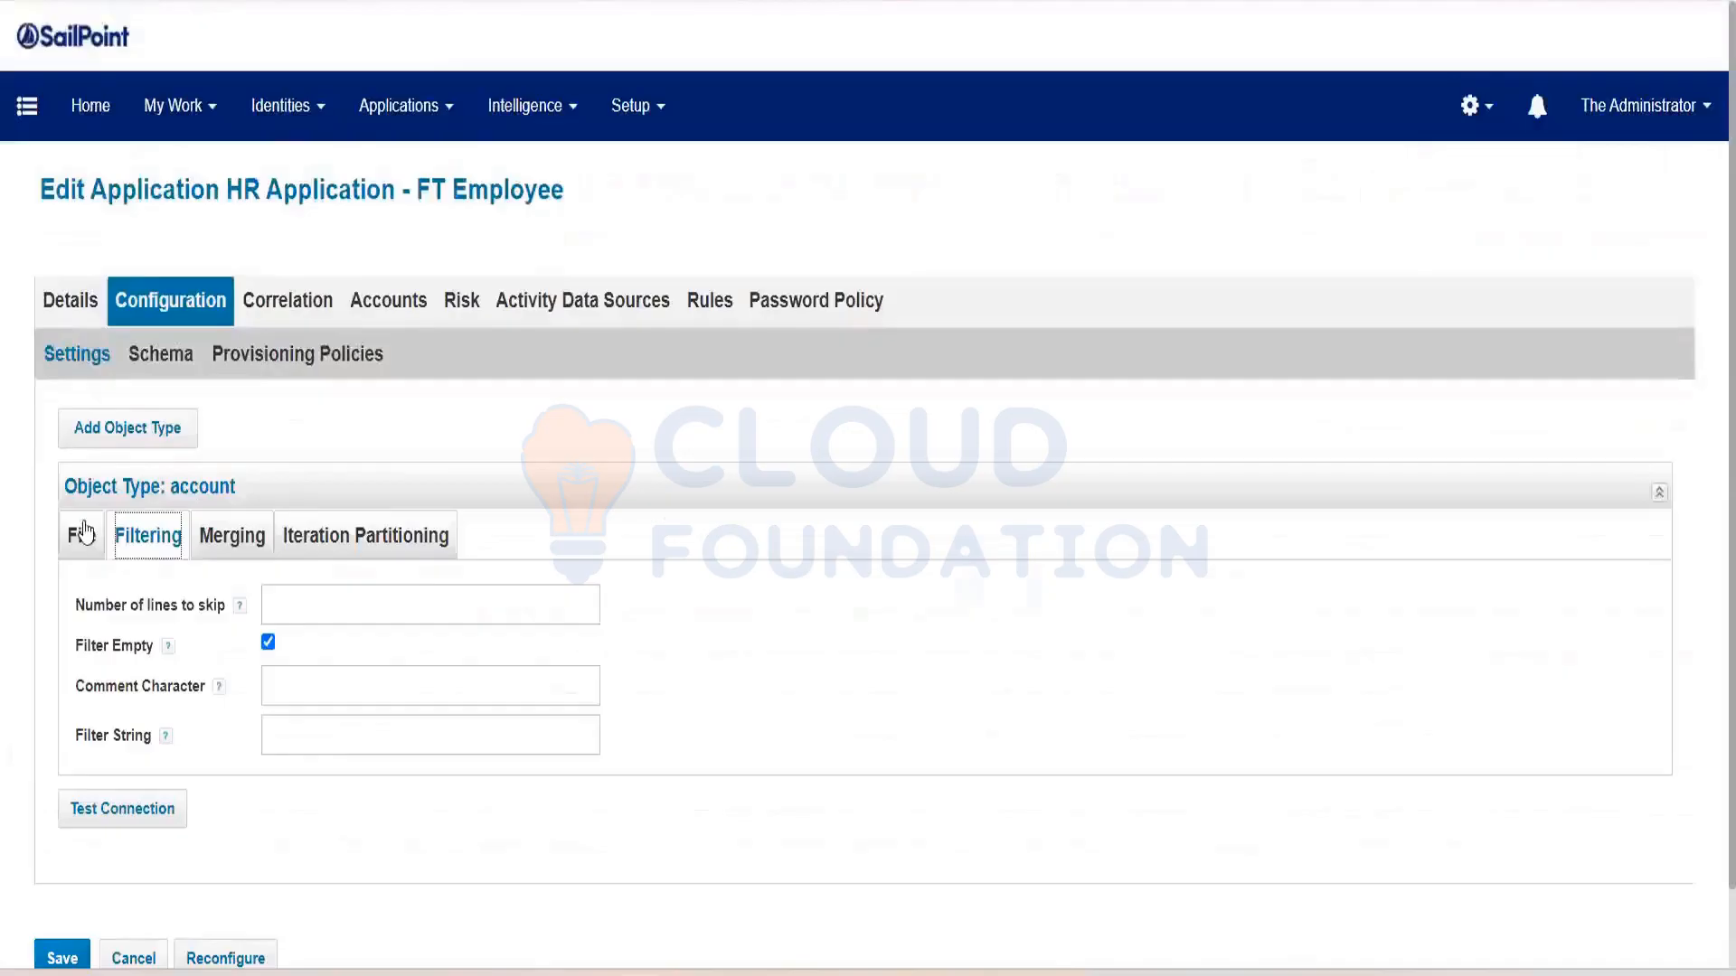
pyautogui.click(81, 536)
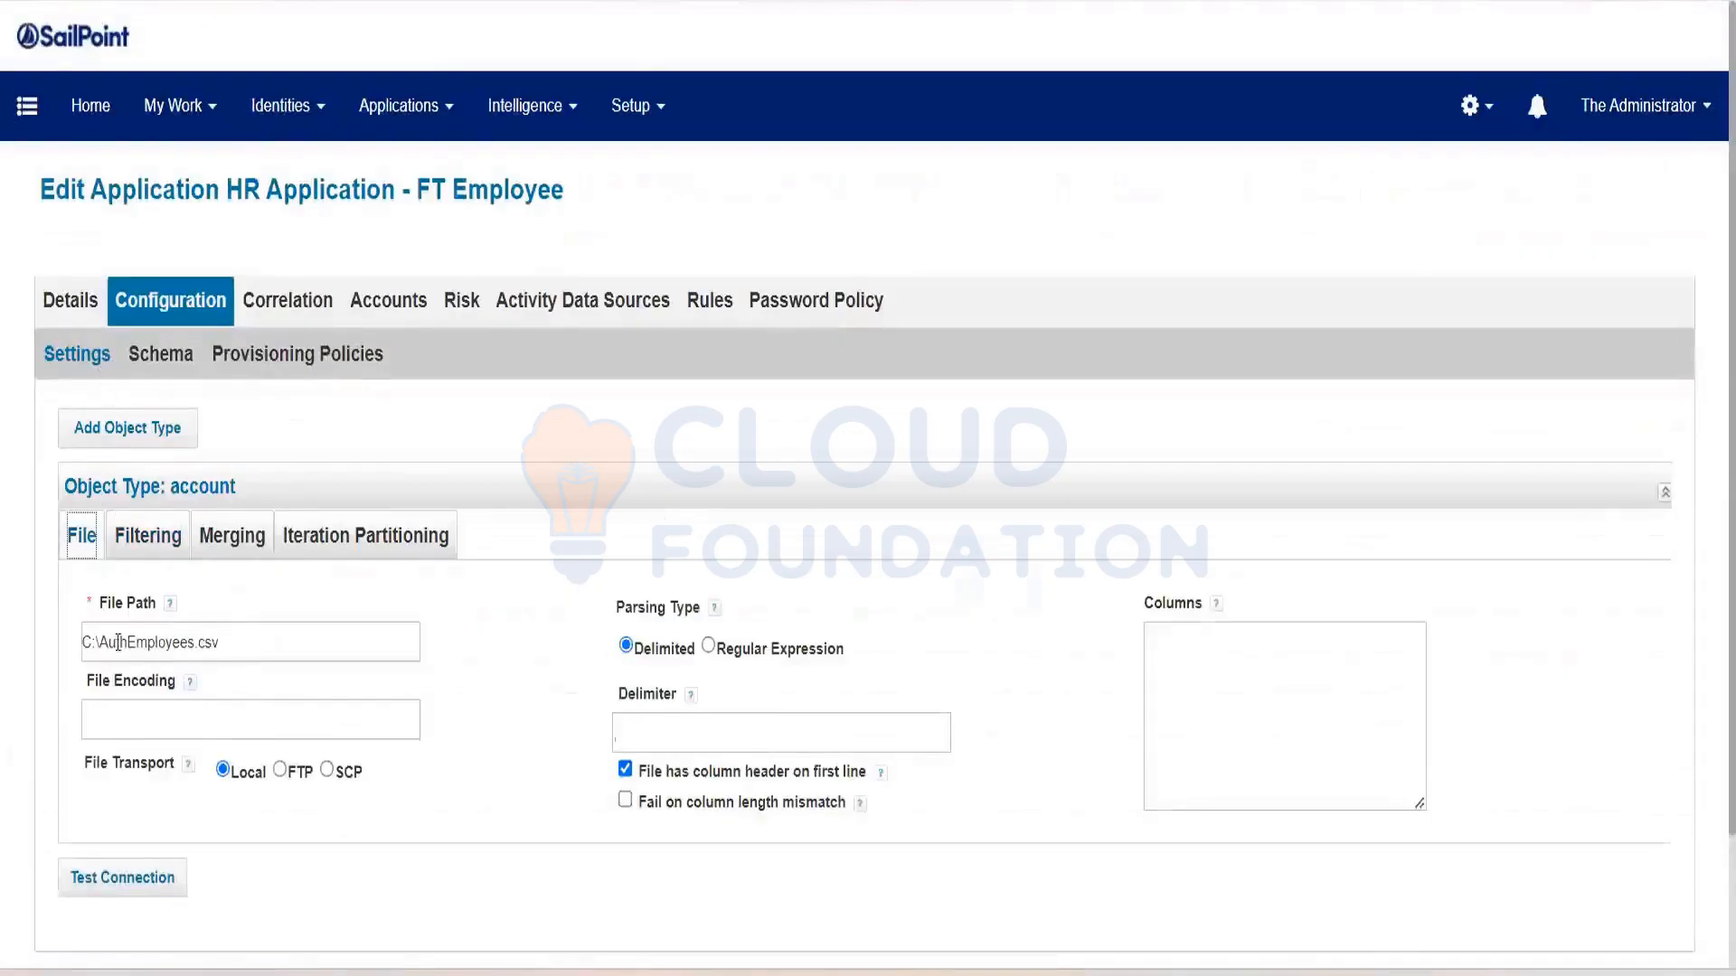
pyautogui.moveTo(101, 642); pyautogui.dragTo(193, 641)
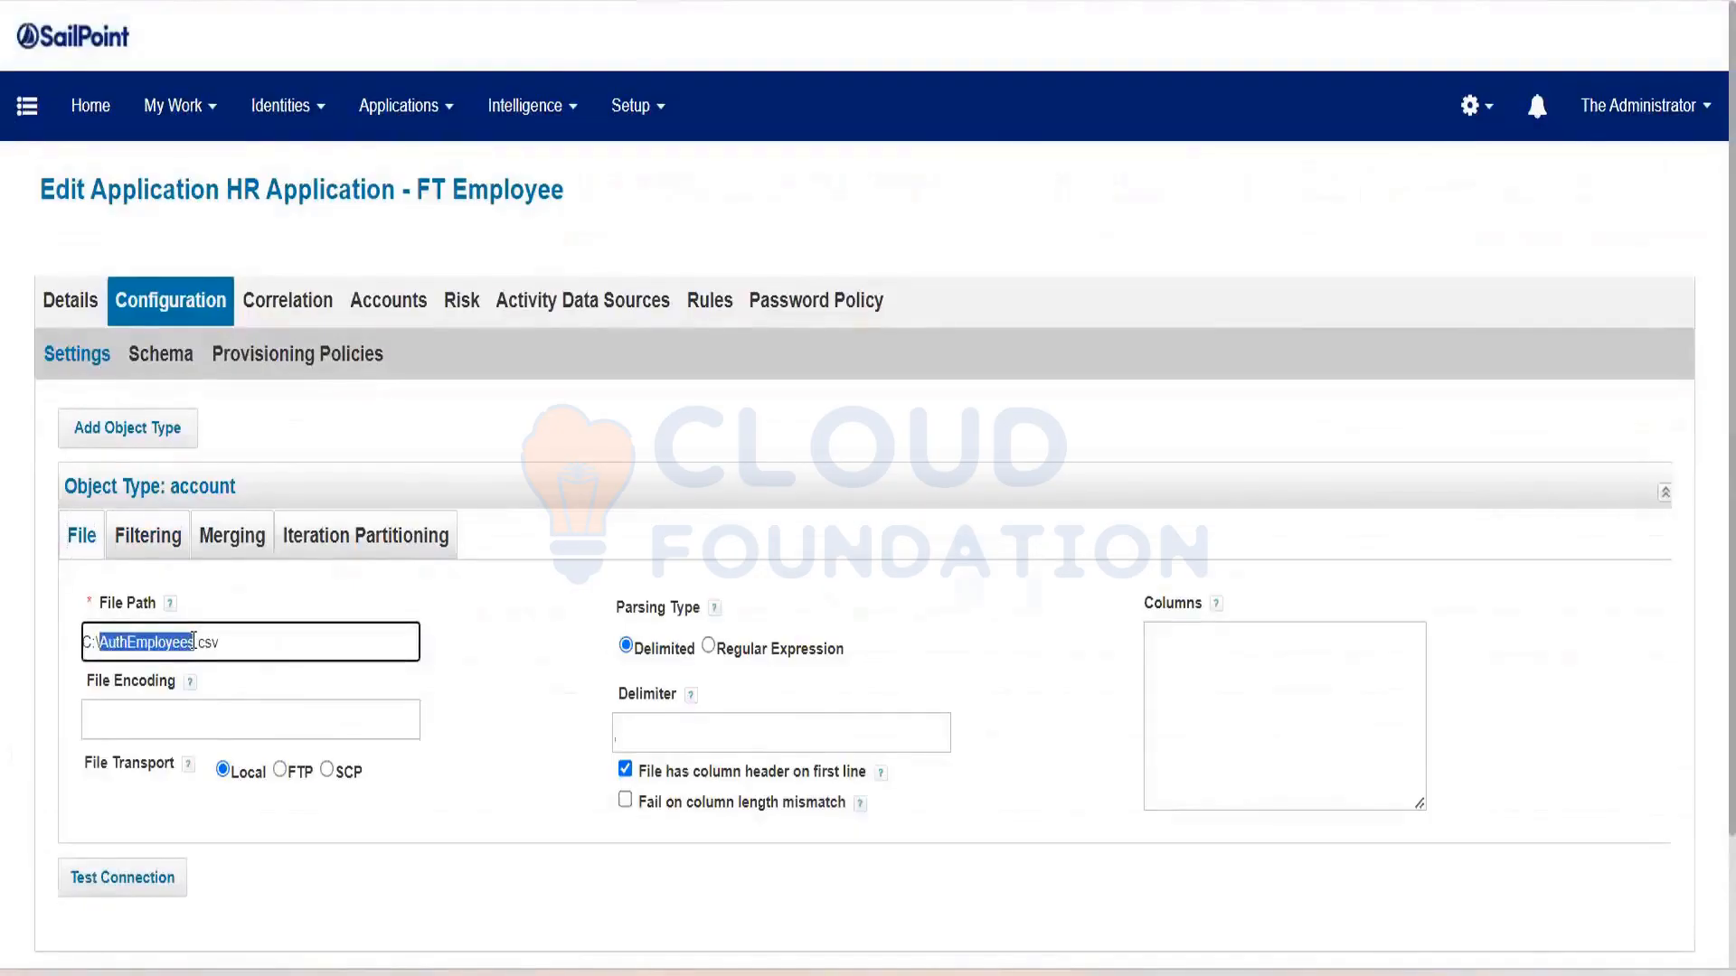
pyautogui.write('book1.csv')
pyautogui.press('Delete')
pyautogui.press('Delete')
pyautogui.press('Delete')
pyautogui.press('Delete')
# Discover the schema attributes for the account object type and review the resulting attribute list and identity attribute
pyautogui.click(158, 355)
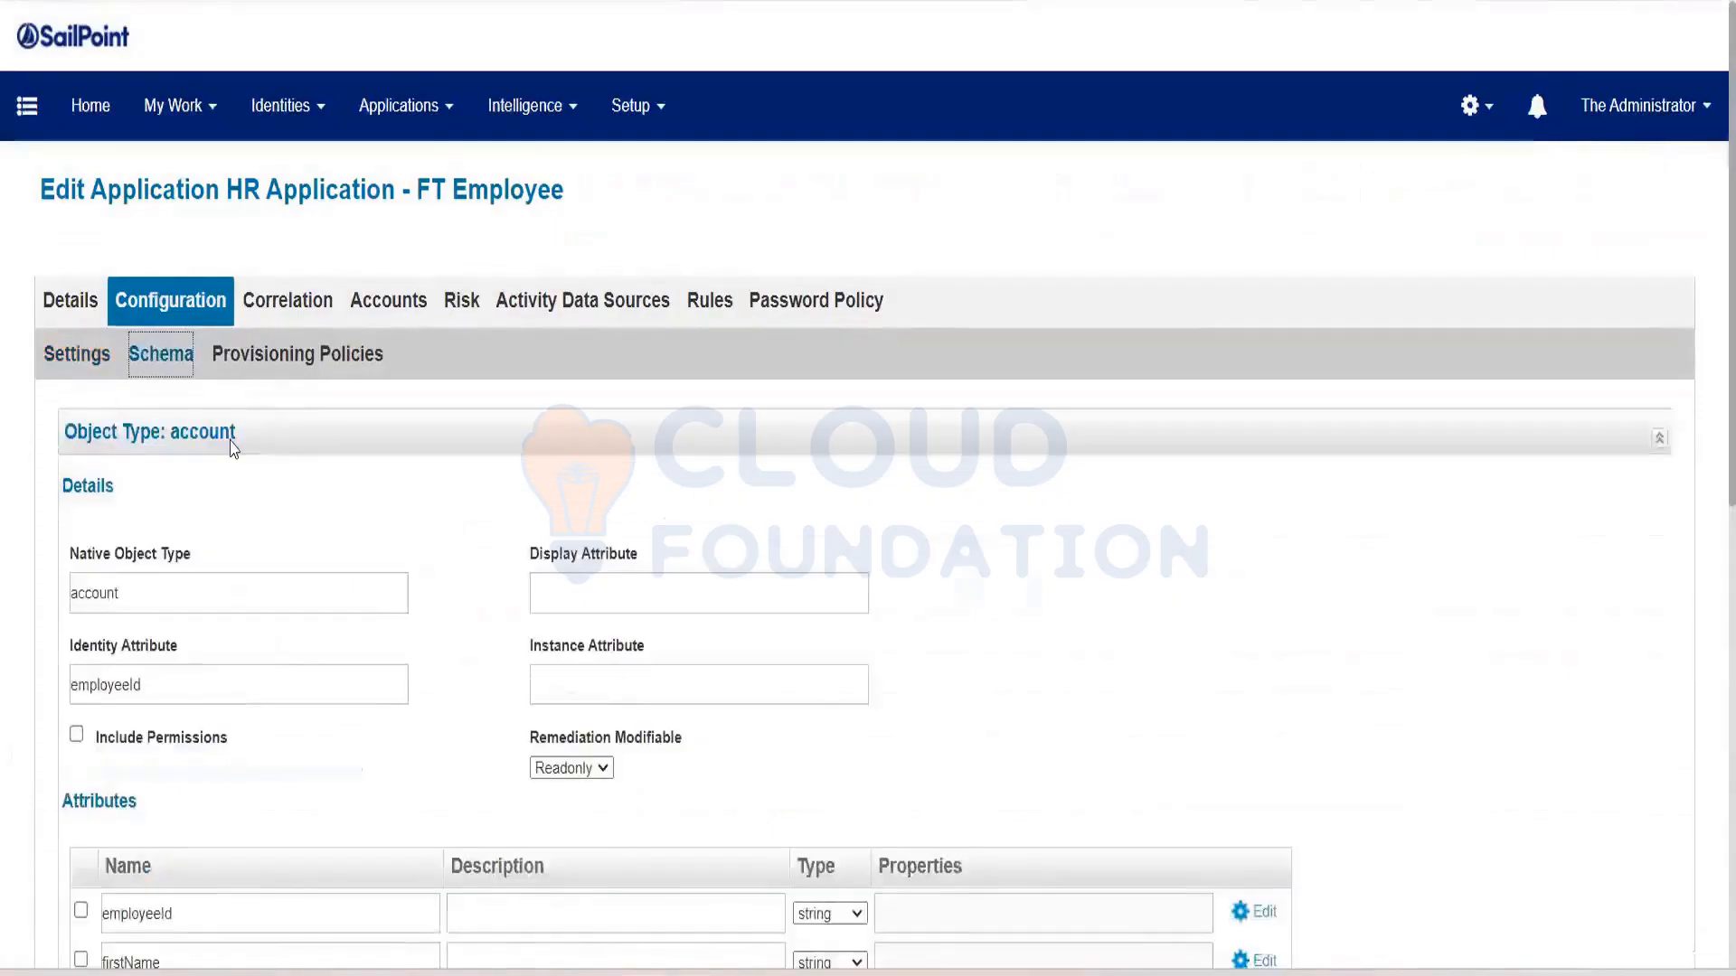
pyautogui.scroll(-10, 233, 449)
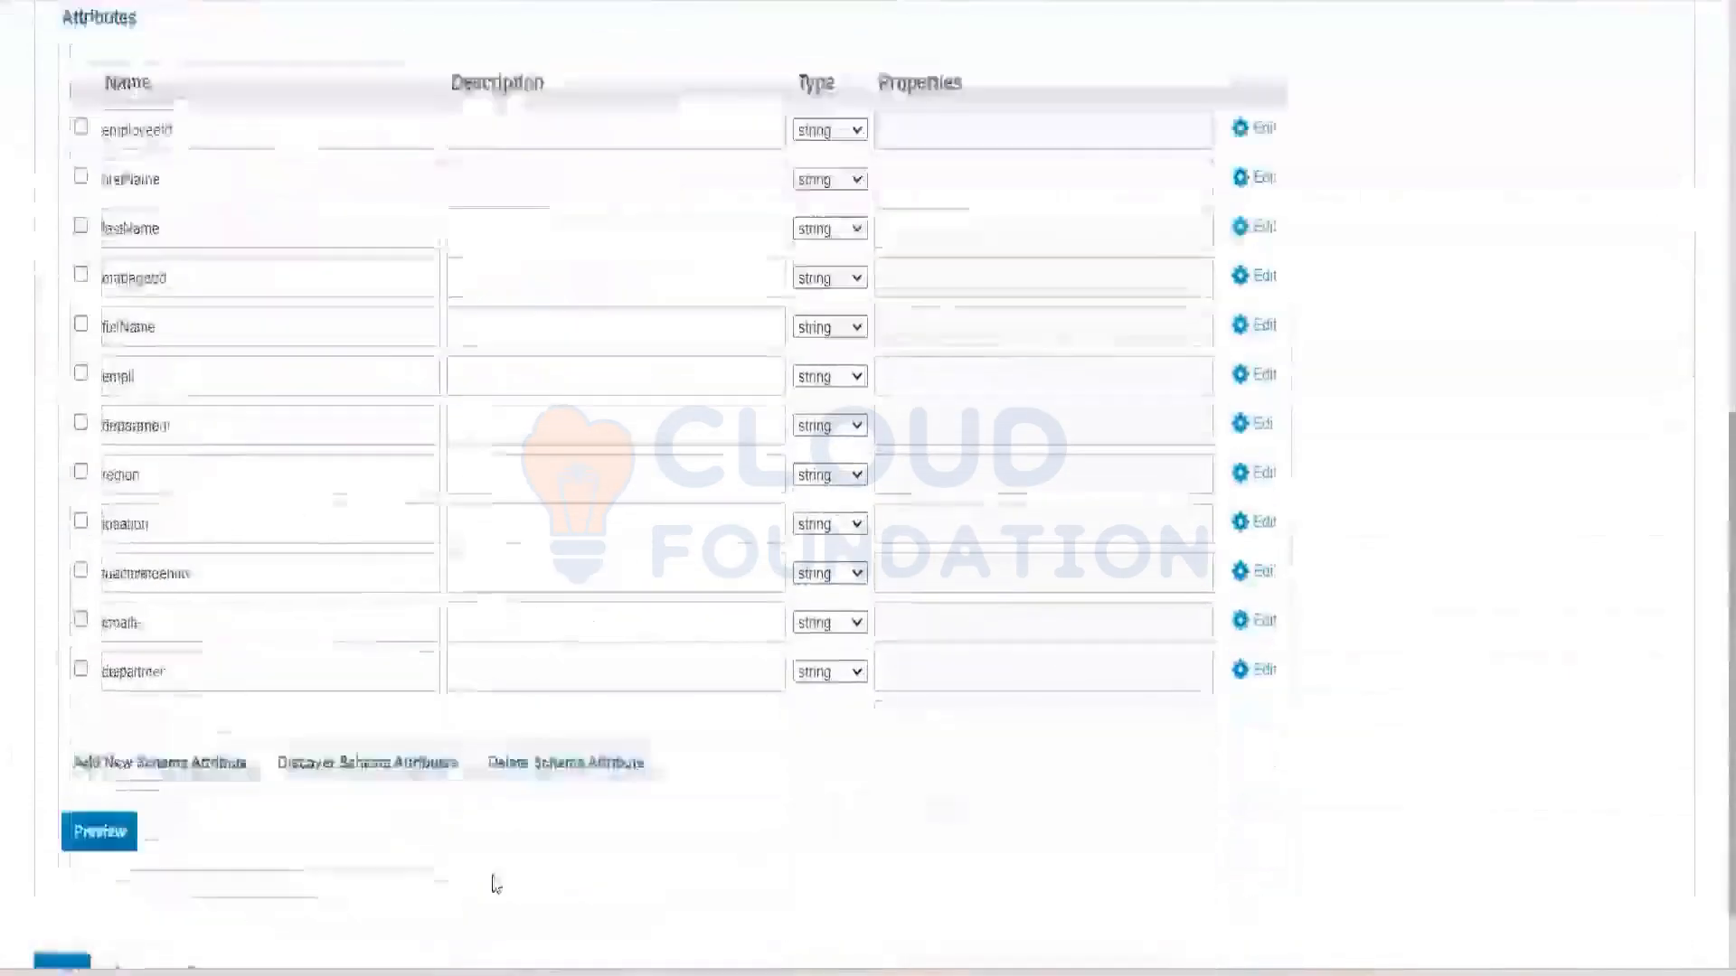
pyautogui.click(380, 663)
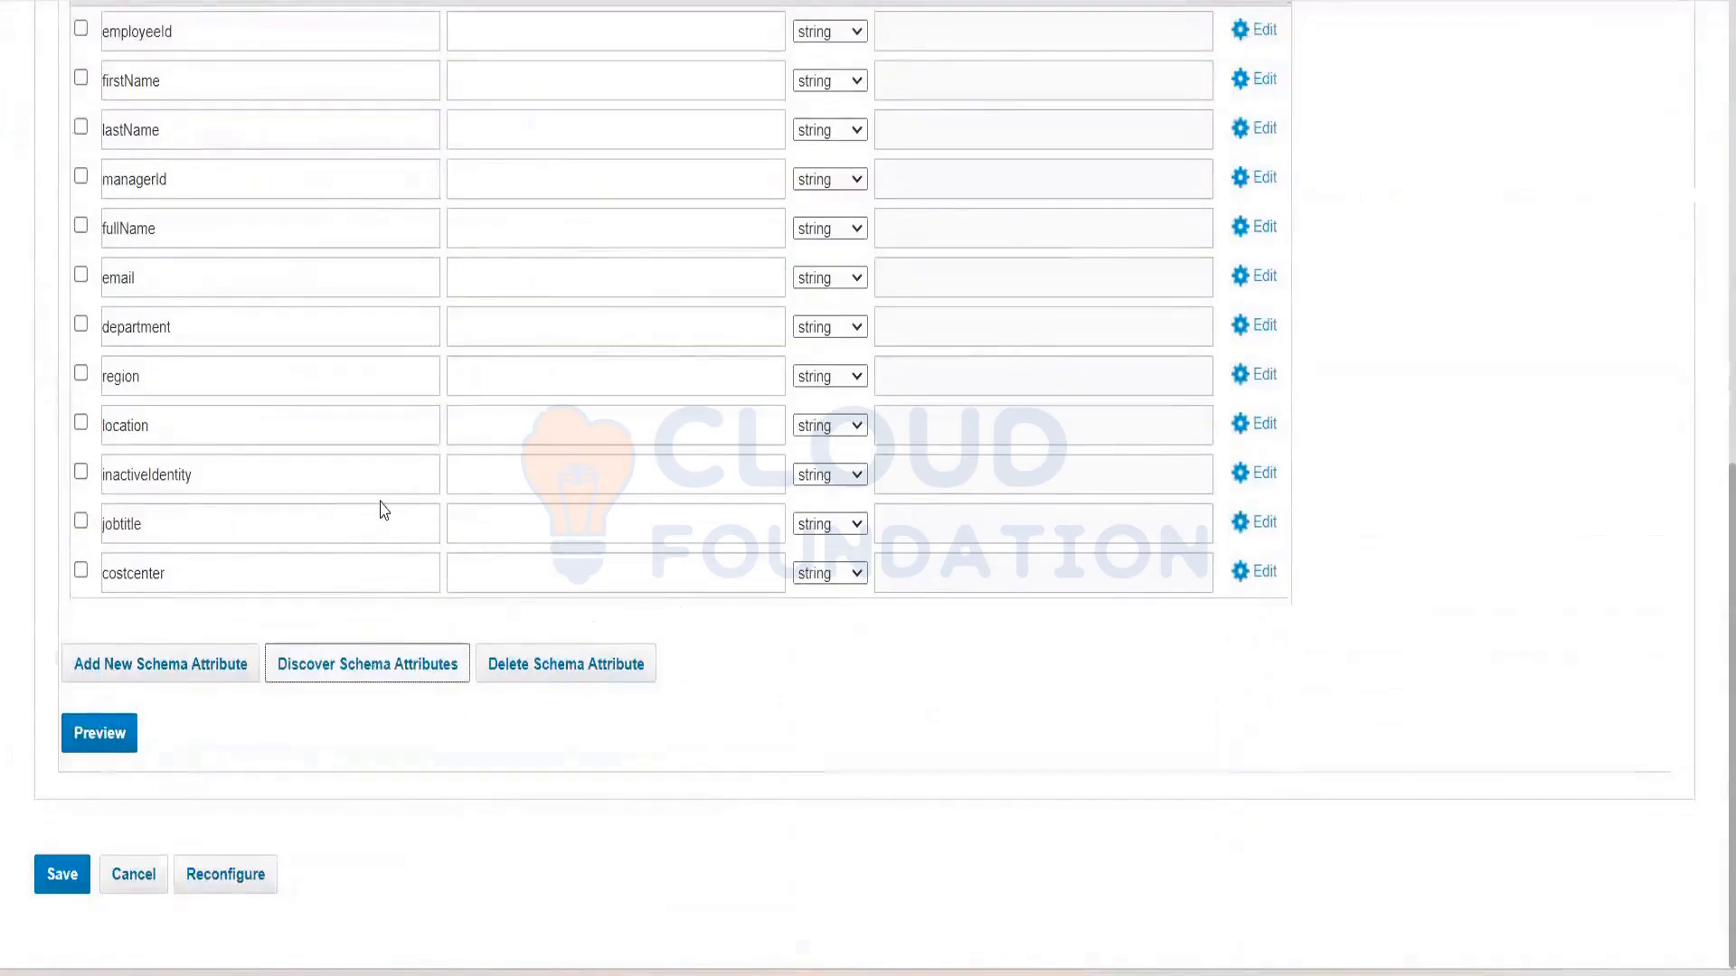
pyautogui.scroll(1, 382, 509)
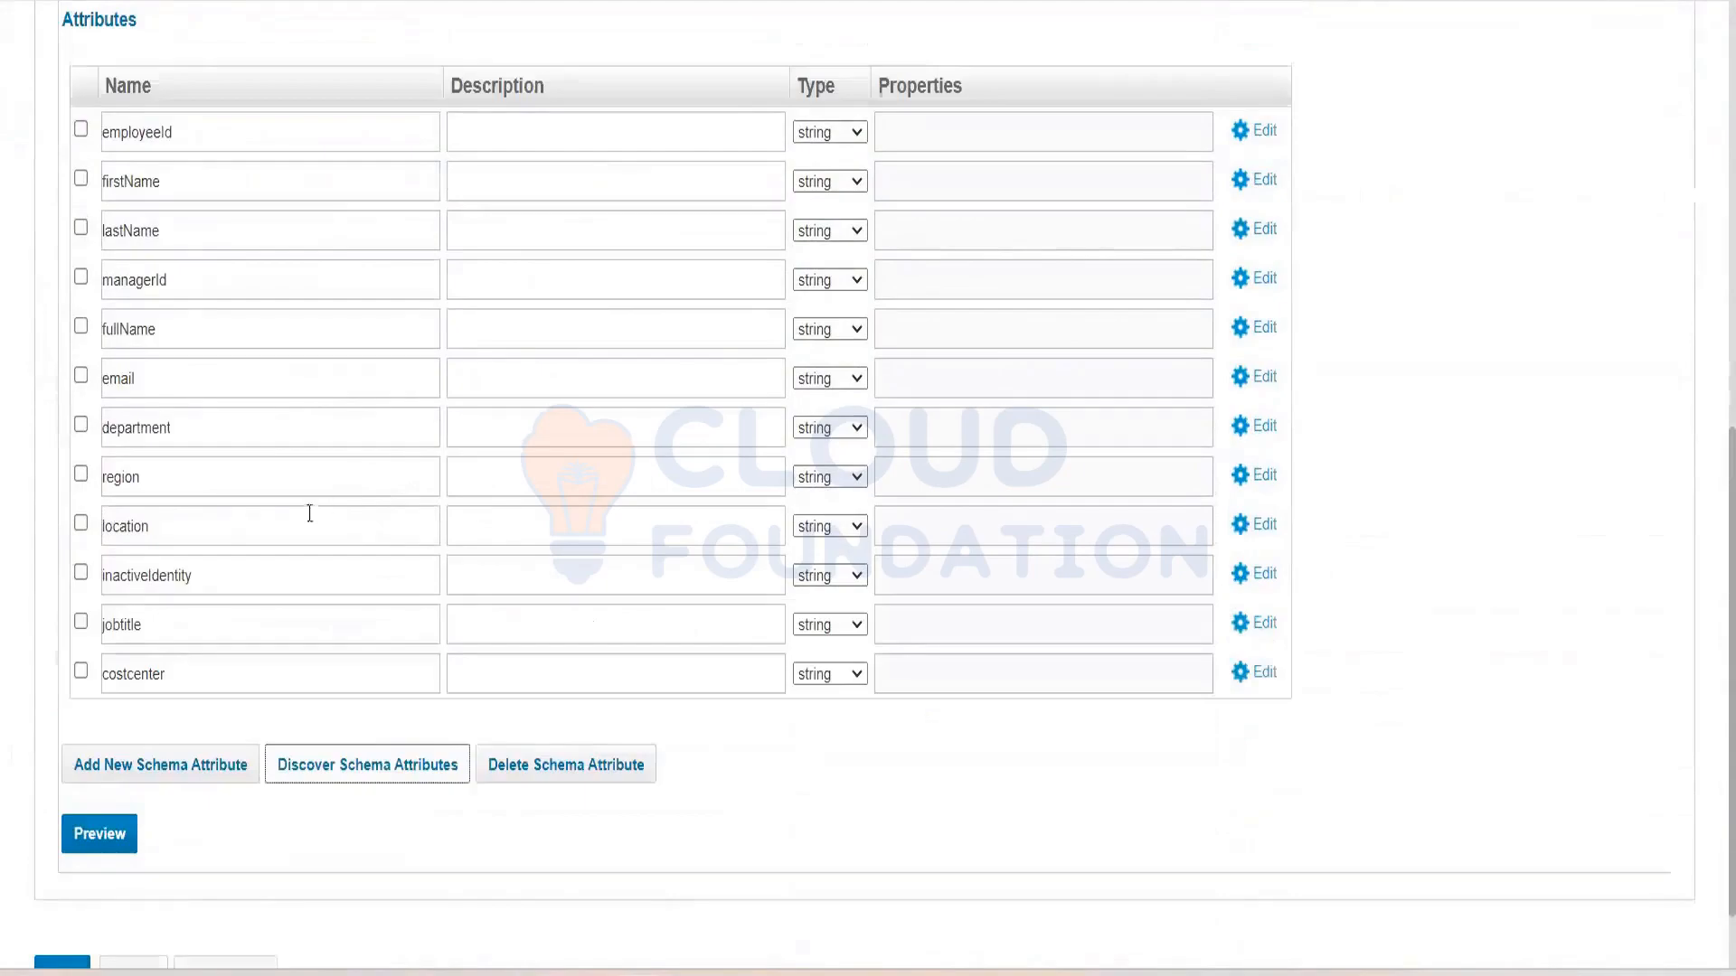
pyautogui.scroll(4, 309, 513)
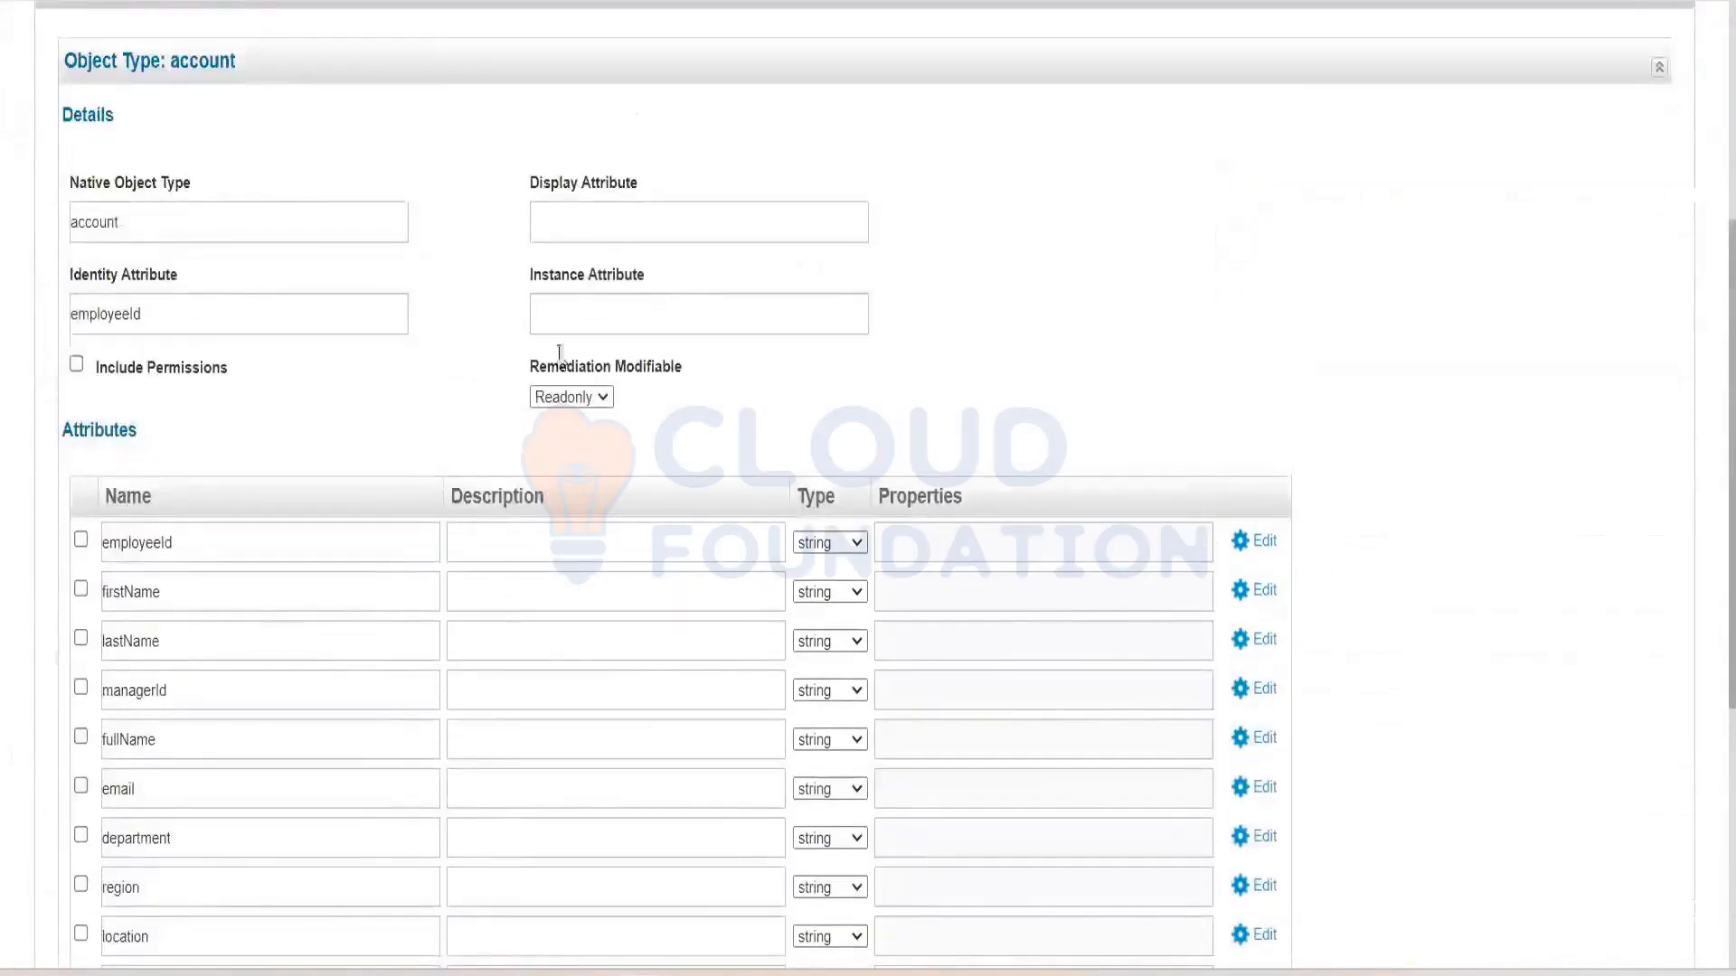
pyautogui.scroll(-5, 194, 380)
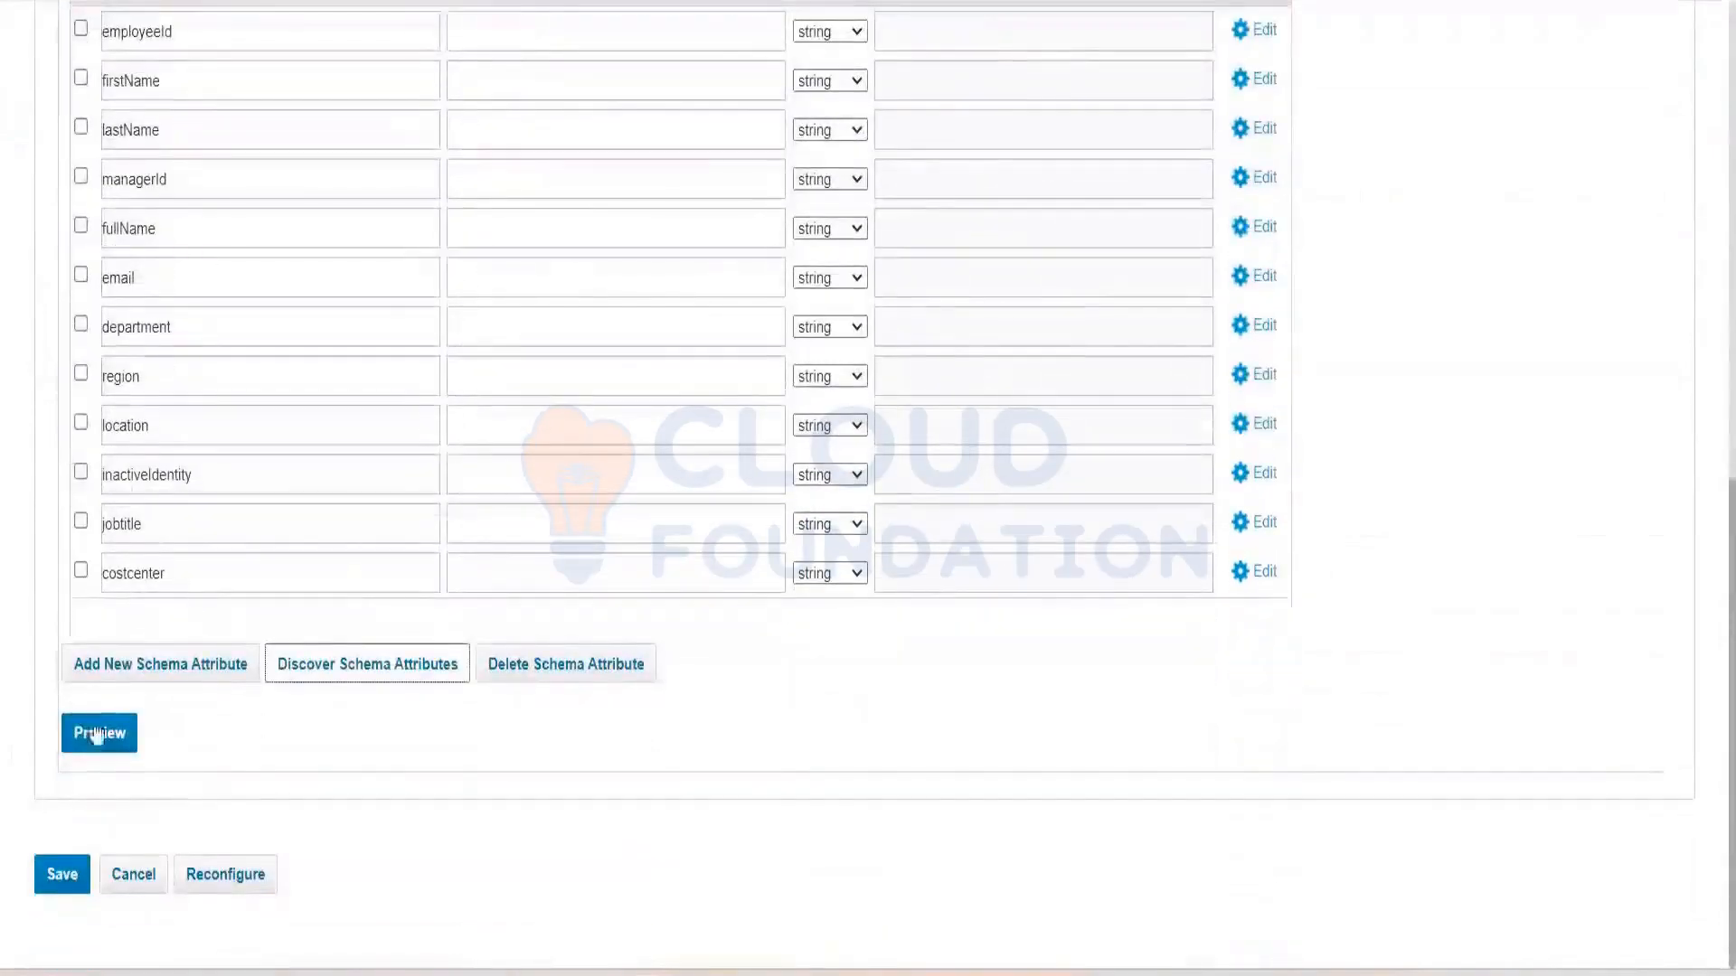
# Preview the account data from the file, dismissing the file error, and reposition and enlarge the preview window
pyautogui.click(97, 735)
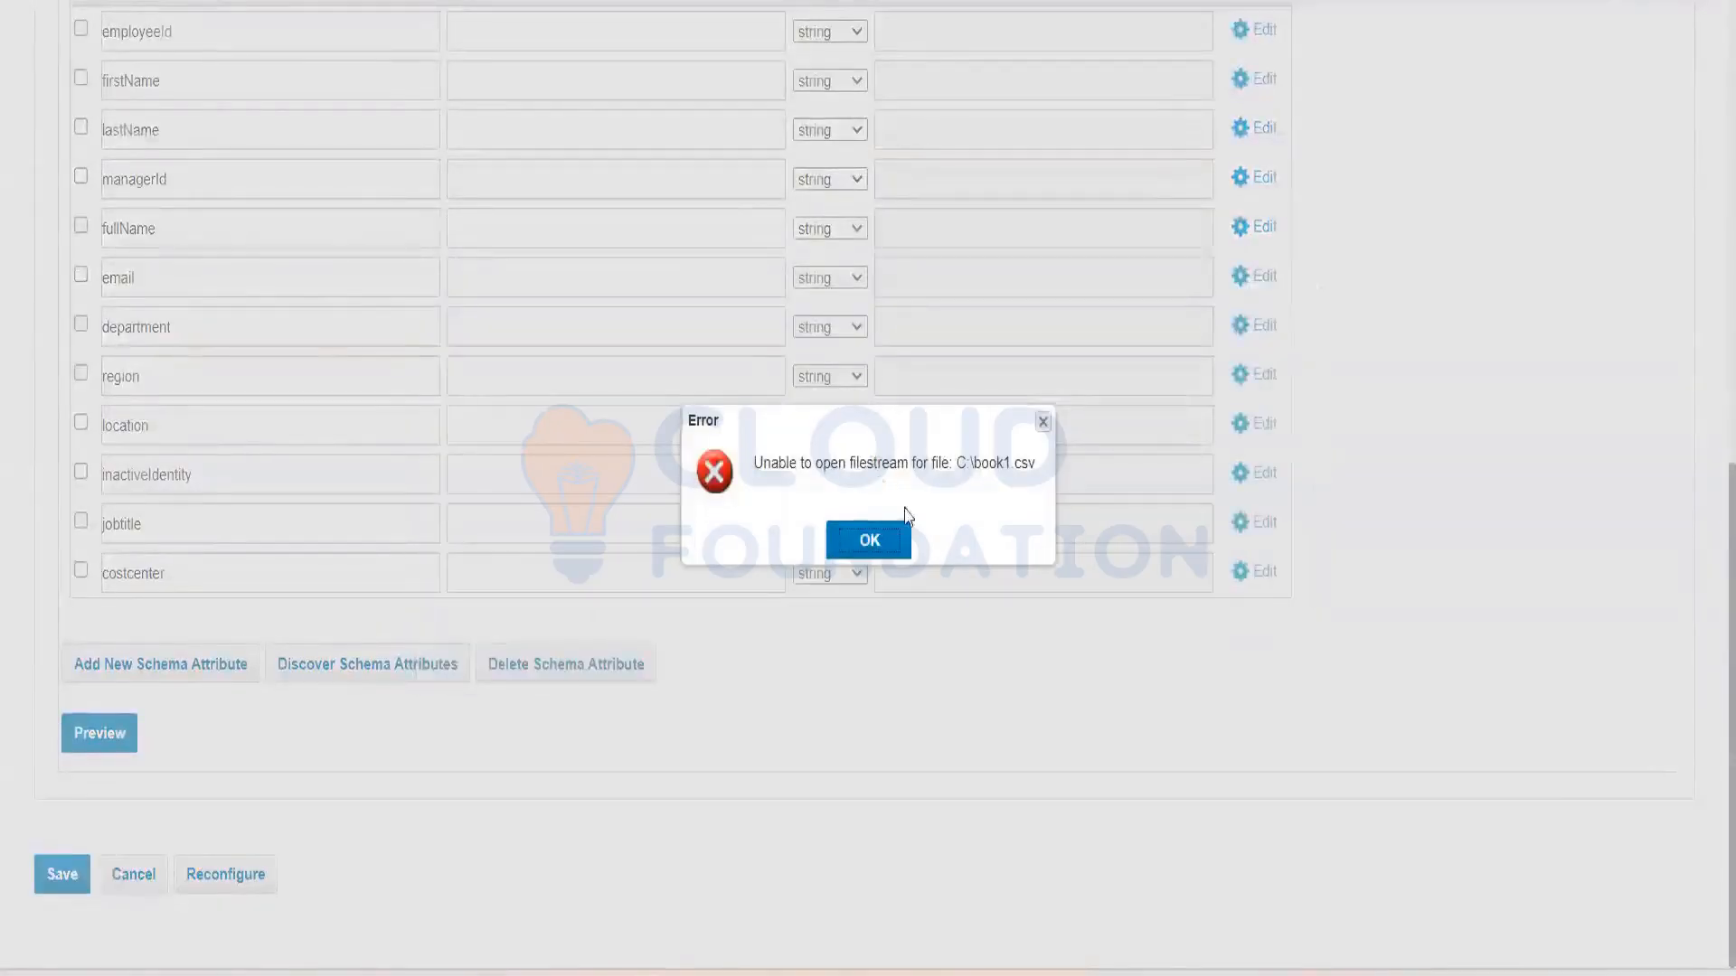
pyautogui.click(868, 540)
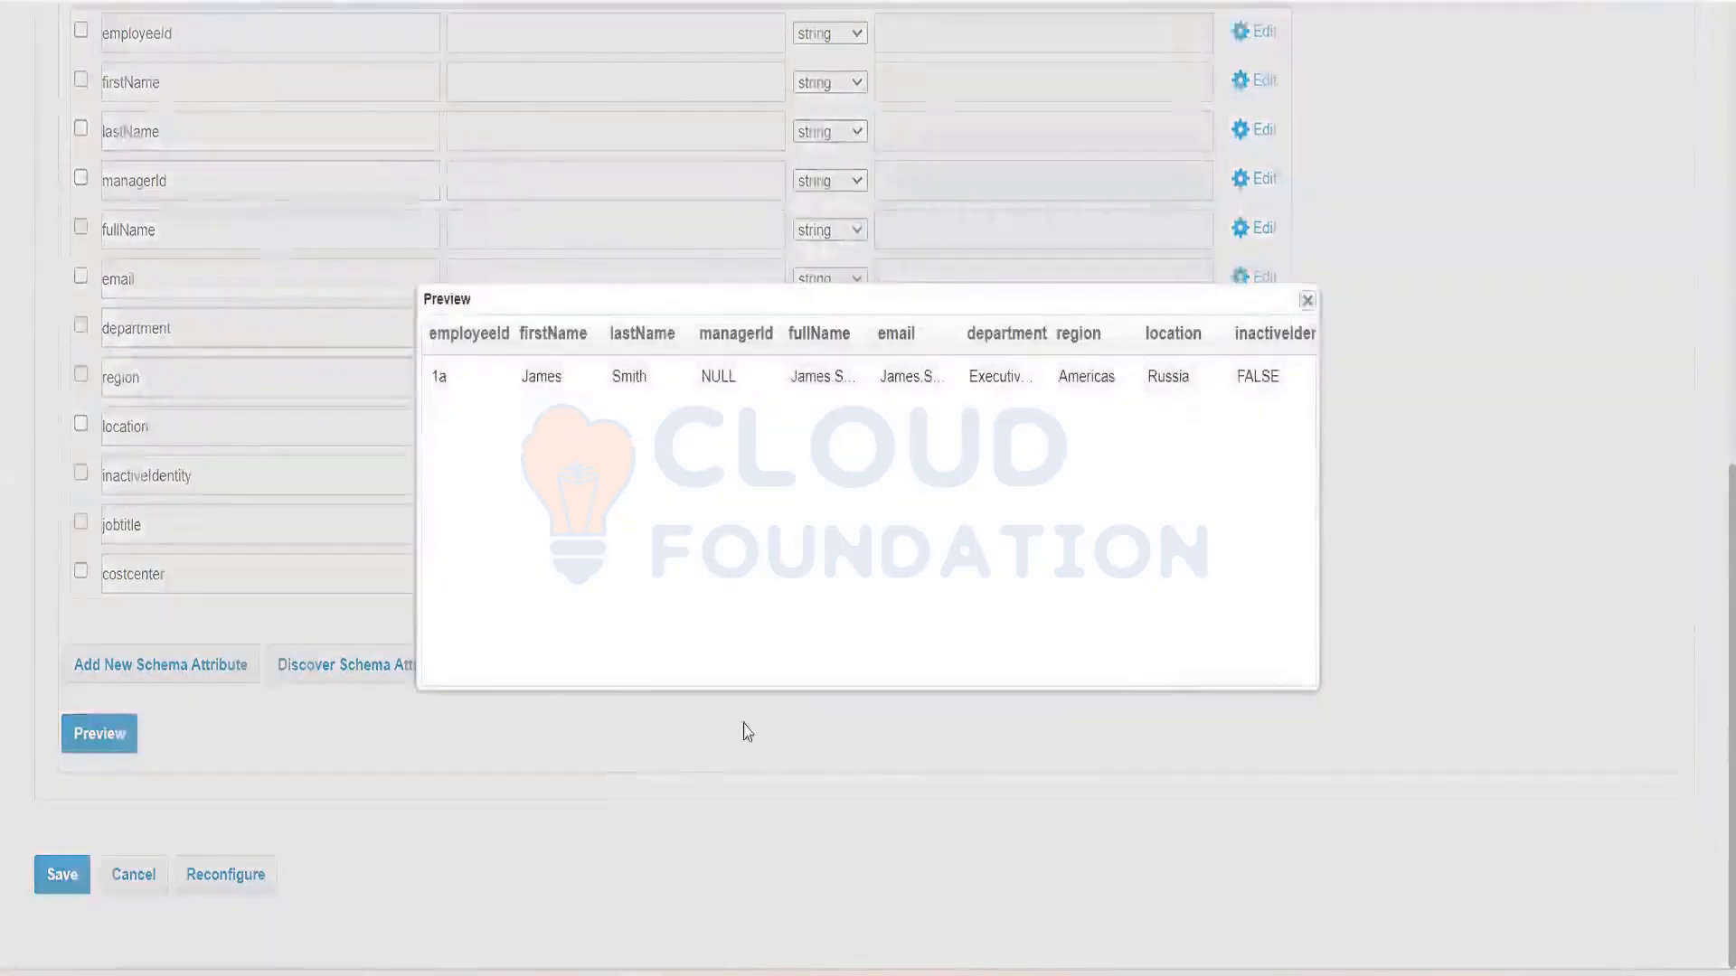
pyautogui.moveTo(643, 287); pyautogui.dragTo(354, 218)
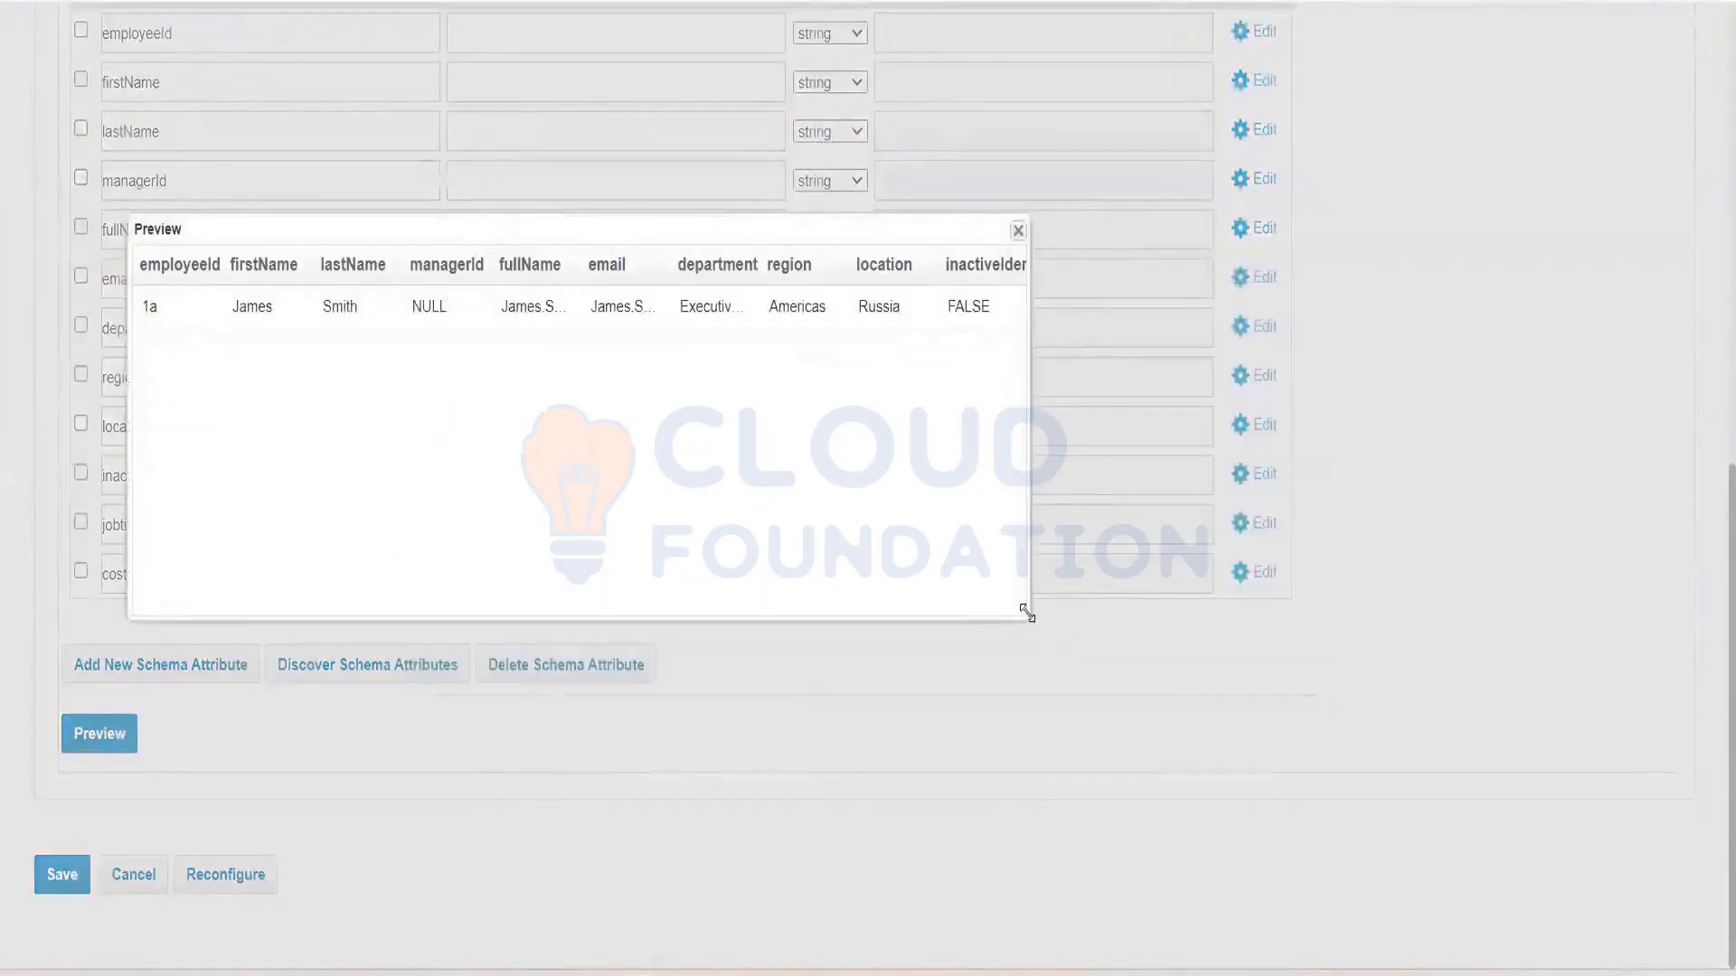
pyautogui.moveTo(1026, 615); pyautogui.dragTo(1528, 841)
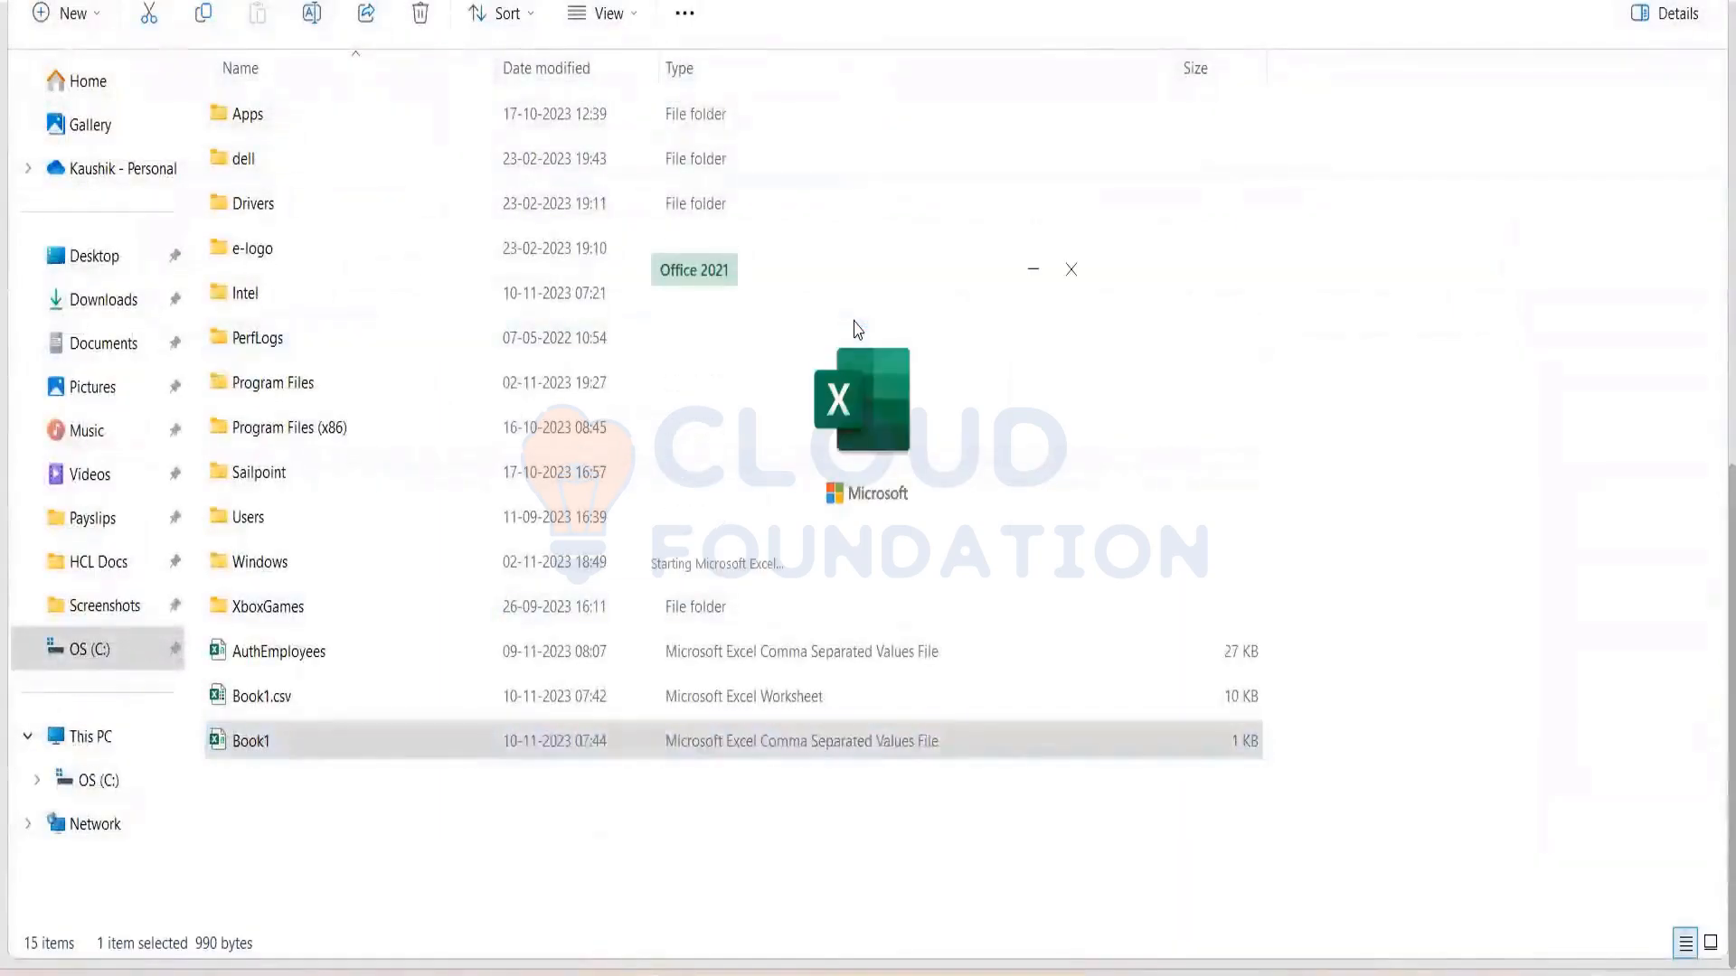
# Open the Book1 CSV from the C: drive in Excel, compare its location values with the SailPoint preview, and close the preview
pyautogui.click(789, 373)
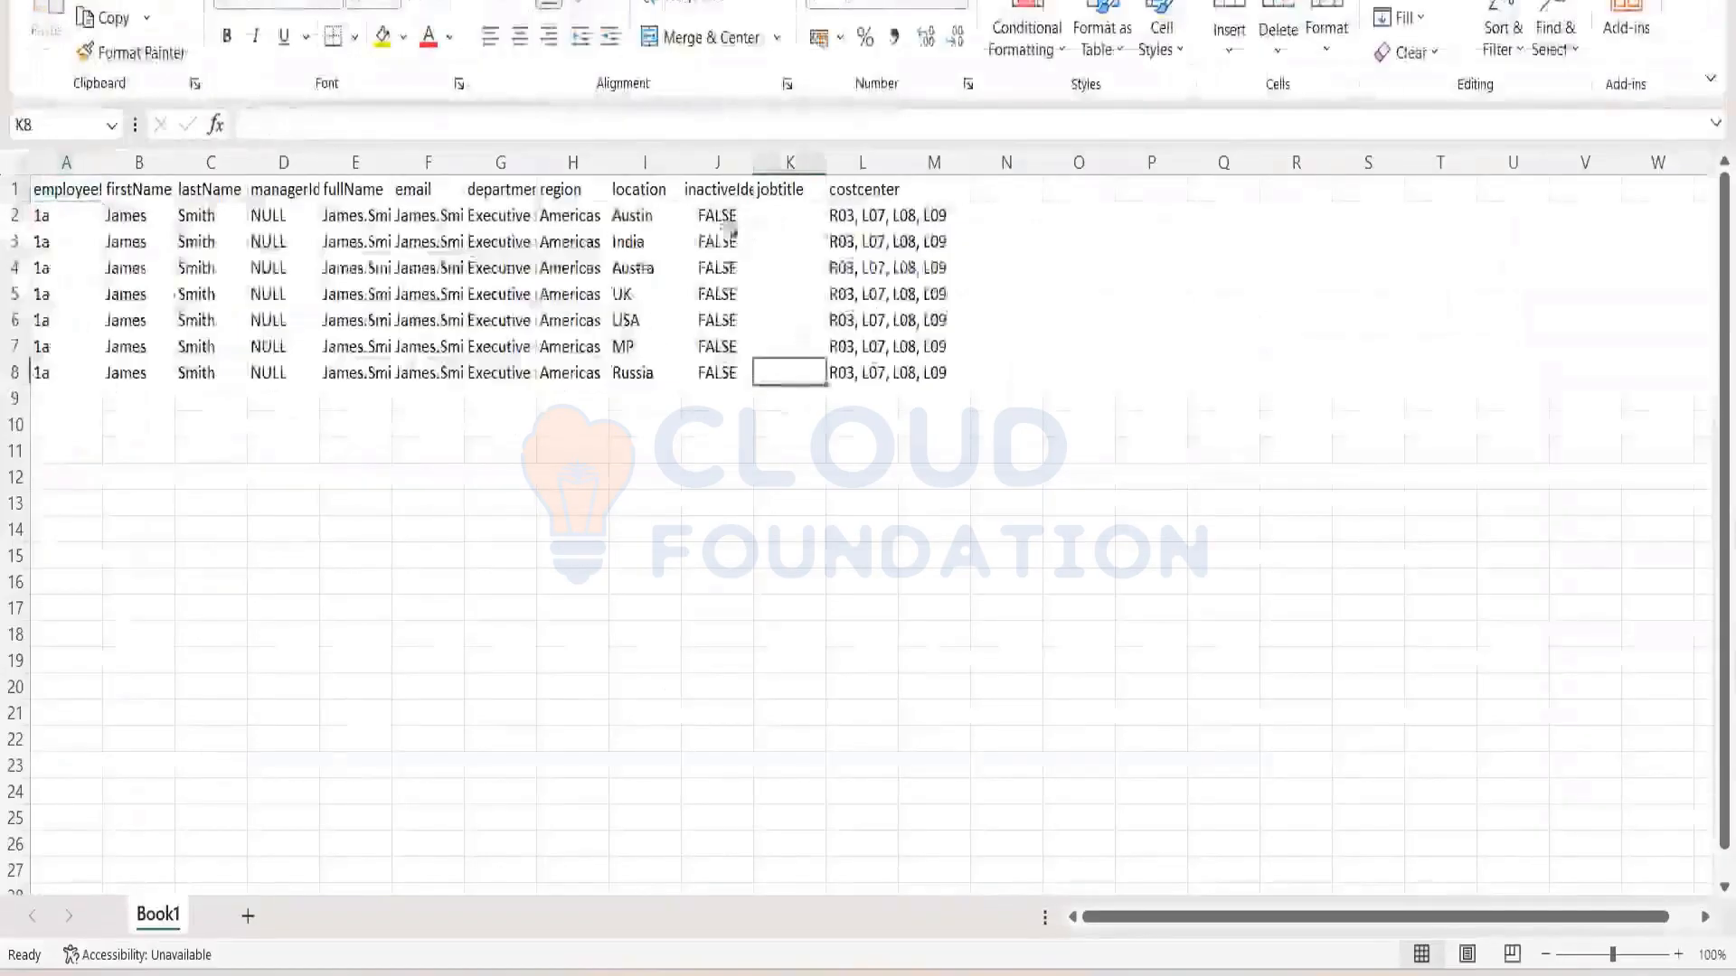
pyautogui.moveTo(643, 213); pyautogui.dragTo(644, 352)
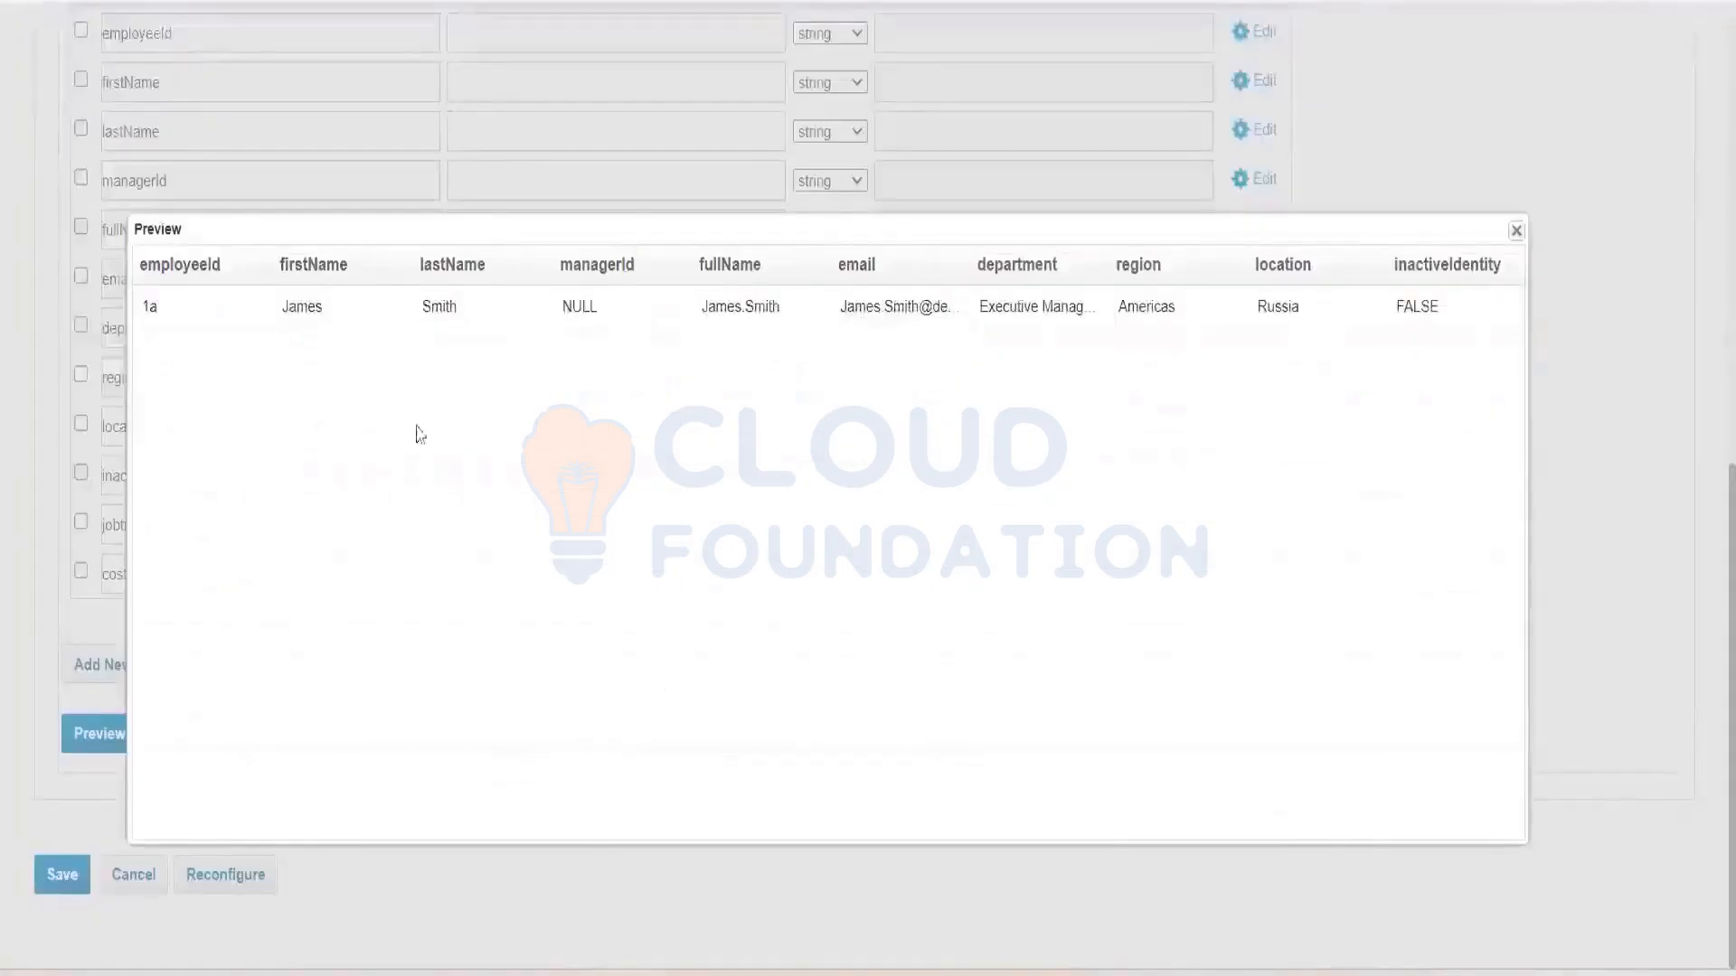
pyautogui.click(1516, 230)
# Enable data merging in the account object type's settings
pyautogui.scroll(10, 387, 507)
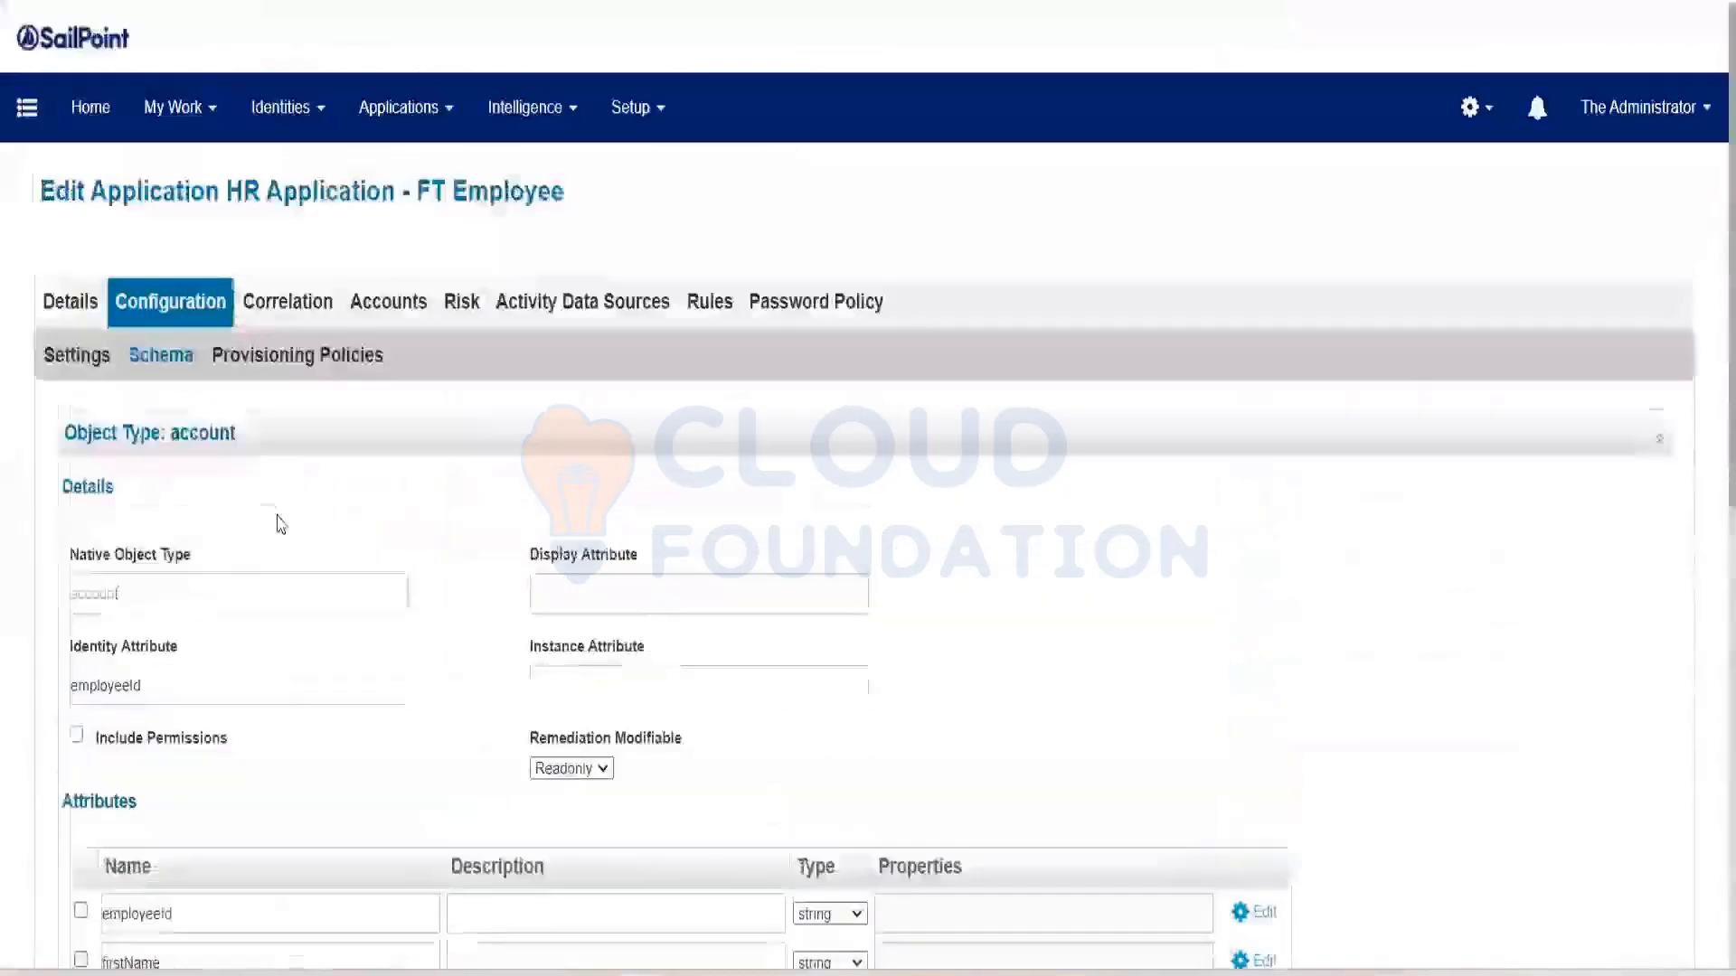
pyautogui.click(77, 354)
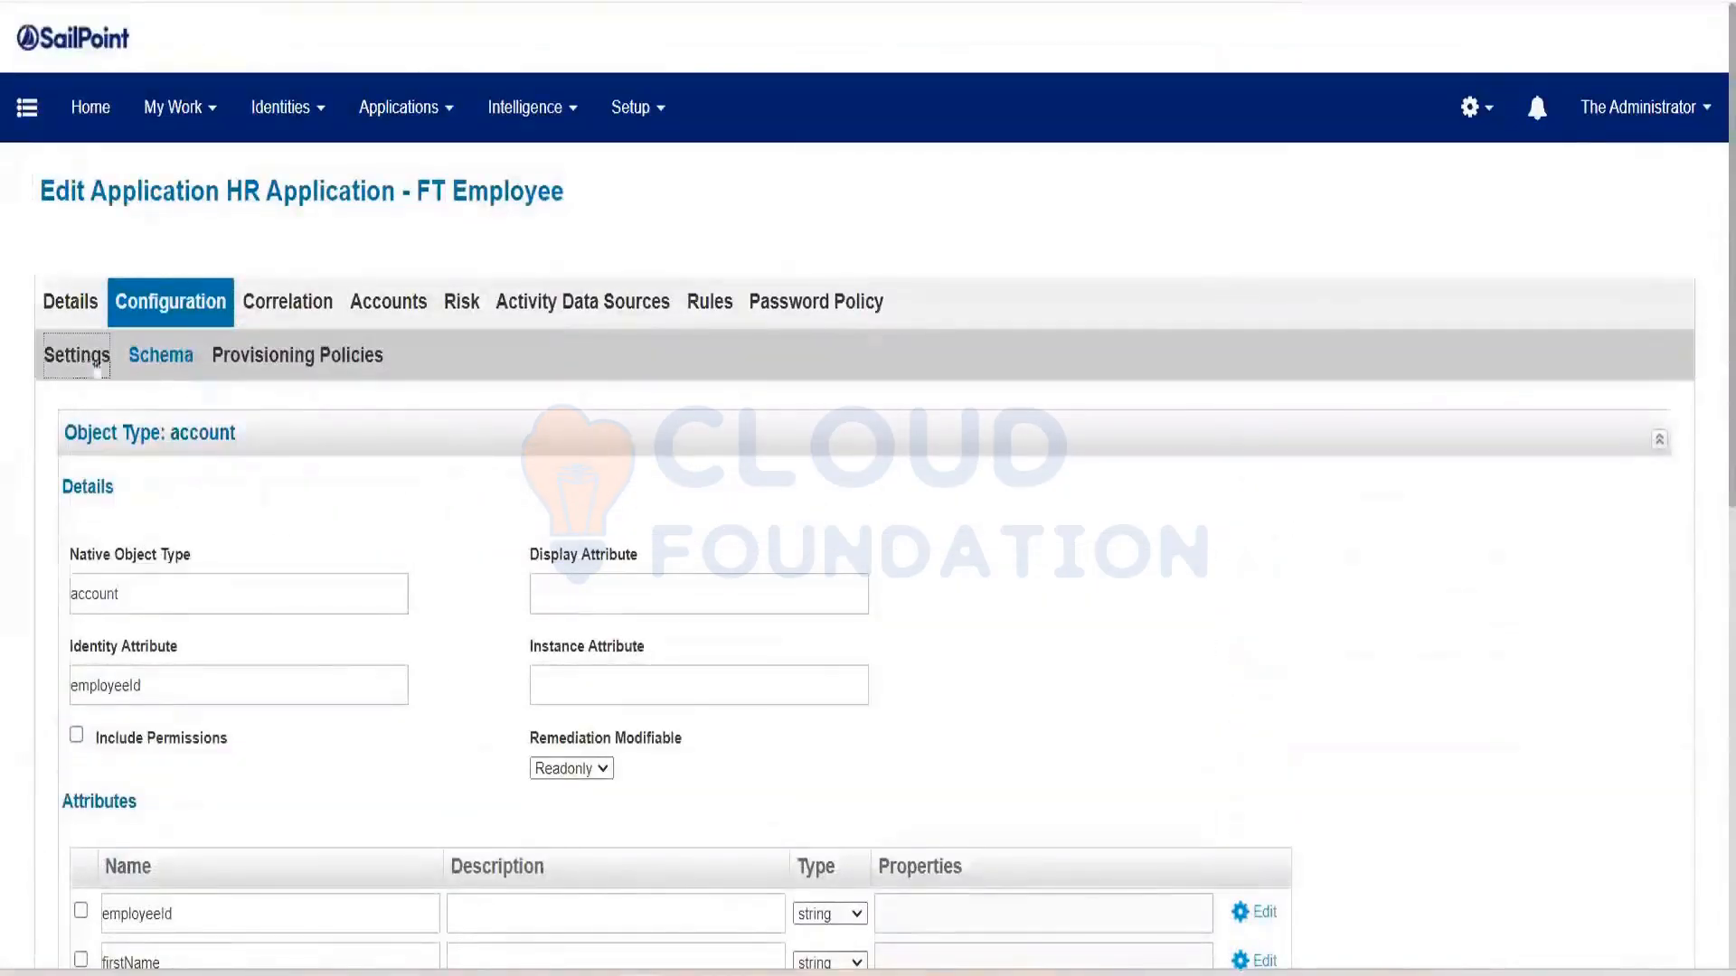
pyautogui.click(227, 541)
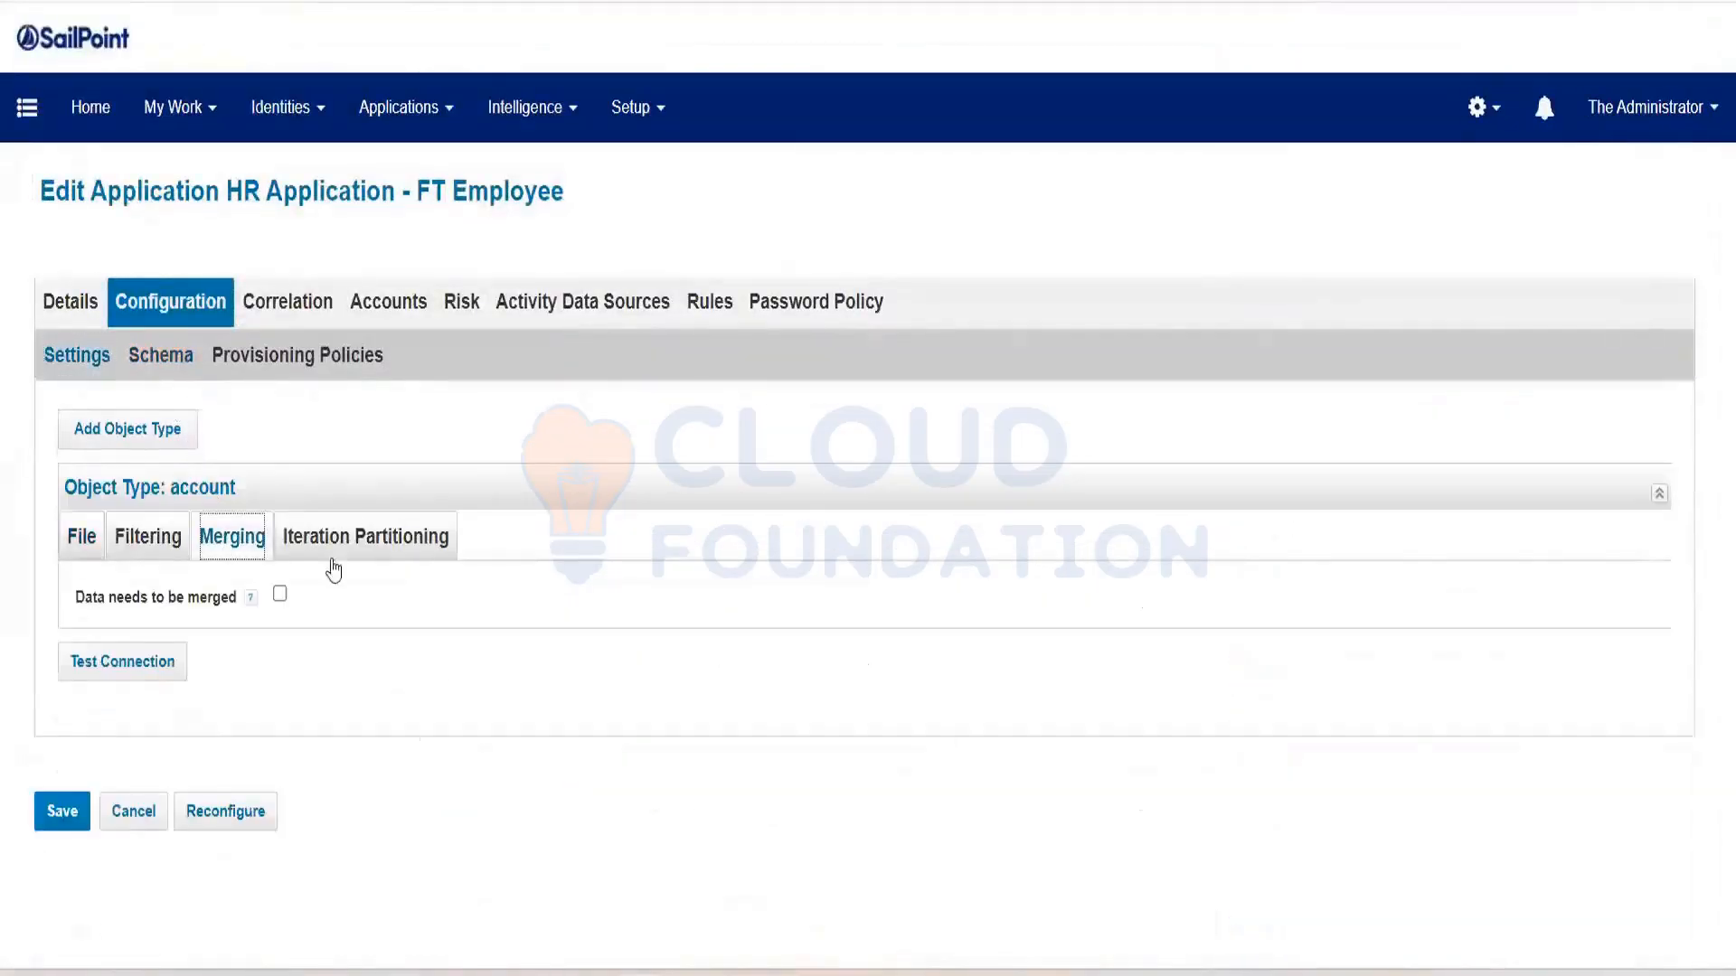
pyautogui.click(280, 596)
pyautogui.scroll(-3, 349, 602)
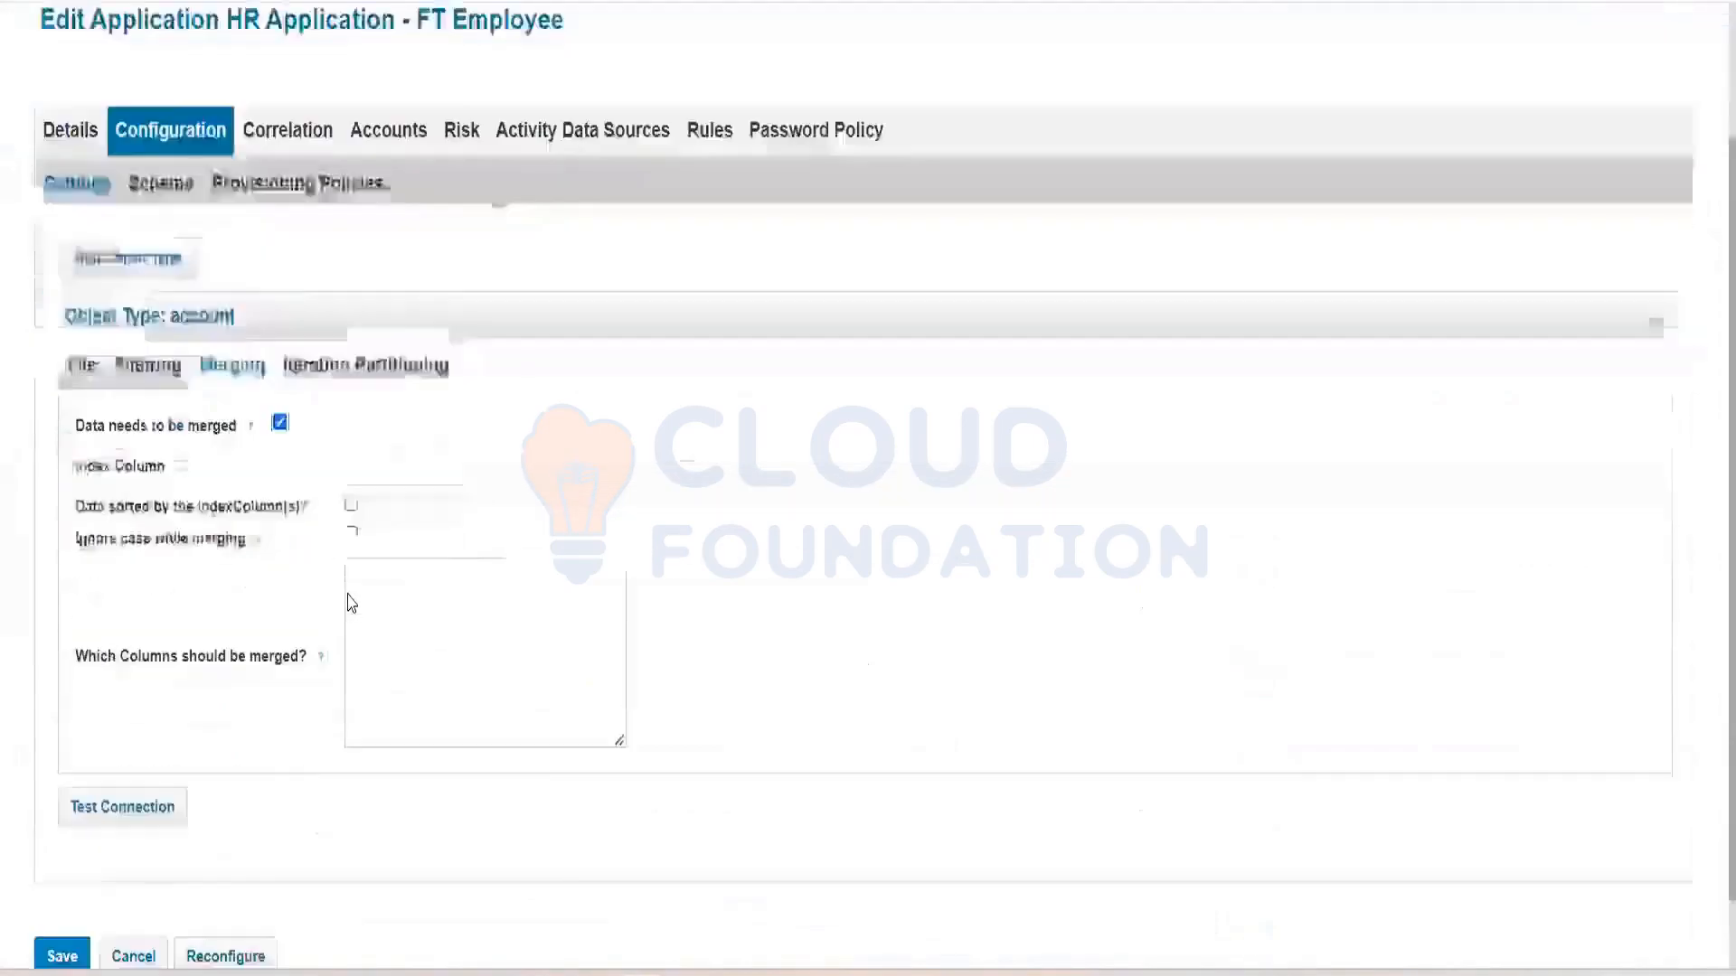
# Copy the location column header from the Book1 workbook and enter it as the column to merge
pyautogui.click(415, 553)
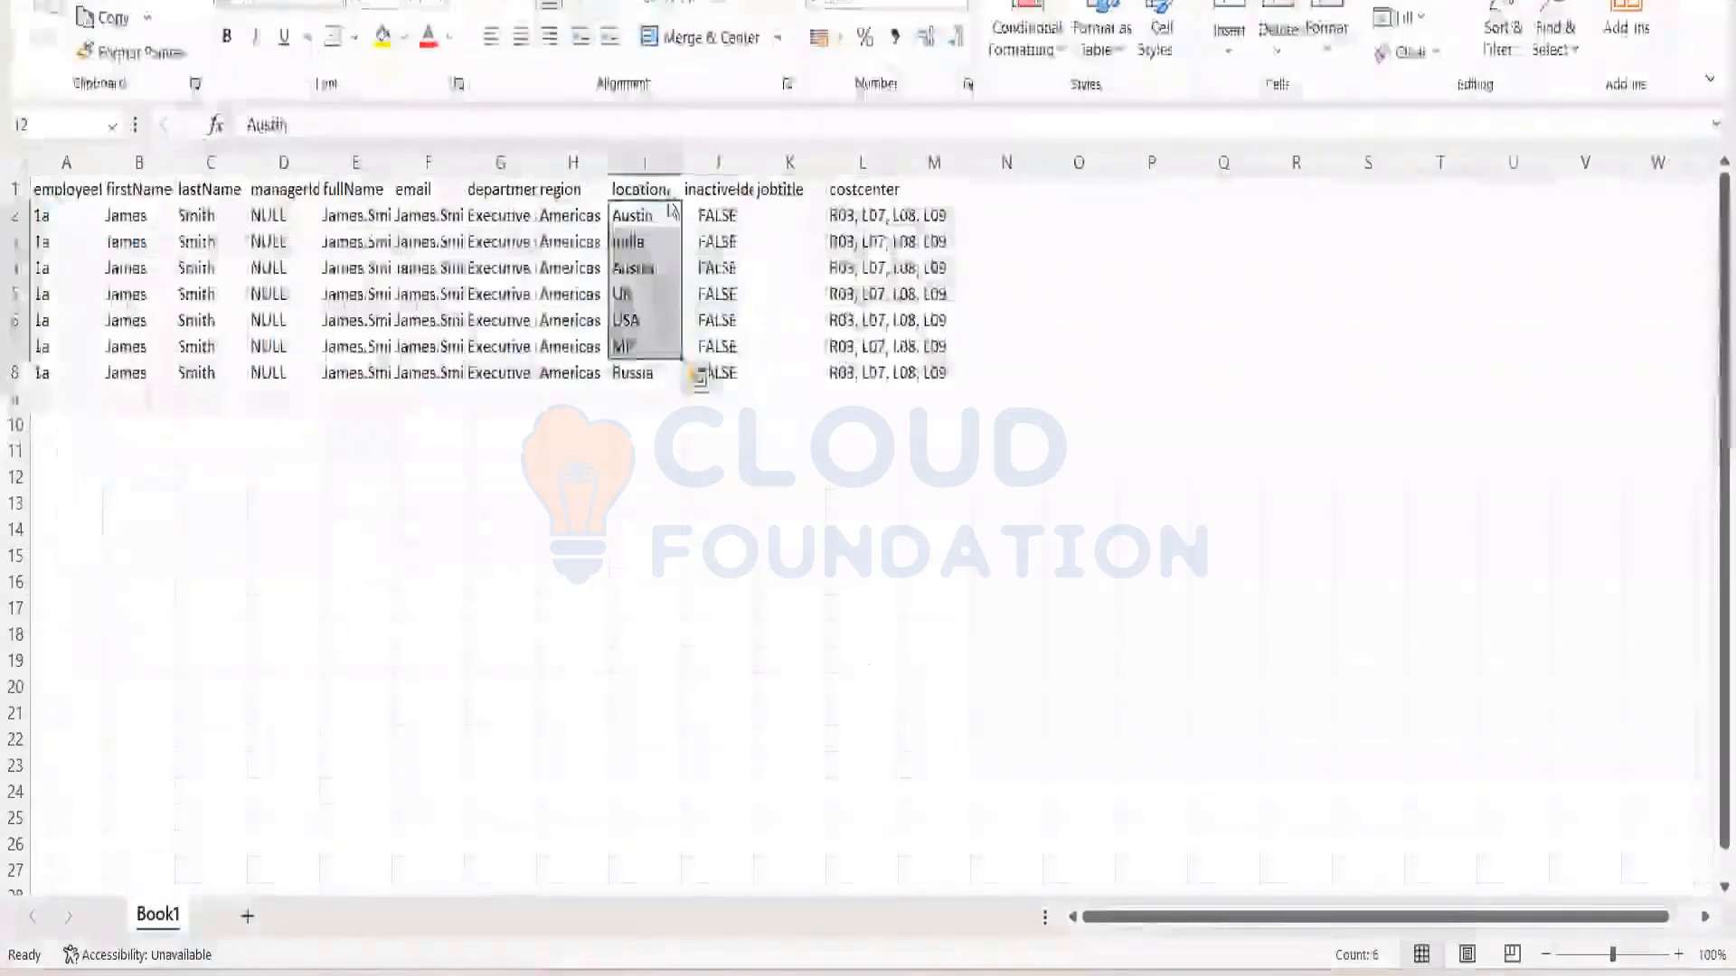
pyautogui.click(642, 191)
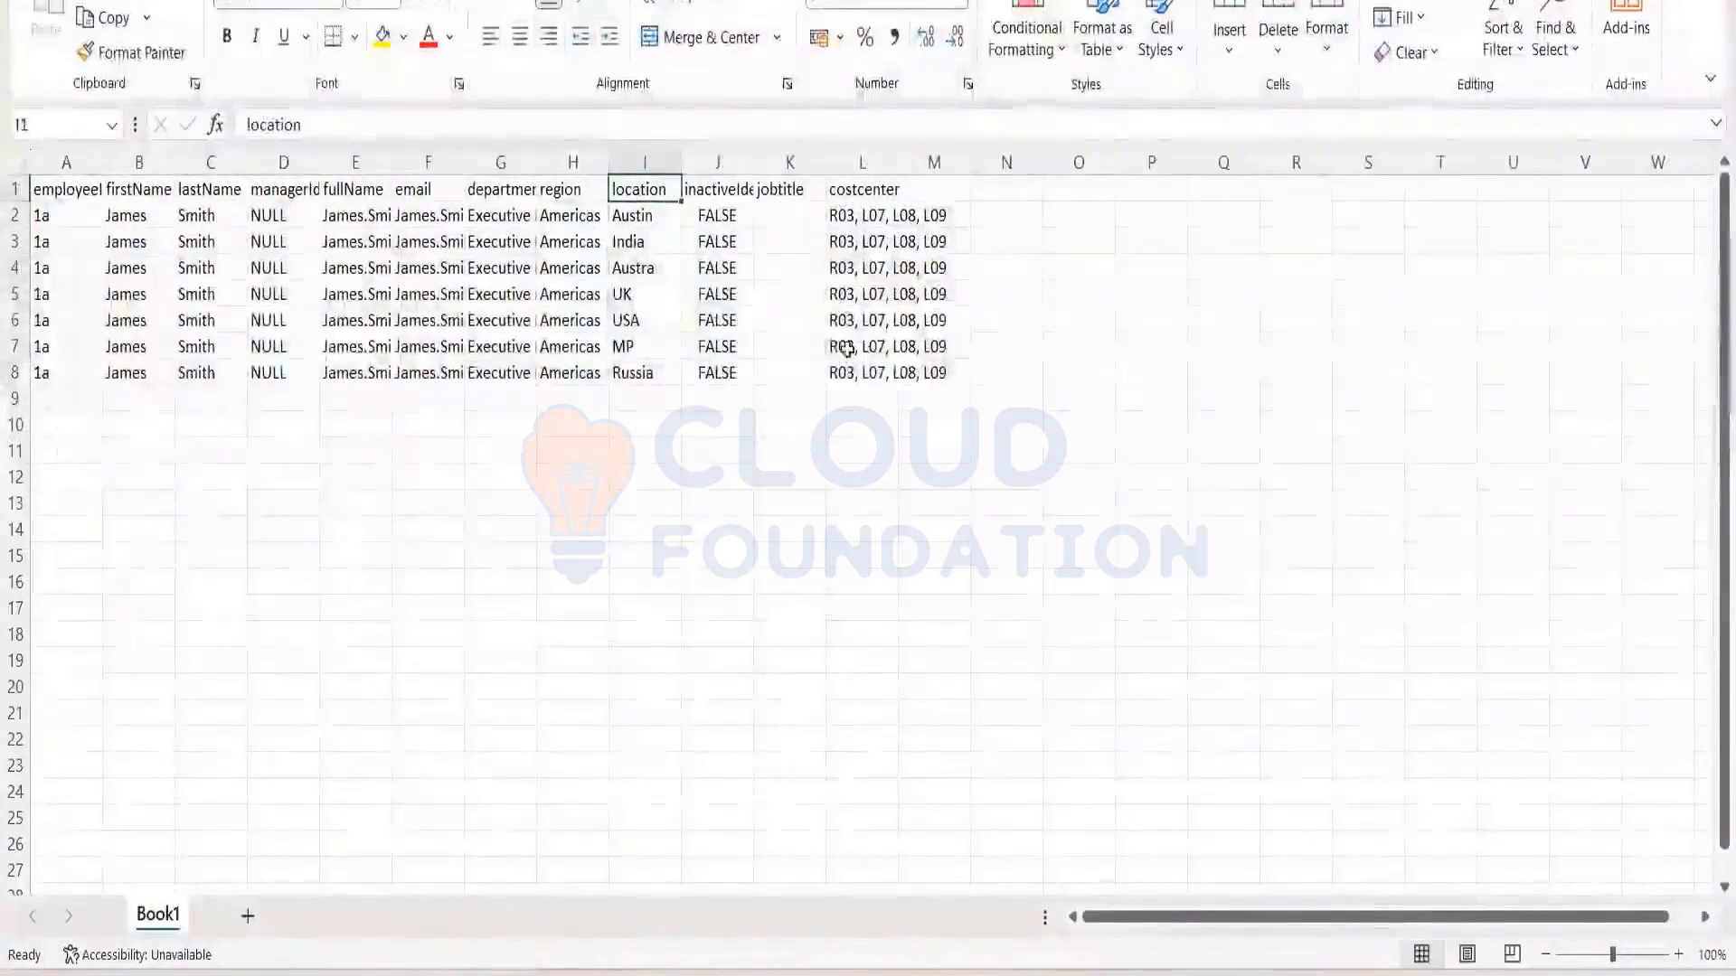
pyautogui.hotkey('ctrl', 'c')
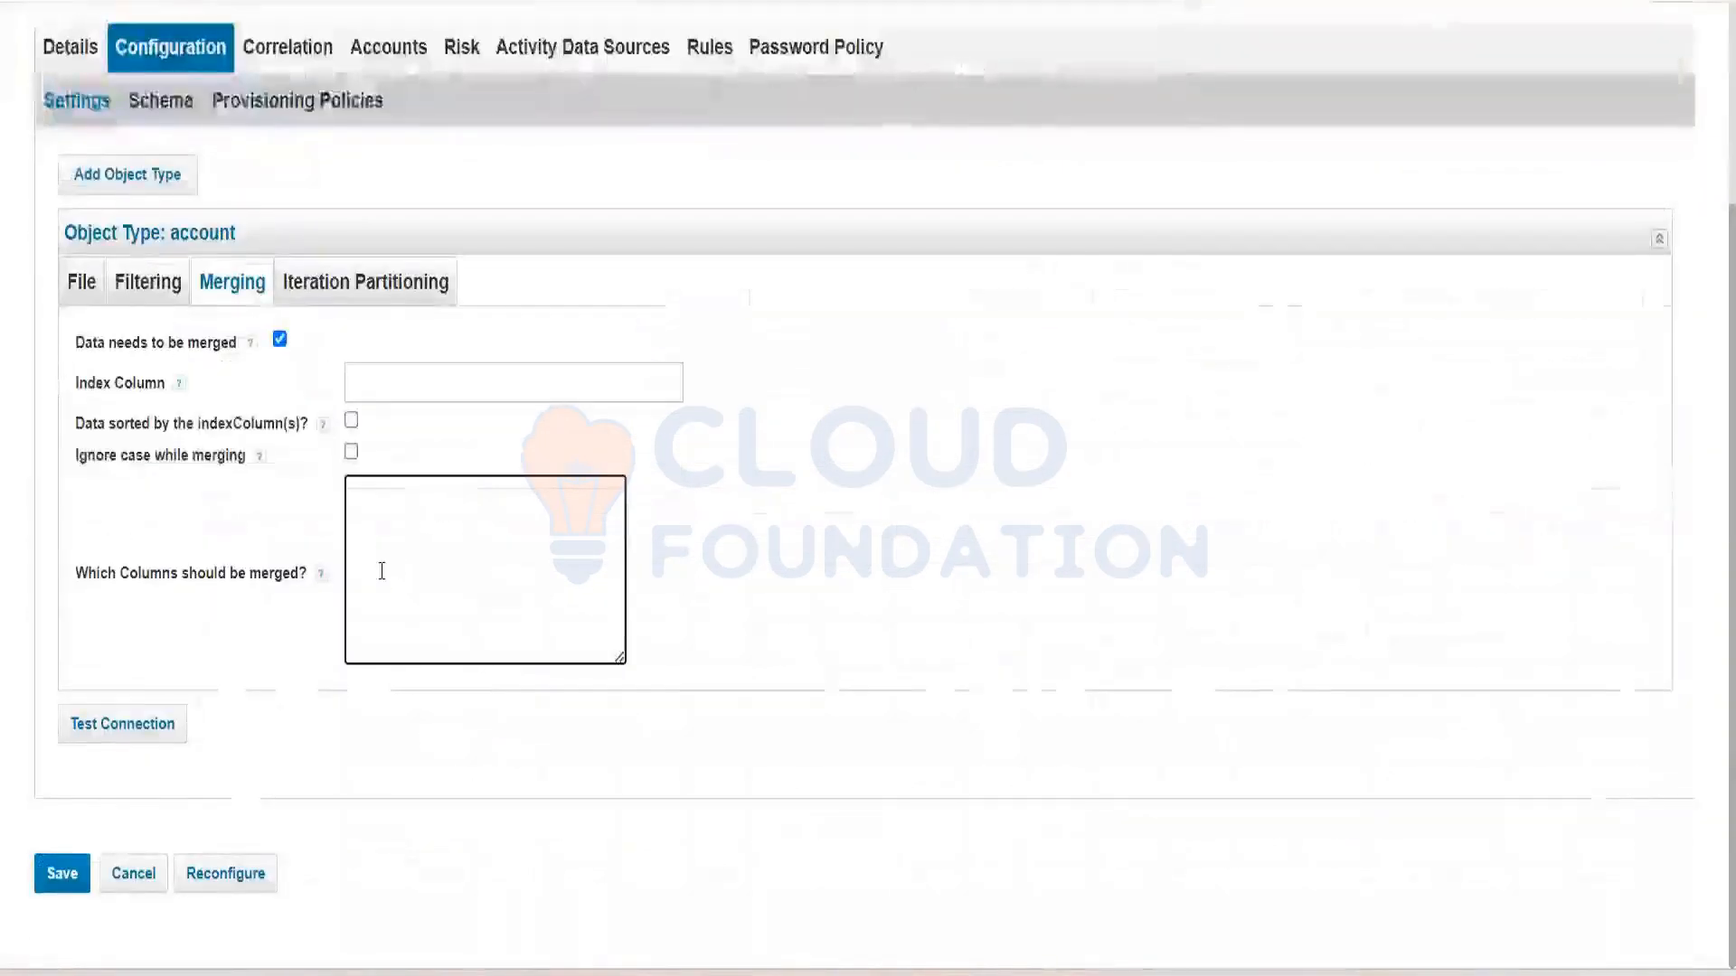
pyautogui.hotkey('ctrl', 'v')
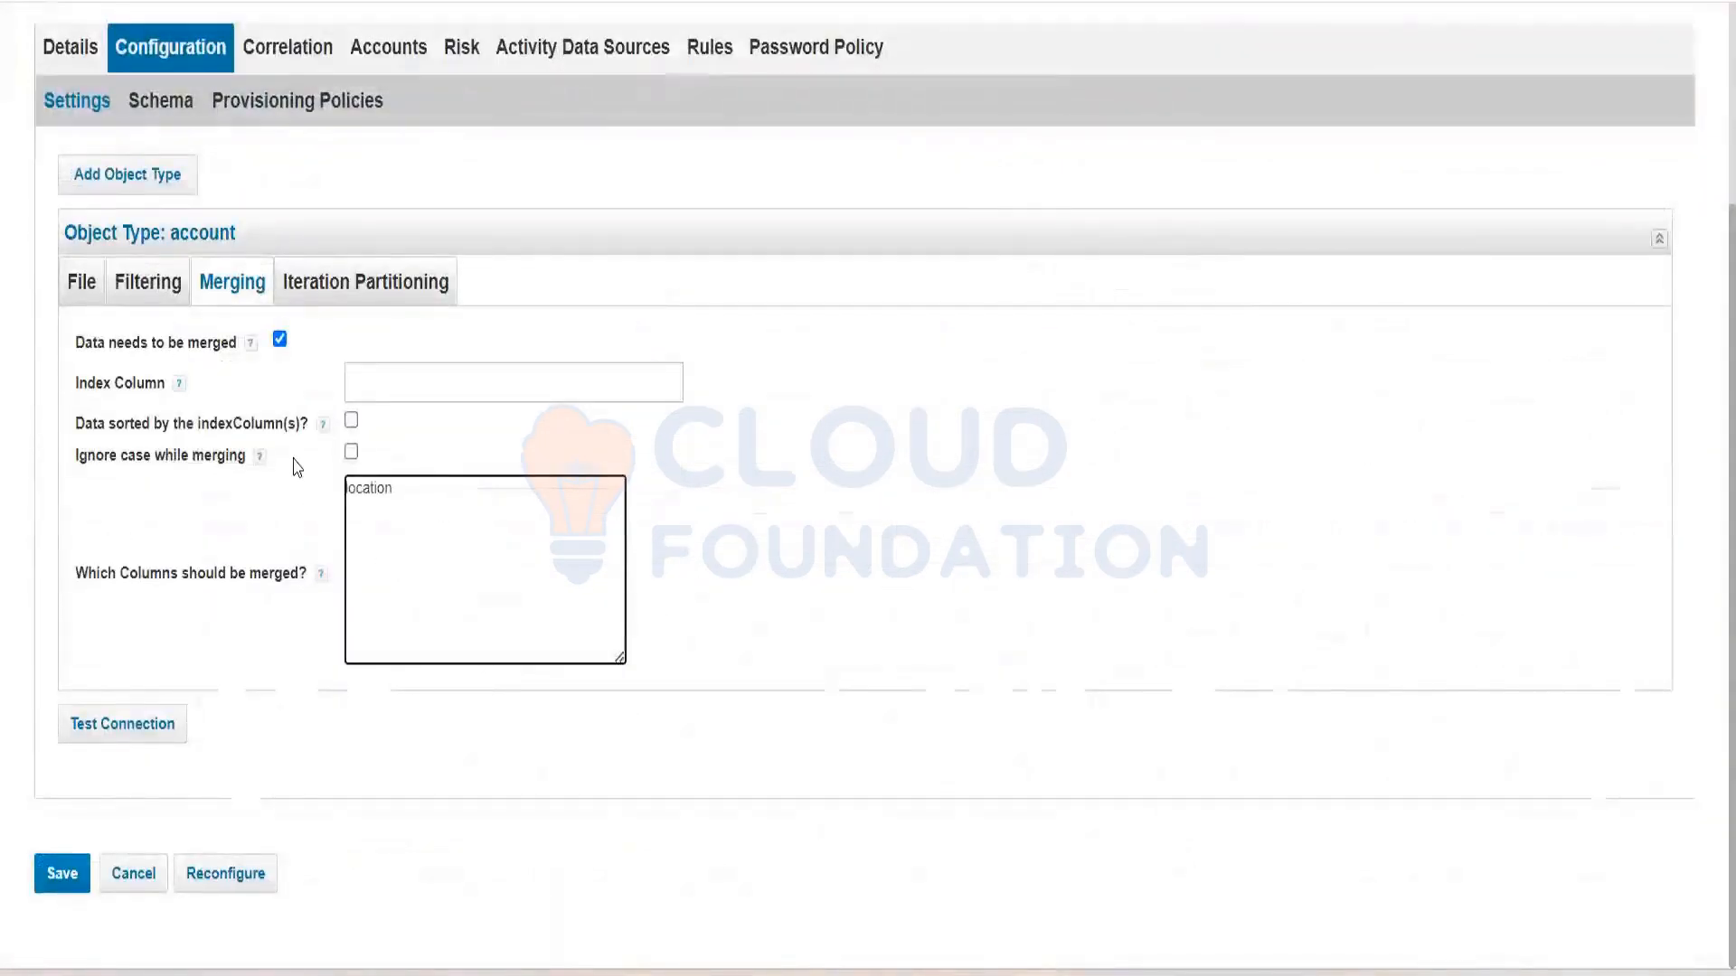
# Copy the employeeId header from the Book1 workbook and enter it as the index column for merging
pyautogui.click(389, 374)
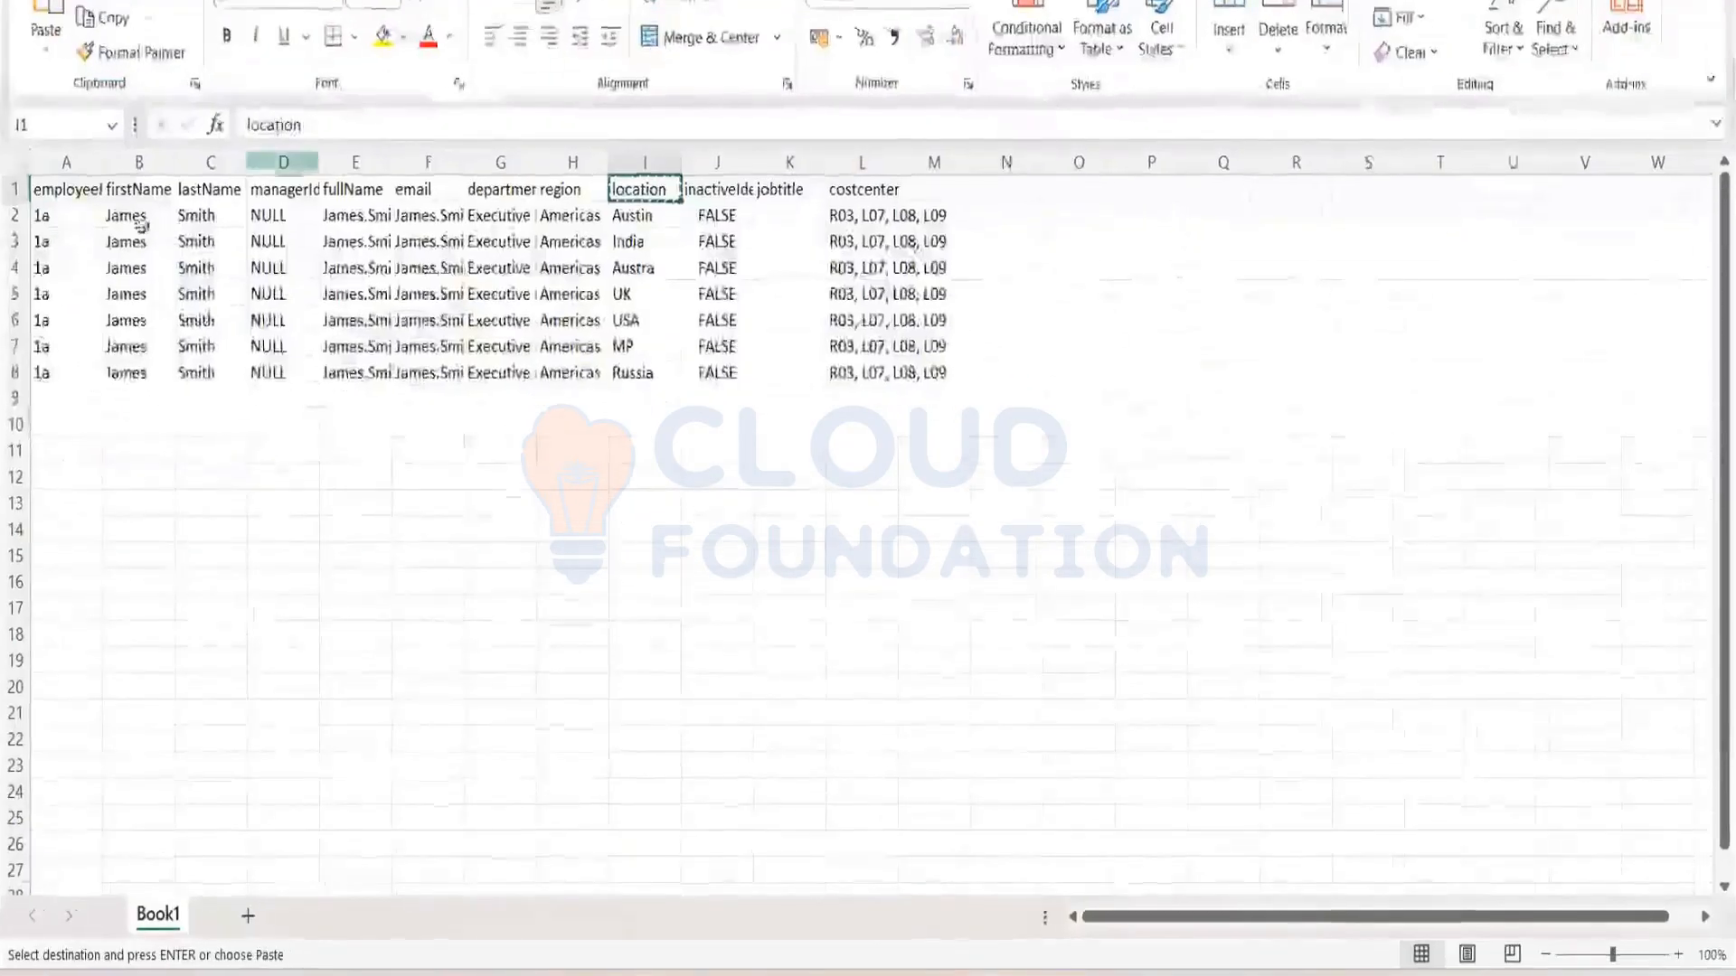
pyautogui.click(86, 191)
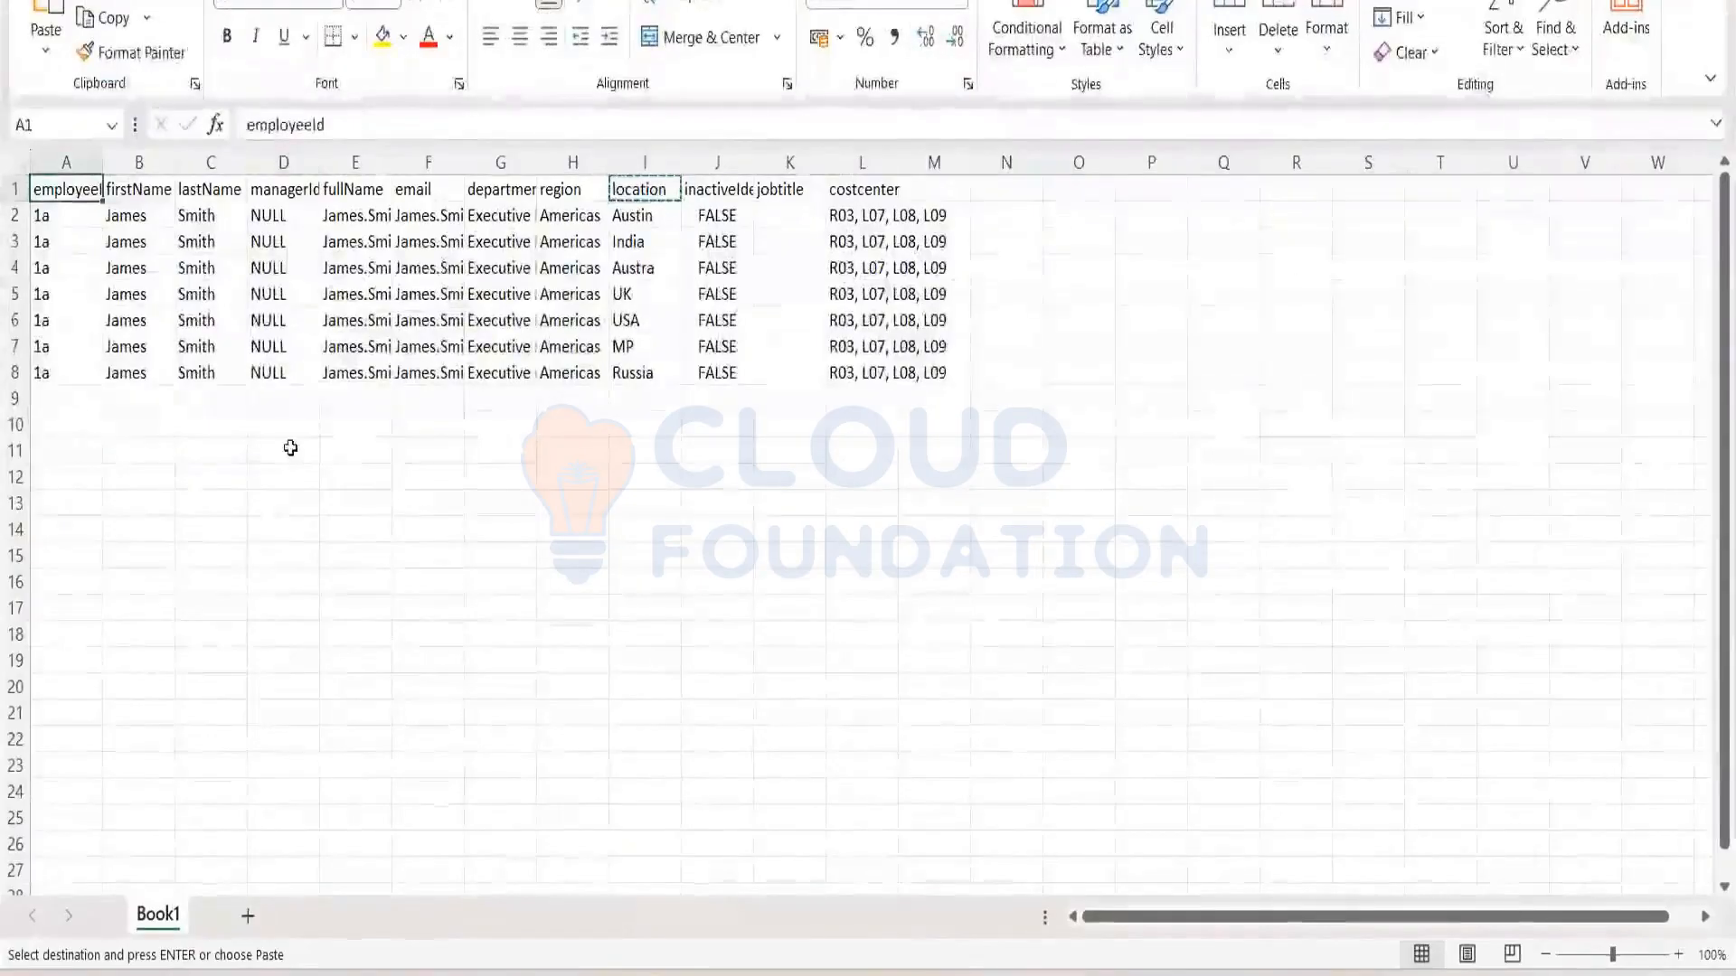
pyautogui.hotkey('ctrl', 'c')
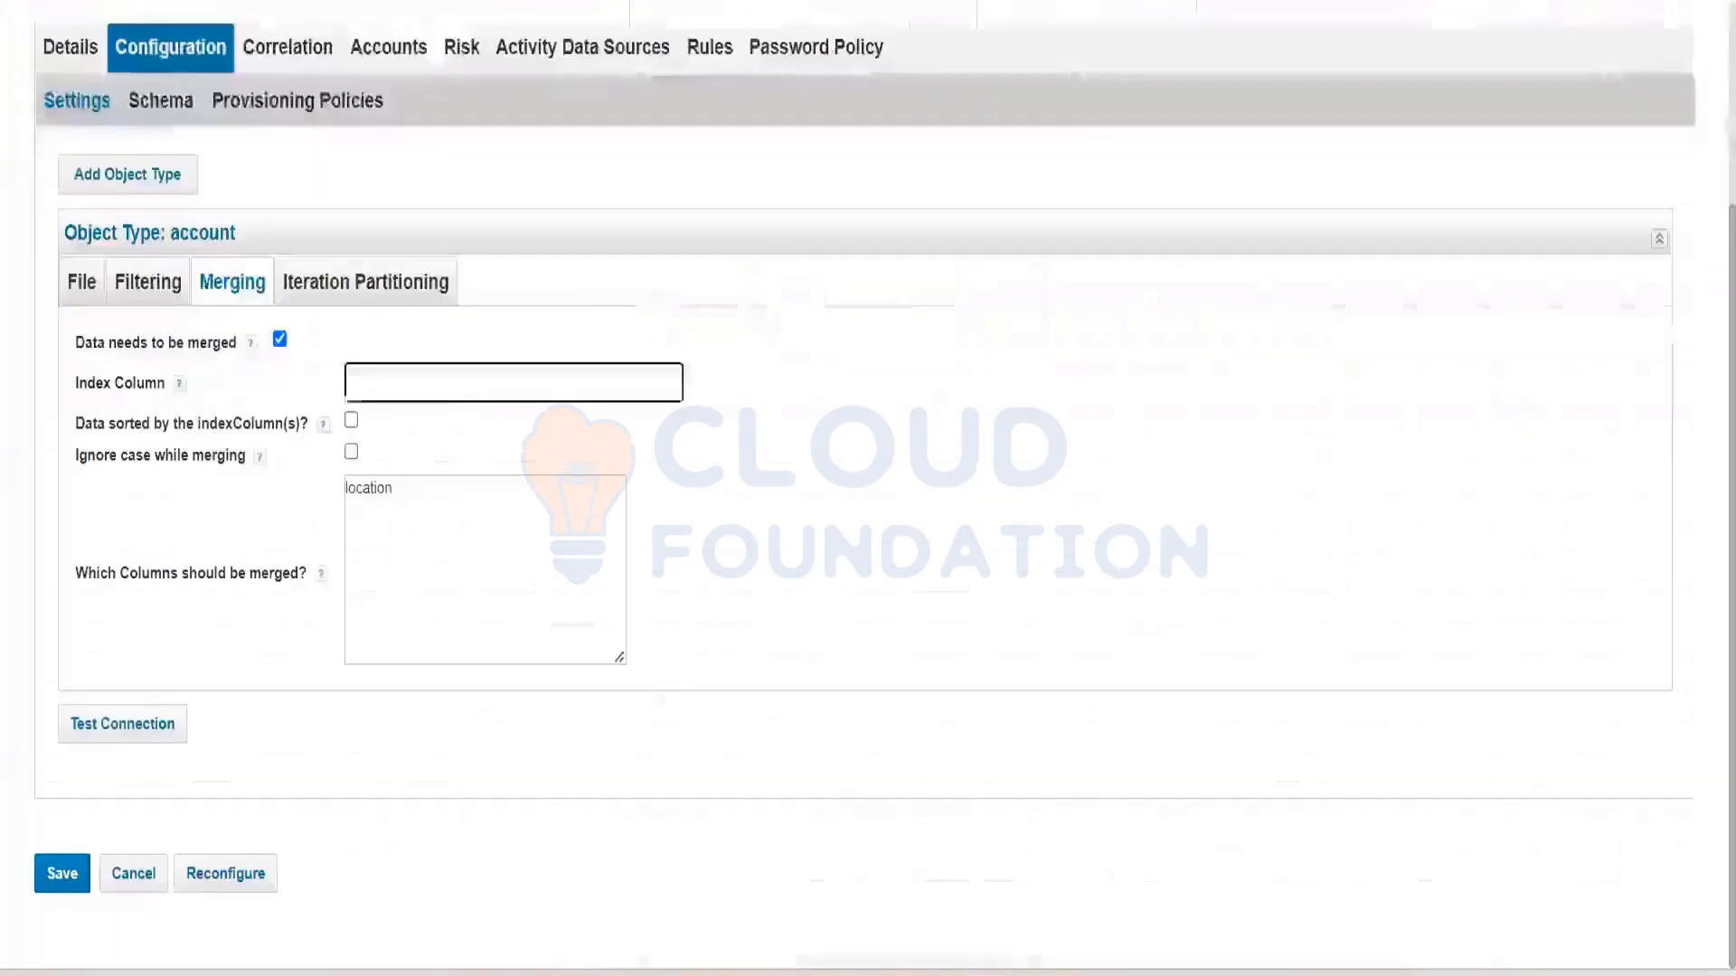
pyautogui.hotkey('ctrl', 'v')
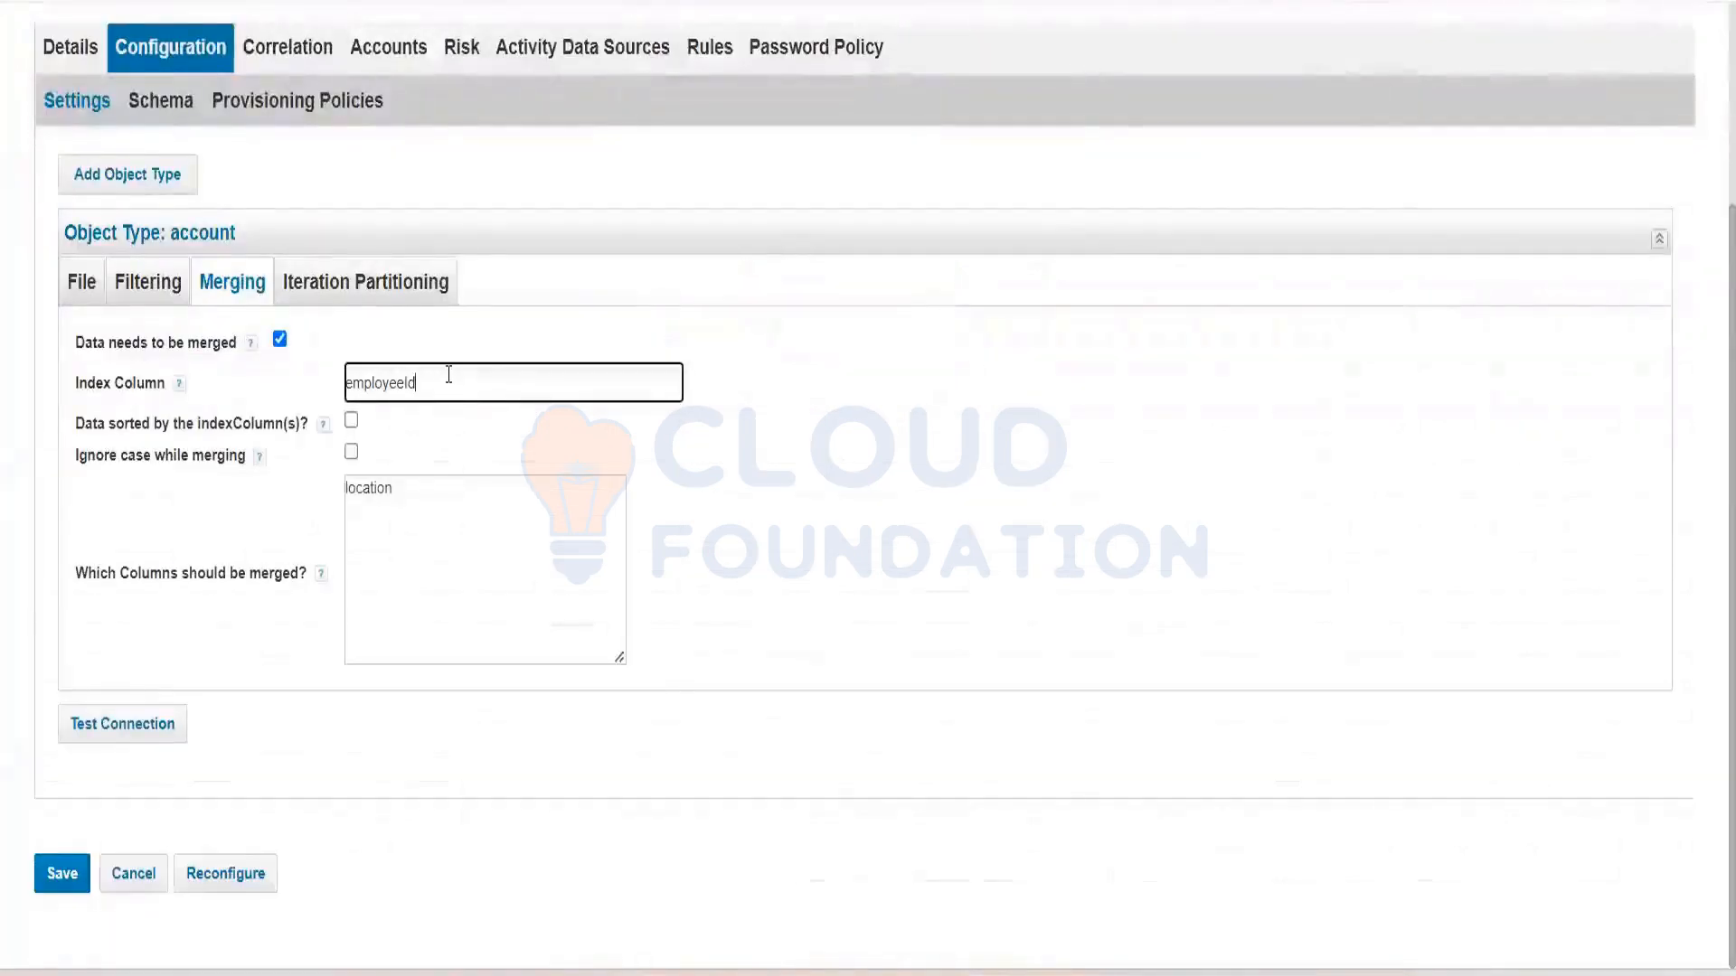
# Preview the account data from the schema with merging enabled, enlarge the preview, widen the location column to read its values, and close it
pyautogui.click(186, 105)
pyautogui.scroll(-8, 321, 615)
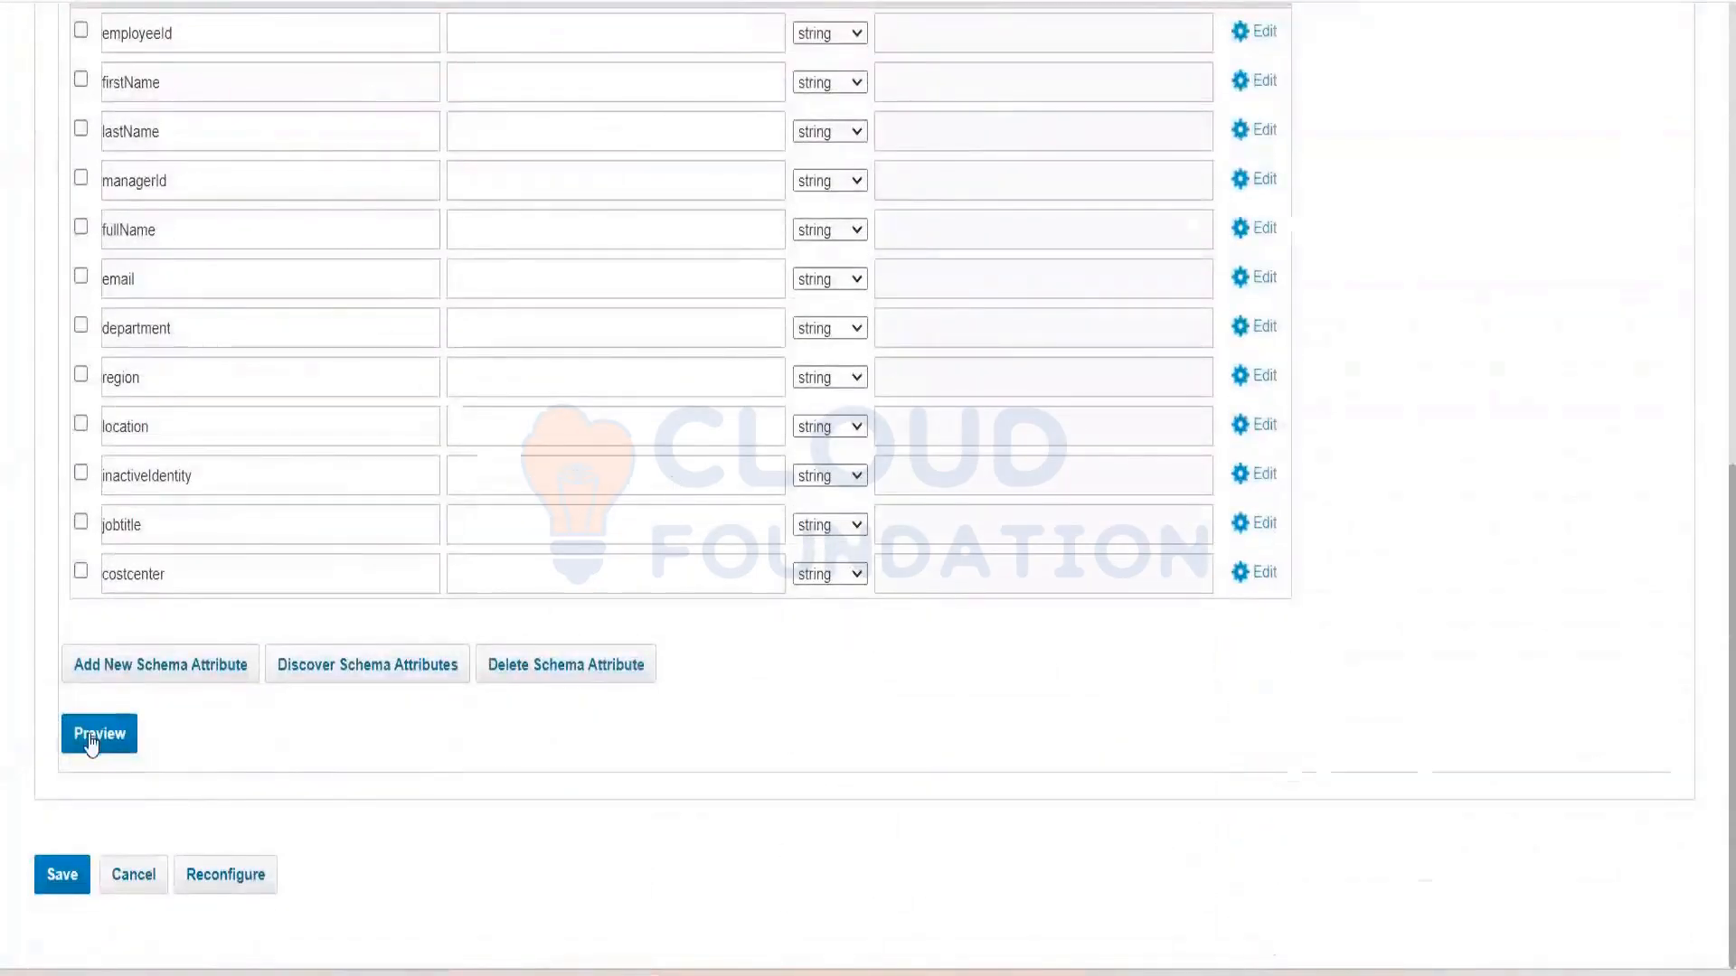
pyautogui.click(91, 740)
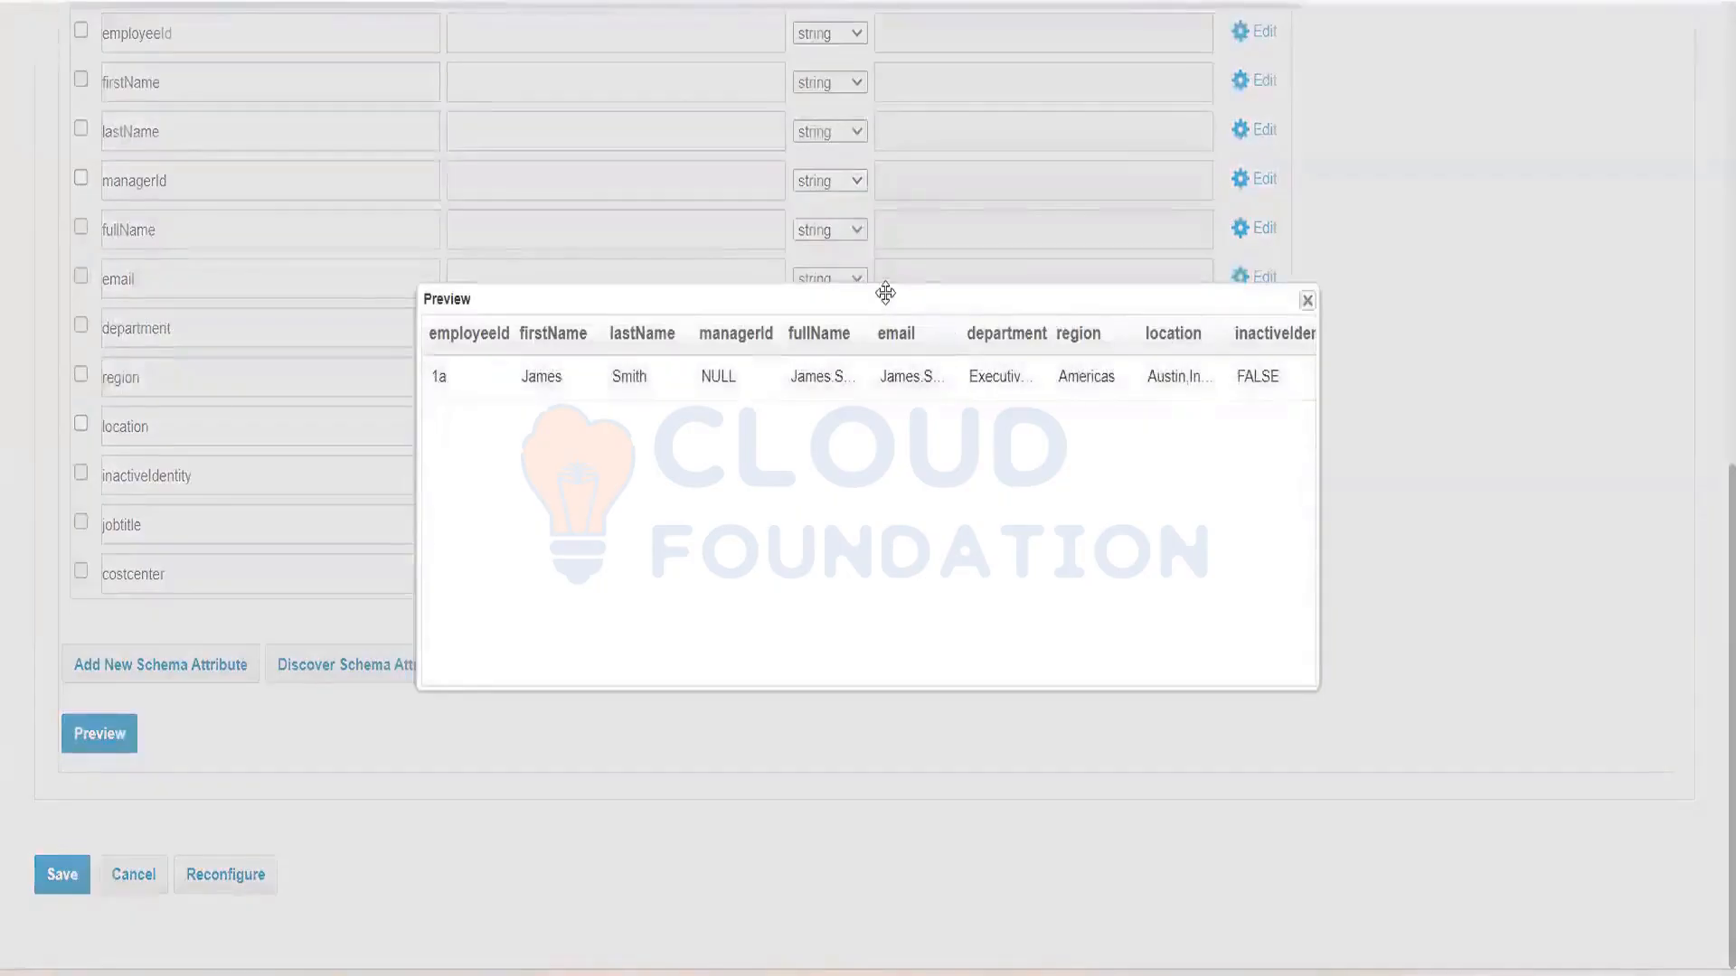
pyautogui.moveTo(885, 292); pyautogui.dragTo(690, 250)
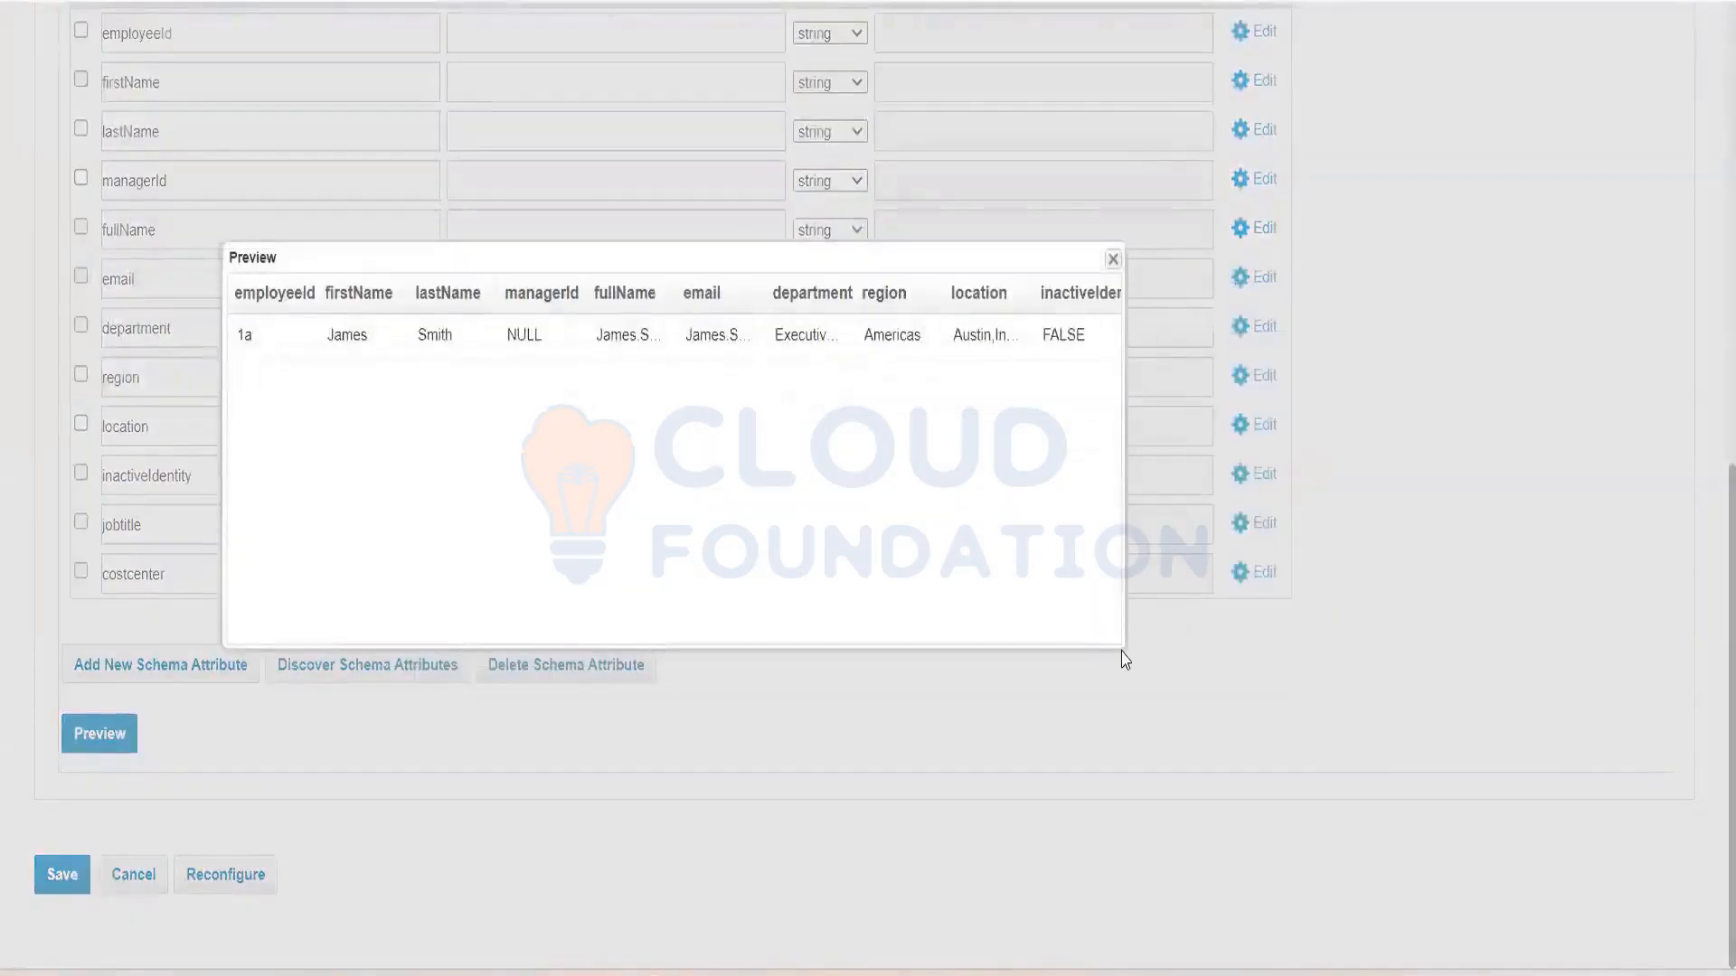
pyautogui.moveTo(1122, 647); pyautogui.dragTo(1711, 876)
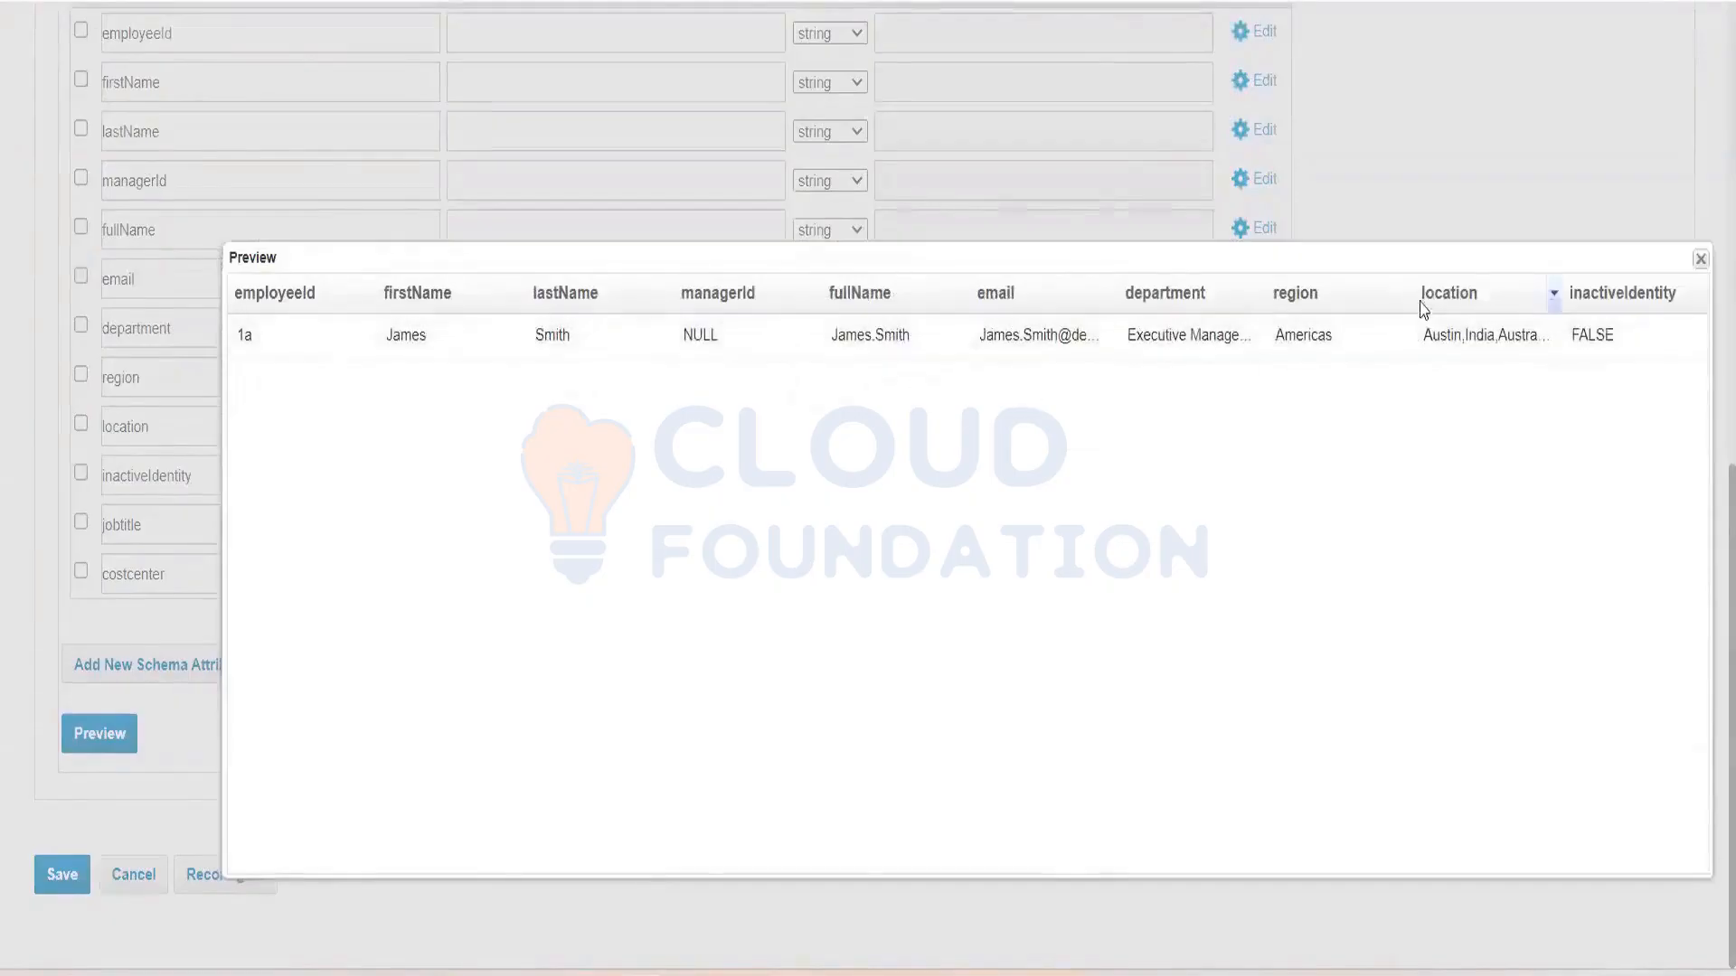
pyautogui.moveTo(1417, 294); pyautogui.dragTo(1311, 298)
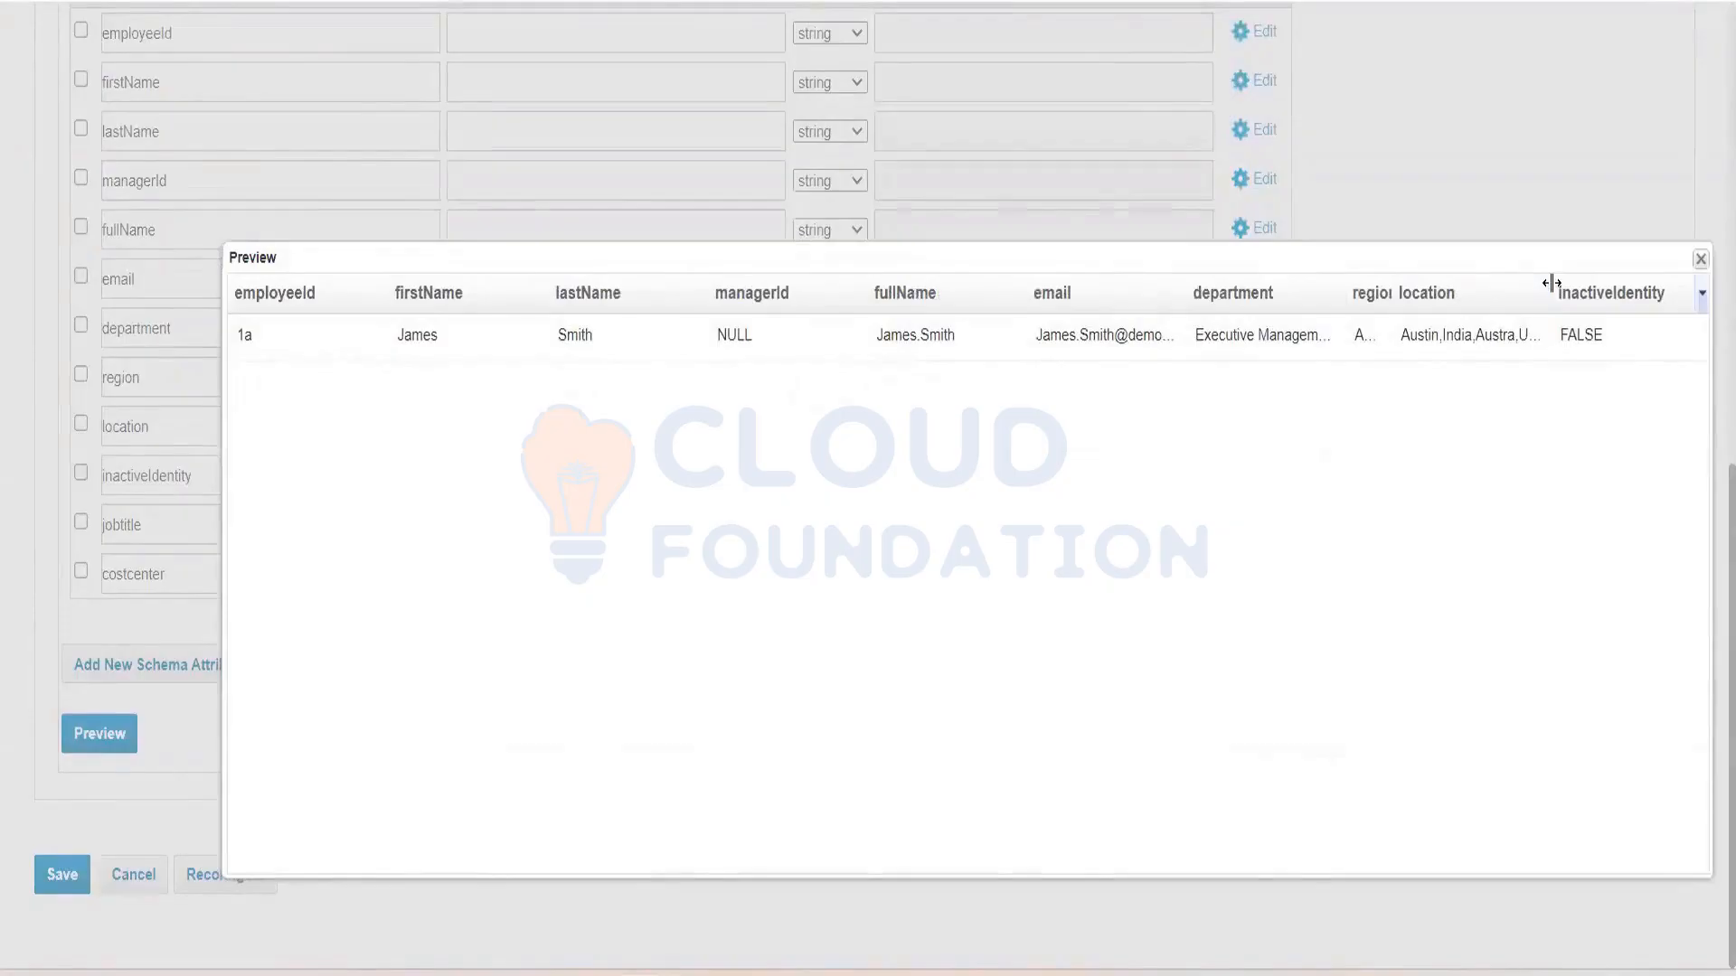
pyautogui.moveTo(1548, 291); pyautogui.dragTo(1711, 335)
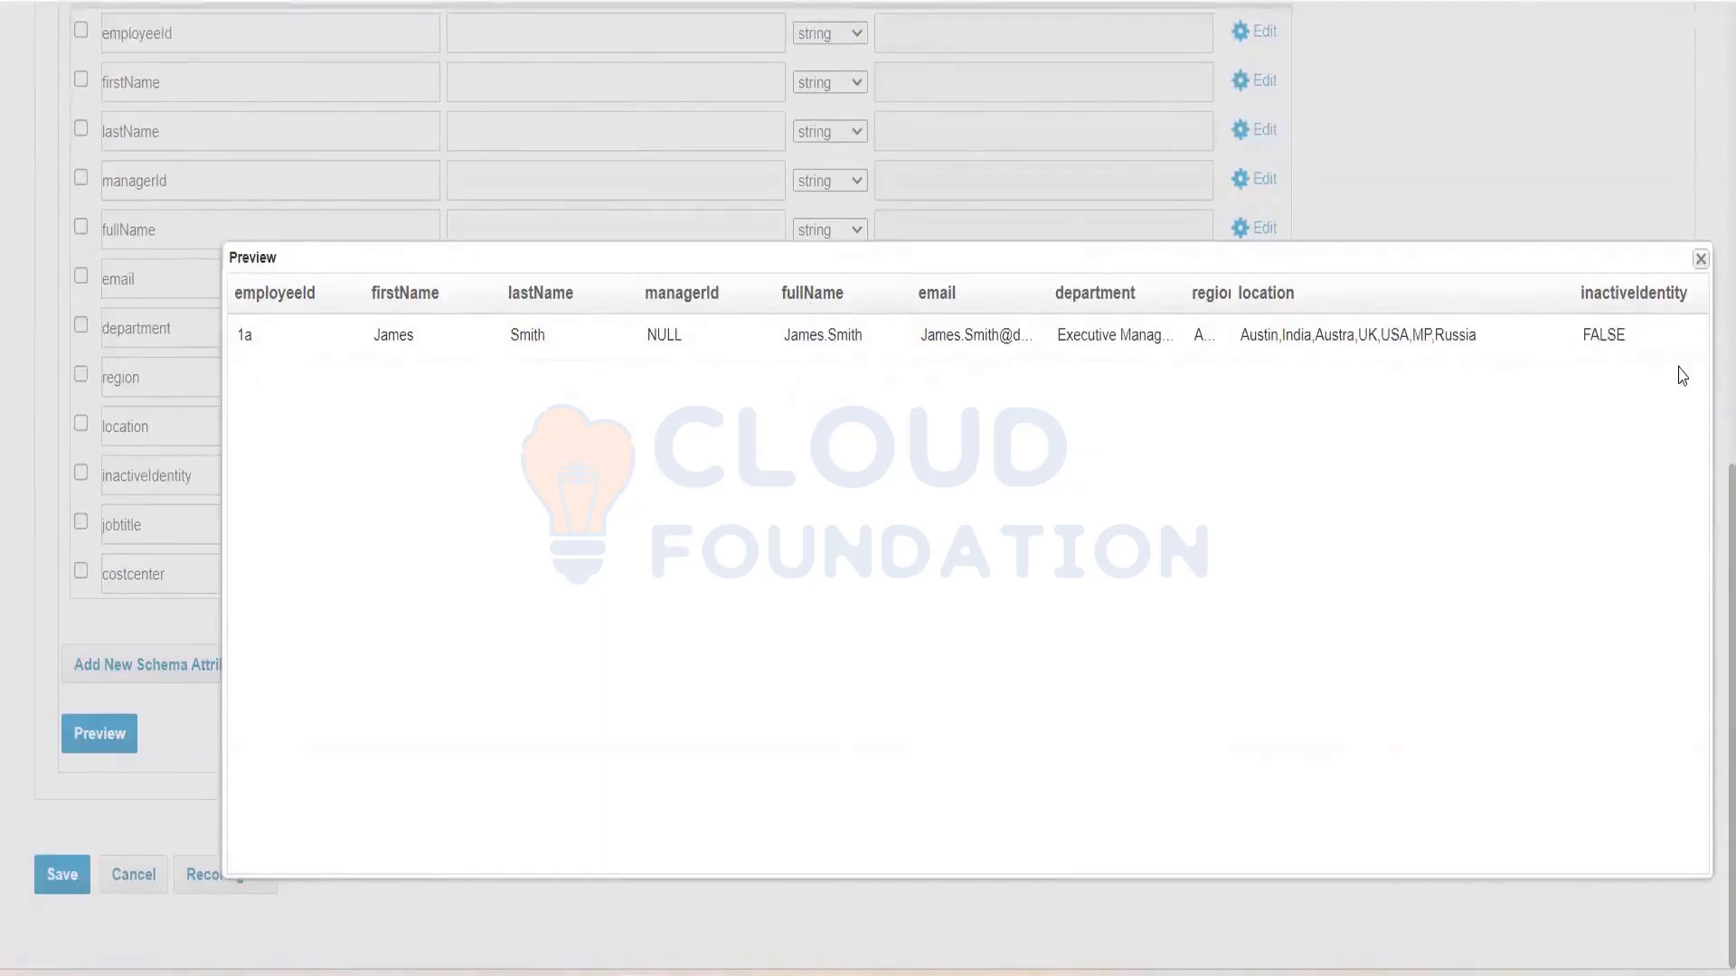
pyautogui.click(1700, 259)
# Review the managerId attribute's advanced properties, including the Multi-Valued option, and close them without saving
pyautogui.scroll(3, 633, 425)
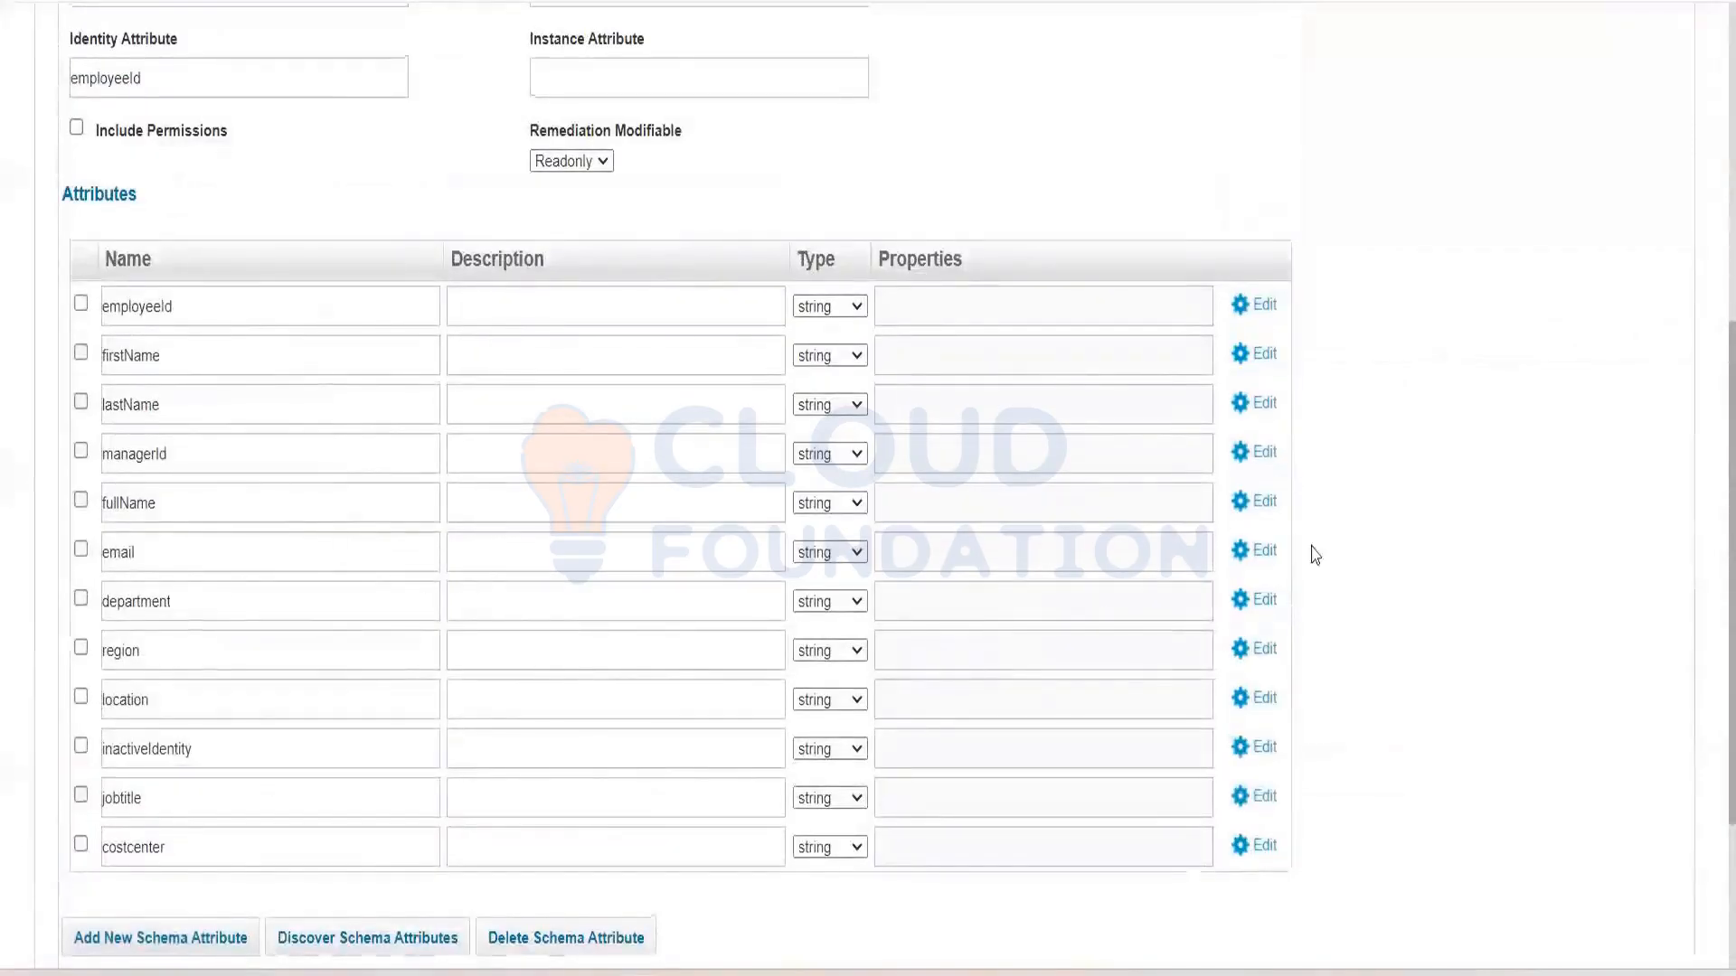
pyautogui.click(1269, 460)
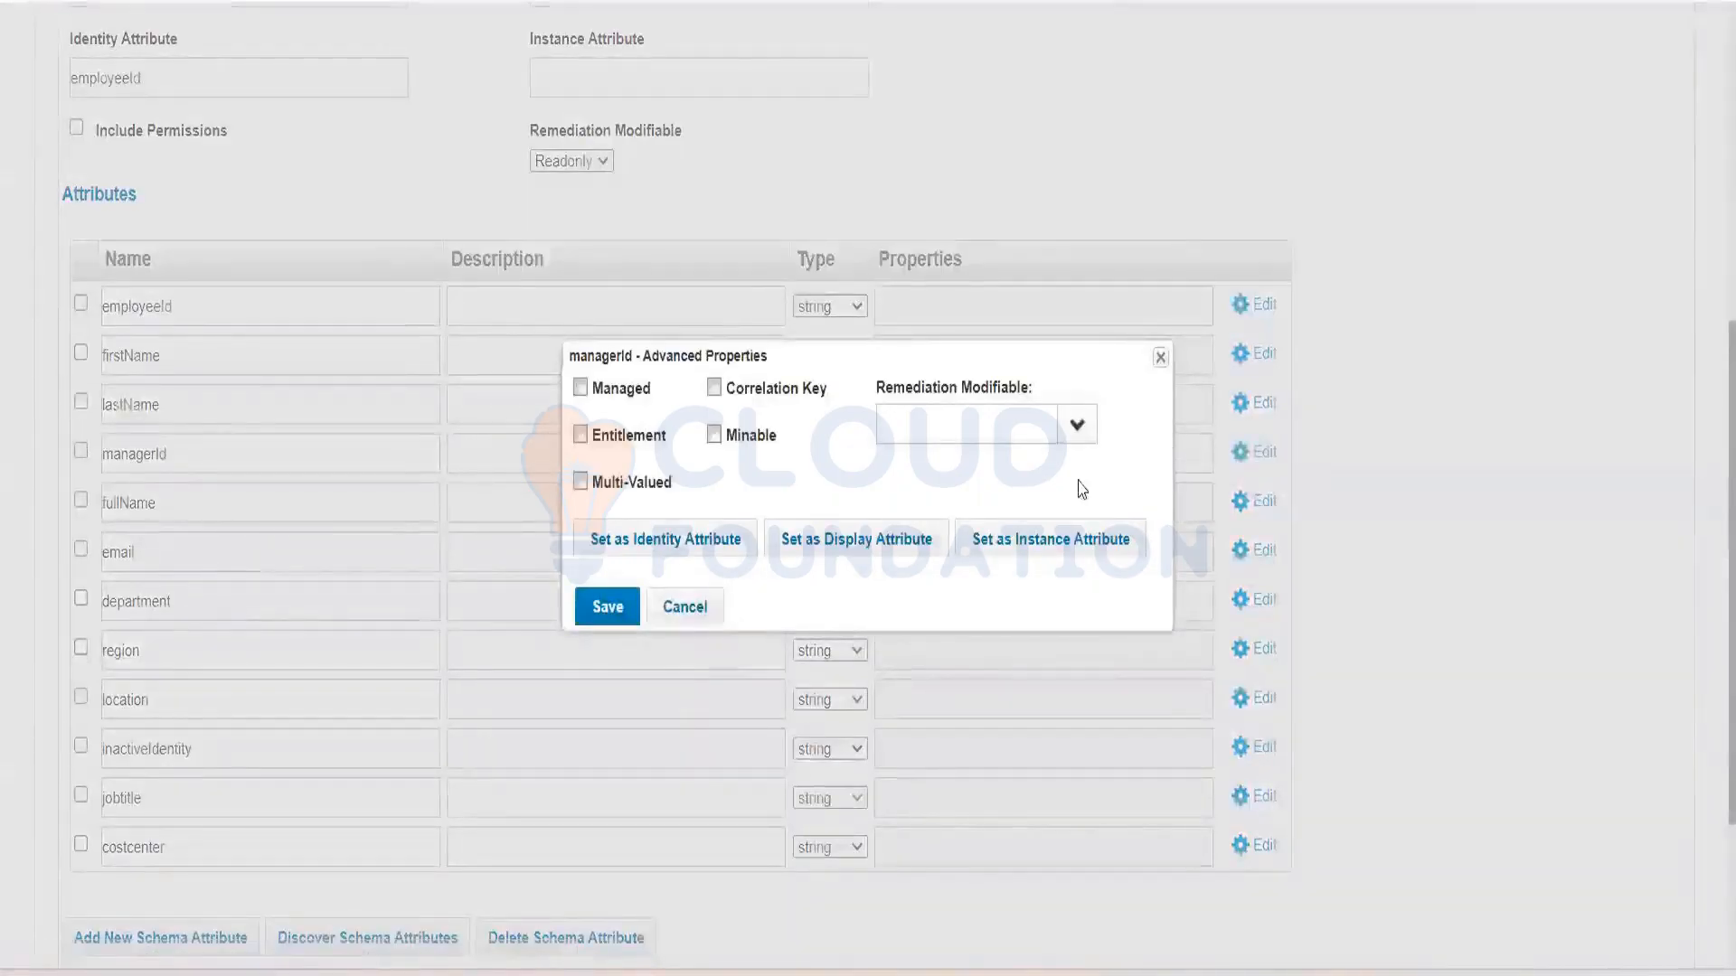
pyautogui.click(579, 481)
pyautogui.click(684, 606)
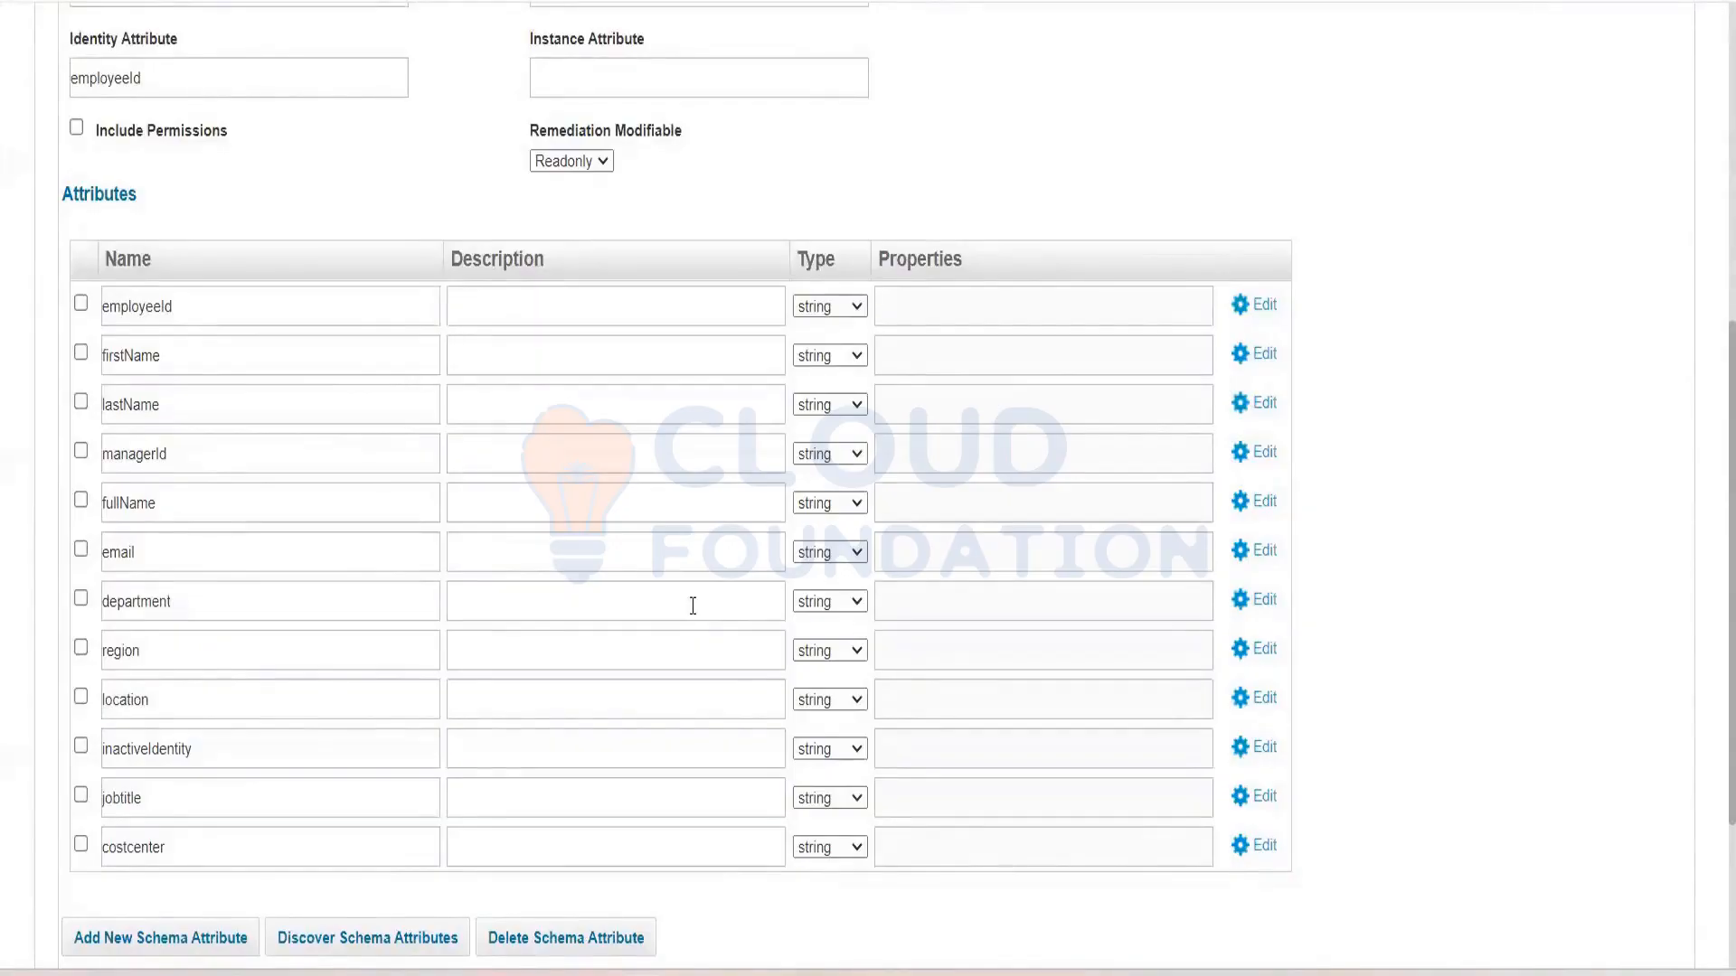
pyautogui.scroll(2, 693, 605)
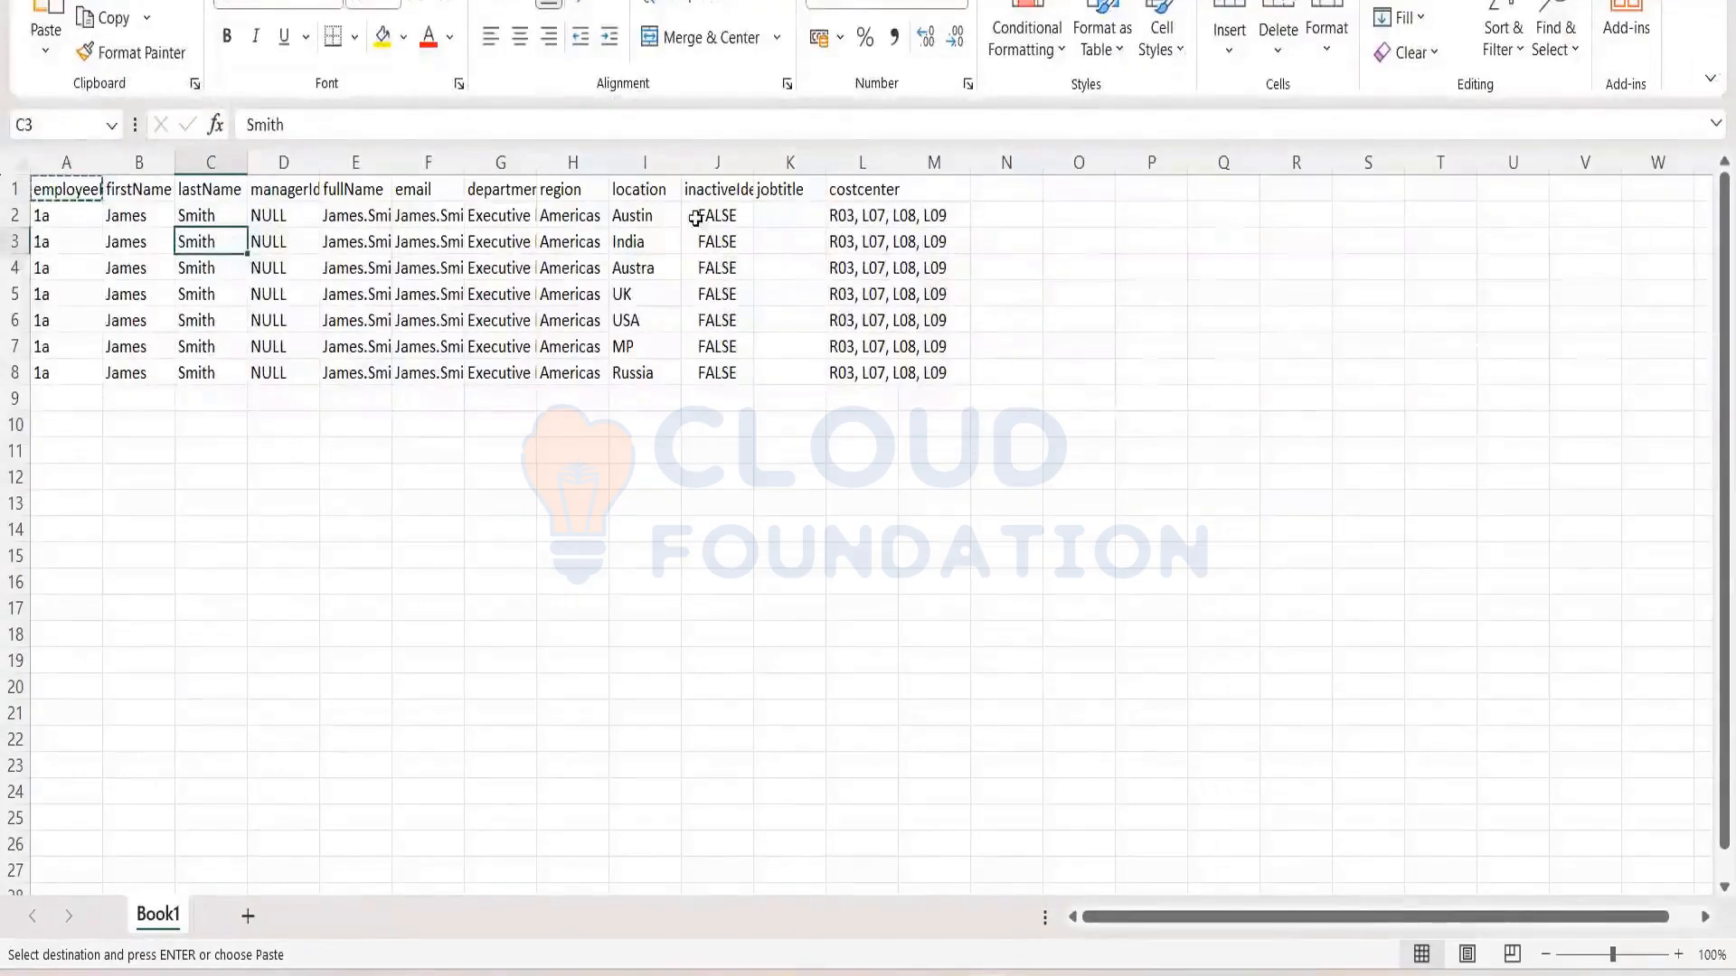
# Switch to the Book1 workbook in Excel and compare the repeated employeeId values with the differing location values across the employee rows
pyautogui.moveTo(664, 217); pyautogui.dragTo(643, 378)
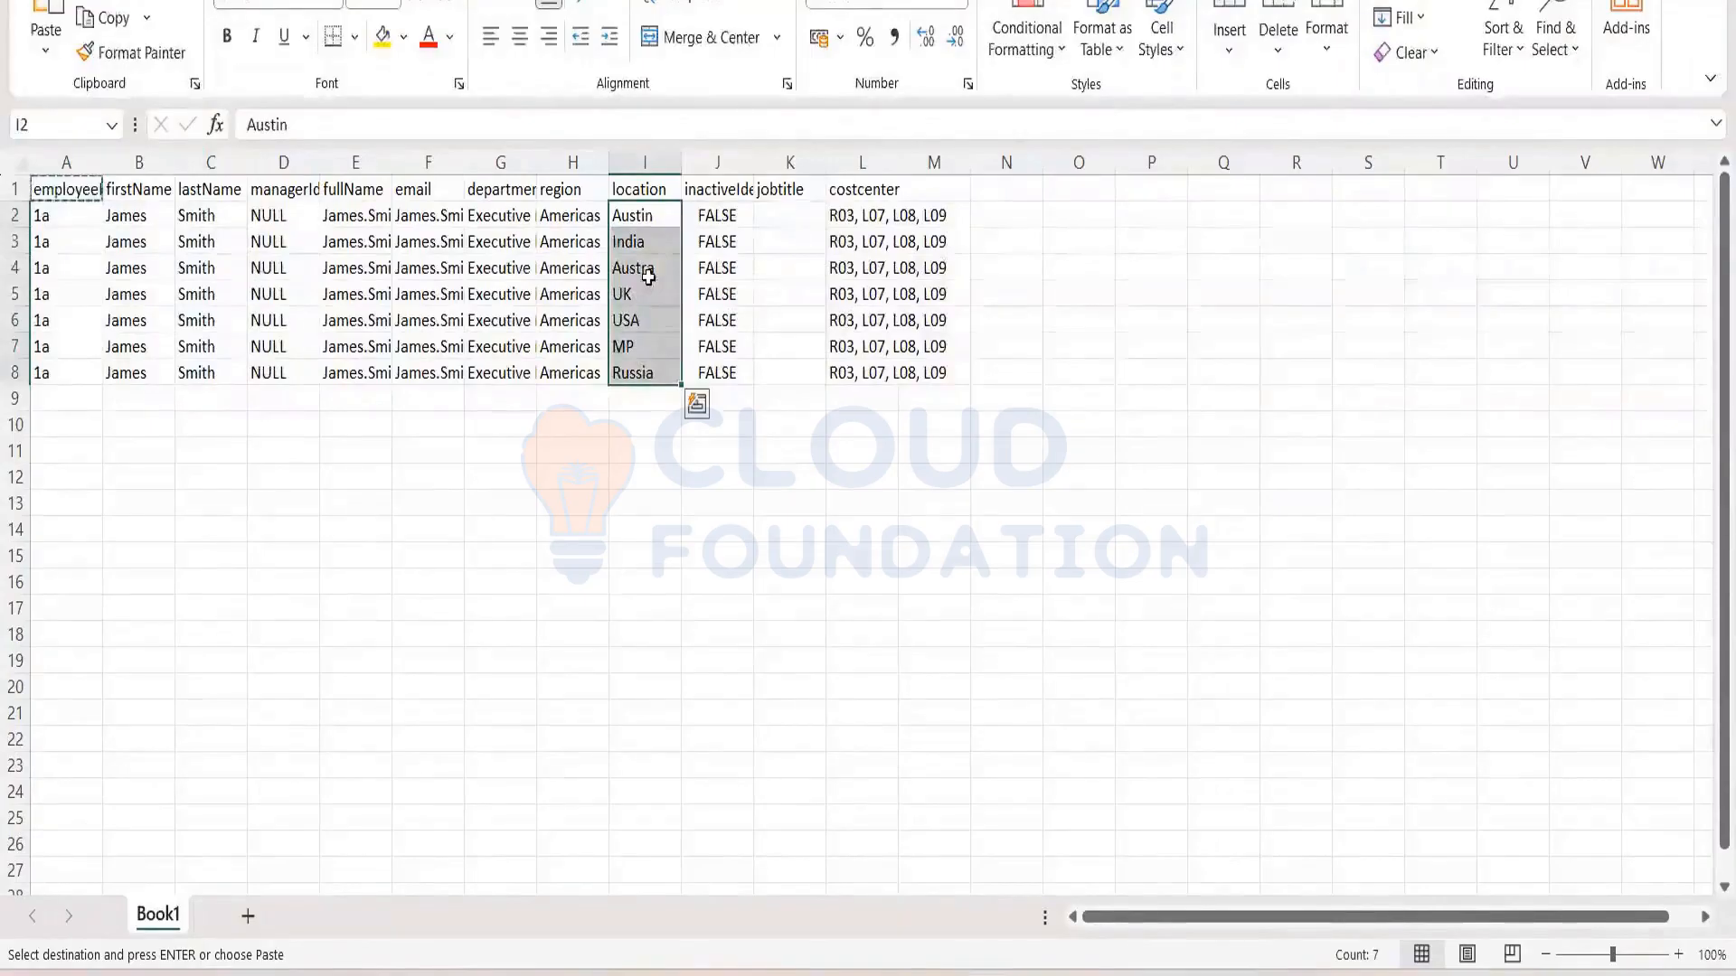
pyautogui.click(563, 267)
pyautogui.click(511, 294)
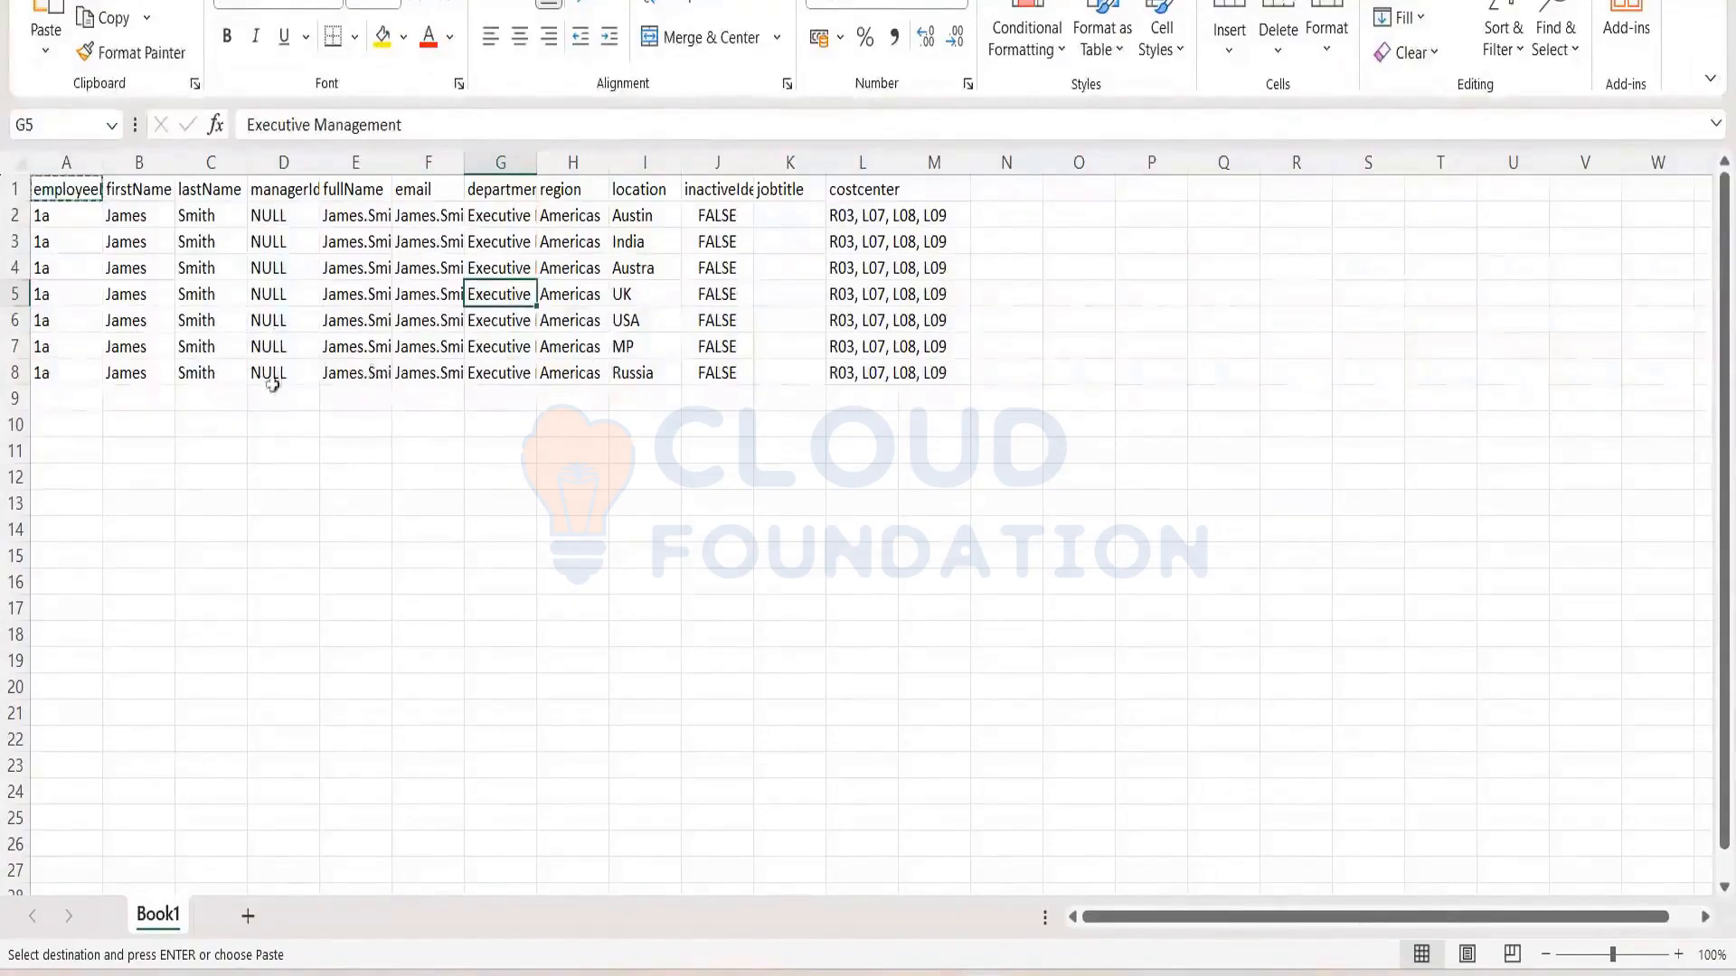
pyautogui.click(206, 348)
pyautogui.click(144, 372)
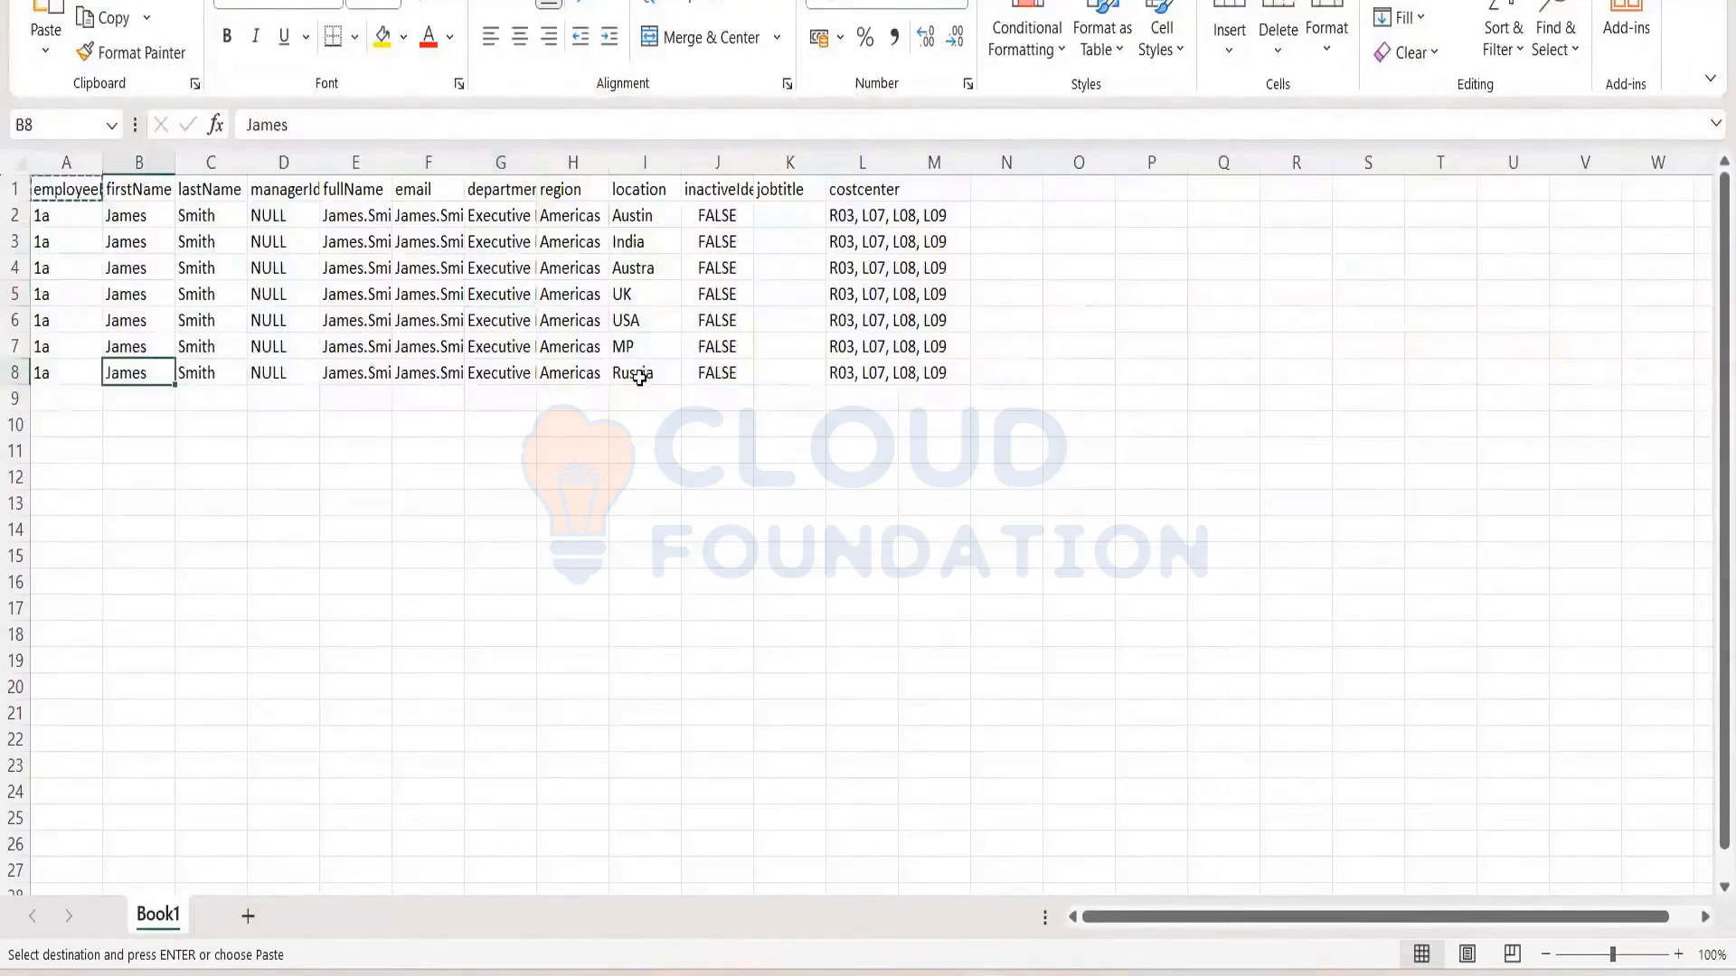
pyautogui.click(640, 378)
pyautogui.moveTo(635, 217); pyautogui.dragTo(645, 345)
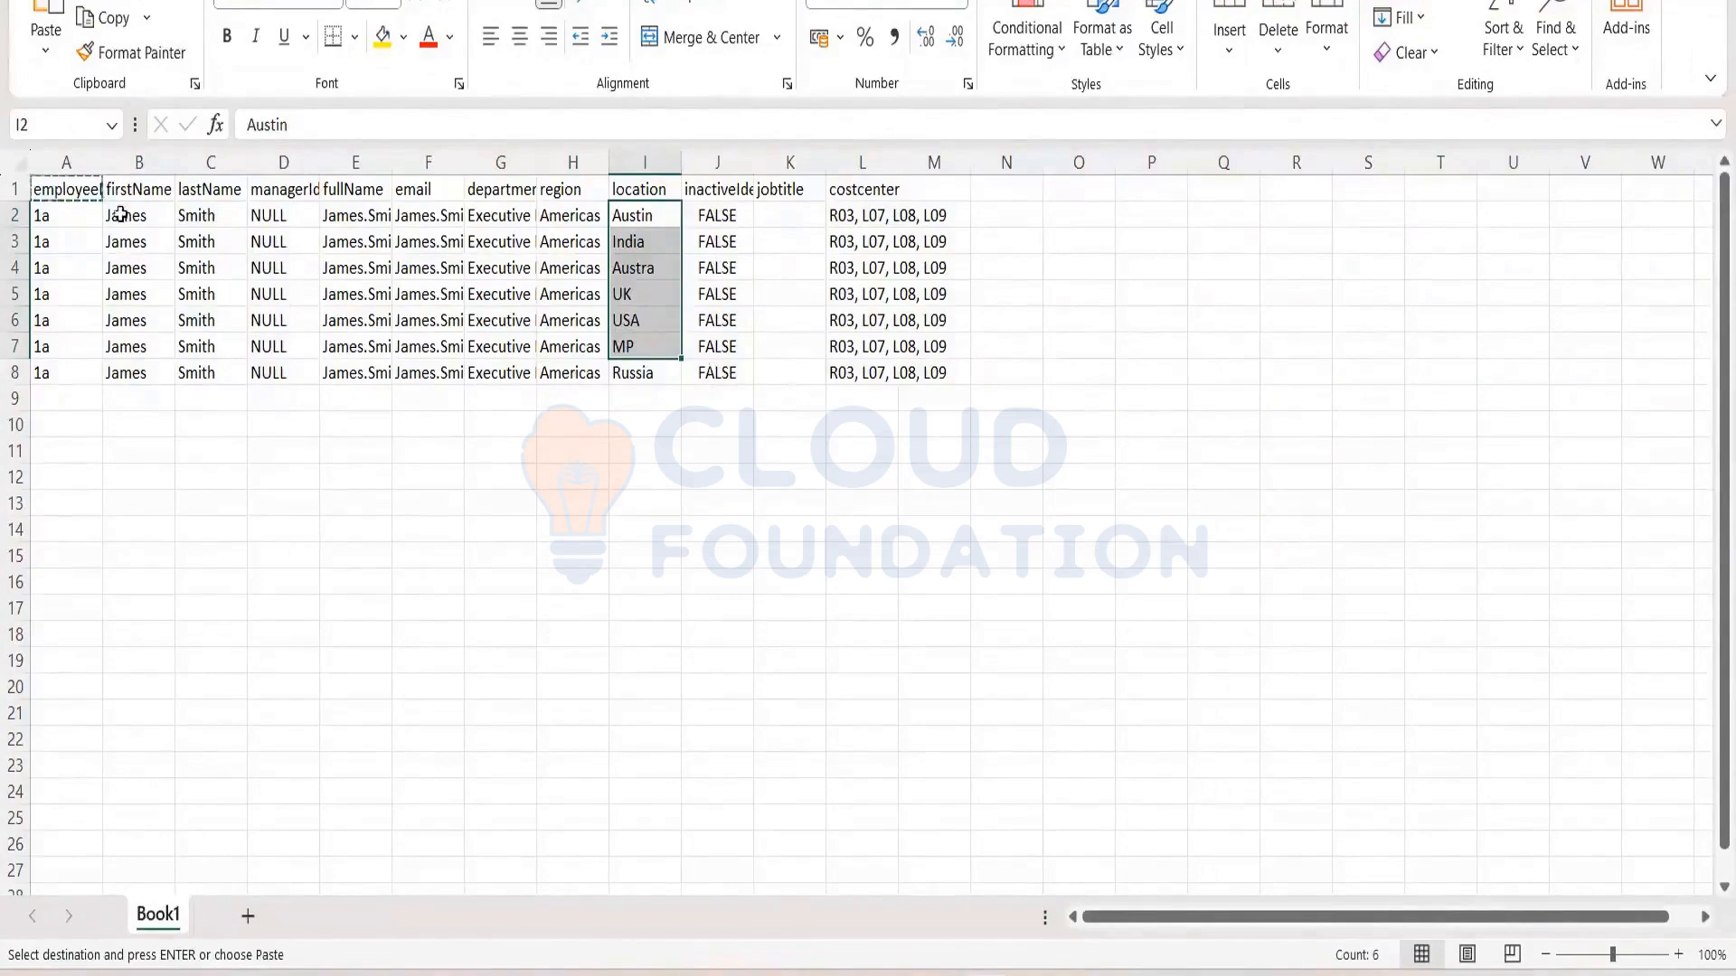
pyautogui.moveTo(73, 201); pyautogui.dragTo(102, 747)
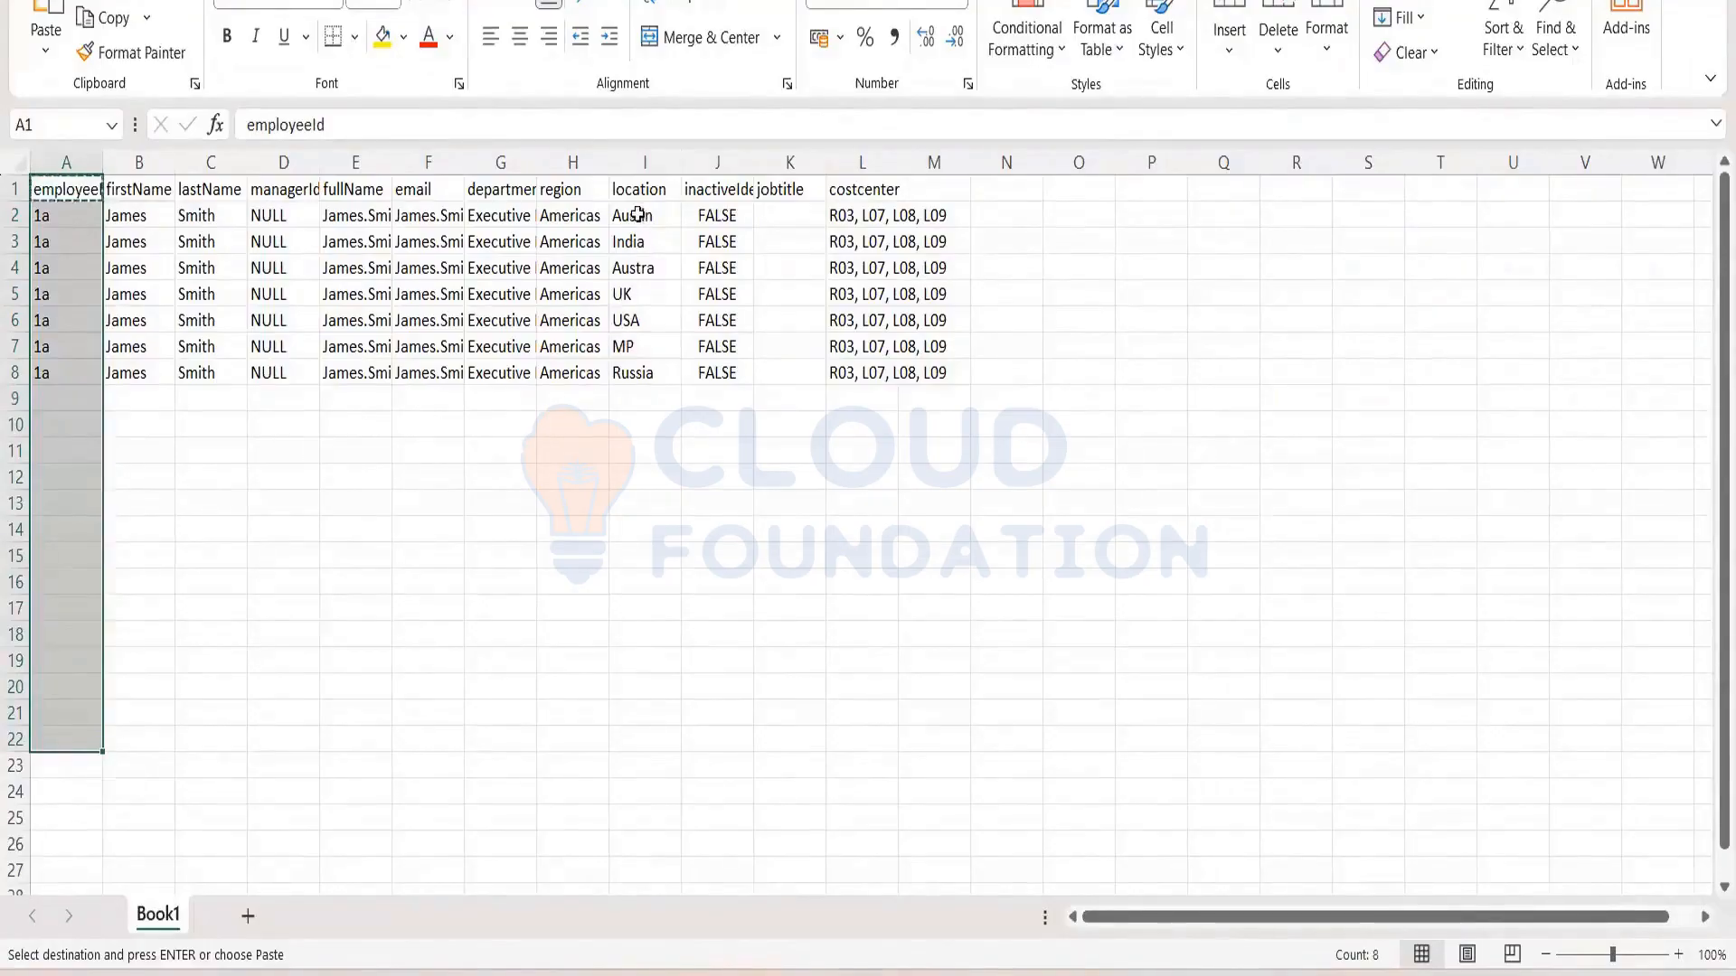
pyautogui.moveTo(638, 212); pyautogui.dragTo(648, 365)
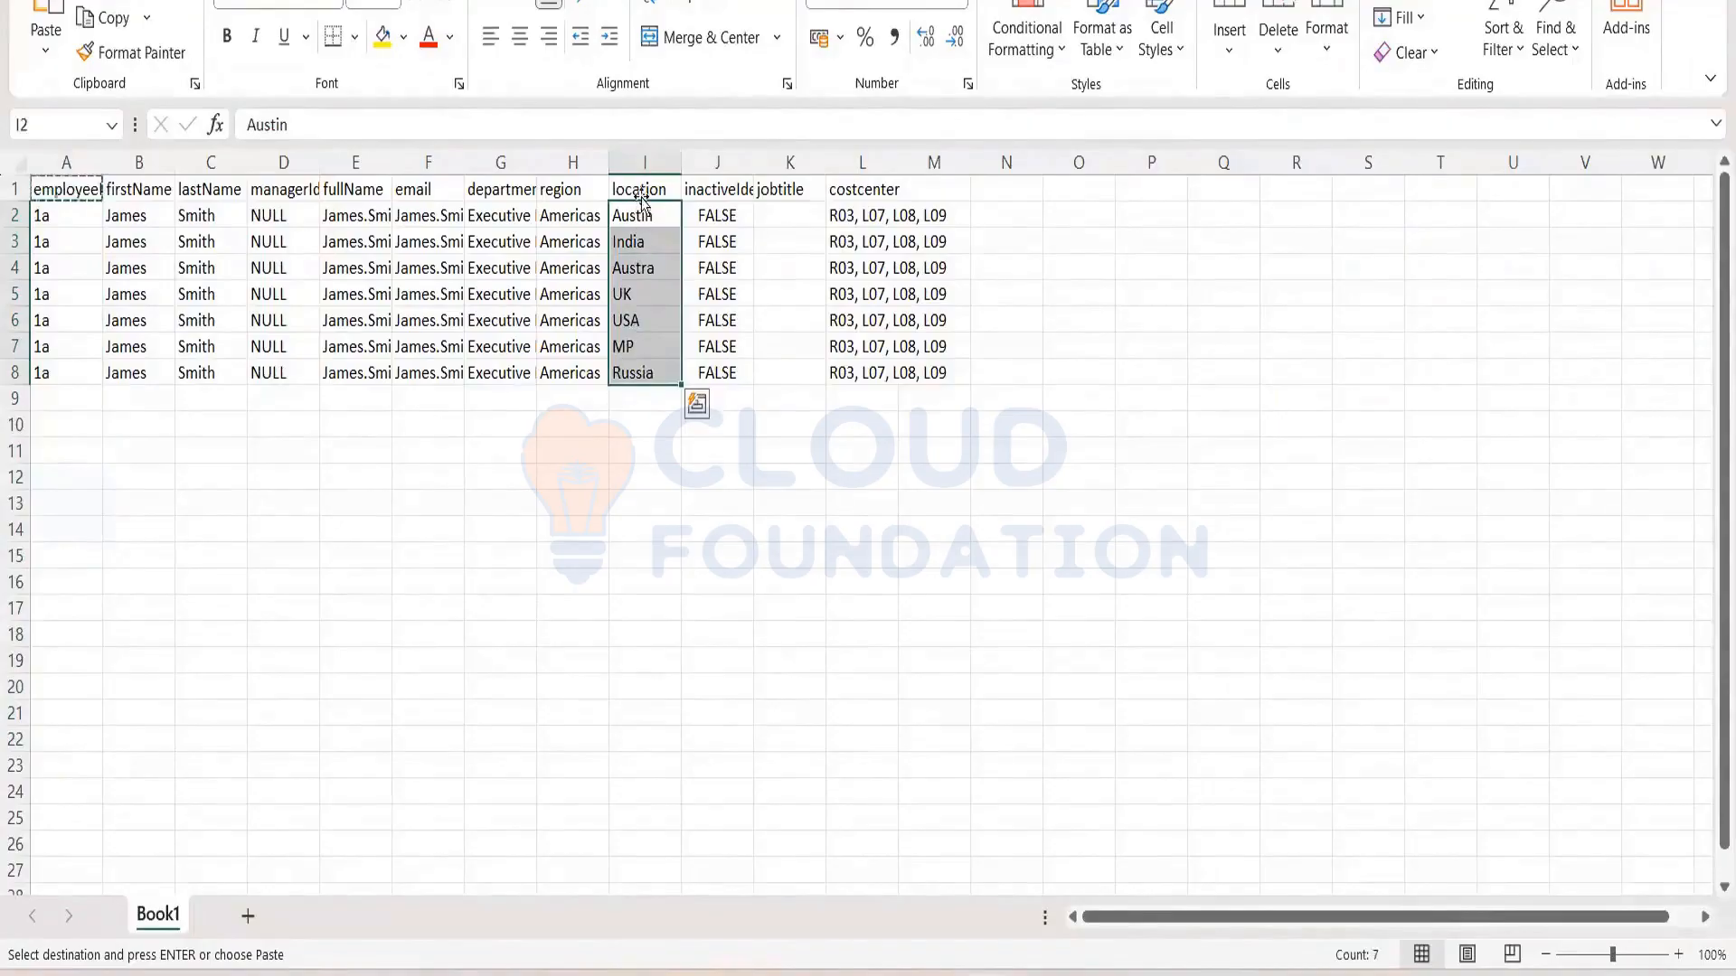
pyautogui.moveTo(640, 191); pyautogui.dragTo(645, 433)
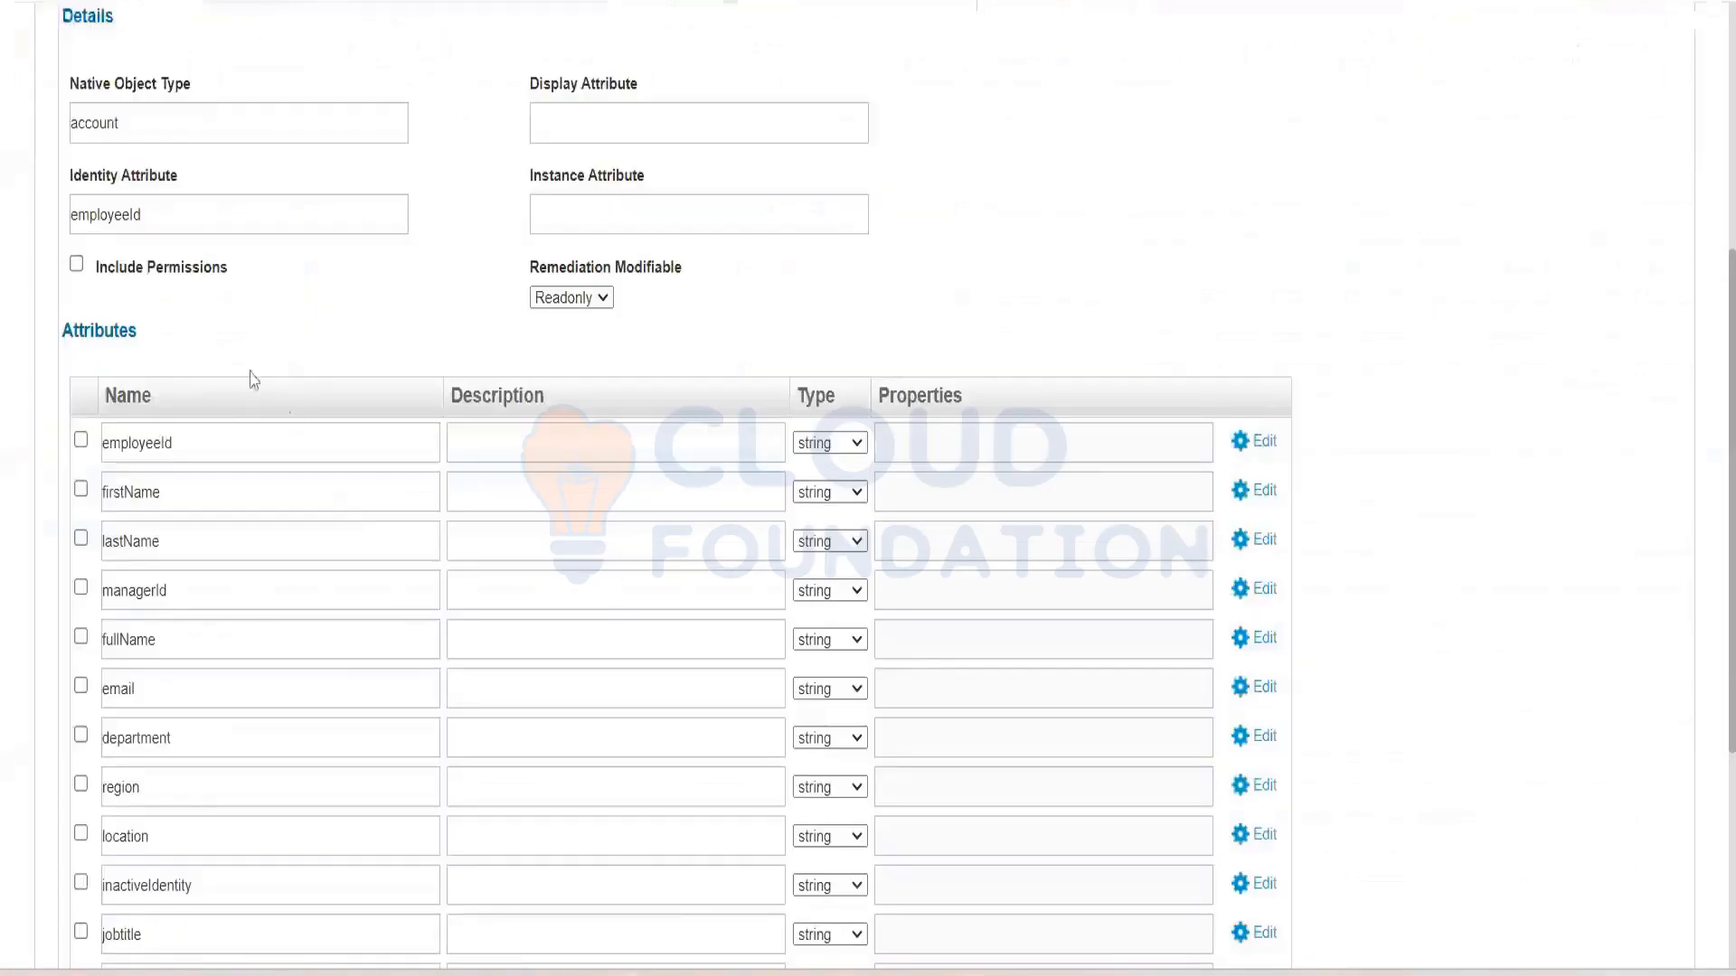
# Return to SailPoint and review the account object type's merging settings, focusing on the columns to merge
pyautogui.scroll(5, 254, 380)
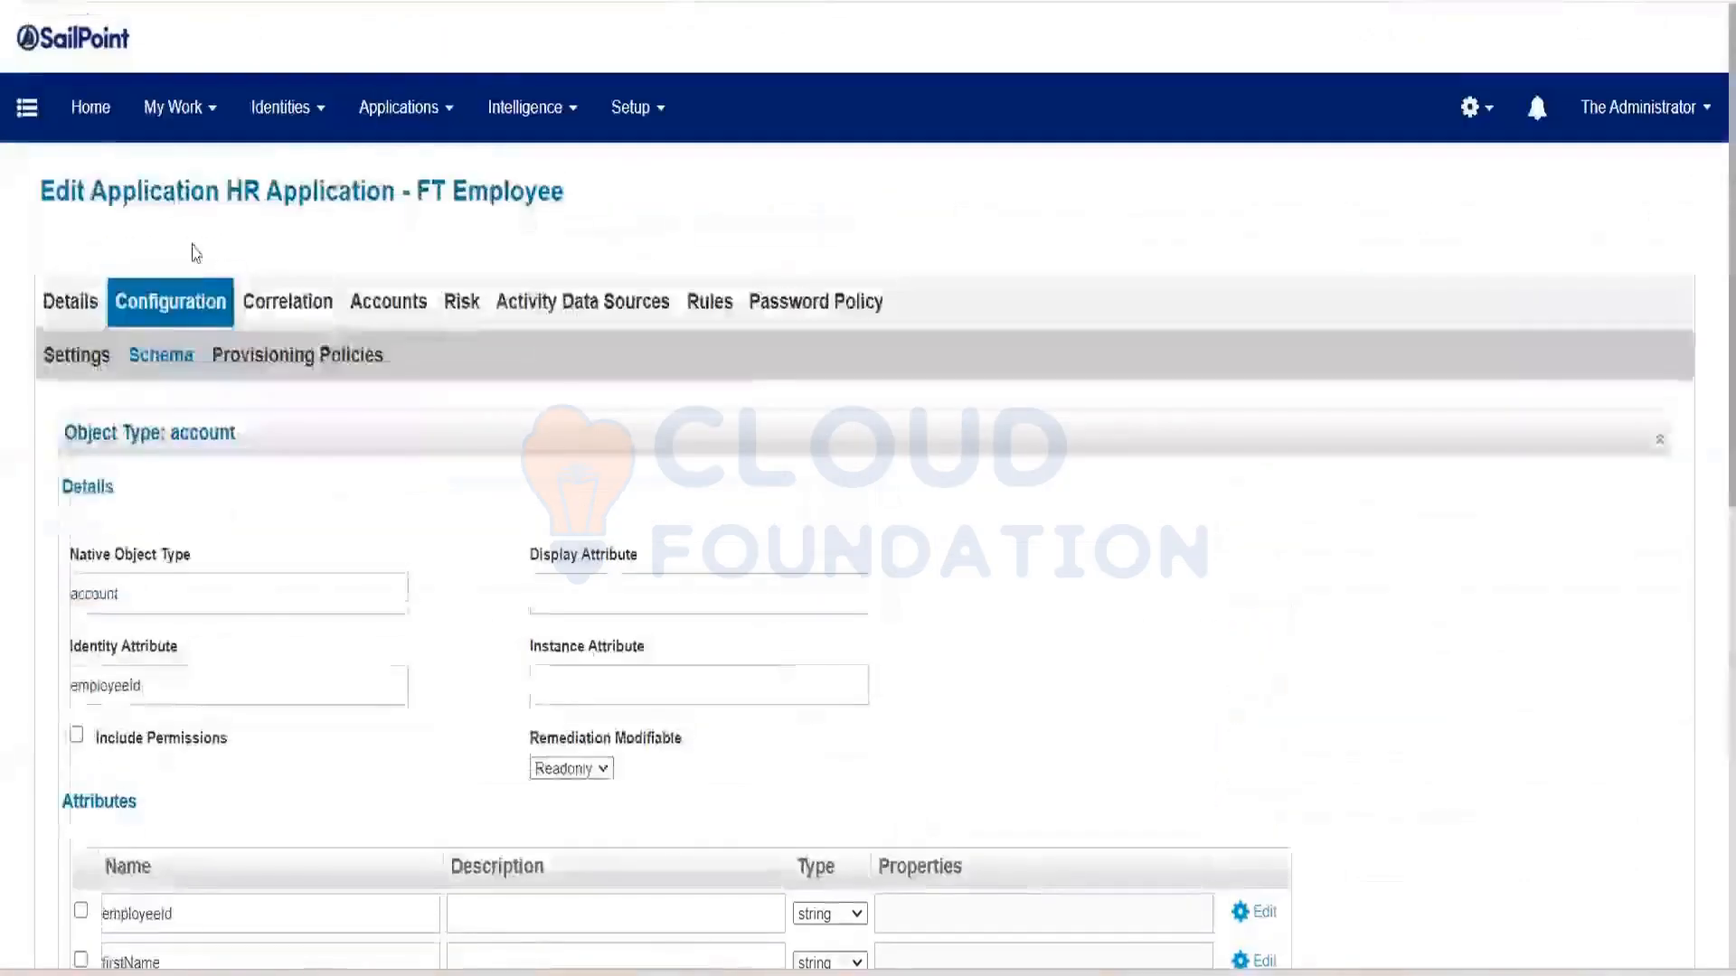
pyautogui.click(88, 364)
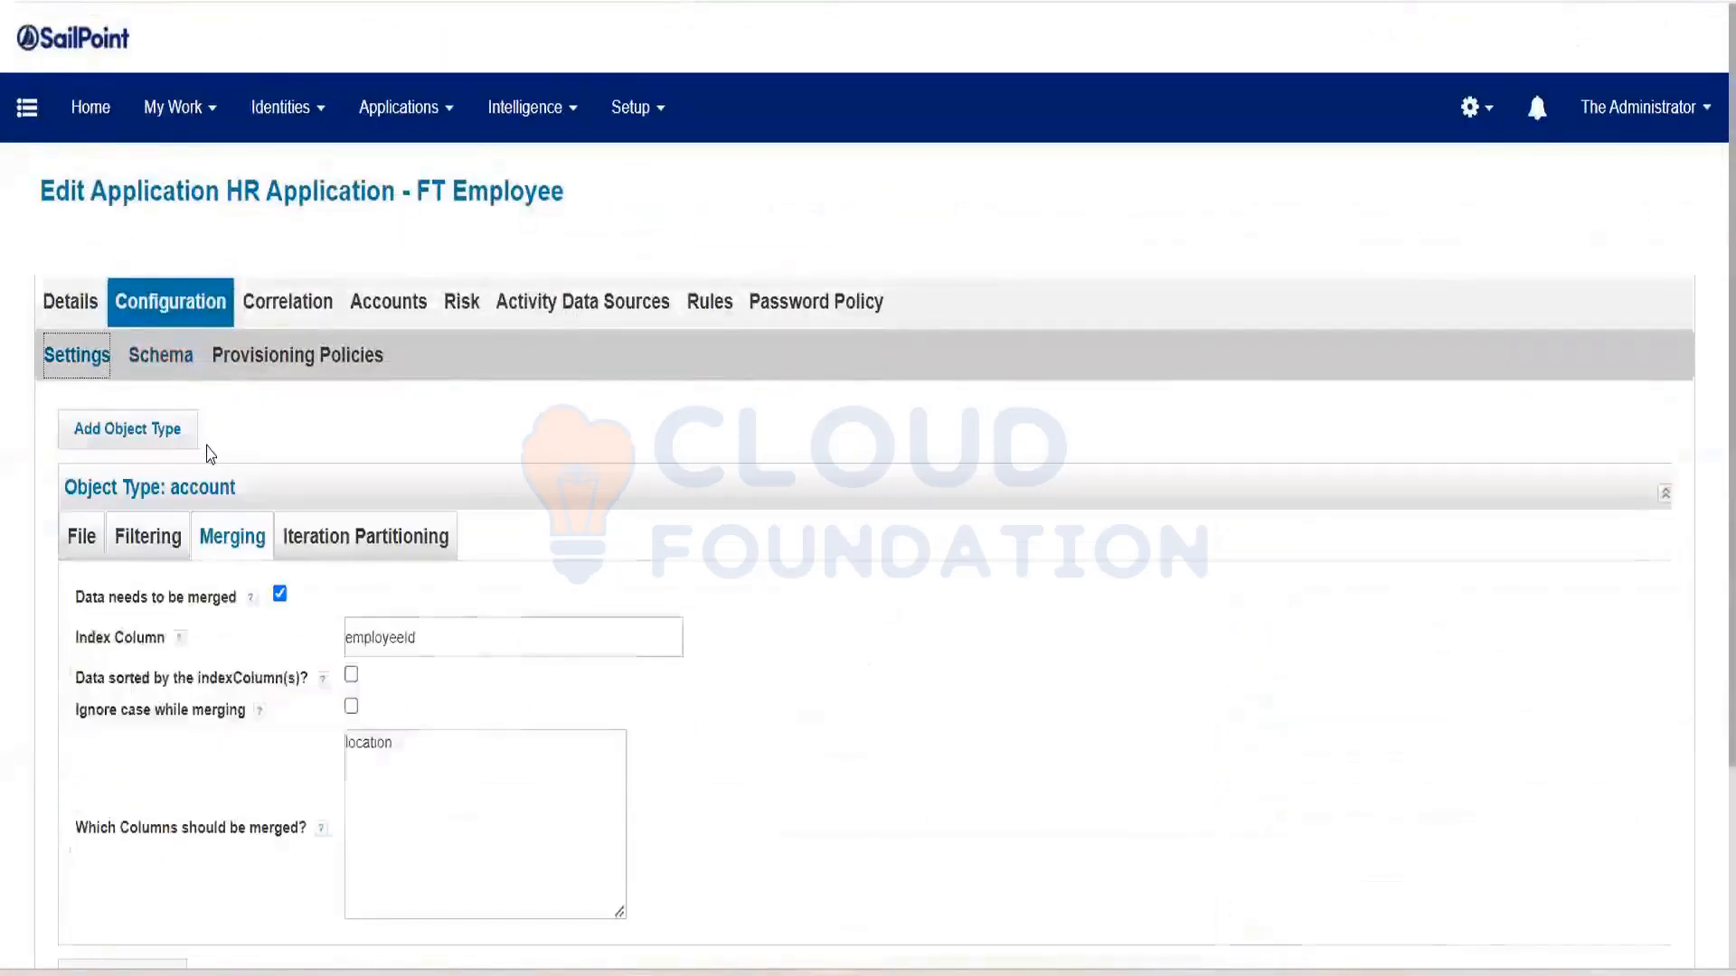
pyautogui.scroll(-3, 403, 731)
pyautogui.doubleClick(428, 497)
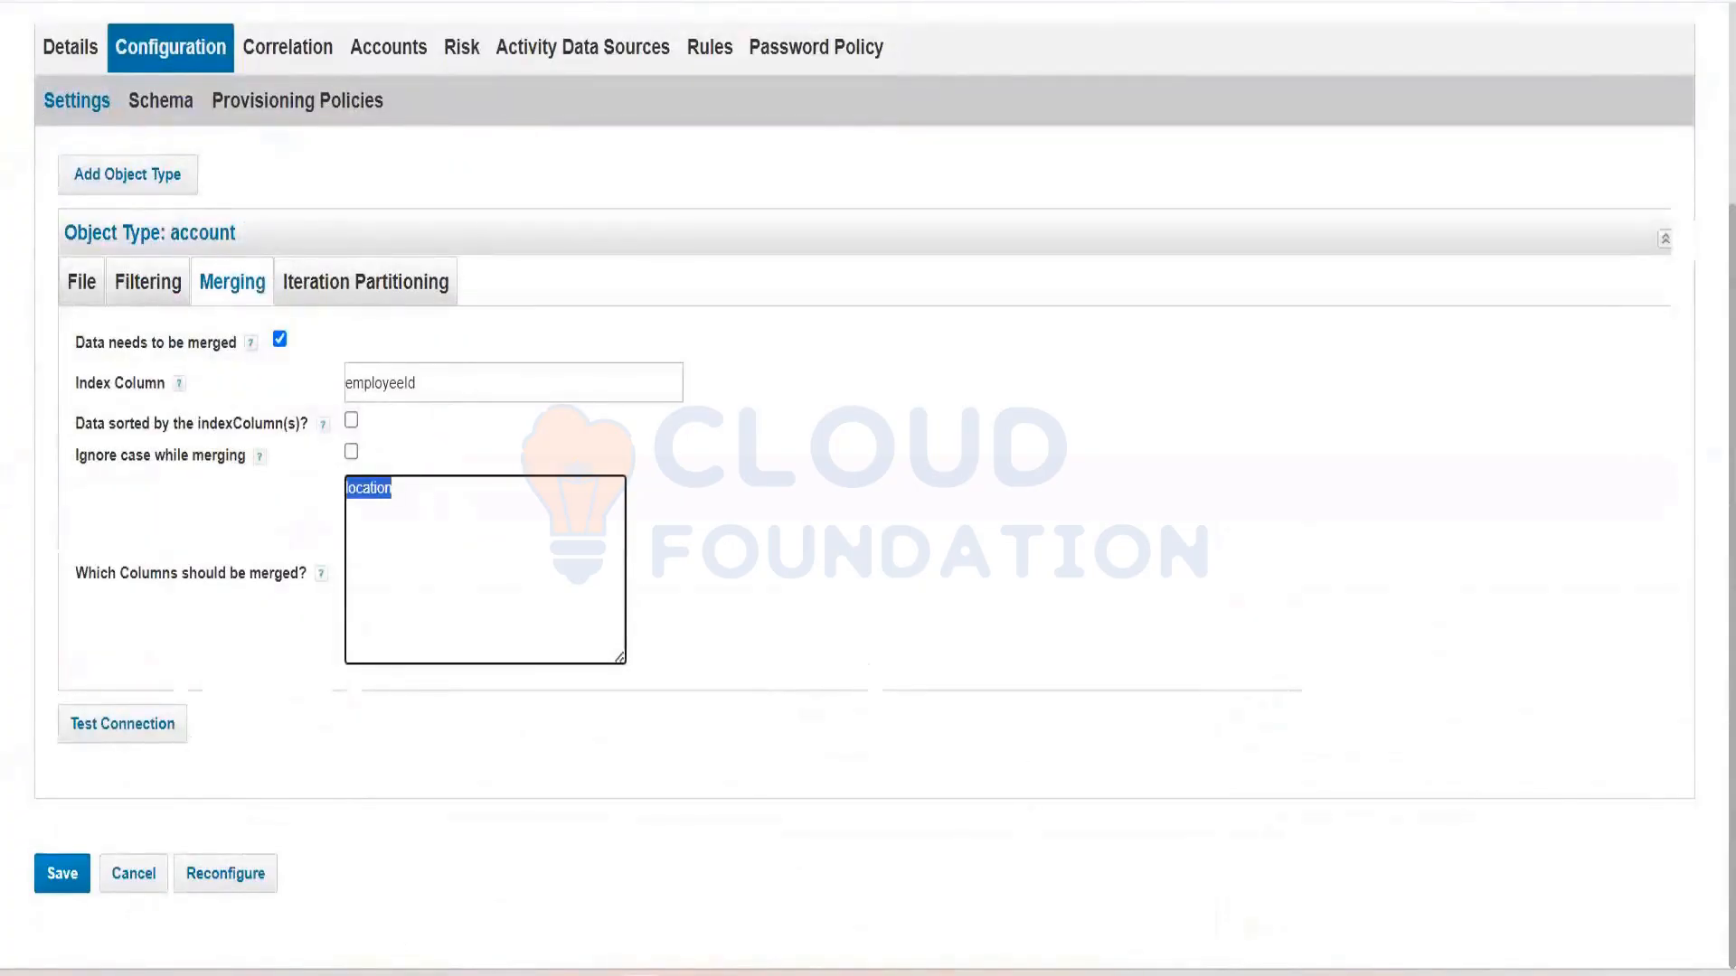
pyautogui.click(376, 511)
pyautogui.moveTo(137, 589); pyautogui.dragTo(238, 589)
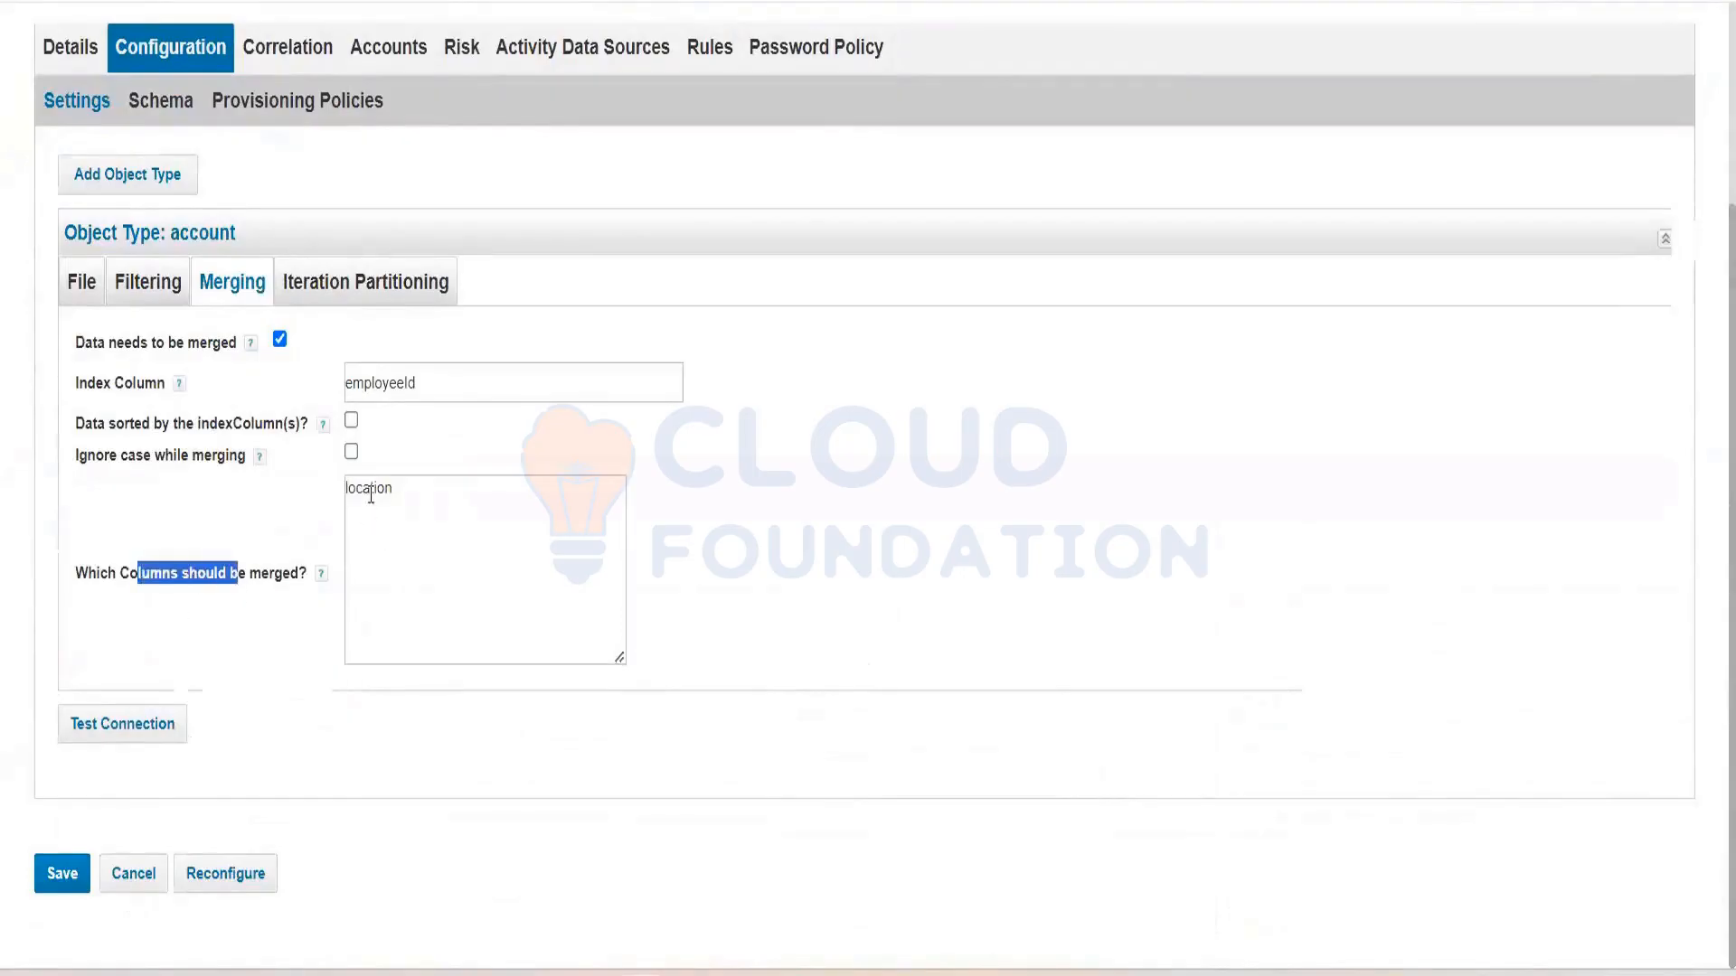
pyautogui.moveTo(398, 490); pyautogui.dragTo(301, 490)
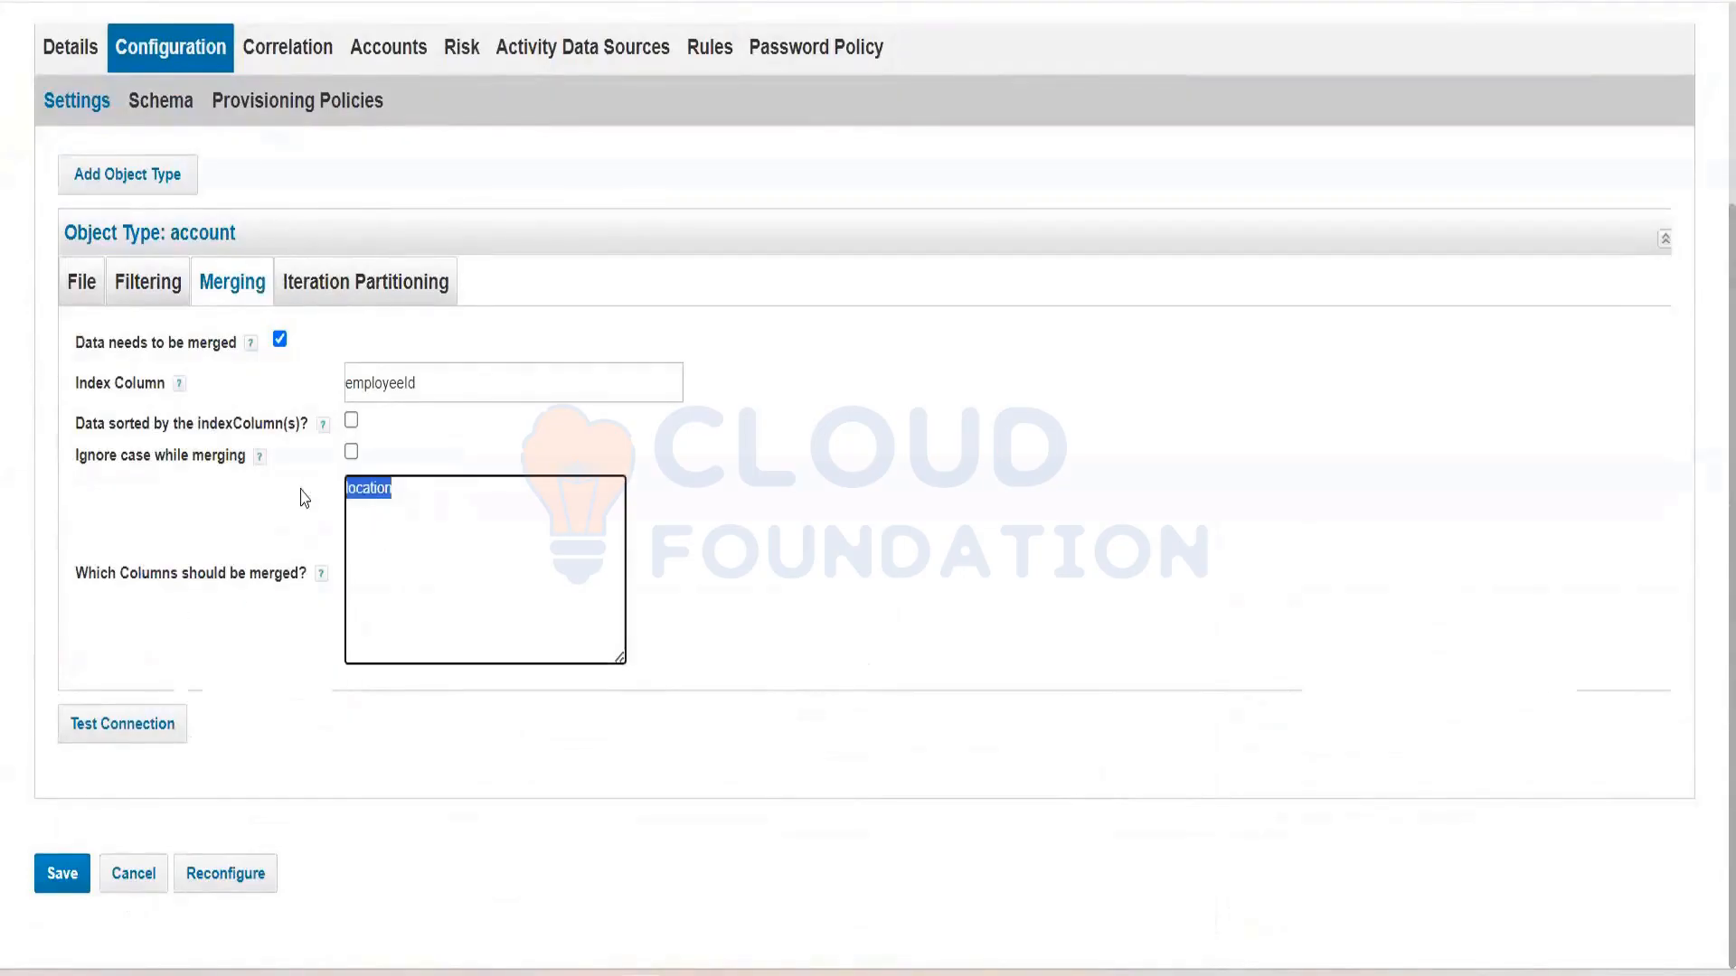
# In the Book1 workbook, replace the costcenter values in L2:L8 with the numbers 1 to 7 and select them
pyautogui.click(872, 887)
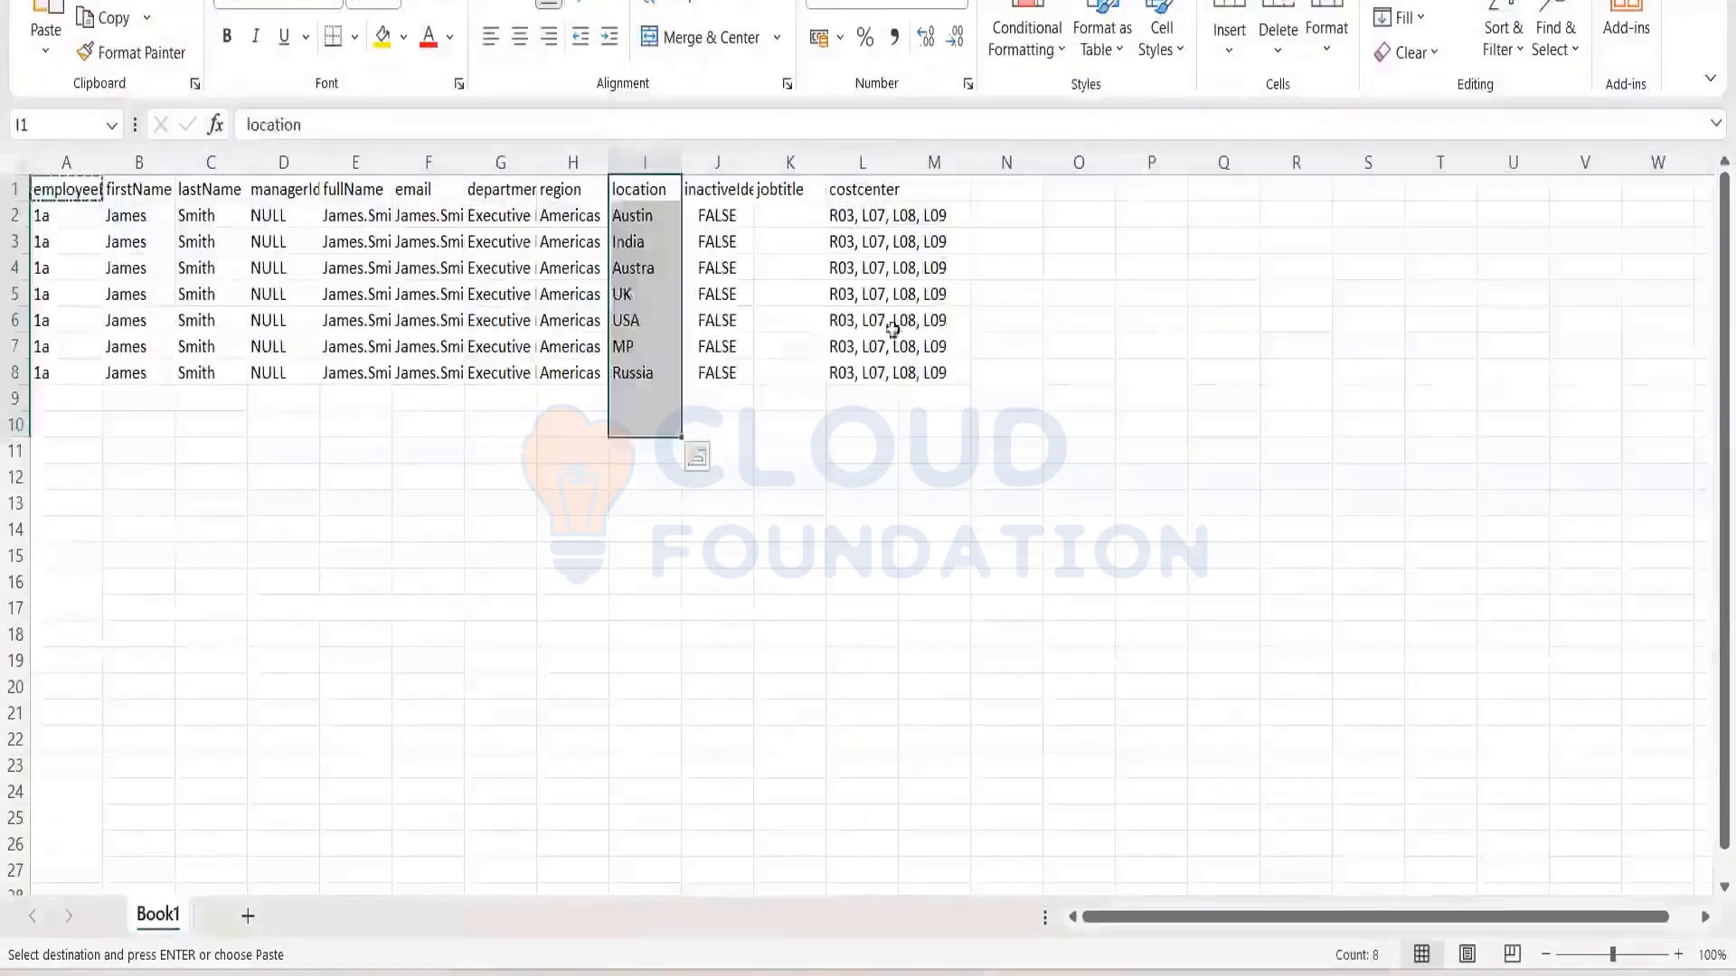
pyautogui.click(890, 325)
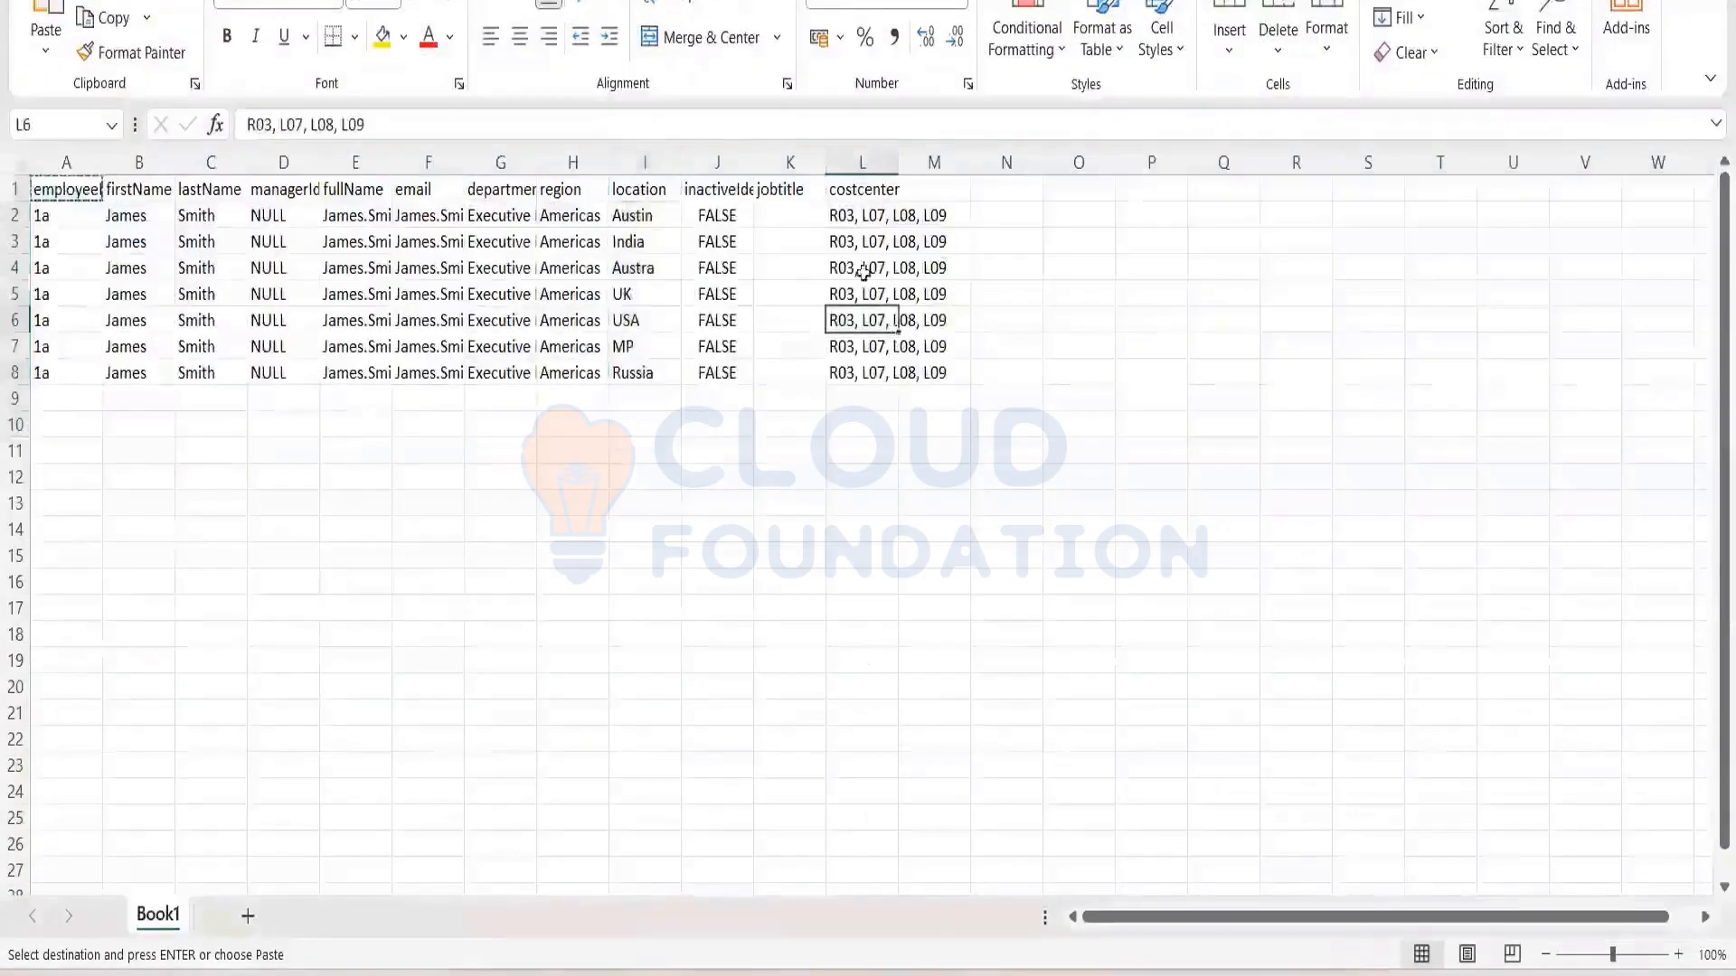
pyautogui.click(843, 218)
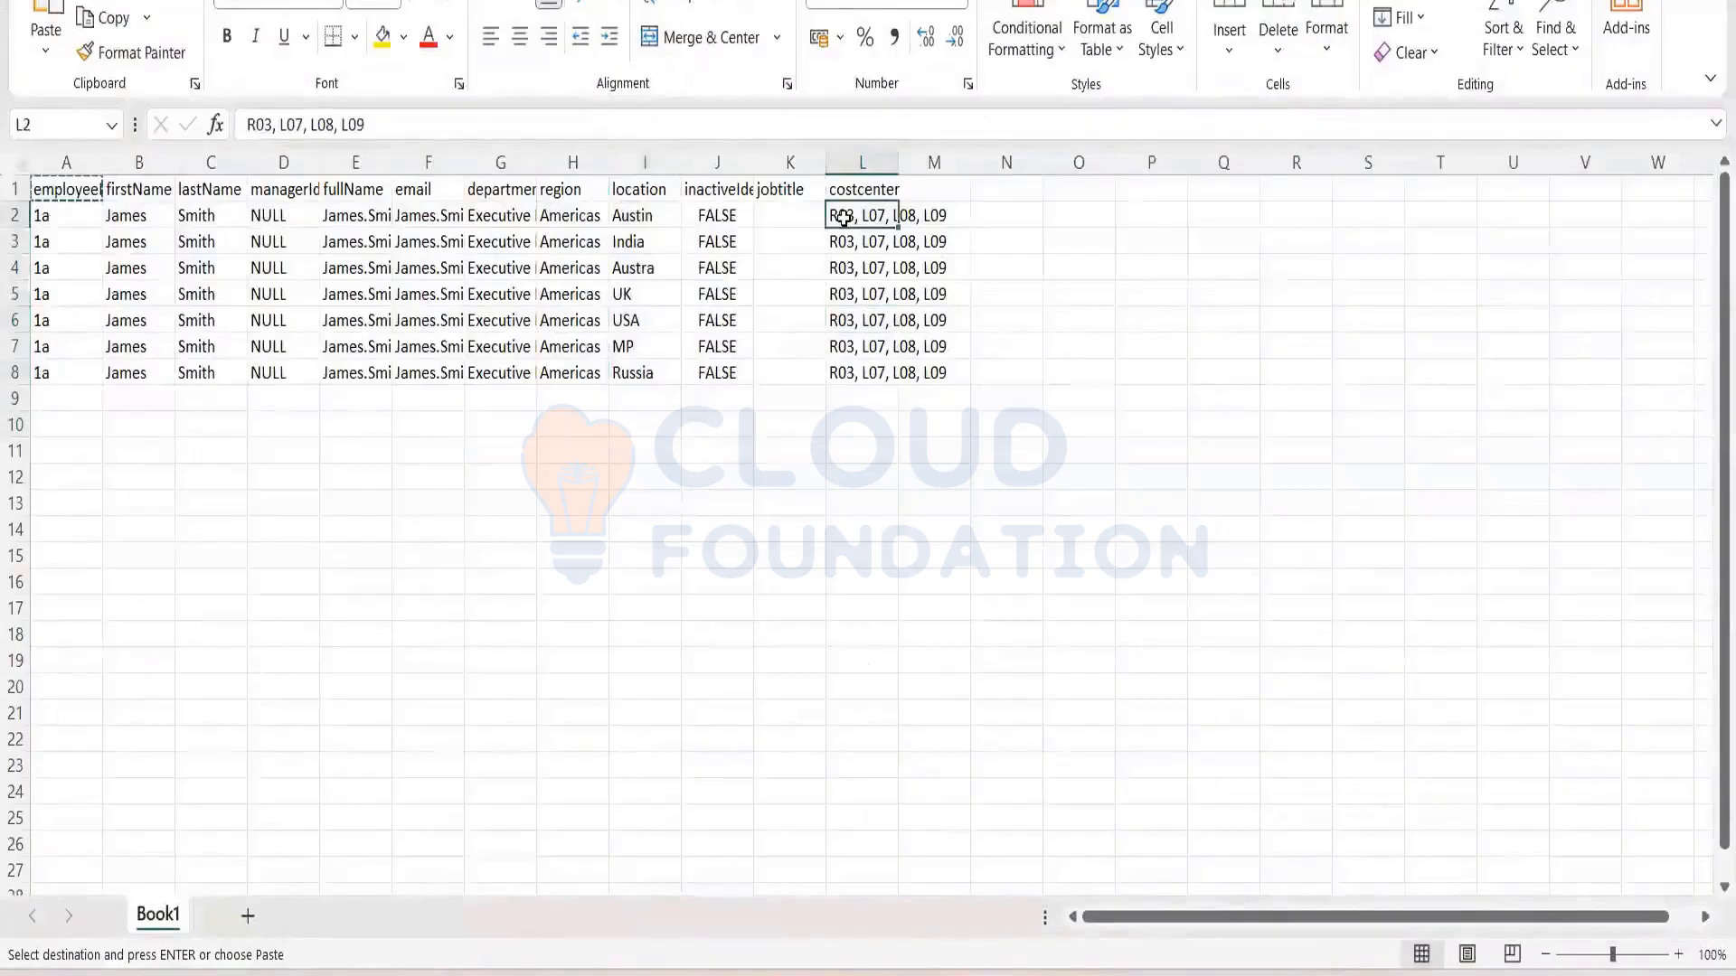
pyautogui.write('1')
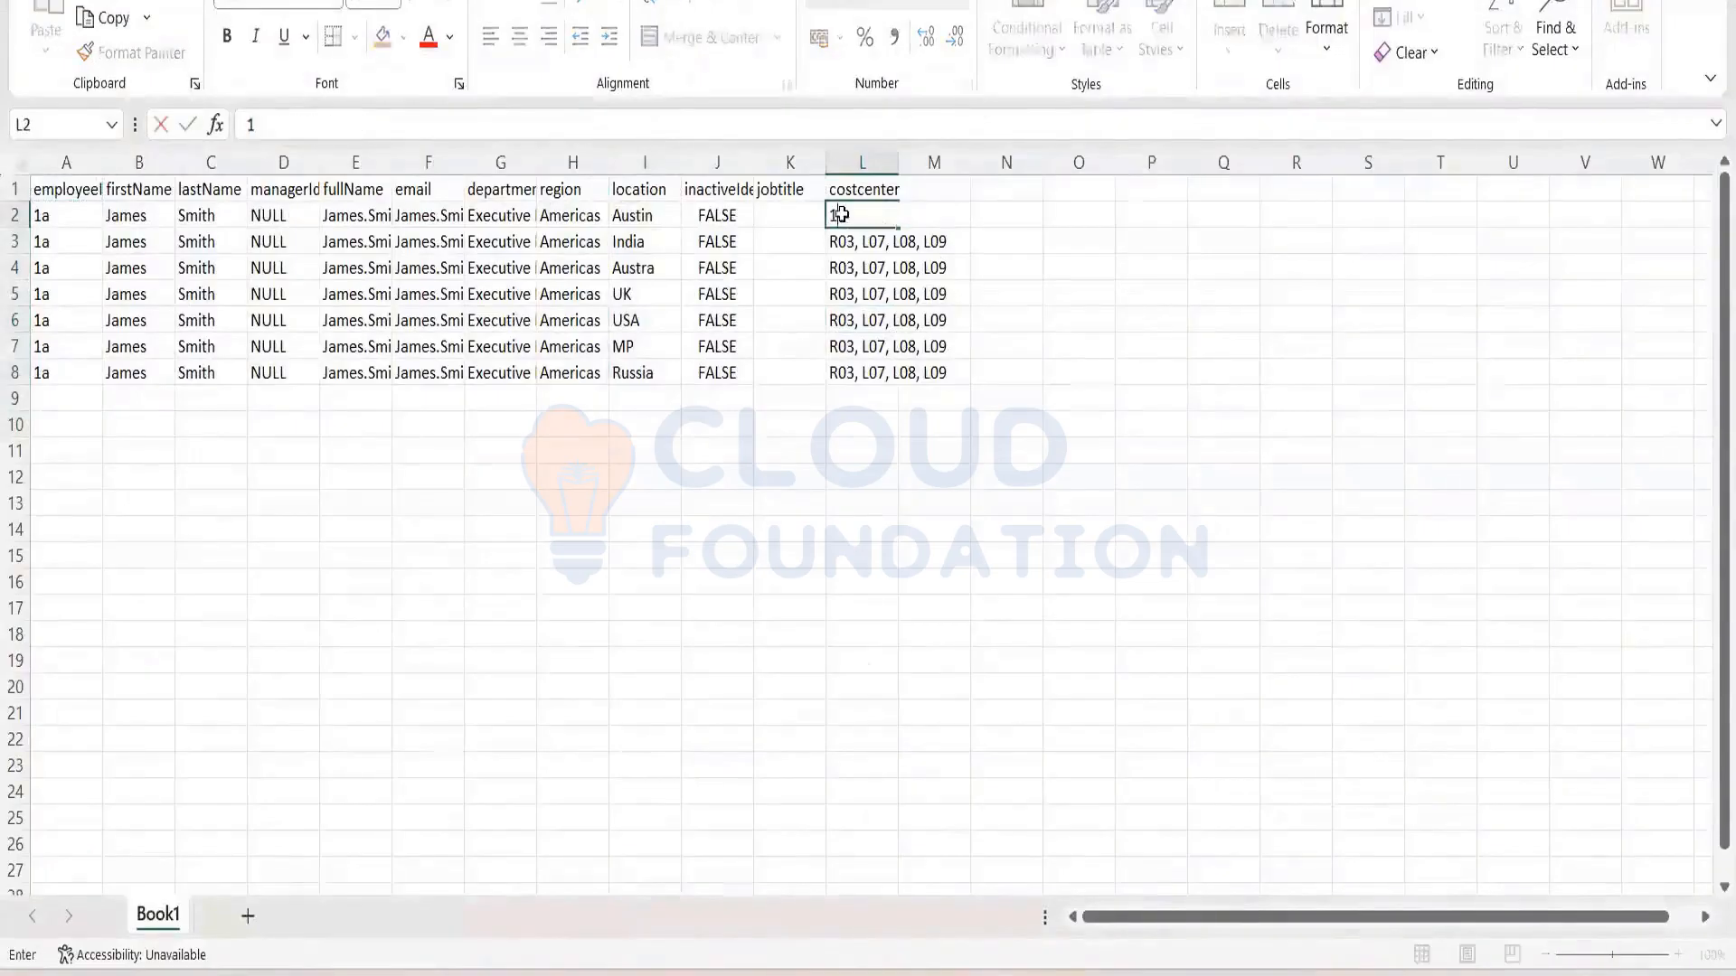
pyautogui.press('Return')
pyautogui.write('2')
pyautogui.press('Return')
pyautogui.write('3')
pyautogui.press('Return')
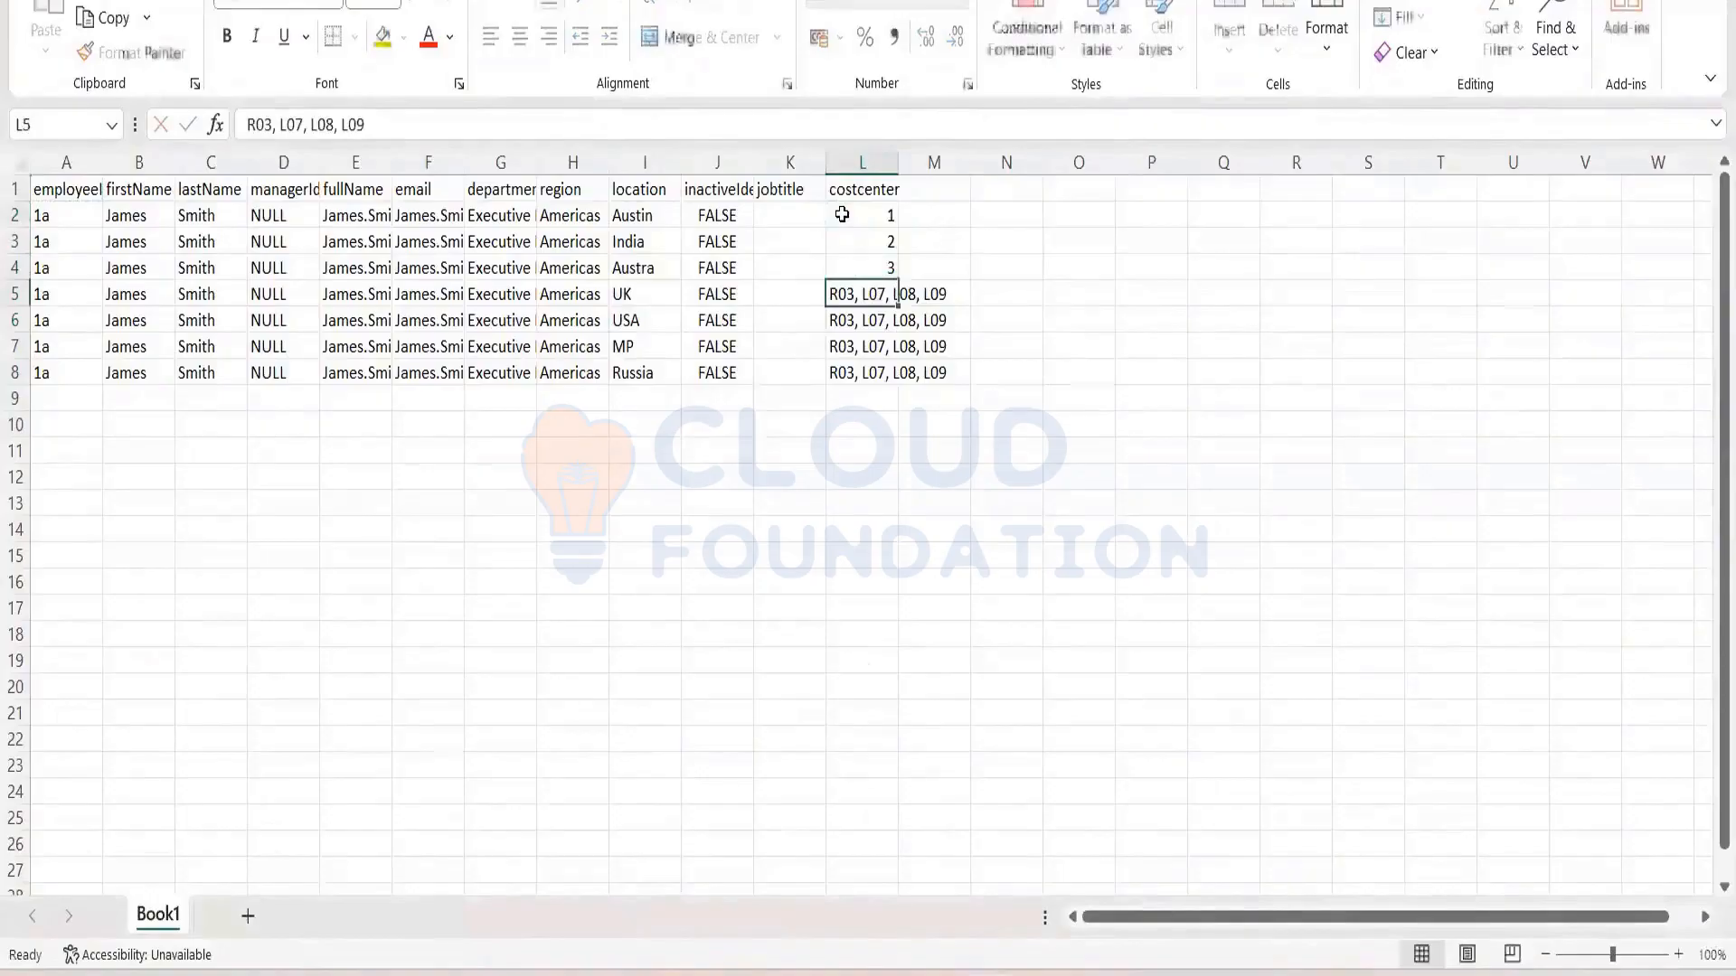
pyautogui.write('4')
pyautogui.press('Return')
pyautogui.write('5')
pyautogui.press('Return')
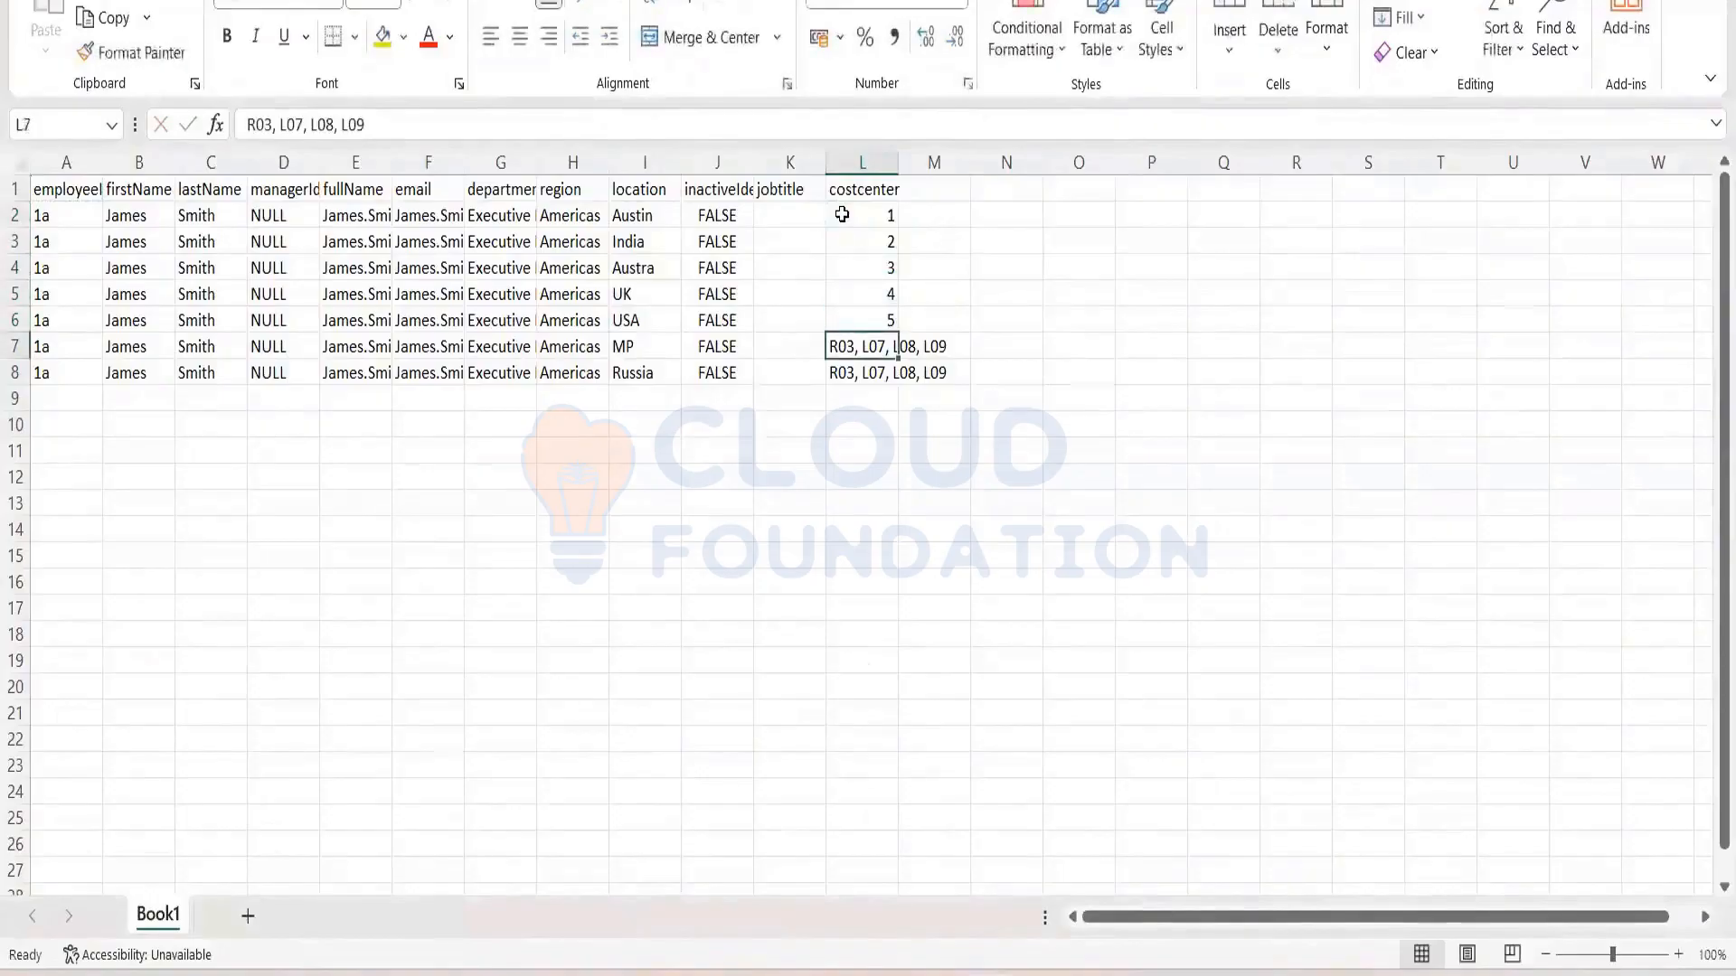
pyautogui.write('6')
pyautogui.press('Return')
pyautogui.write('7')
pyautogui.press('Return')
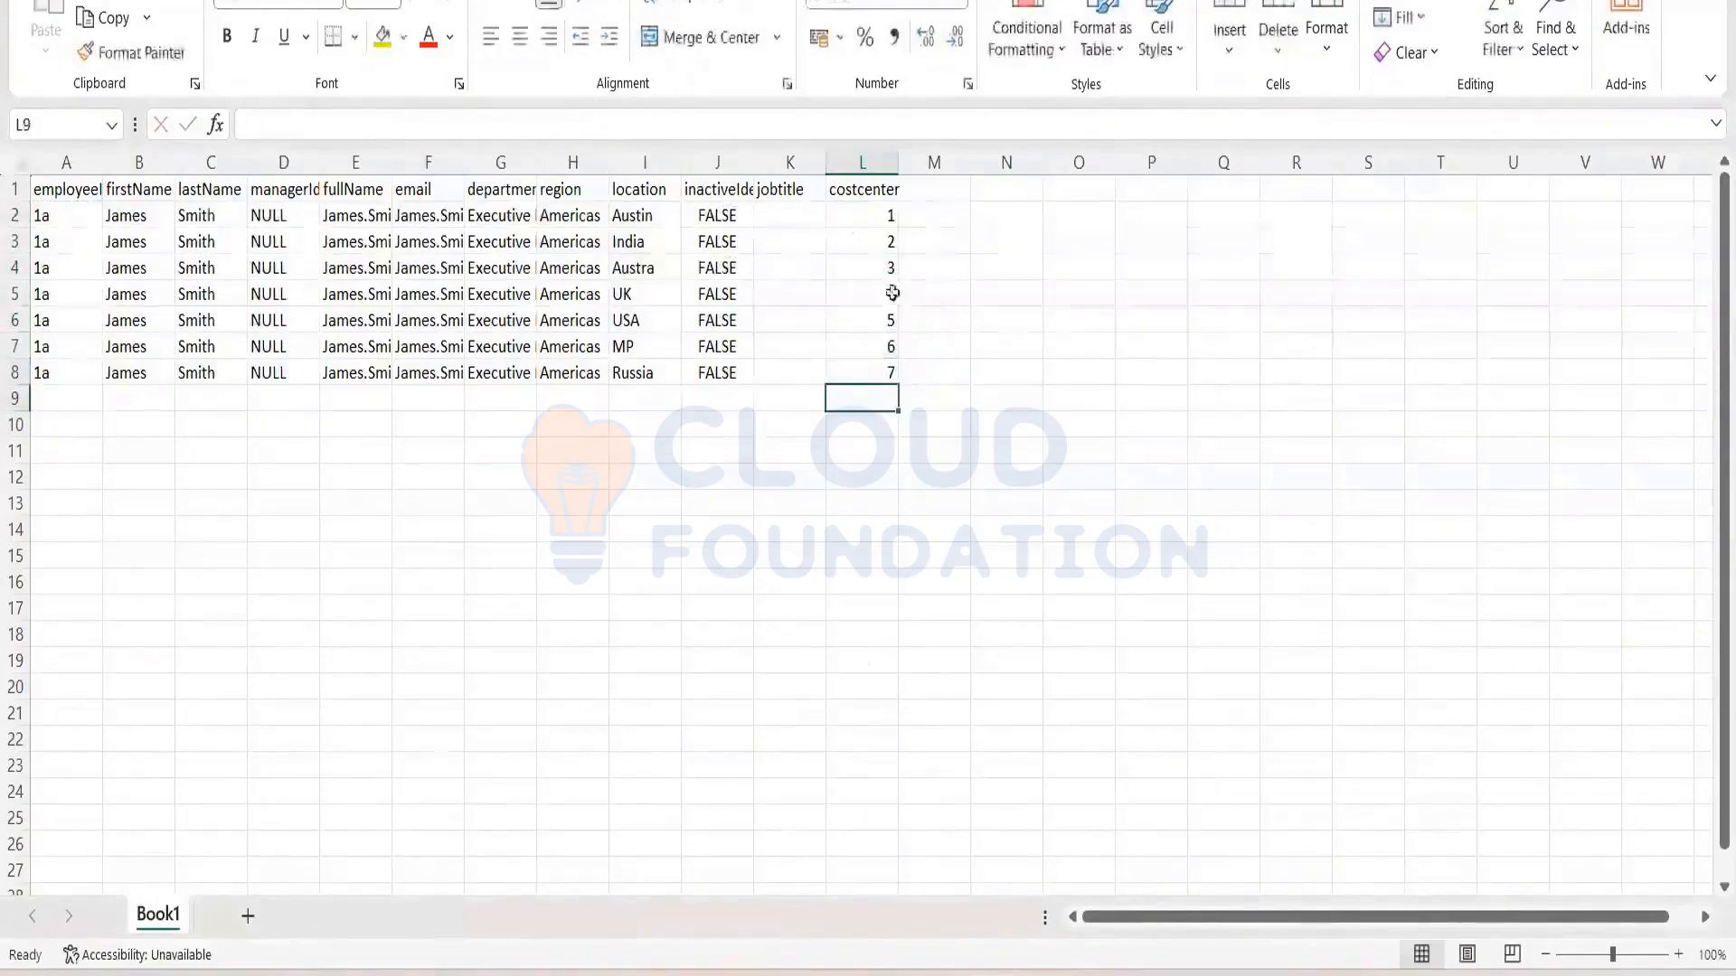
pyautogui.click(951, 342)
pyautogui.moveTo(866, 214); pyautogui.dragTo(882, 374)
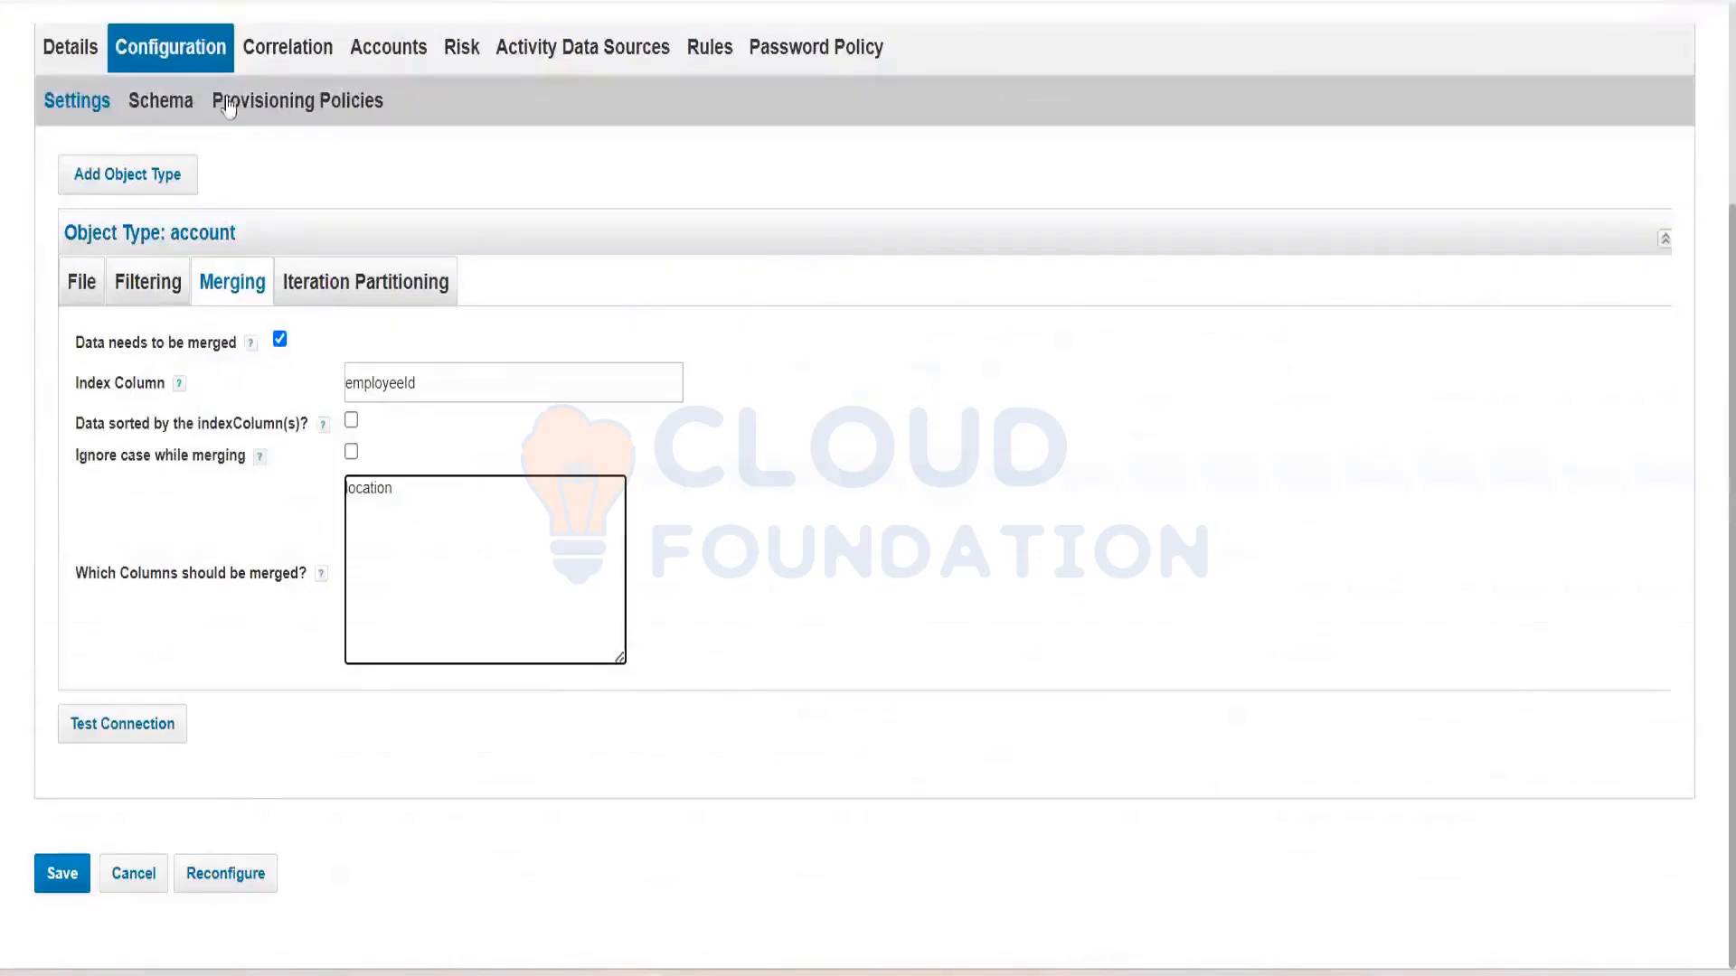
# Preview the account data from the SailPoint schema, enlarge the preview window to inspect the merged record's columns, and close it
pyautogui.click(181, 105)
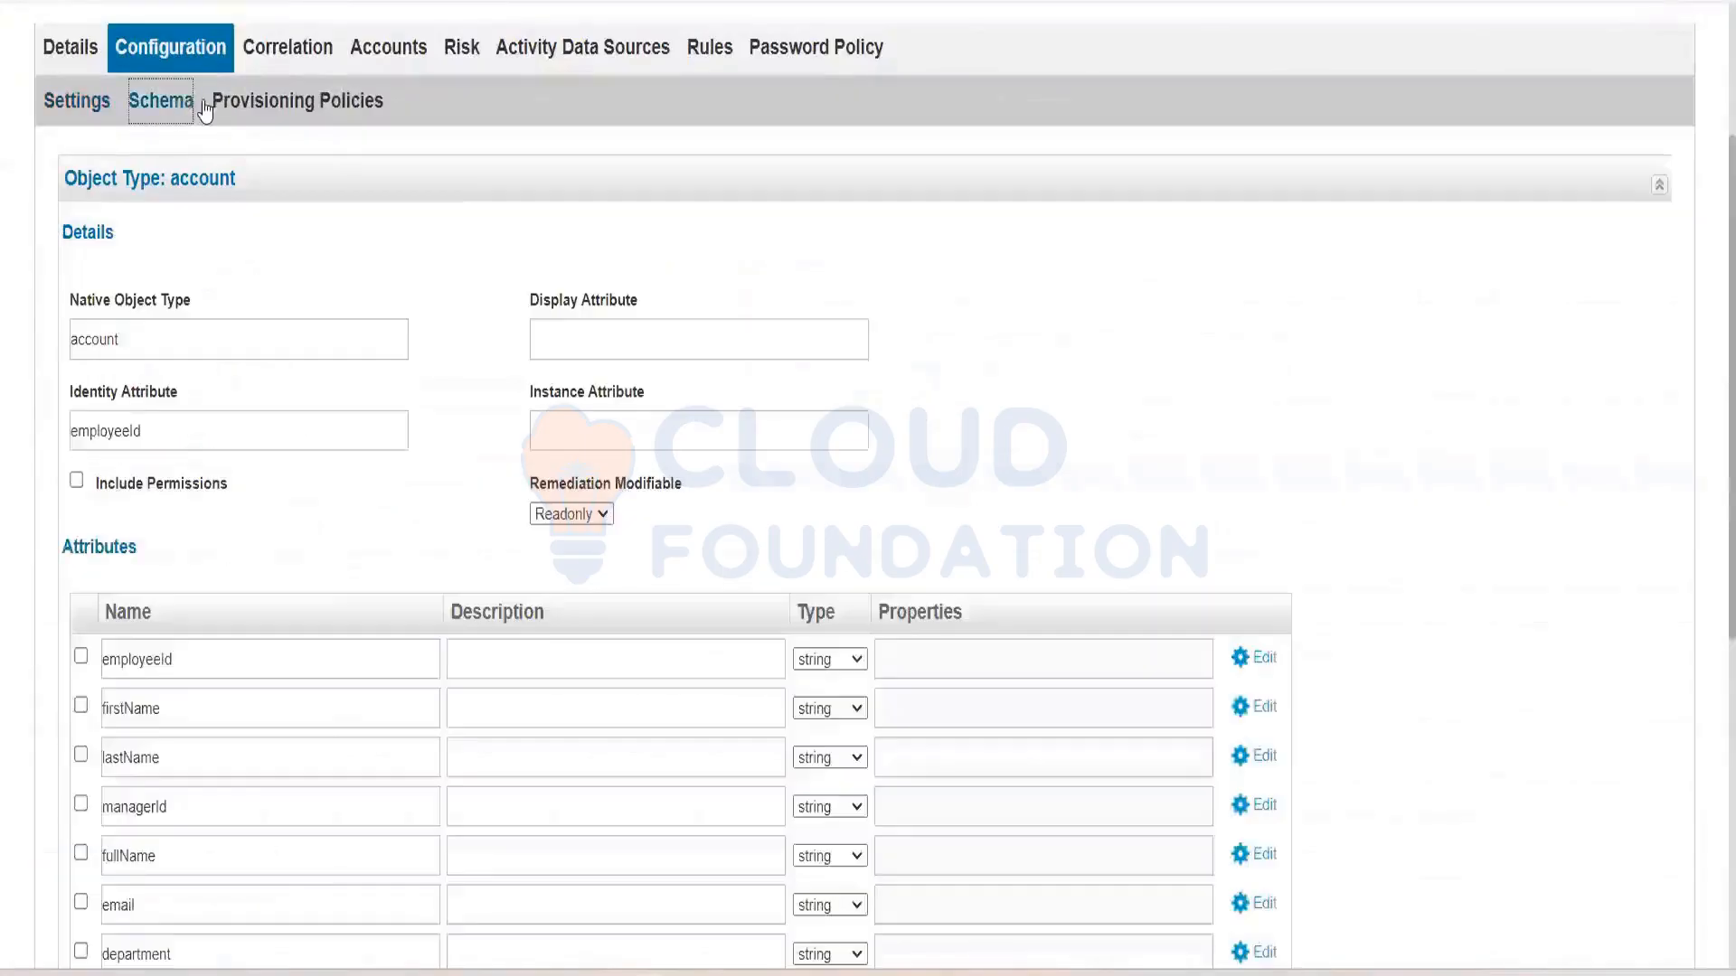
pyautogui.scroll(-5, 260, 800)
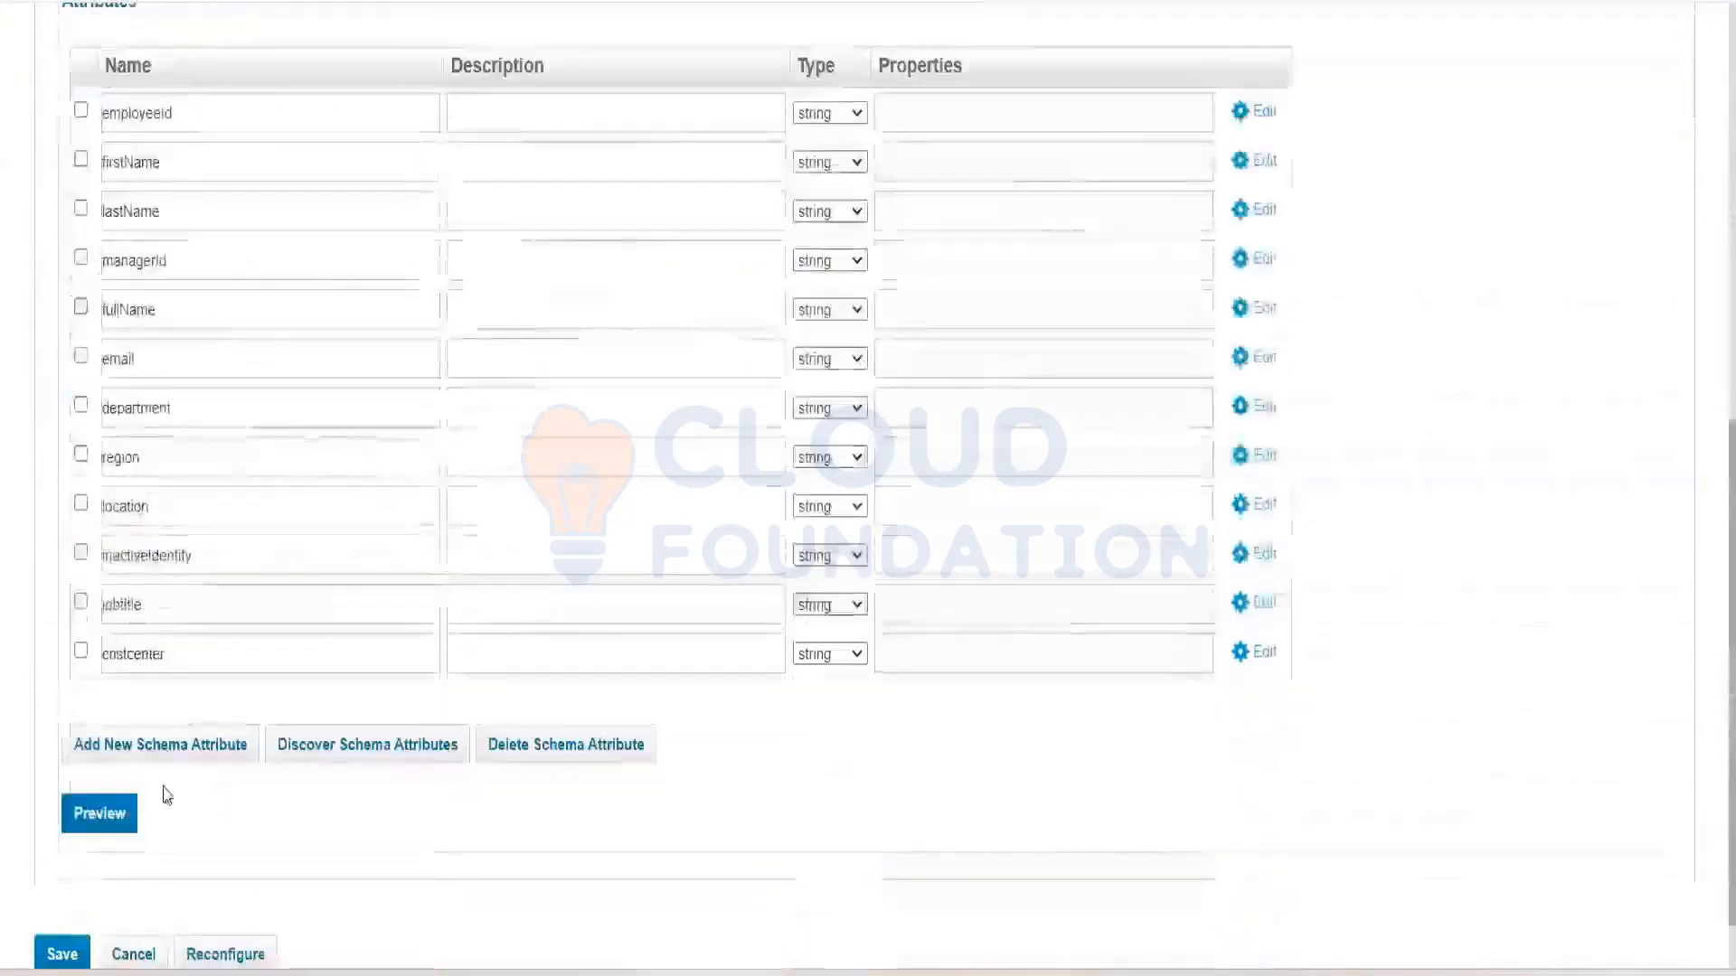
pyautogui.click(89, 819)
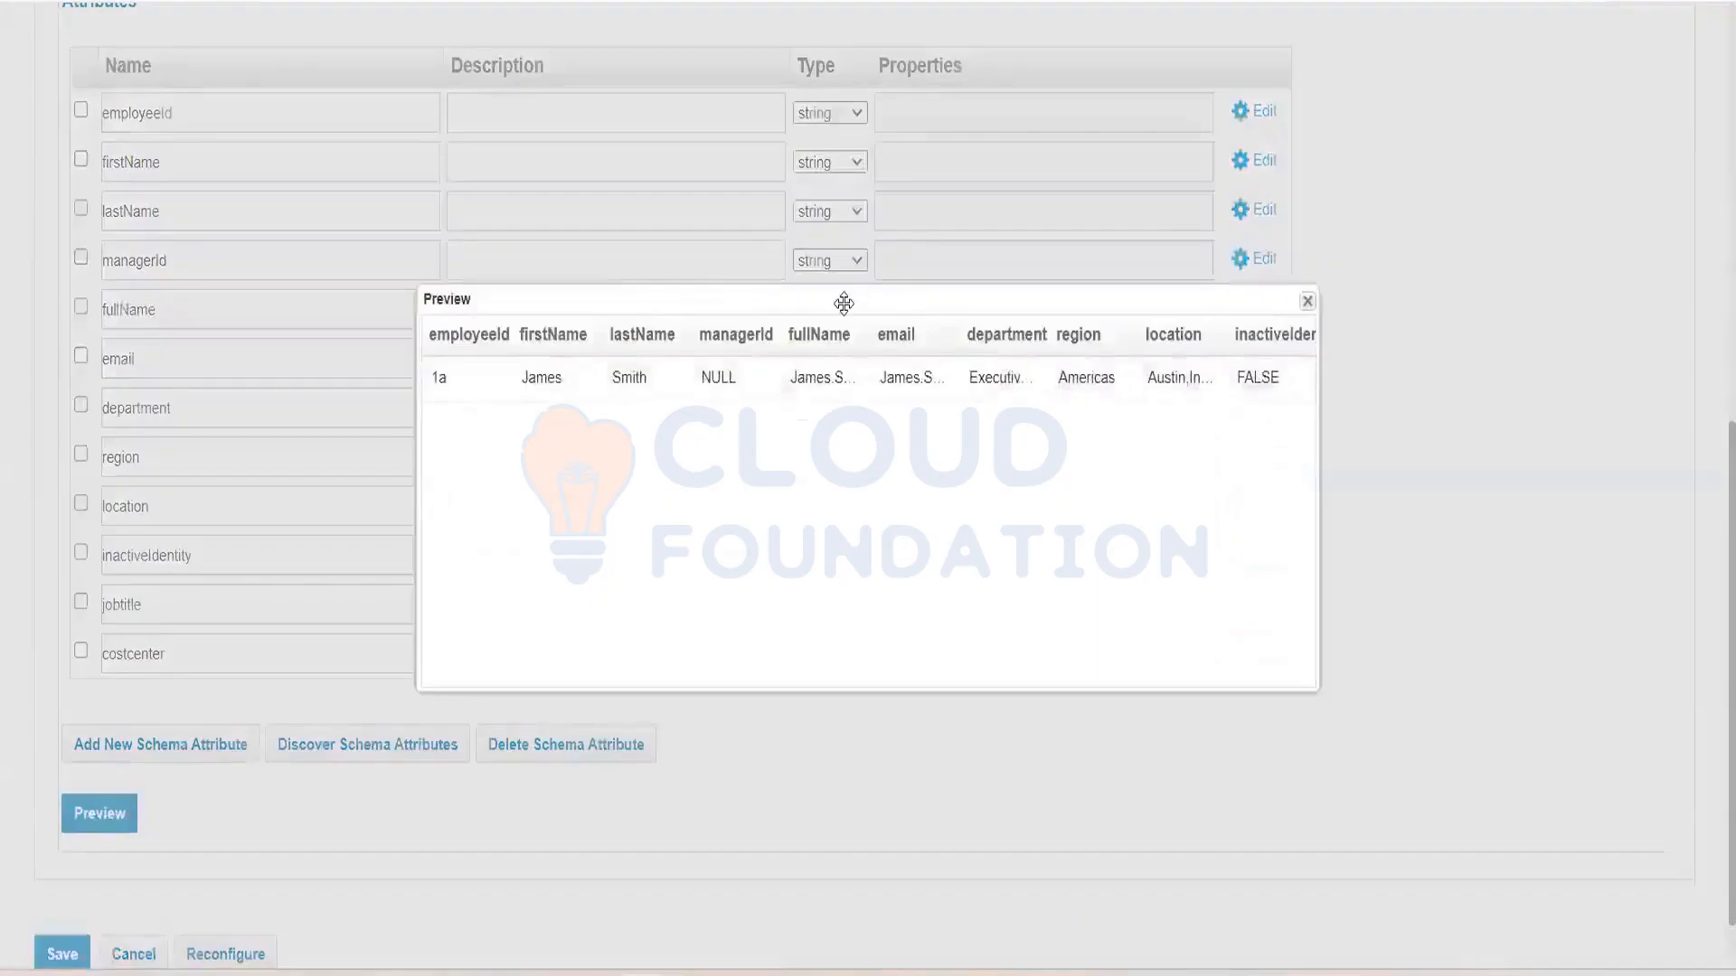
pyautogui.moveTo(841, 298); pyautogui.dragTo(479, 250)
pyautogui.moveTo(951, 638); pyautogui.dragTo(1512, 803)
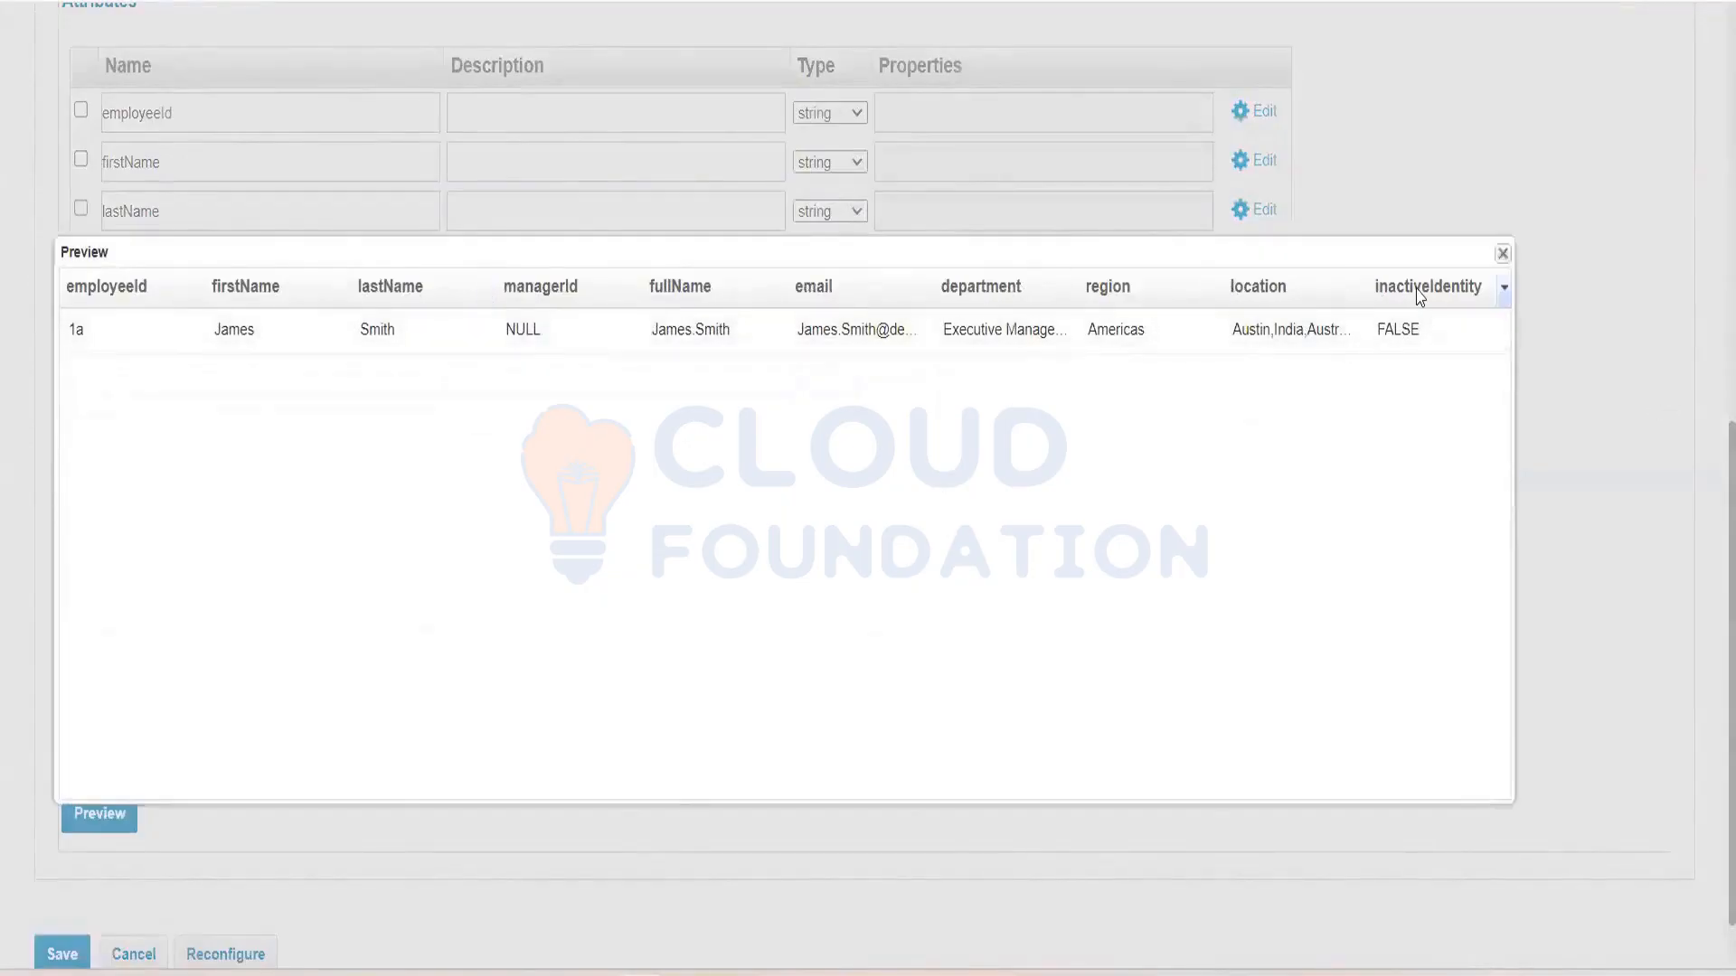
pyautogui.click(1502, 255)
# Check the costcenter attribute's name in the account schema's attribute list
pyautogui.scroll(9, 118, 308)
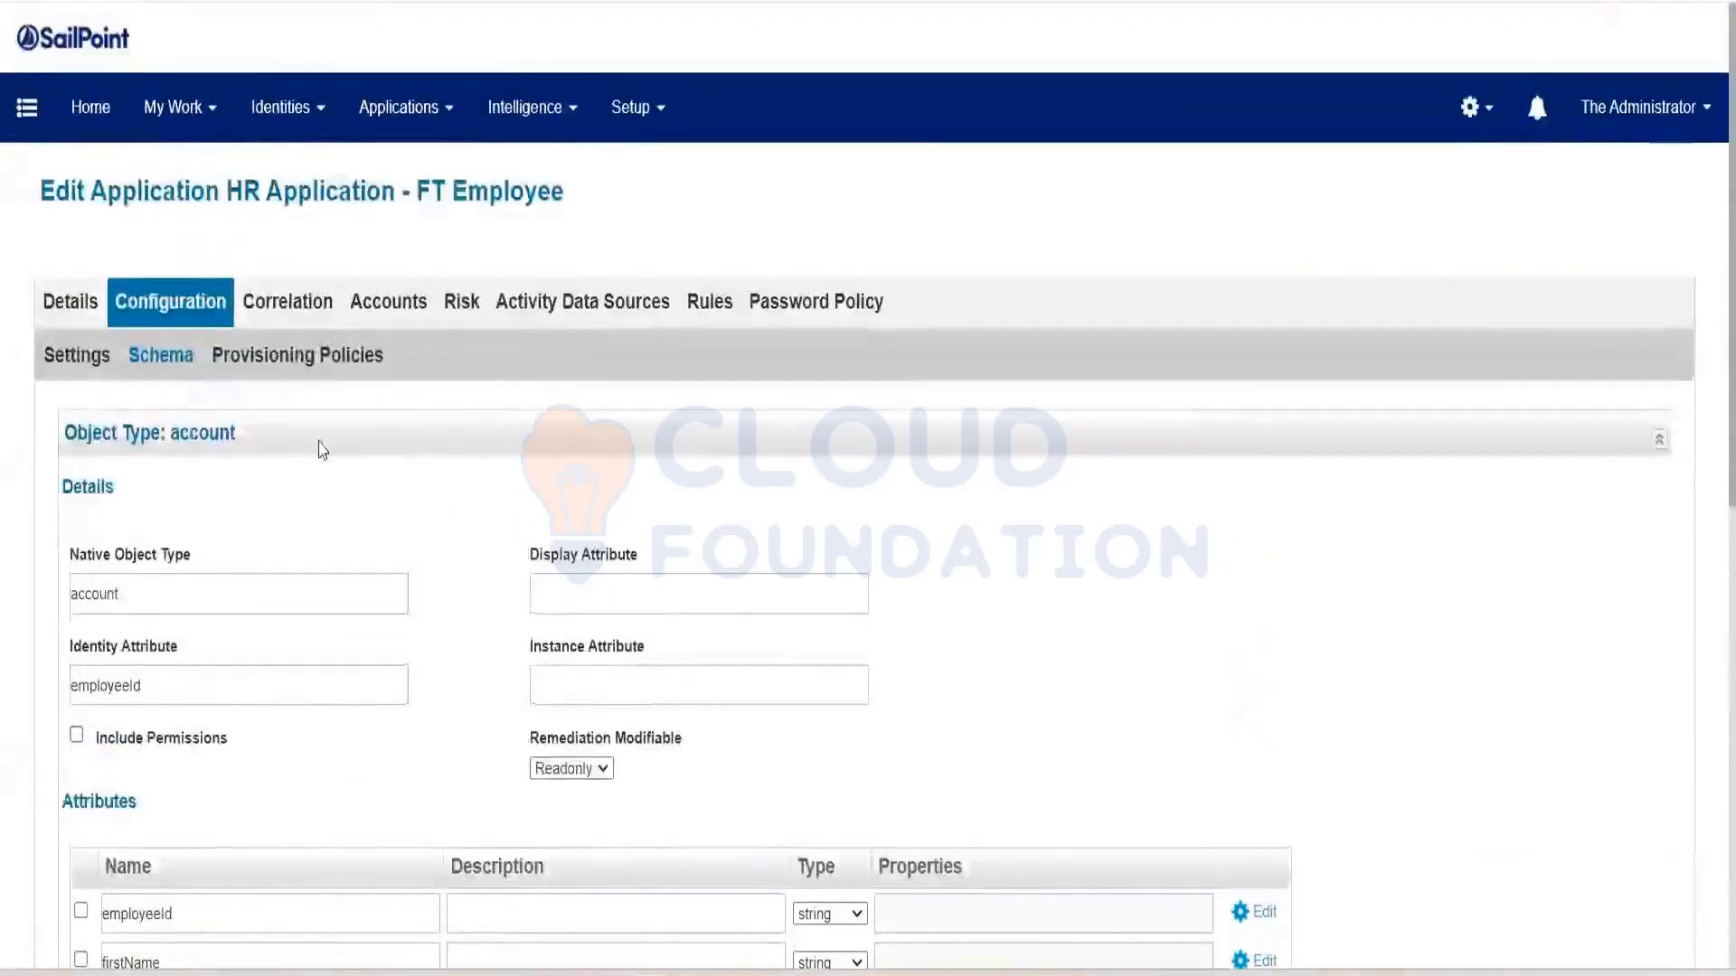
pyautogui.scroll(-9, 322, 449)
pyautogui.doubleClick(183, 635)
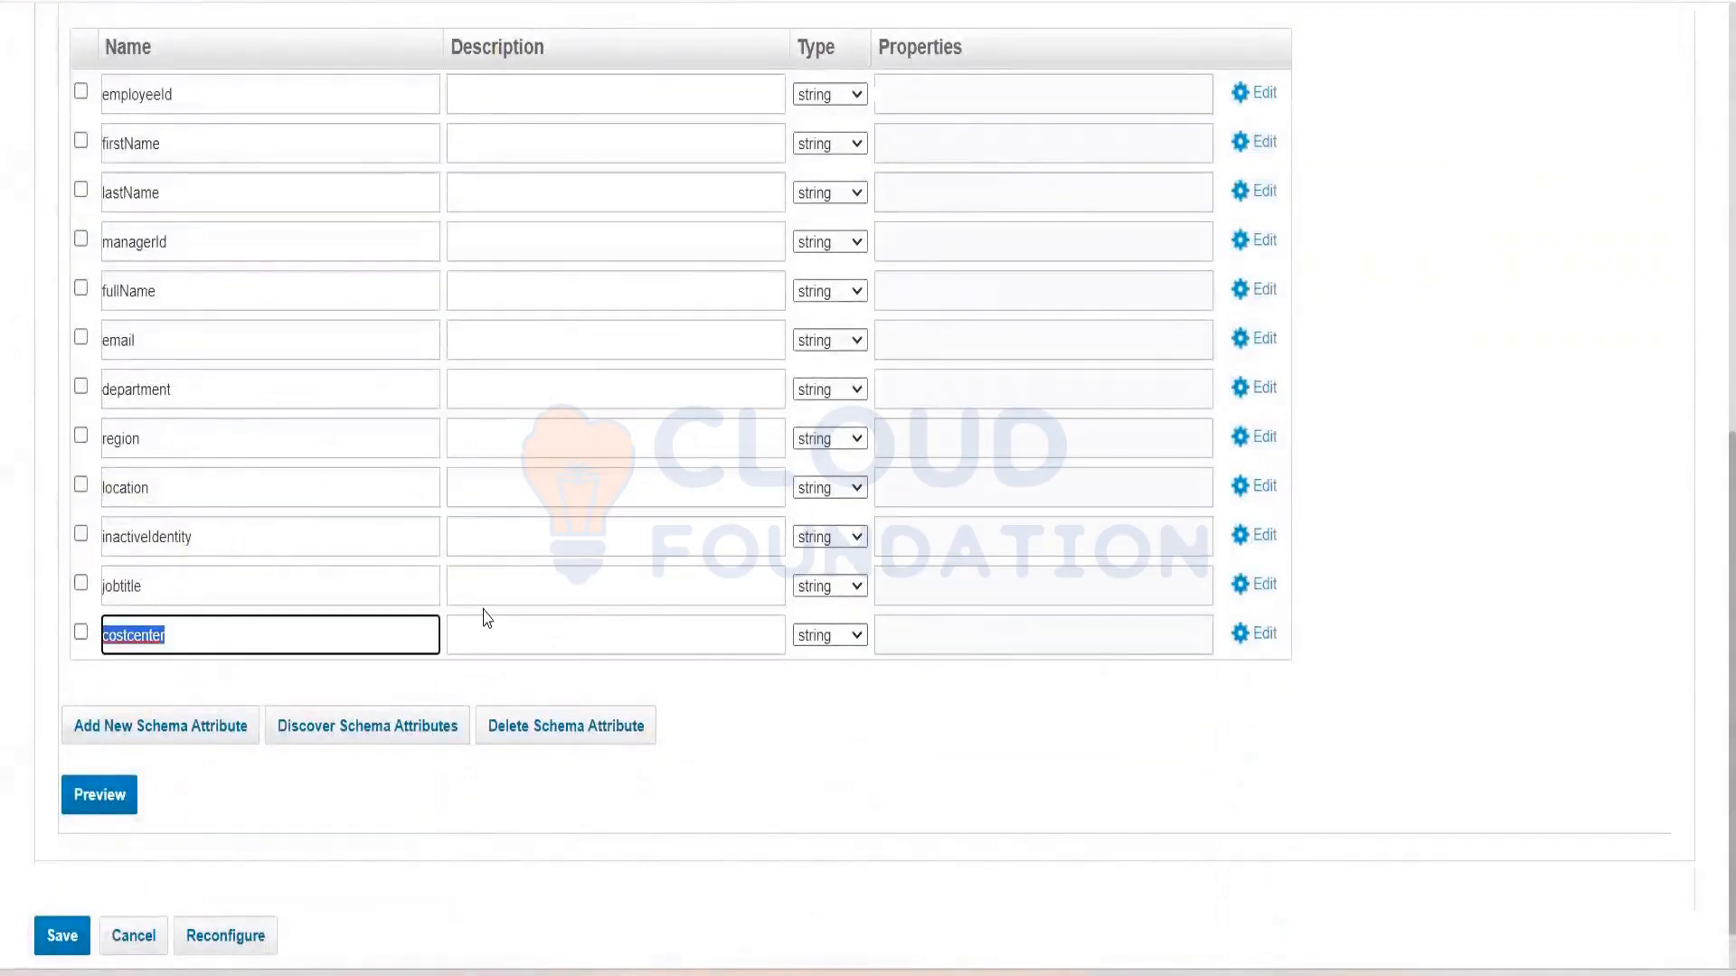
pyautogui.scroll(6, 382, 549)
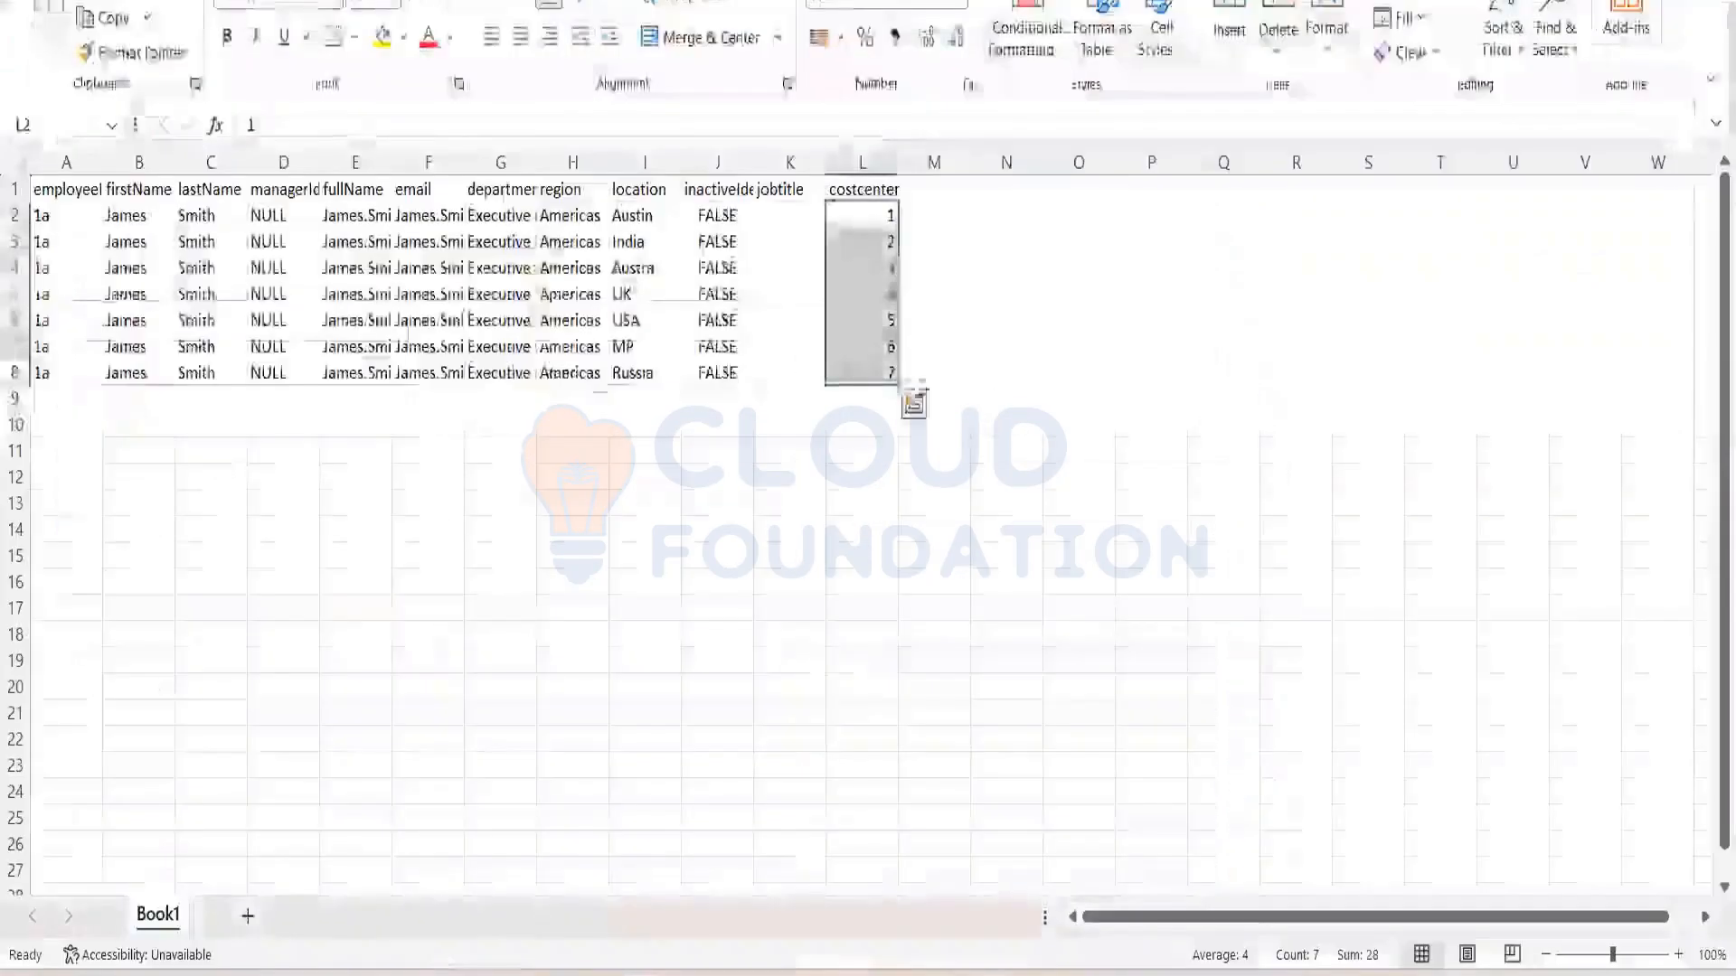
# In the Book1 workbook, move the costcenter values 1 to 7 into the department column from G2, and autofit the jobtitle and department columns
pyautogui.click(792, 318)
pyautogui.click(783, 189)
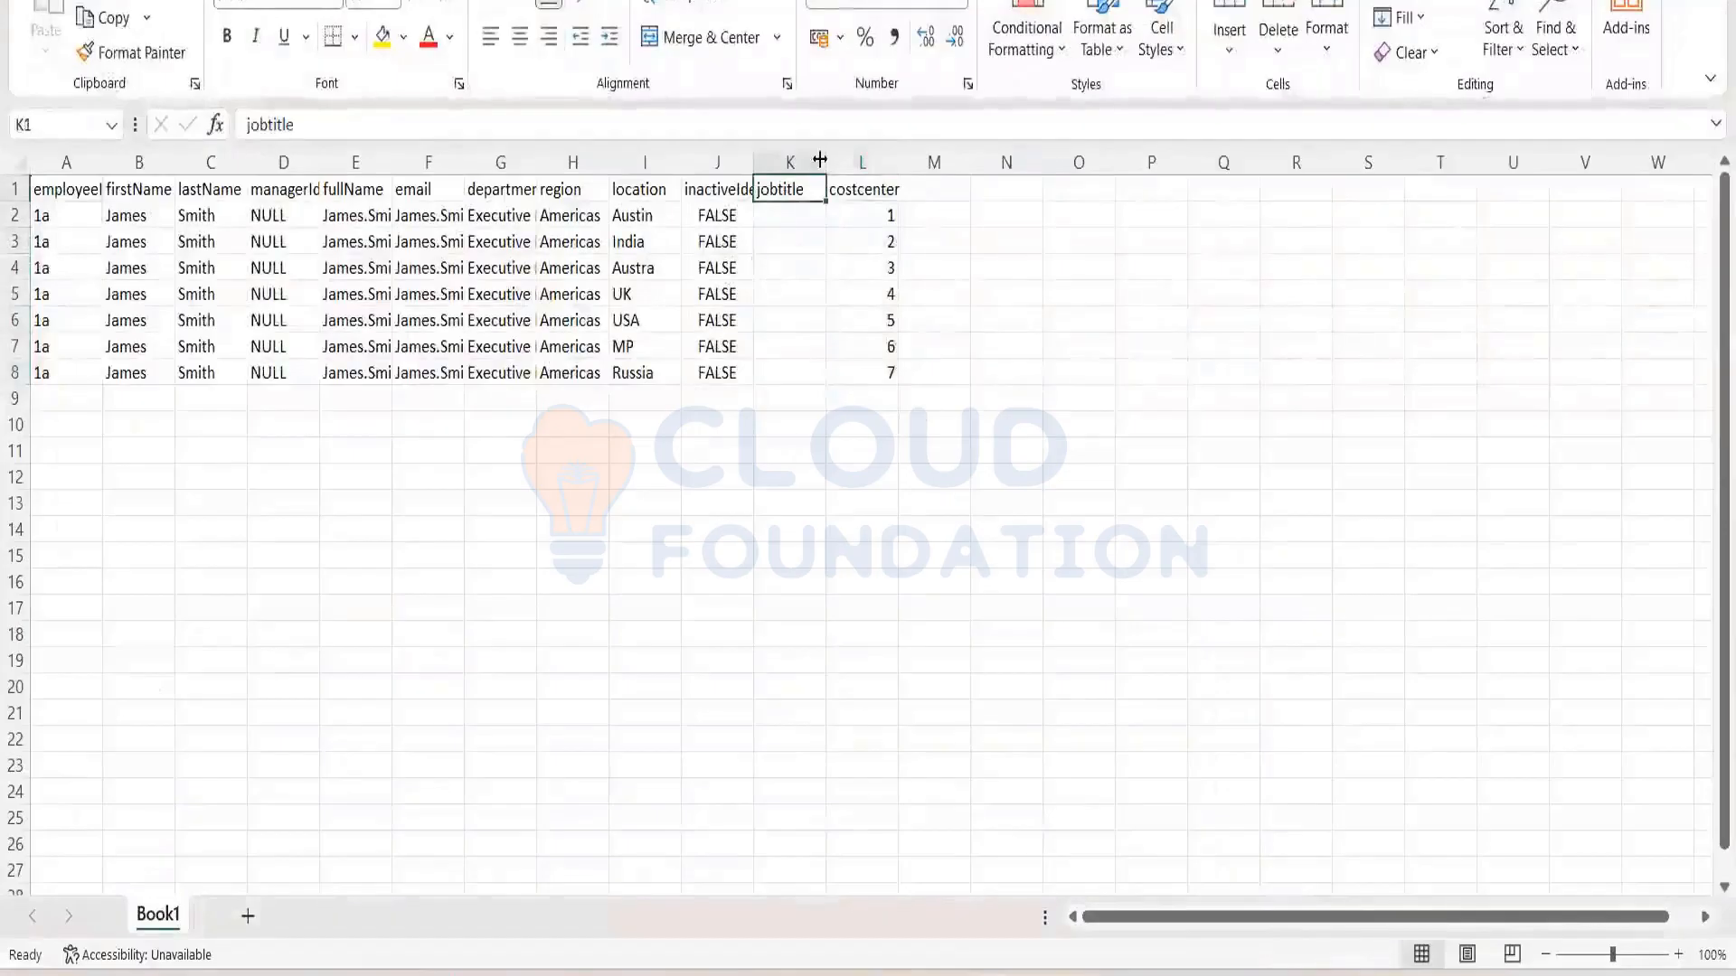
pyautogui.doubleClick(825, 163)
pyautogui.moveTo(859, 217); pyautogui.dragTo(872, 378)
pyautogui.hotkey('ctrl', 'x')
pyautogui.click(495, 215)
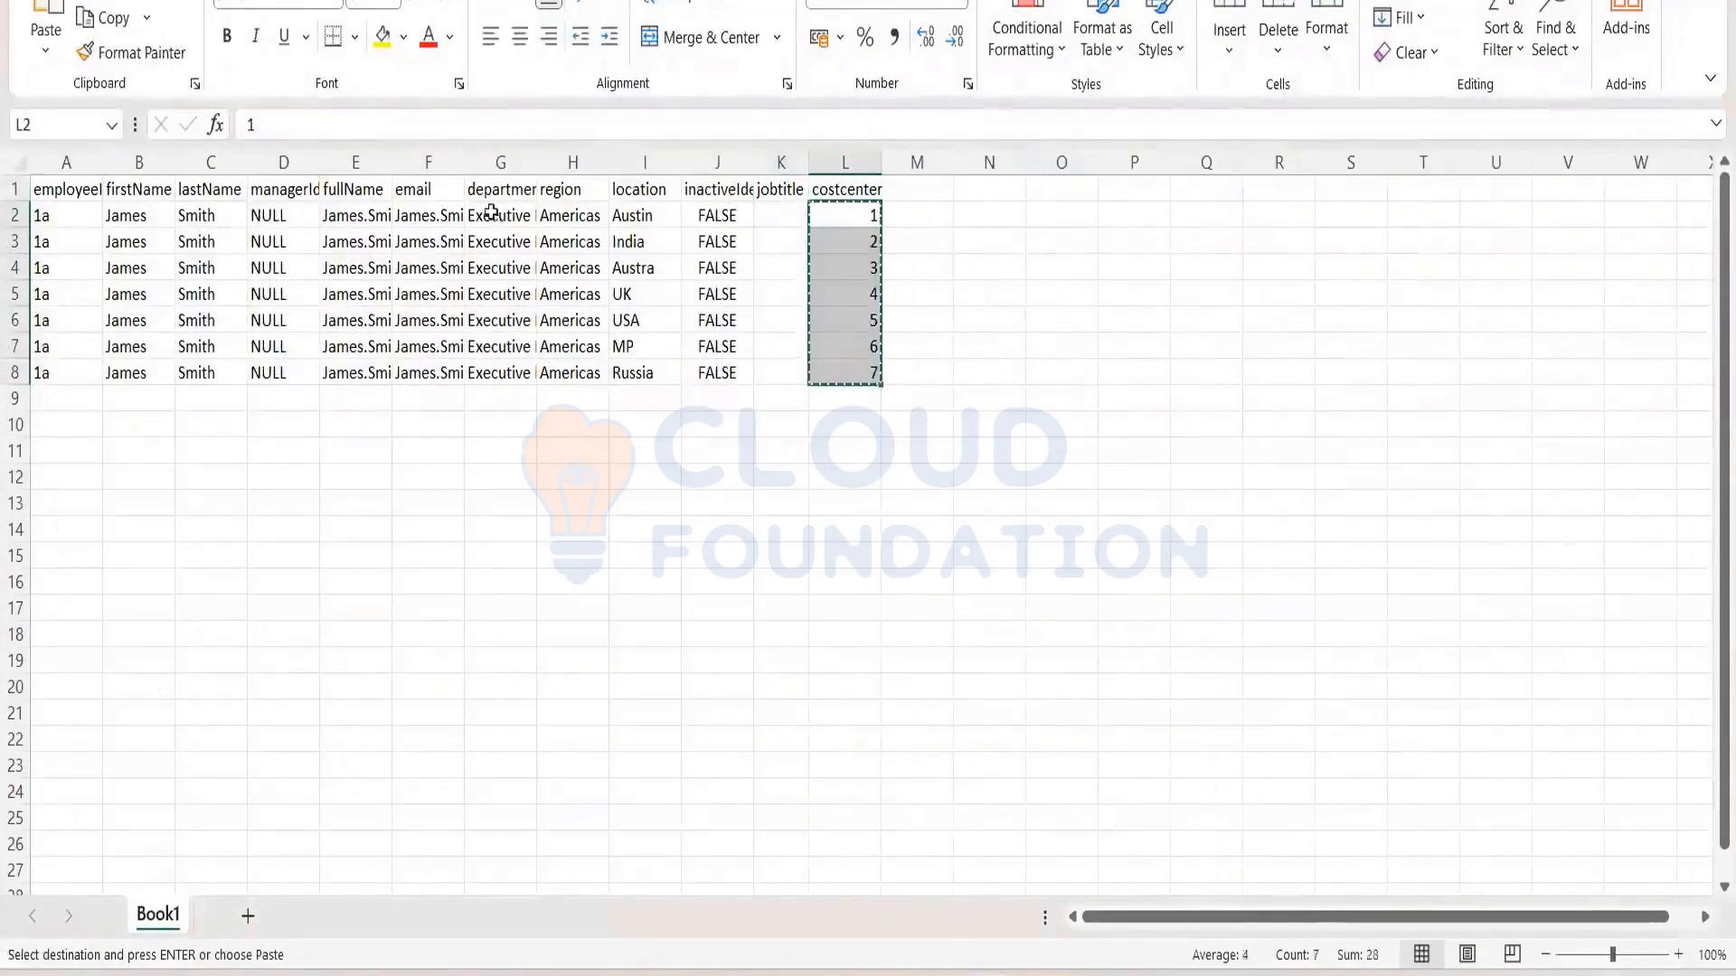
pyautogui.hotkey('ctrl', 'v')
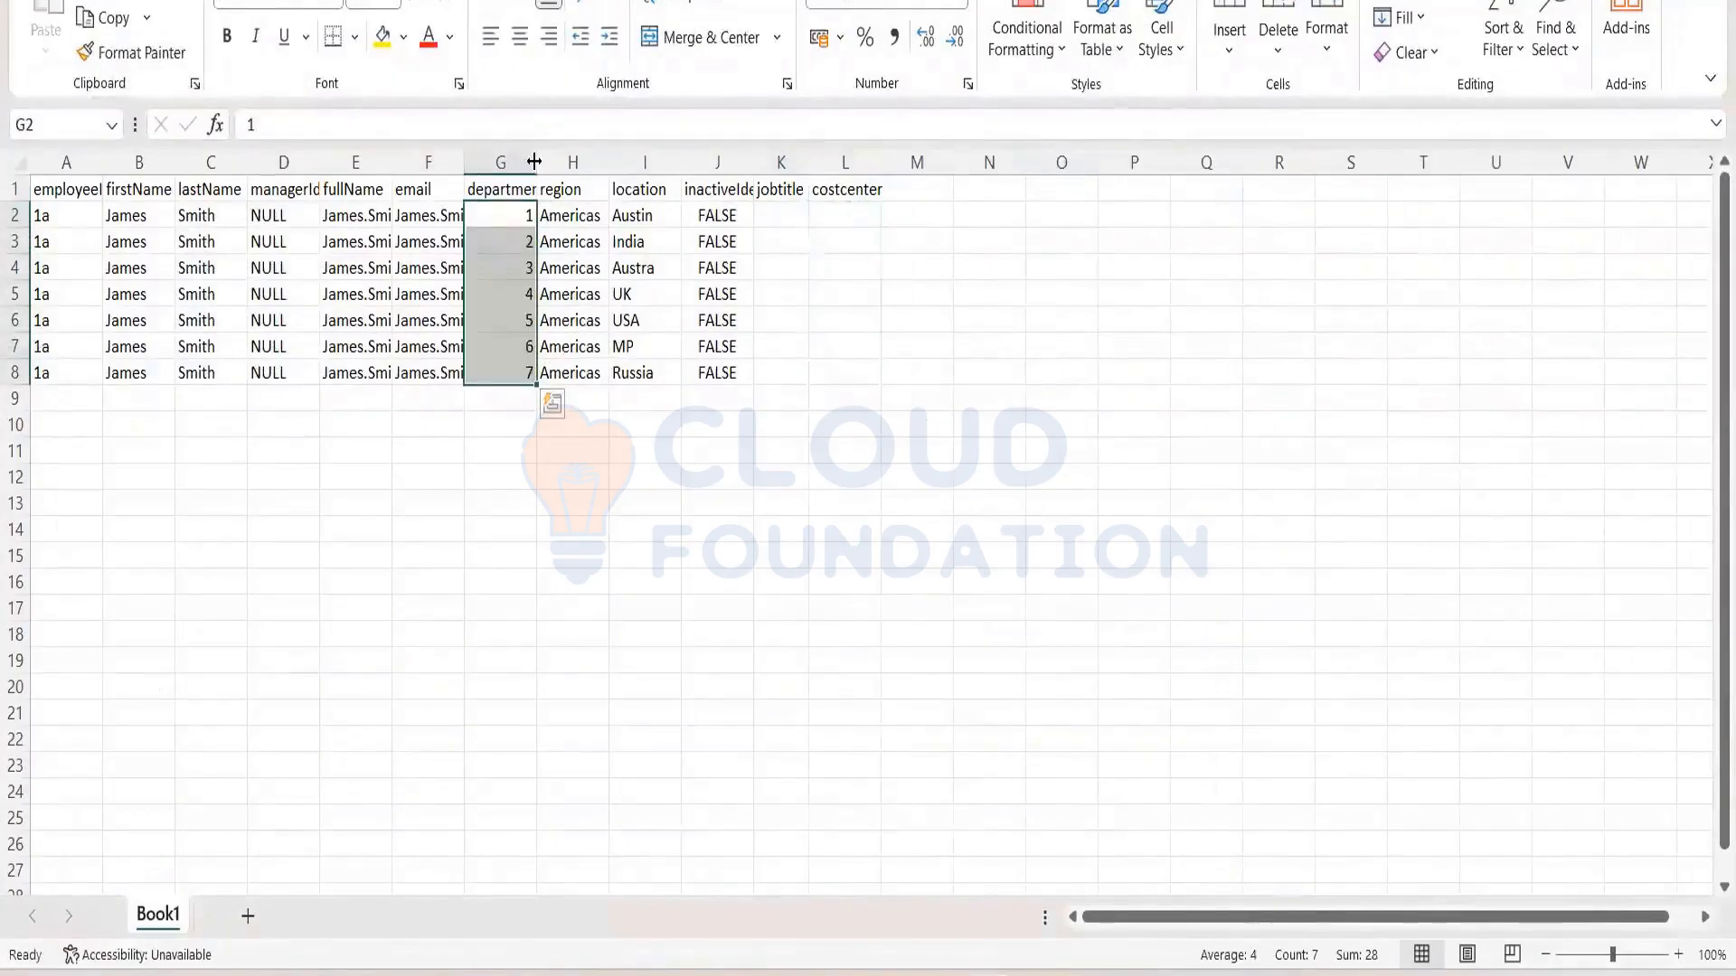
pyautogui.doubleClick(537, 163)
pyautogui.click(730, 451)
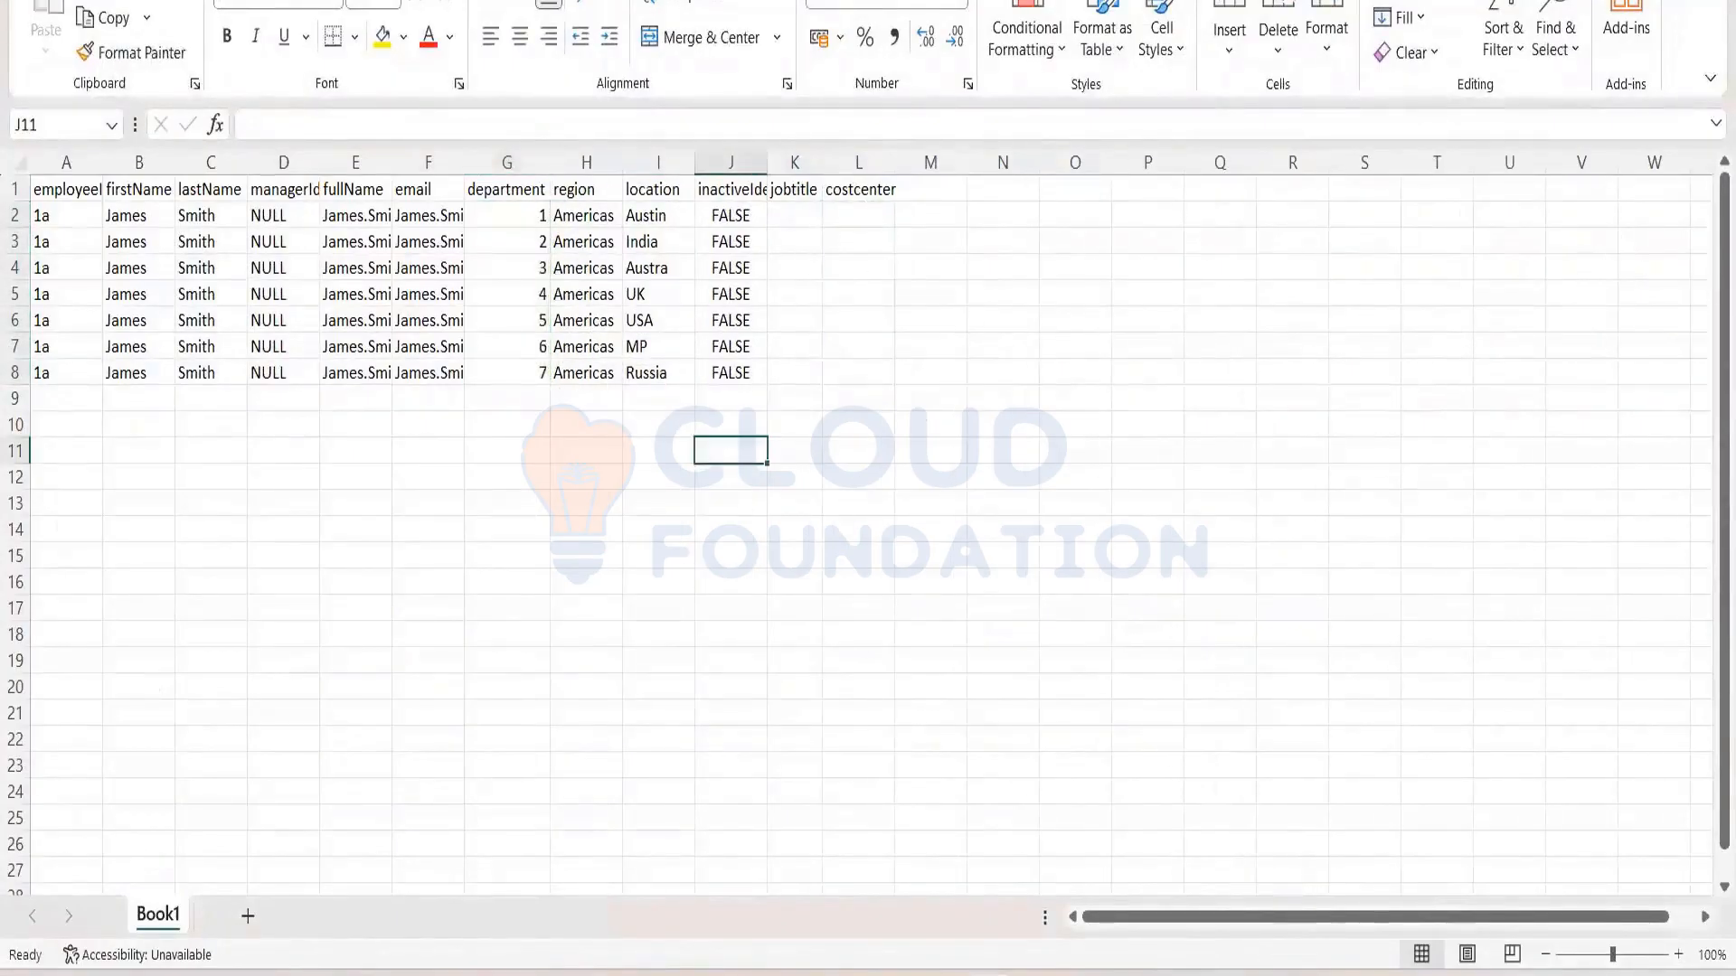
# Preview the account data from the SailPoint schema and enlarge the preview window to inspect the merged record's department and location columns
pyautogui.click(615, 974)
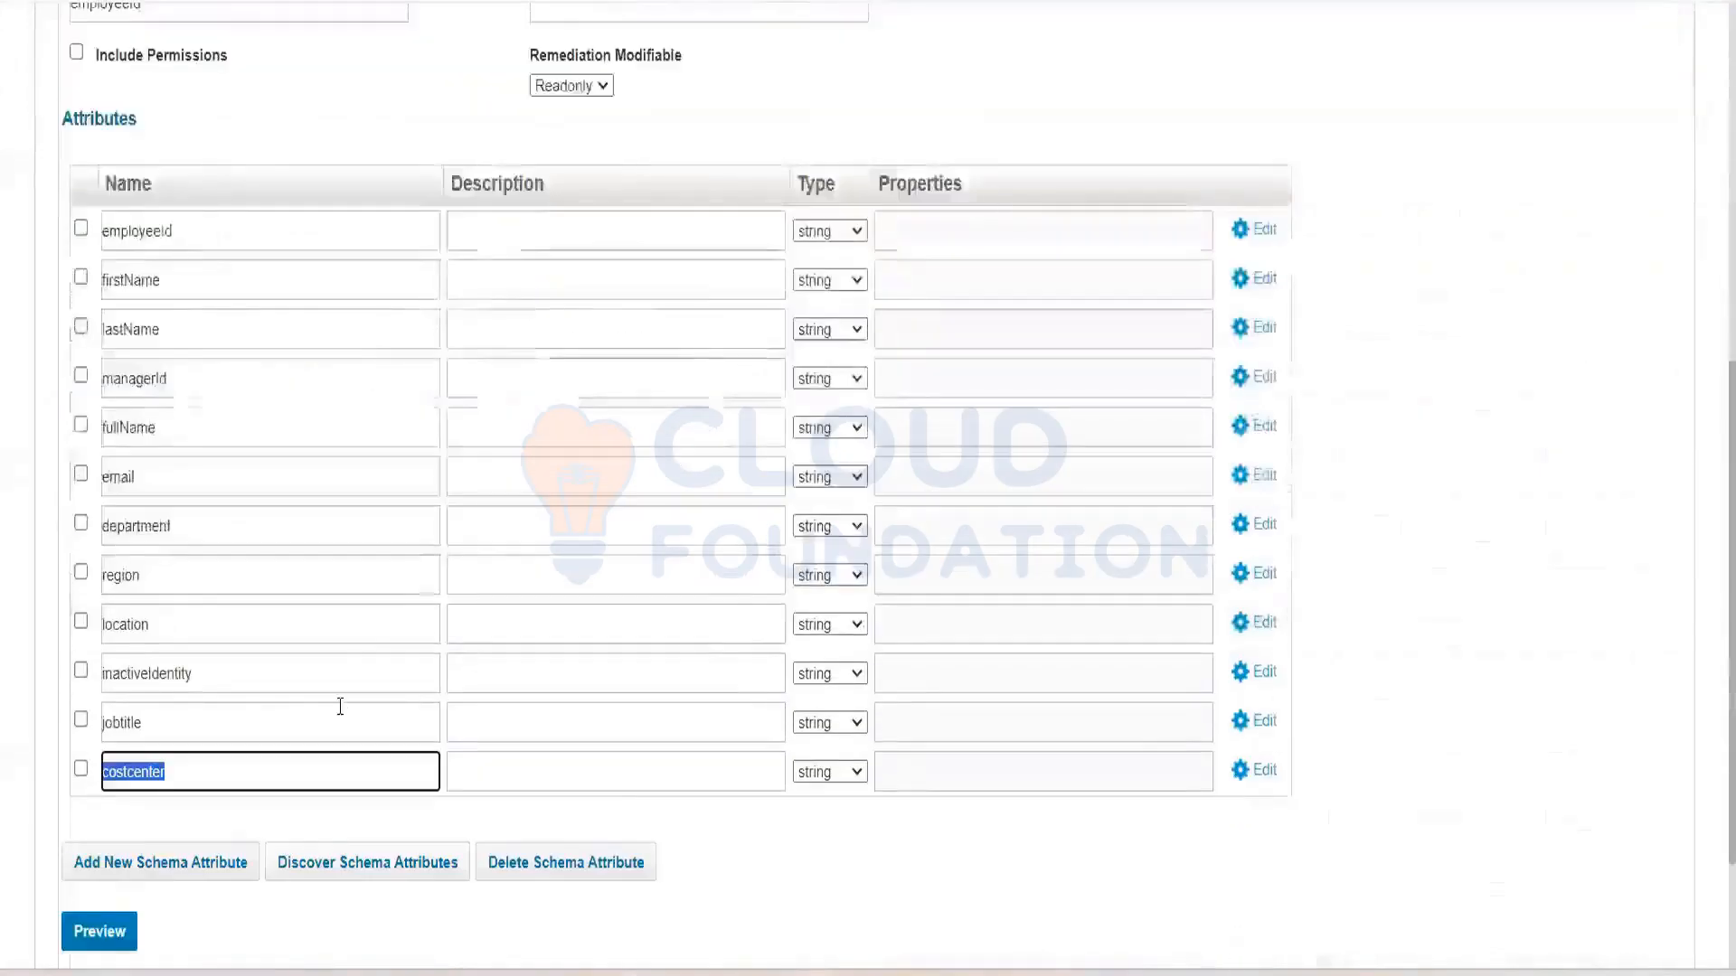
pyautogui.scroll(-2, 340, 707)
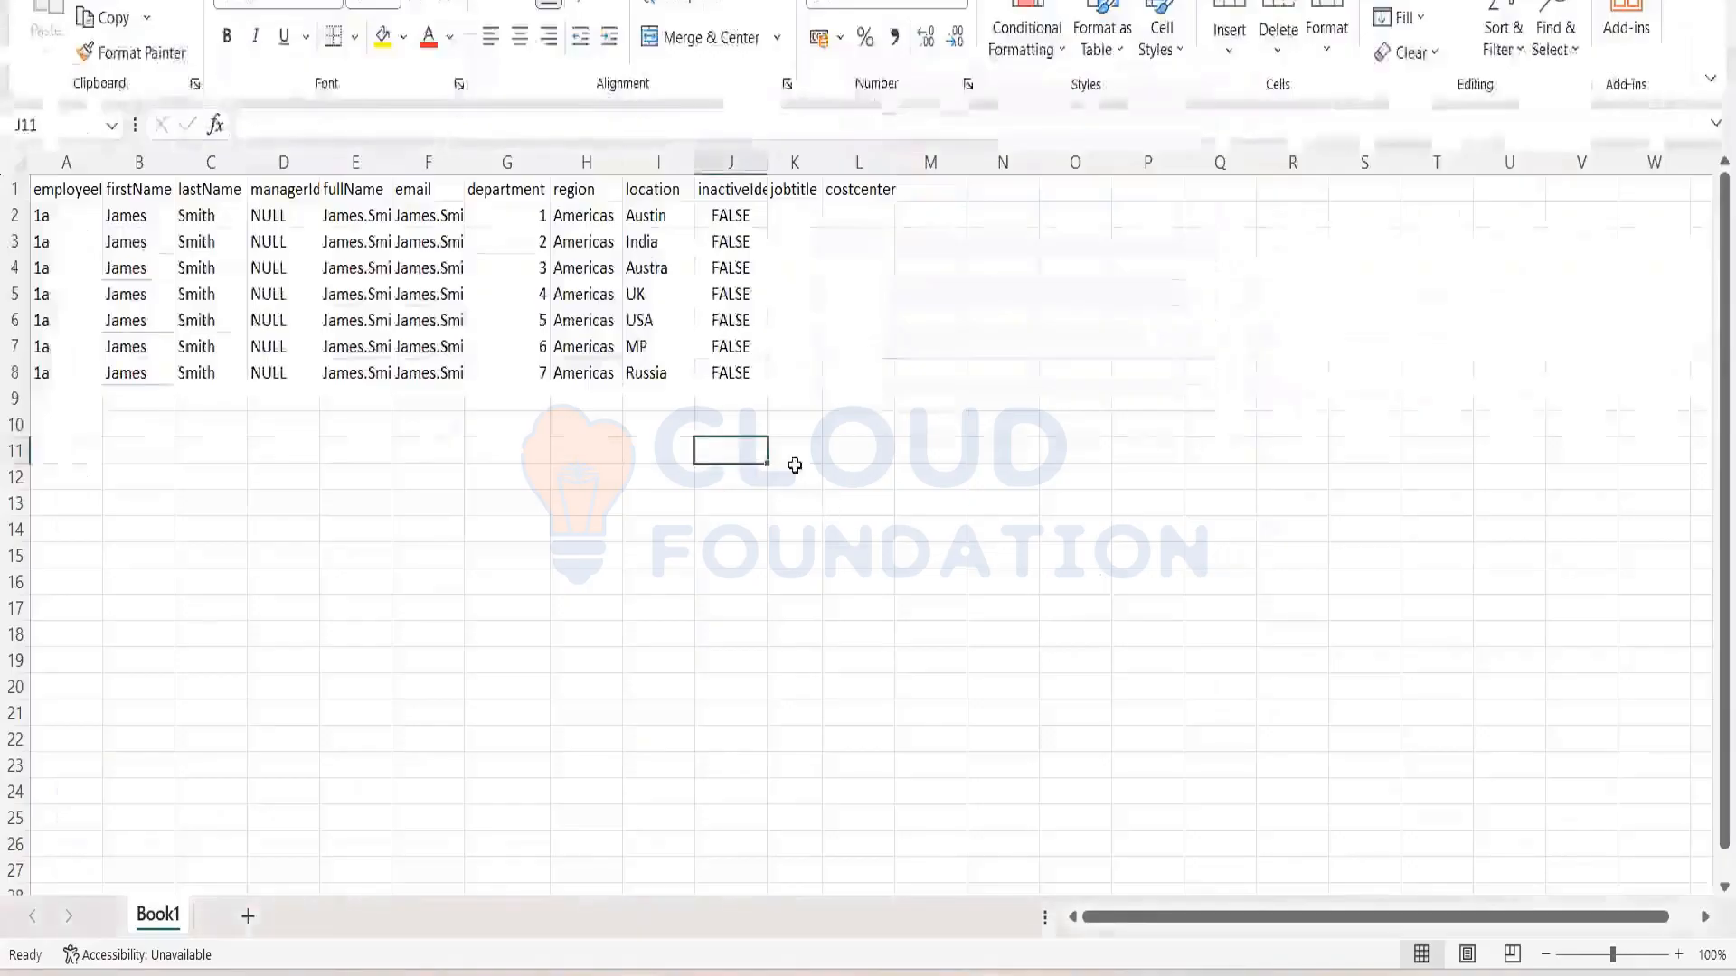
pyautogui.click(632, 454)
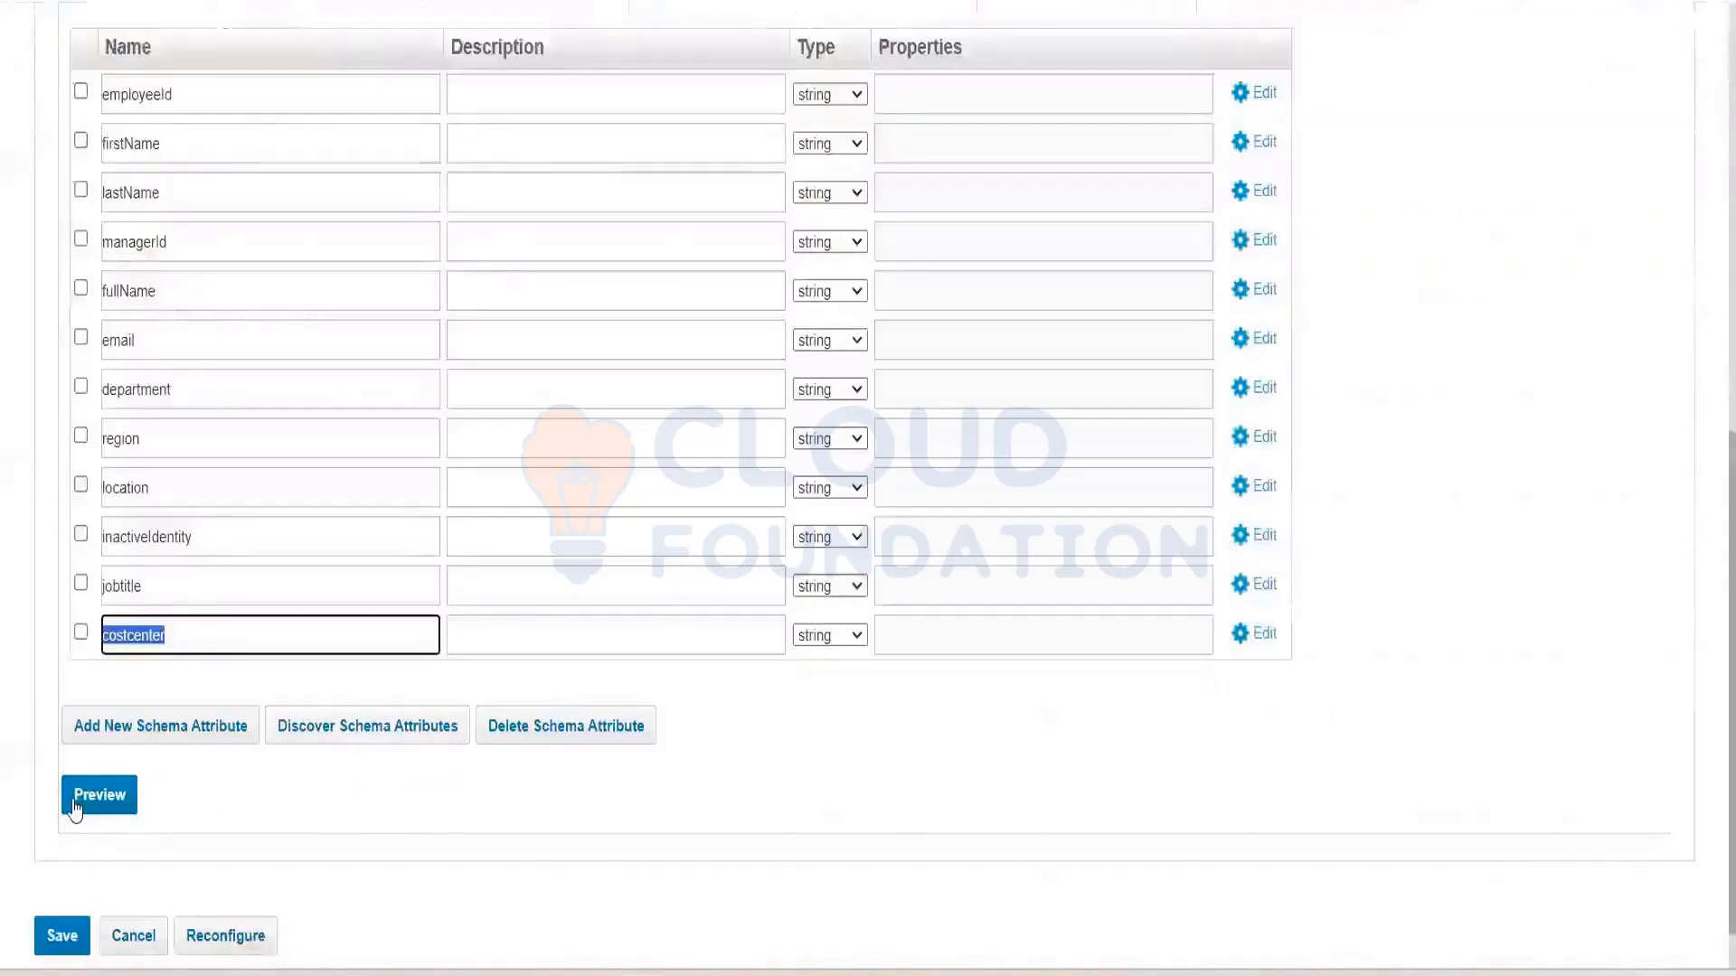
pyautogui.click(76, 805)
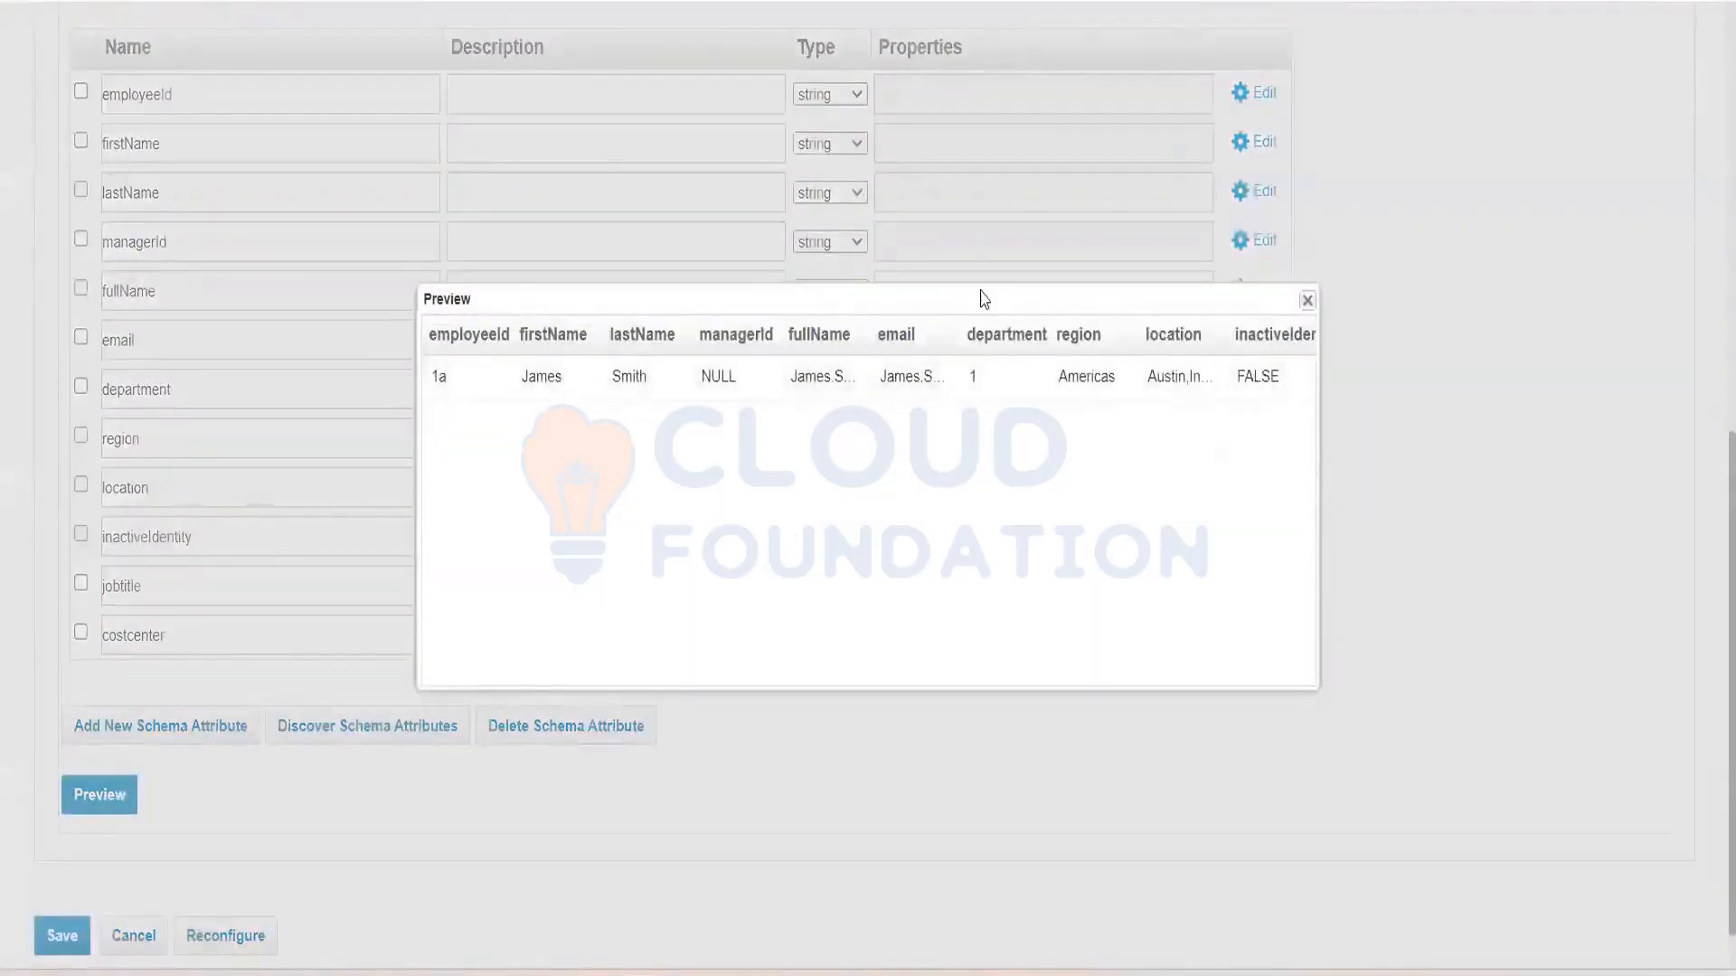
pyautogui.moveTo(980, 299); pyautogui.dragTo(562, 143)
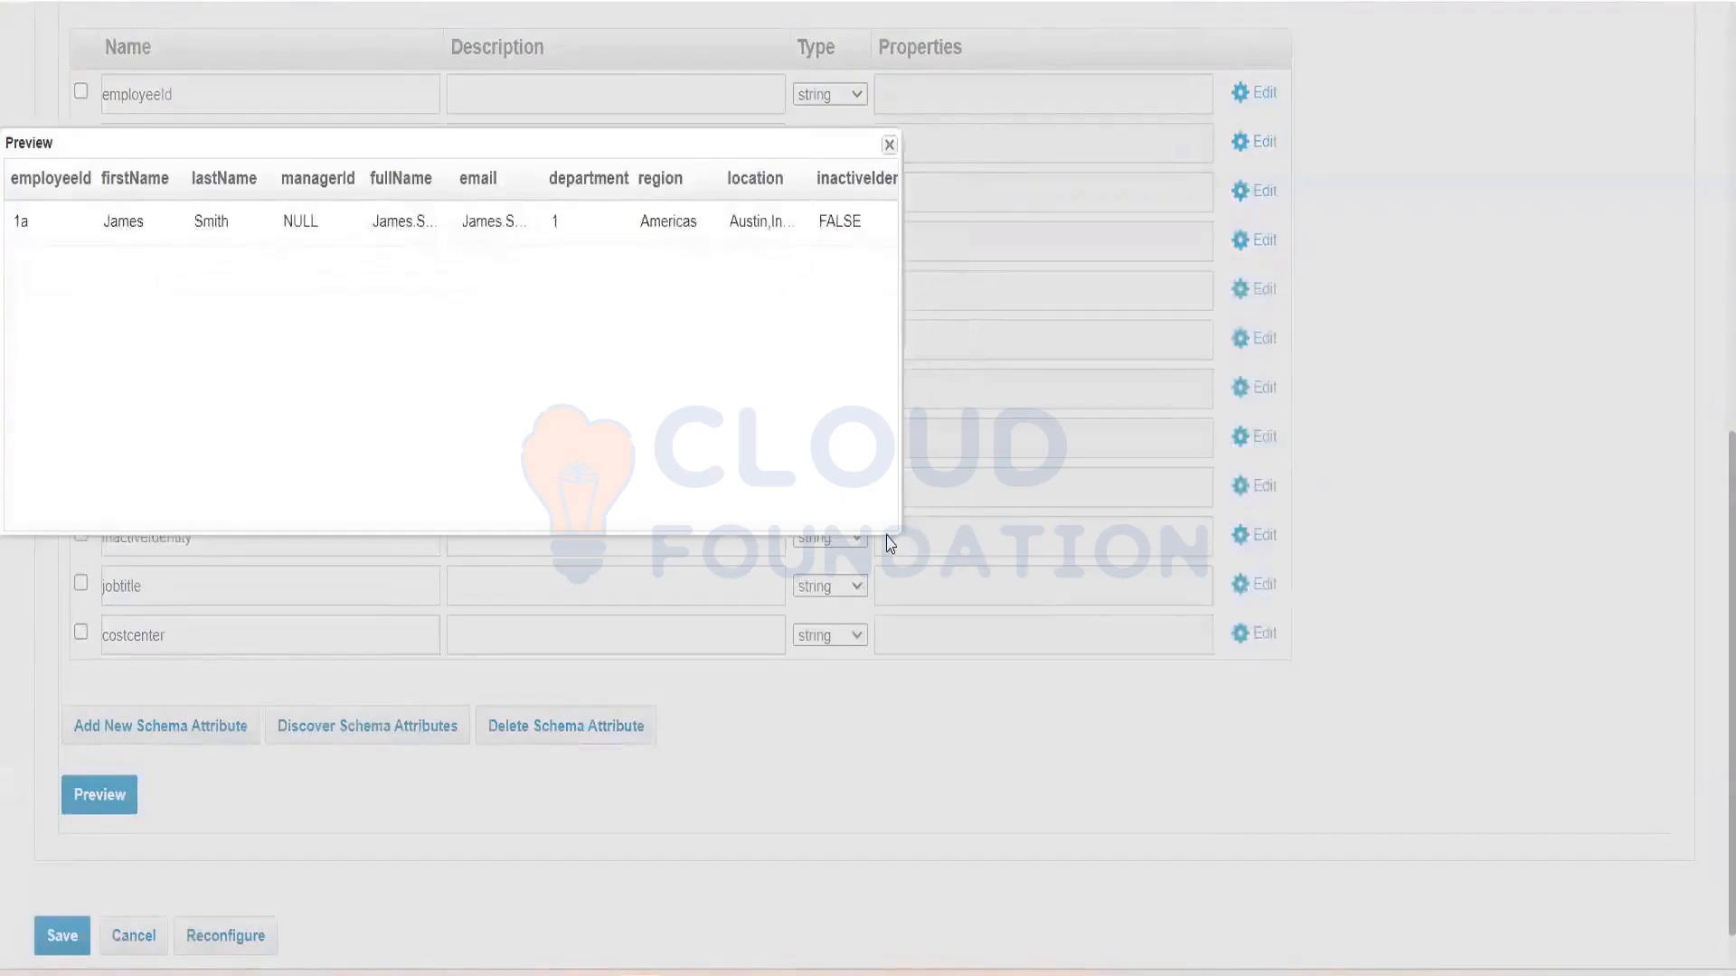
pyautogui.moveTo(897, 526); pyautogui.dragTo(1401, 770)
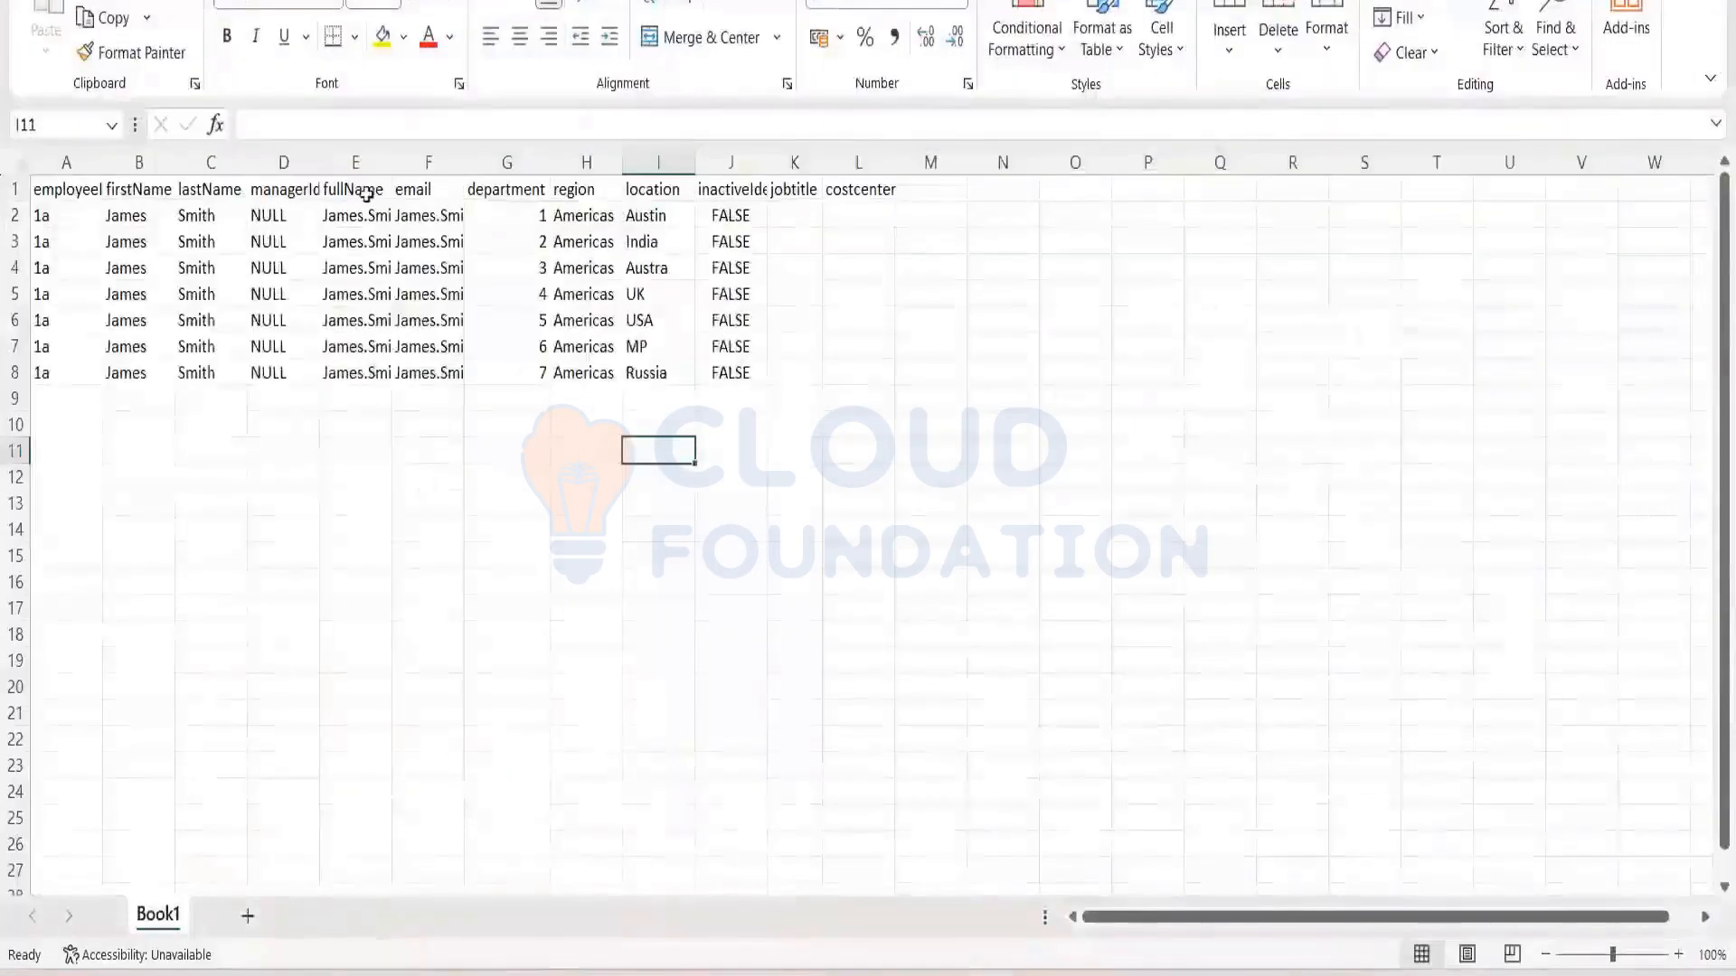
# Copy the department header from cell G1 of the Book1 workbook and close the SailPoint preview window
pyautogui.click(509, 191)
pyautogui.hotkey('ctrl', 'c')
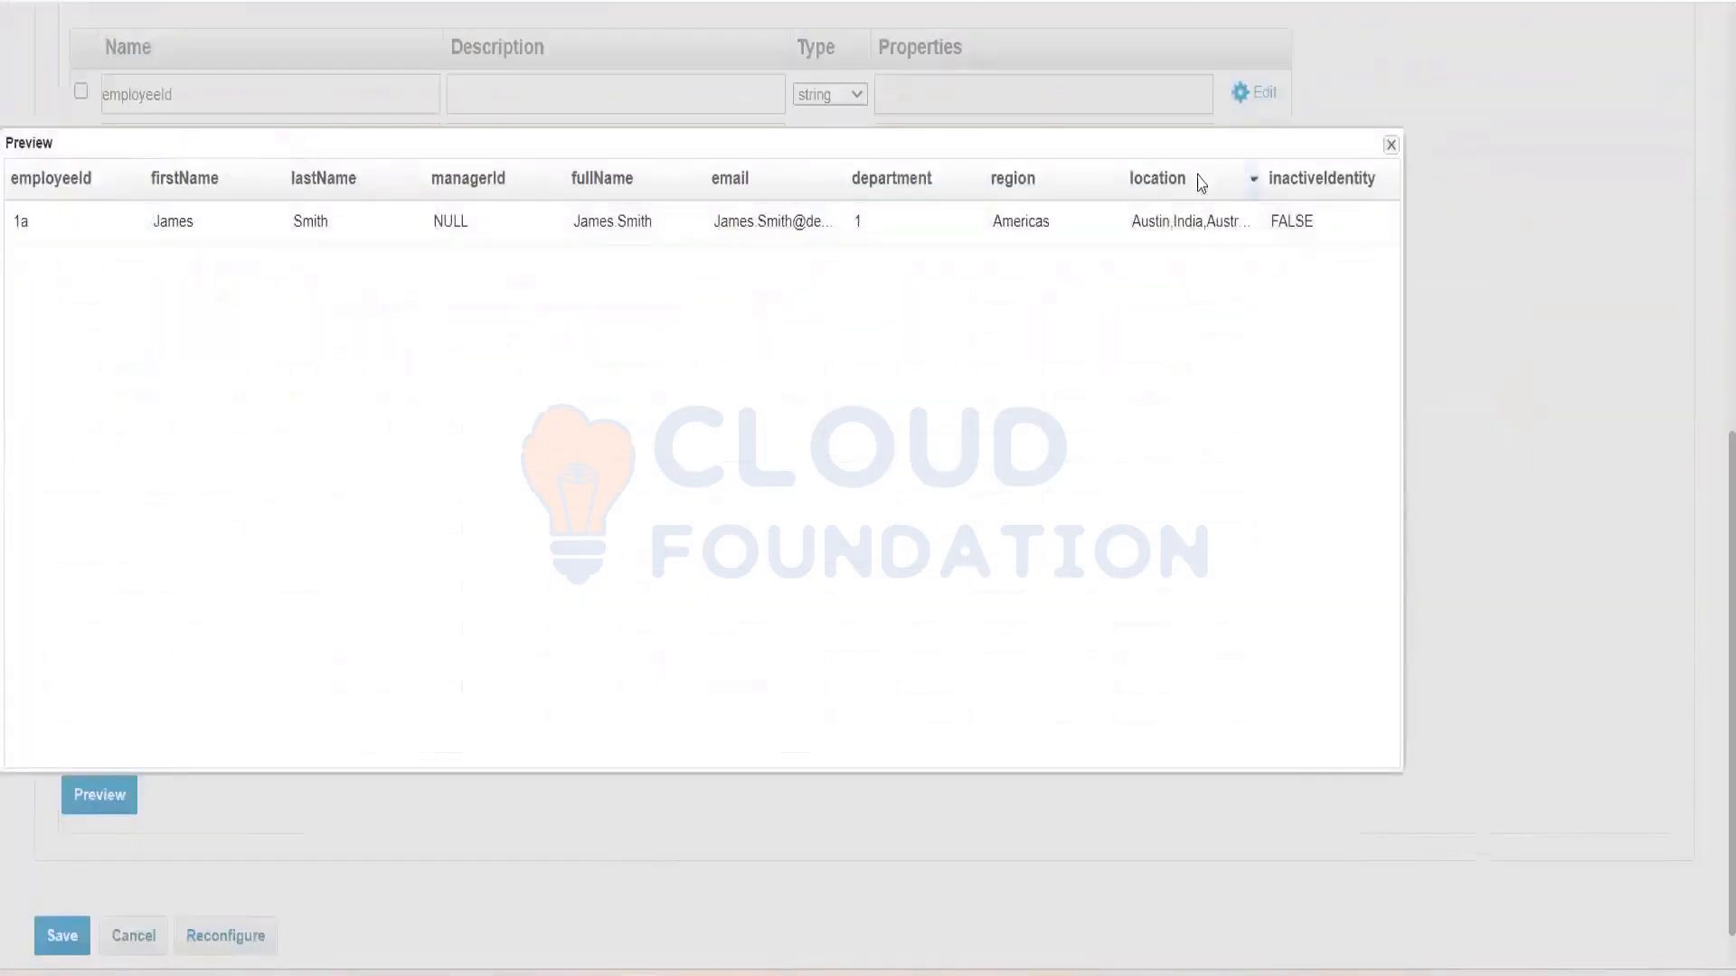
pyautogui.click(1391, 145)
# In the account object's merging settings, keep employeeId as the index column and replace location with department as the column to merge
pyautogui.scroll(5, 215, 237)
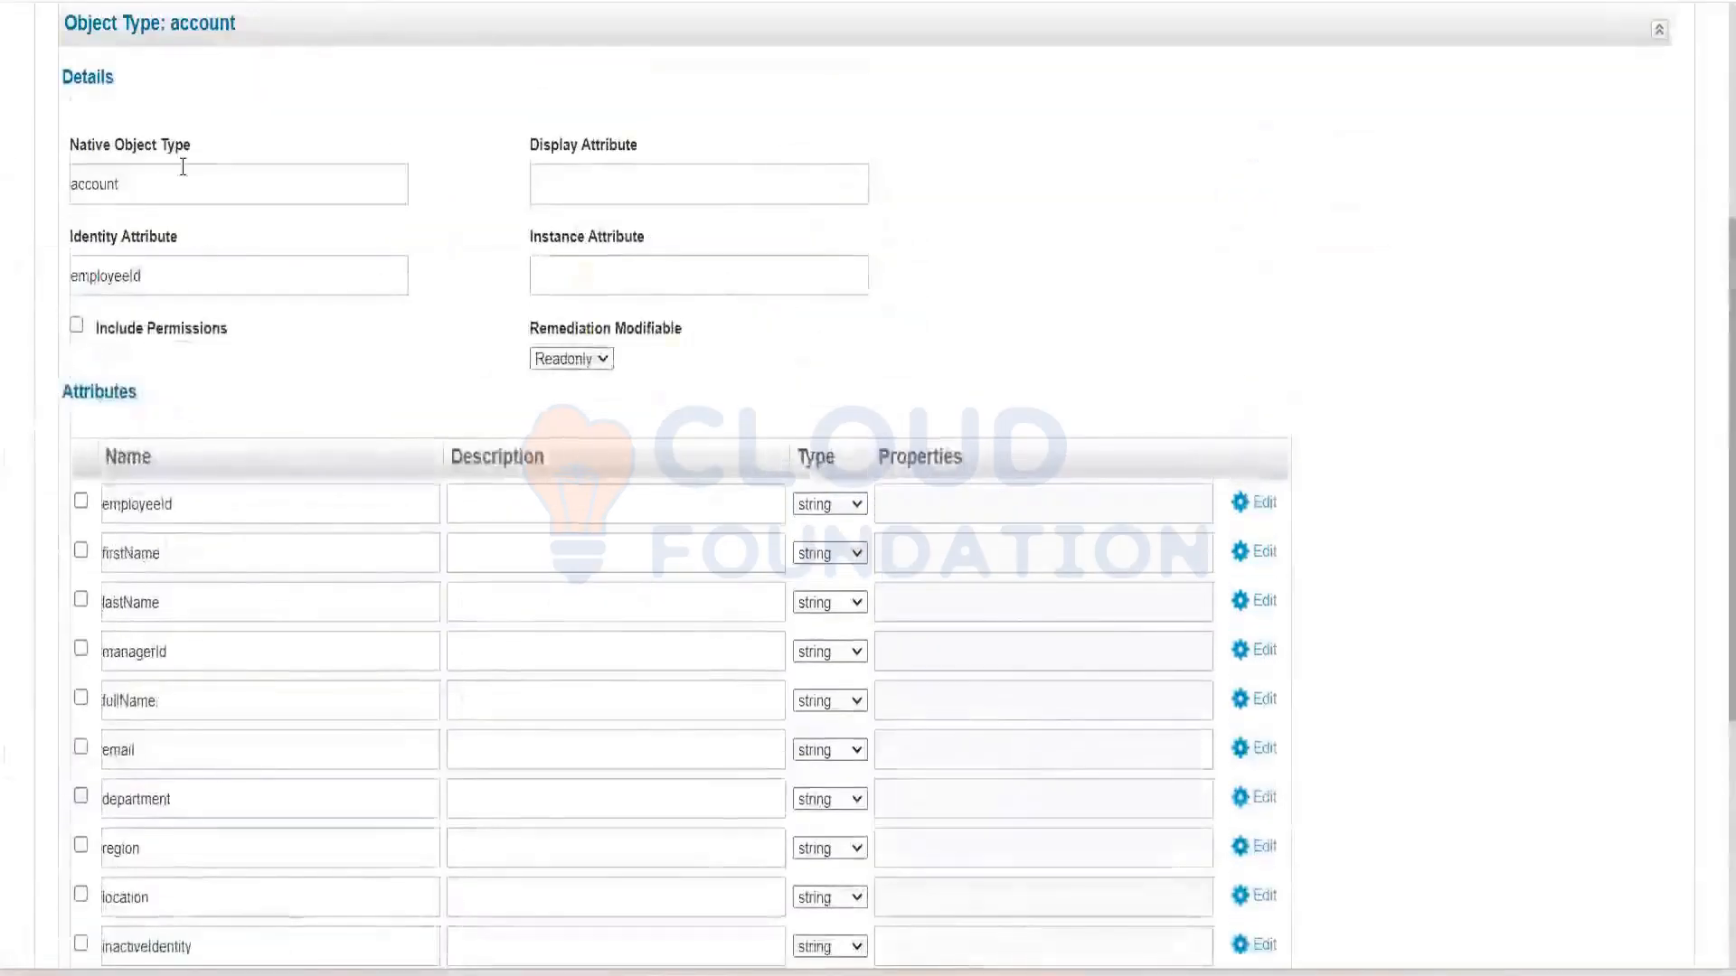
pyautogui.scroll(5, 182, 166)
pyautogui.click(77, 357)
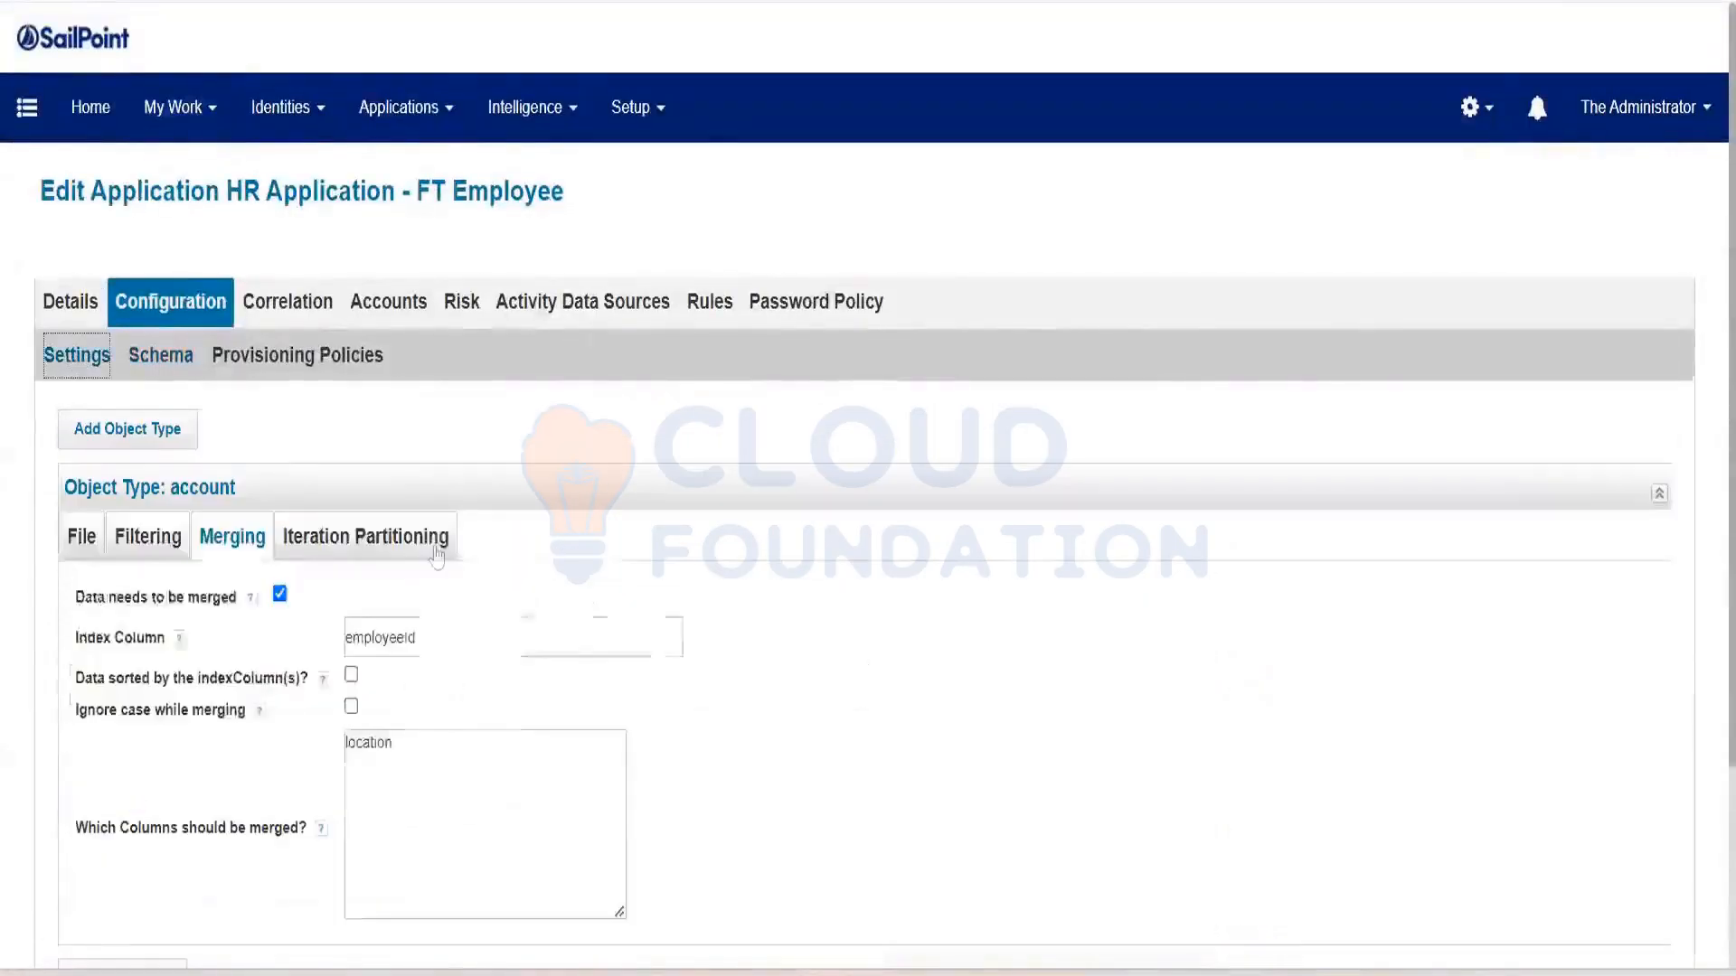
pyautogui.click(436, 635)
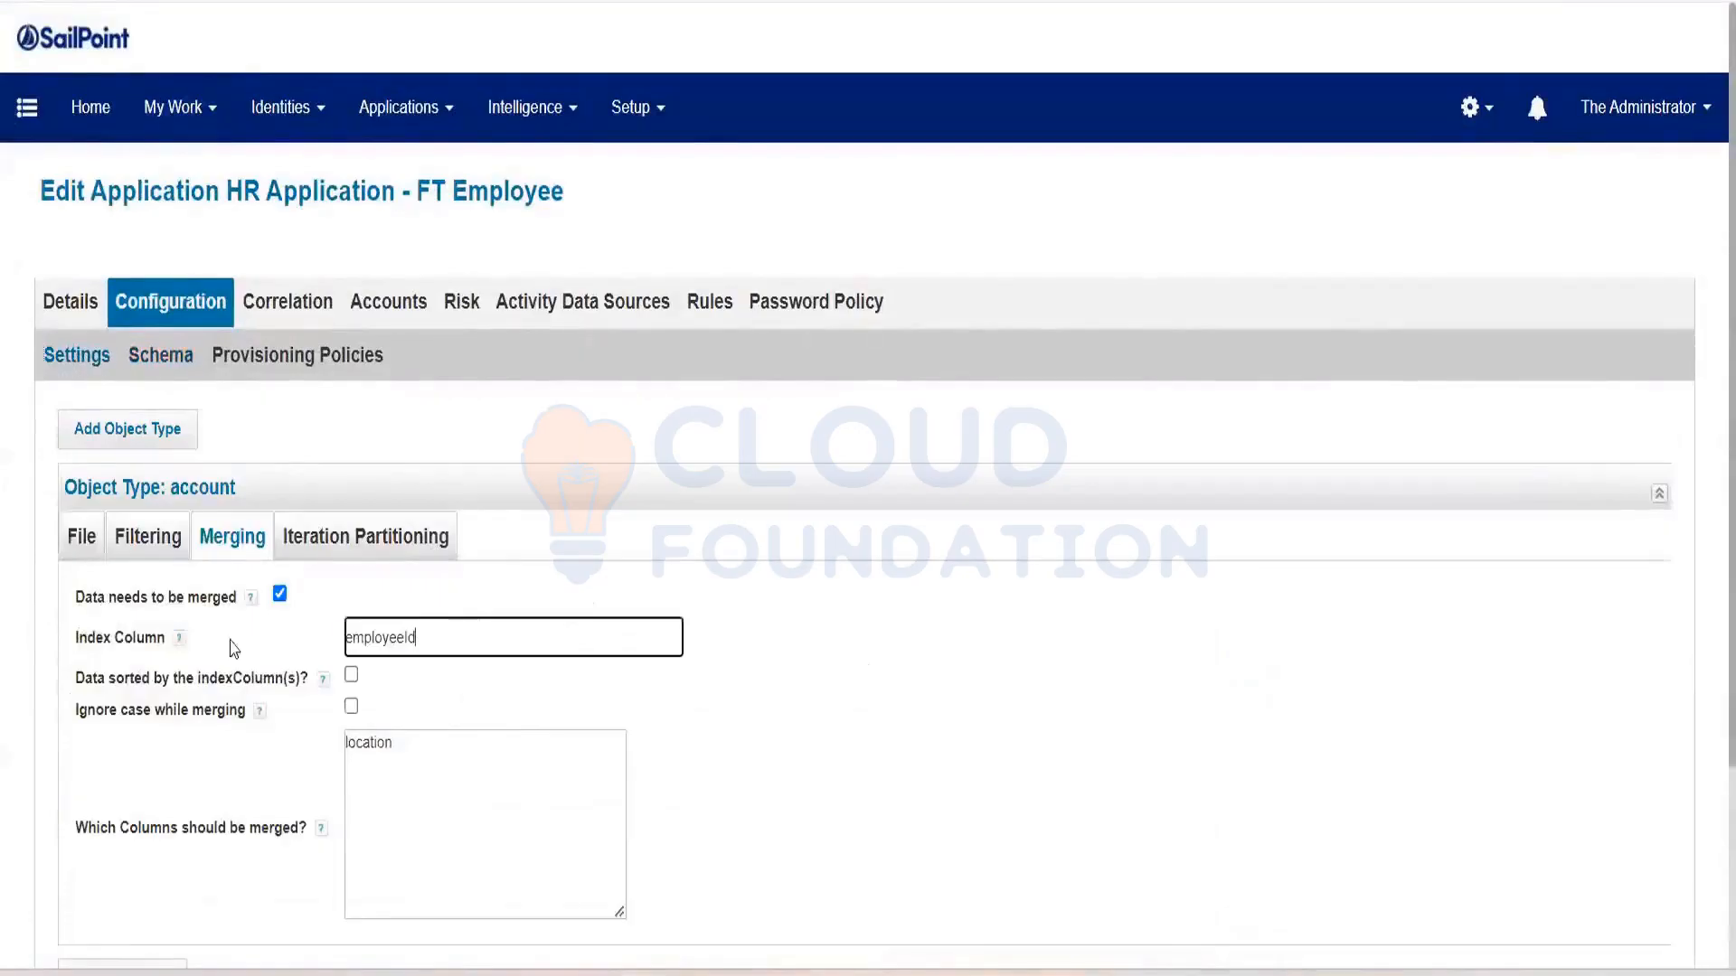
pyautogui.moveTo(436, 635); pyautogui.dragTo(105, 643)
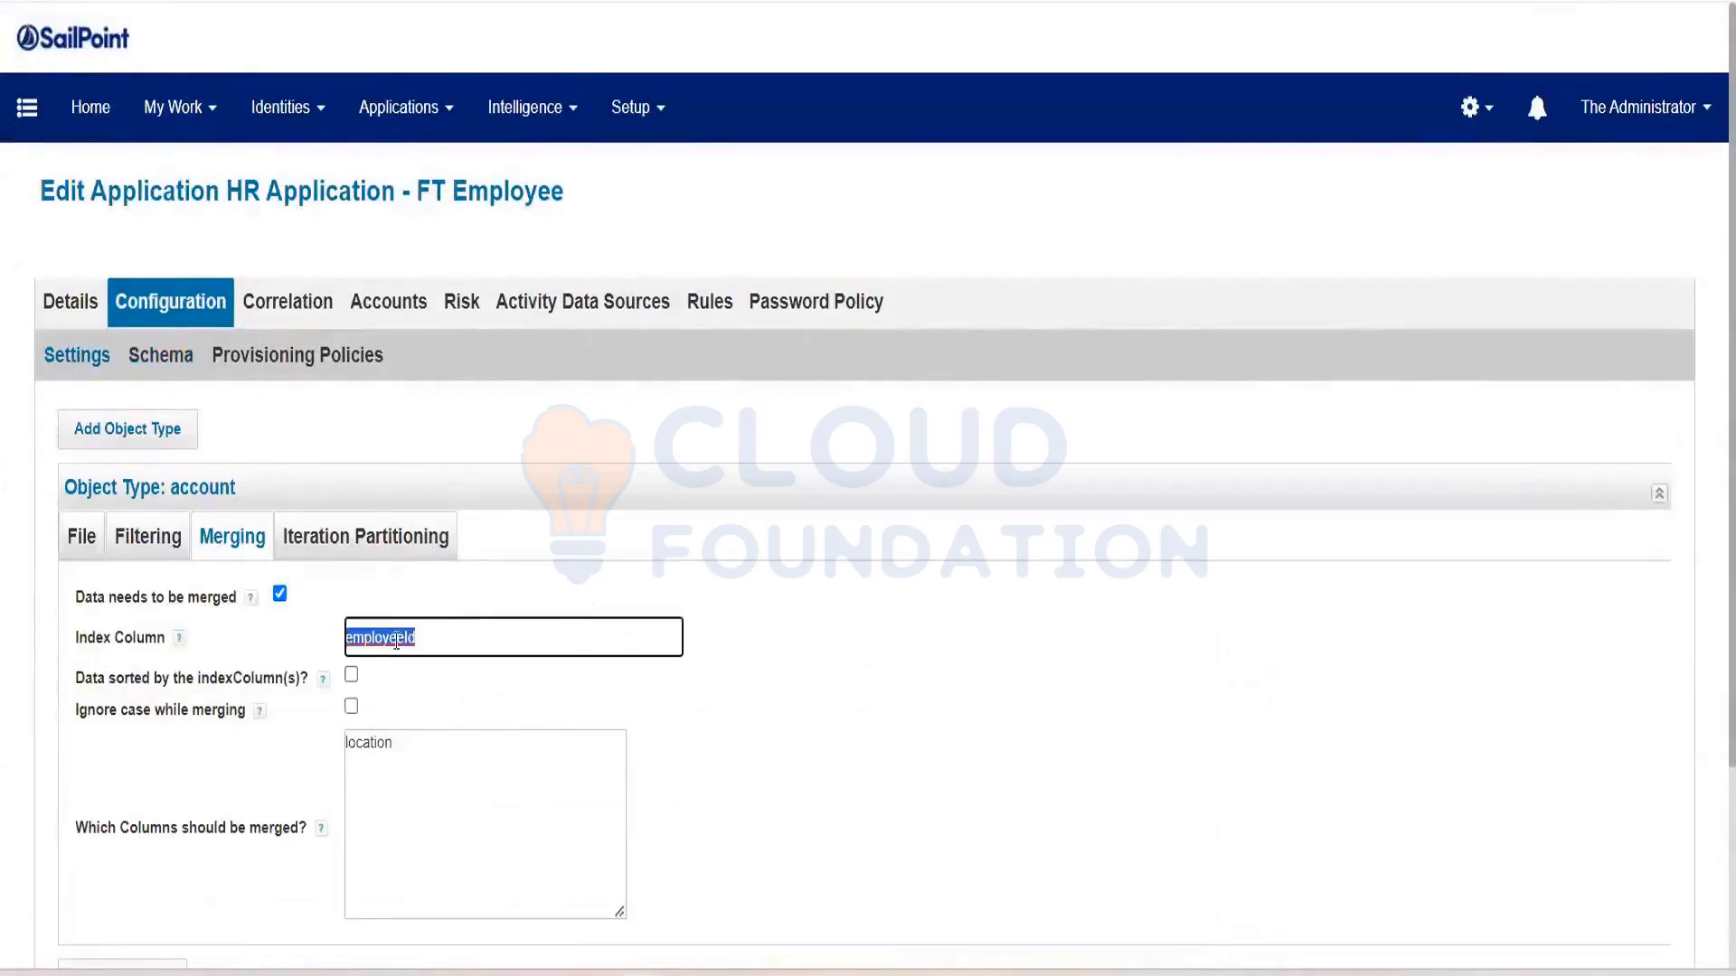
pyautogui.click(402, 742)
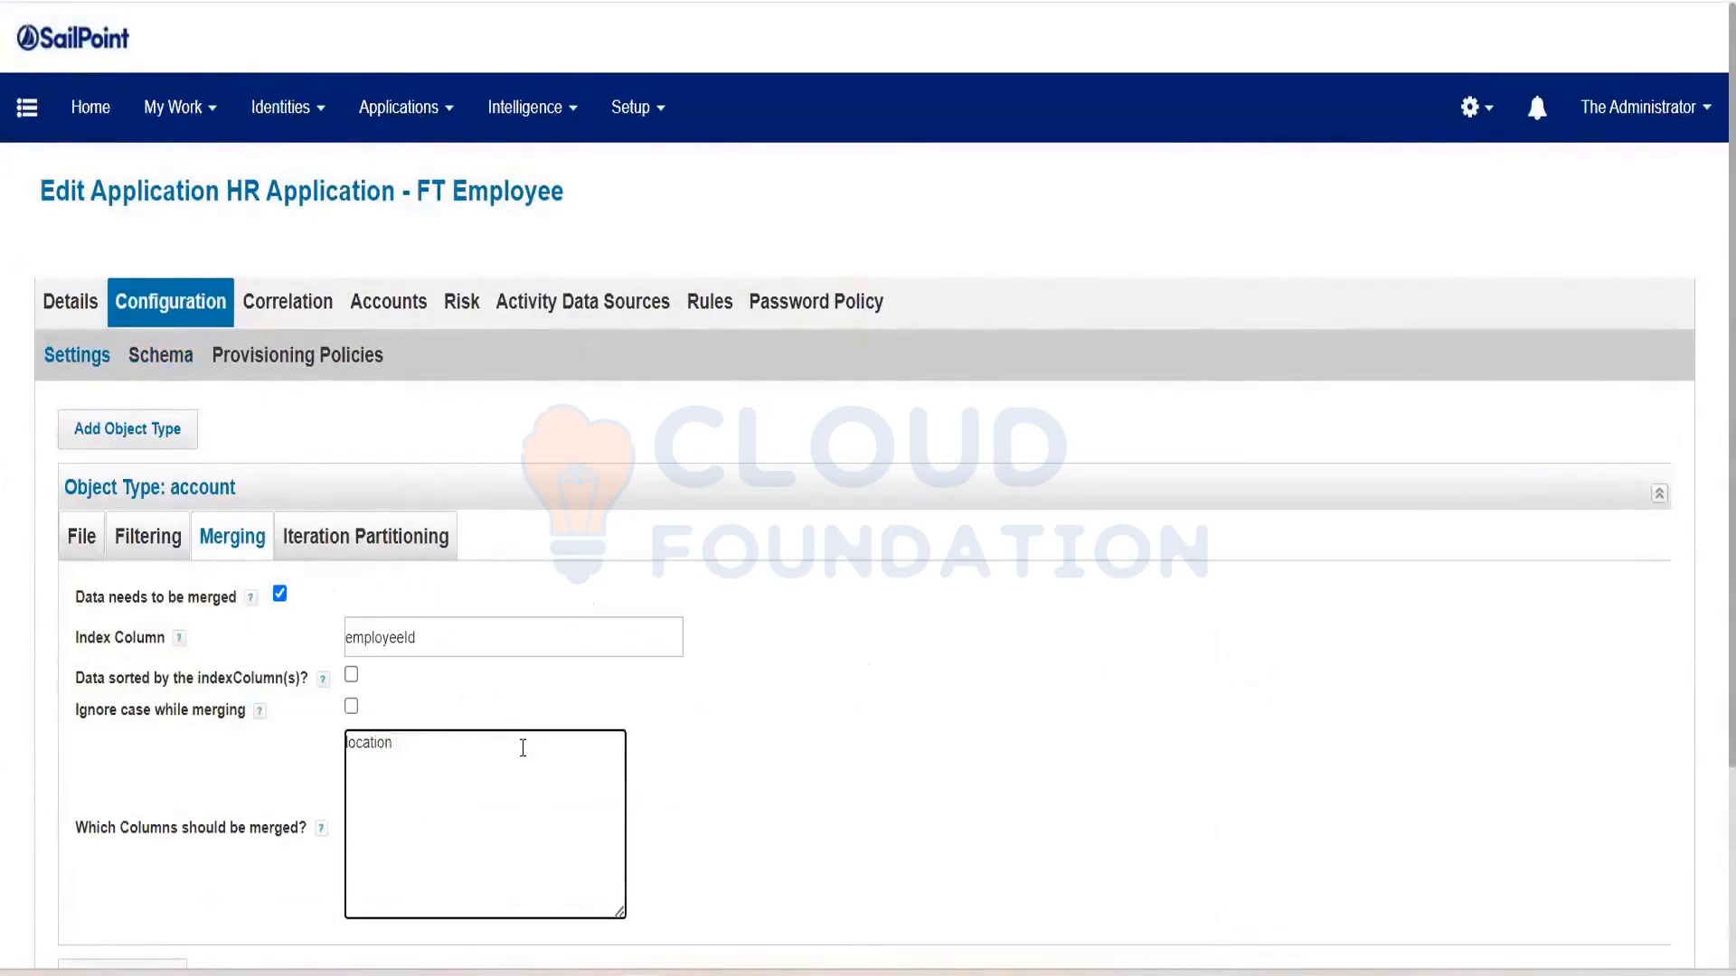
pyautogui.hotkey('ctrl', 'a')
pyautogui.hotkey('ctrl', 'v')
# Preview the account schema data with department as the merged column, and enlarge the preview window to inspect the record
pyautogui.scroll(-3, 435, 759)
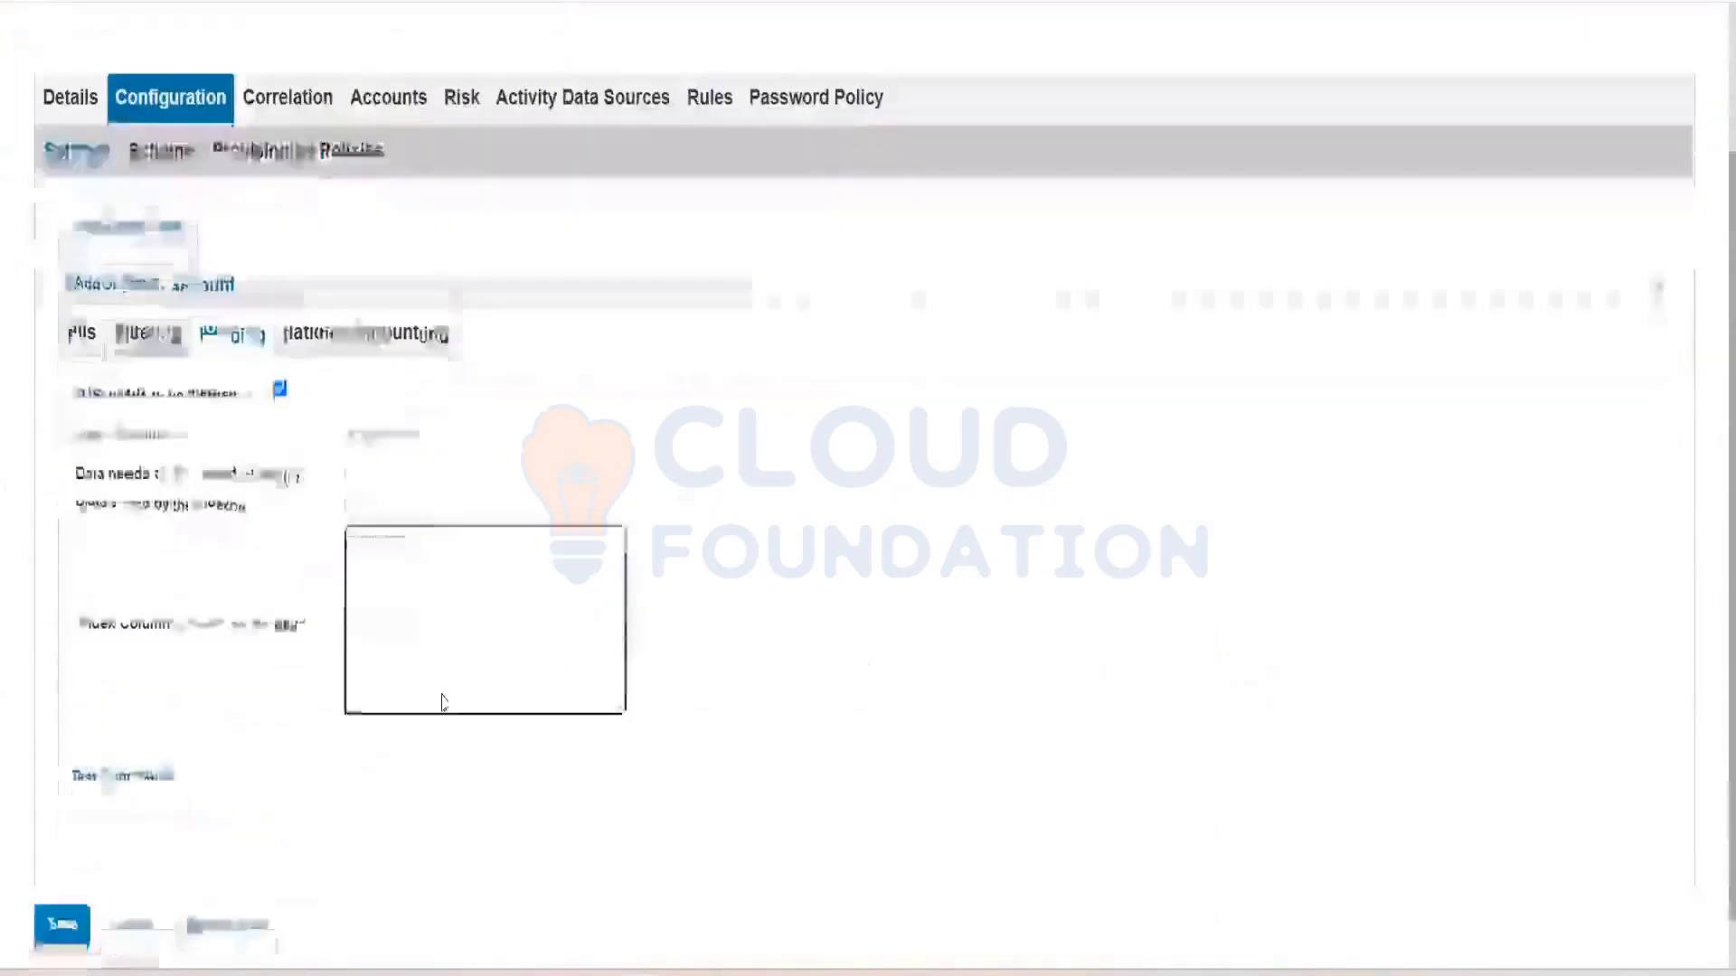
pyautogui.click(172, 119)
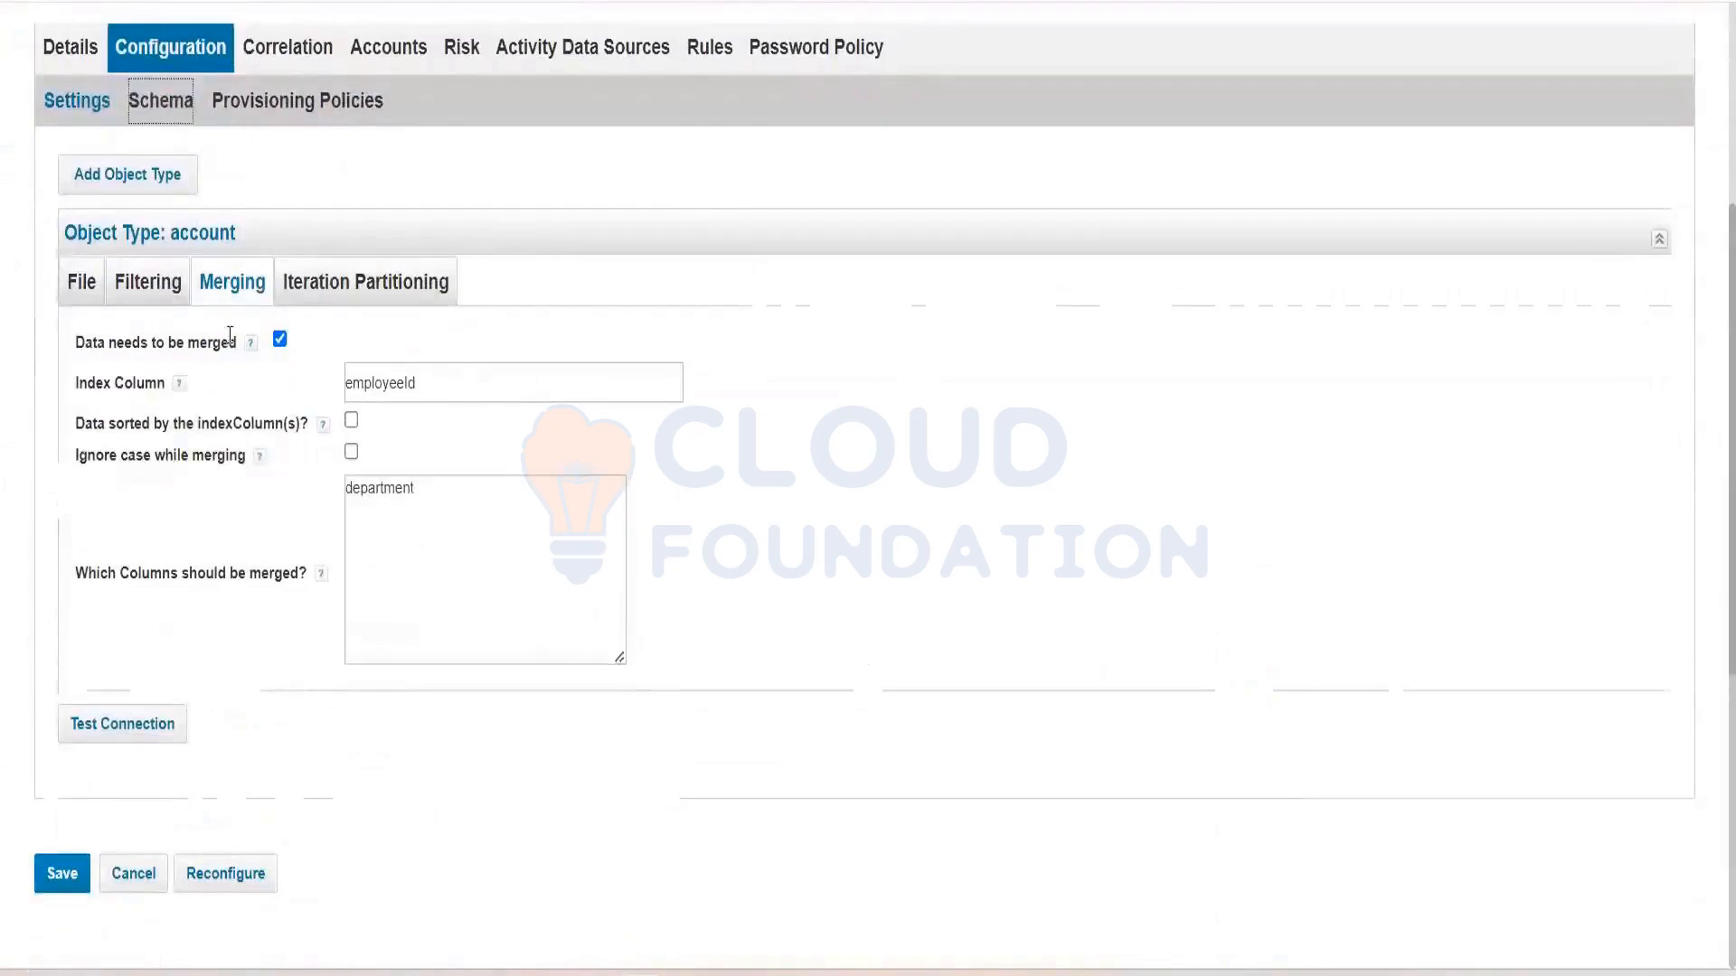
pyautogui.click(102, 815)
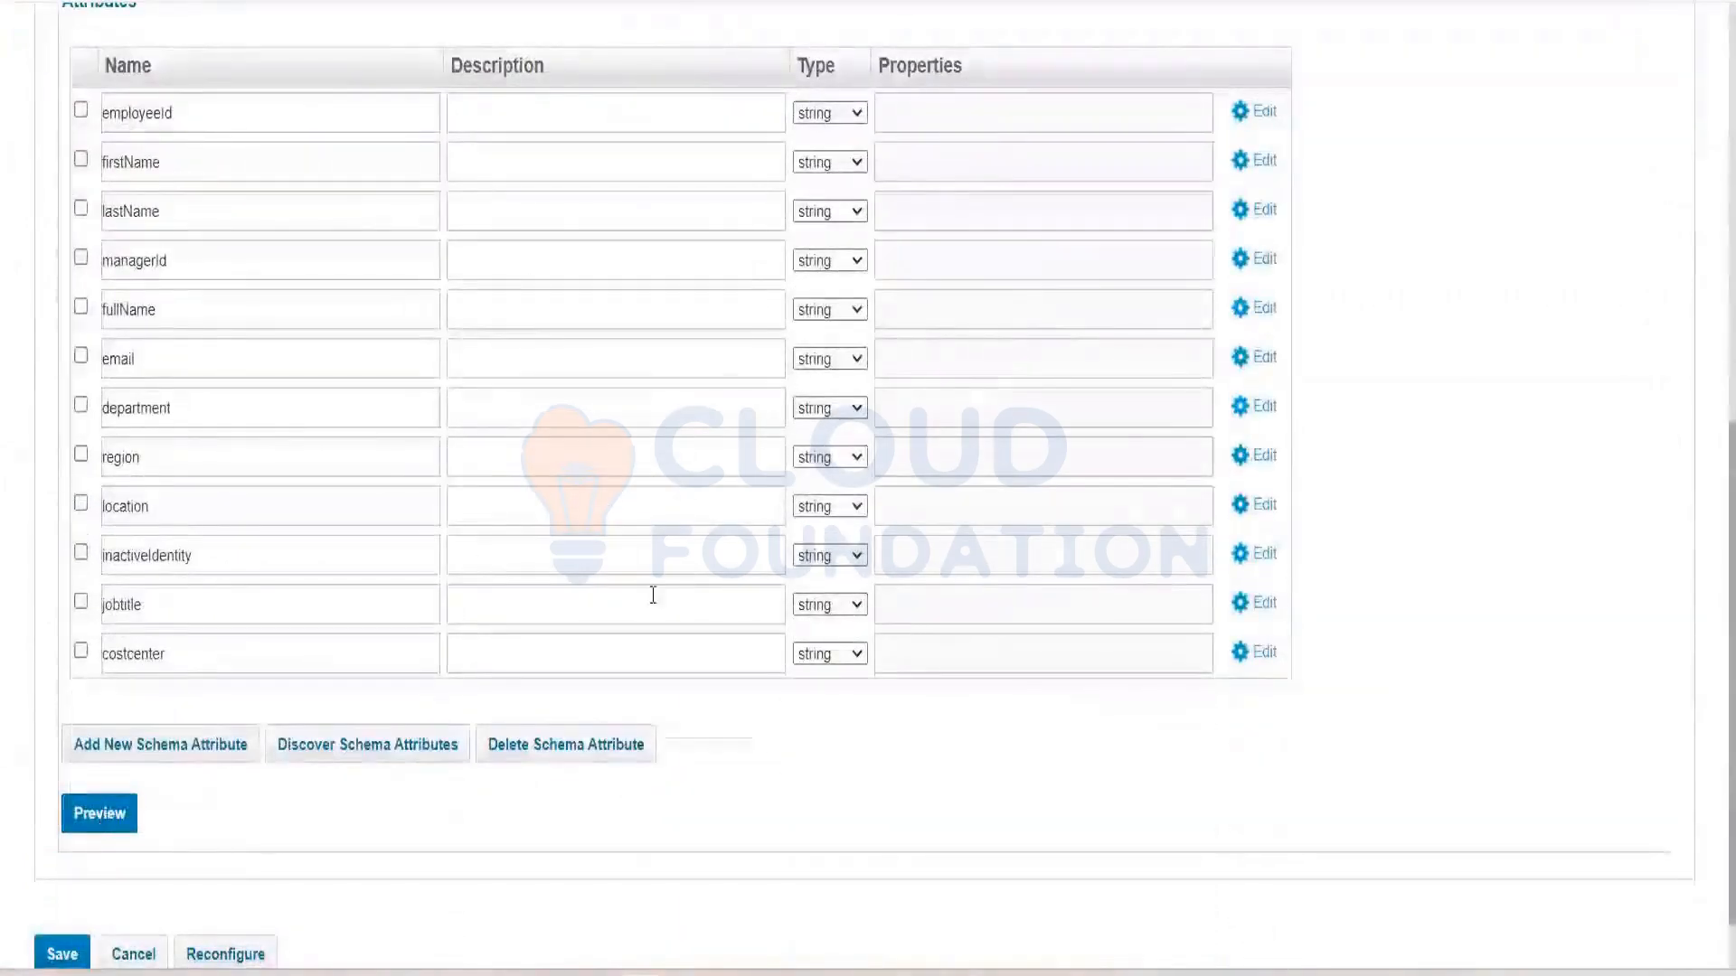
pyautogui.moveTo(831, 303); pyautogui.dragTo(610, 221)
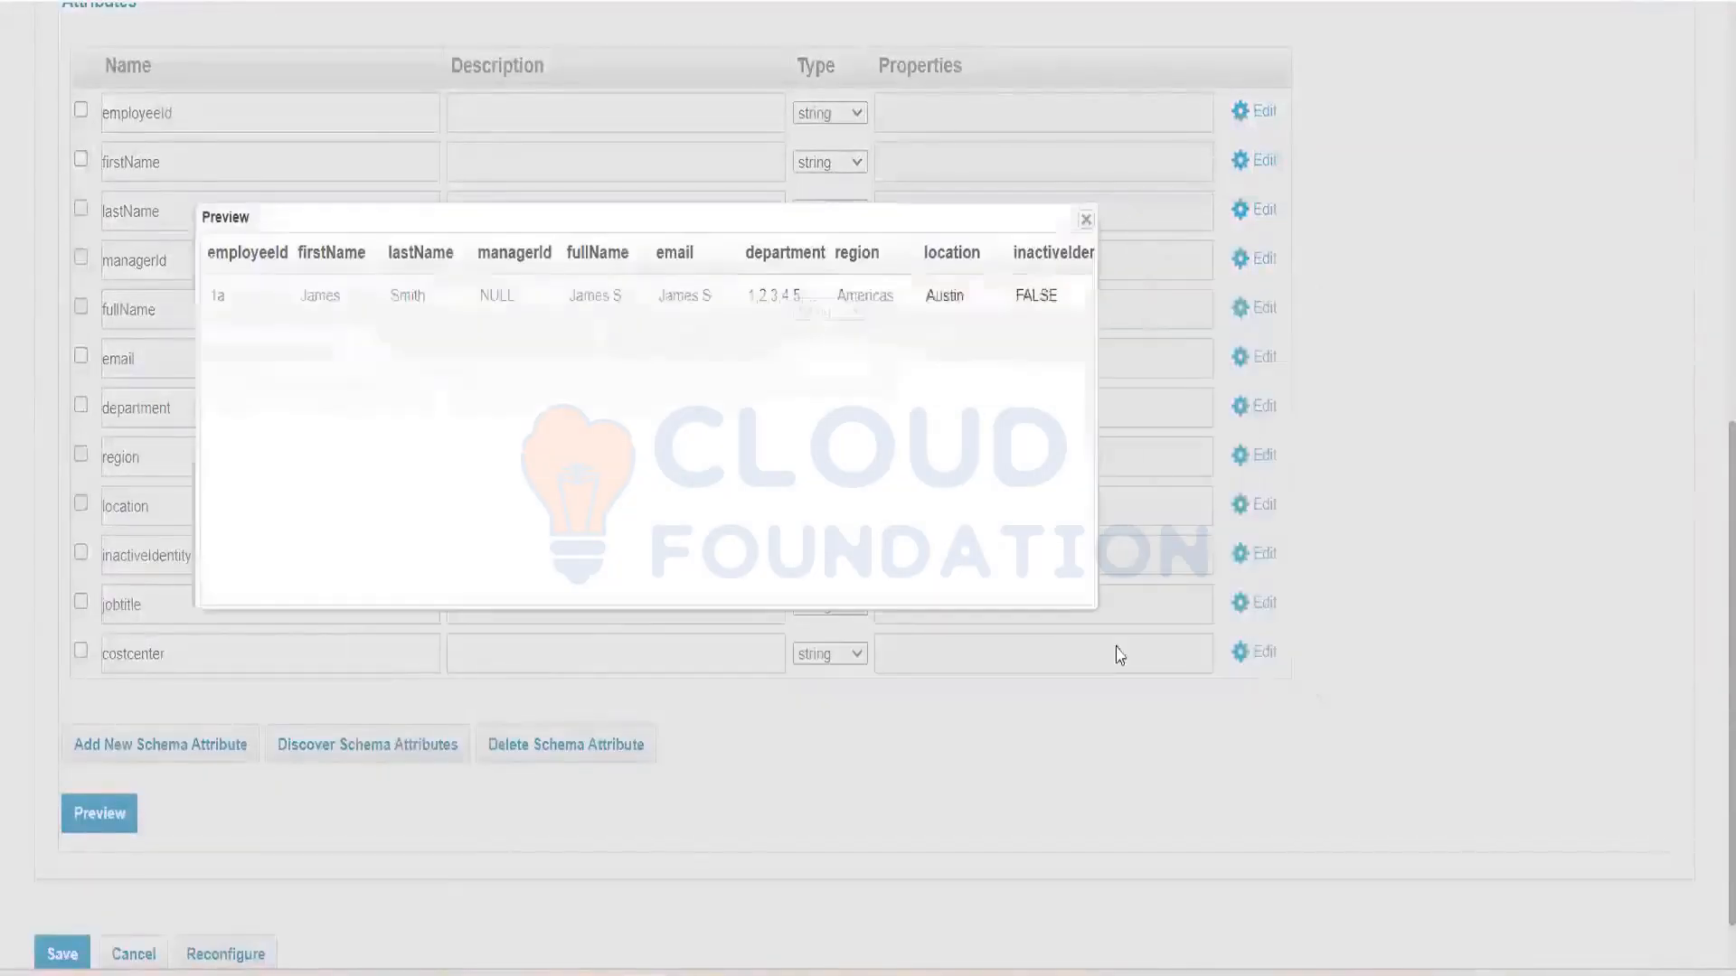
pyautogui.moveTo(1094, 608); pyautogui.dragTo(1717, 875)
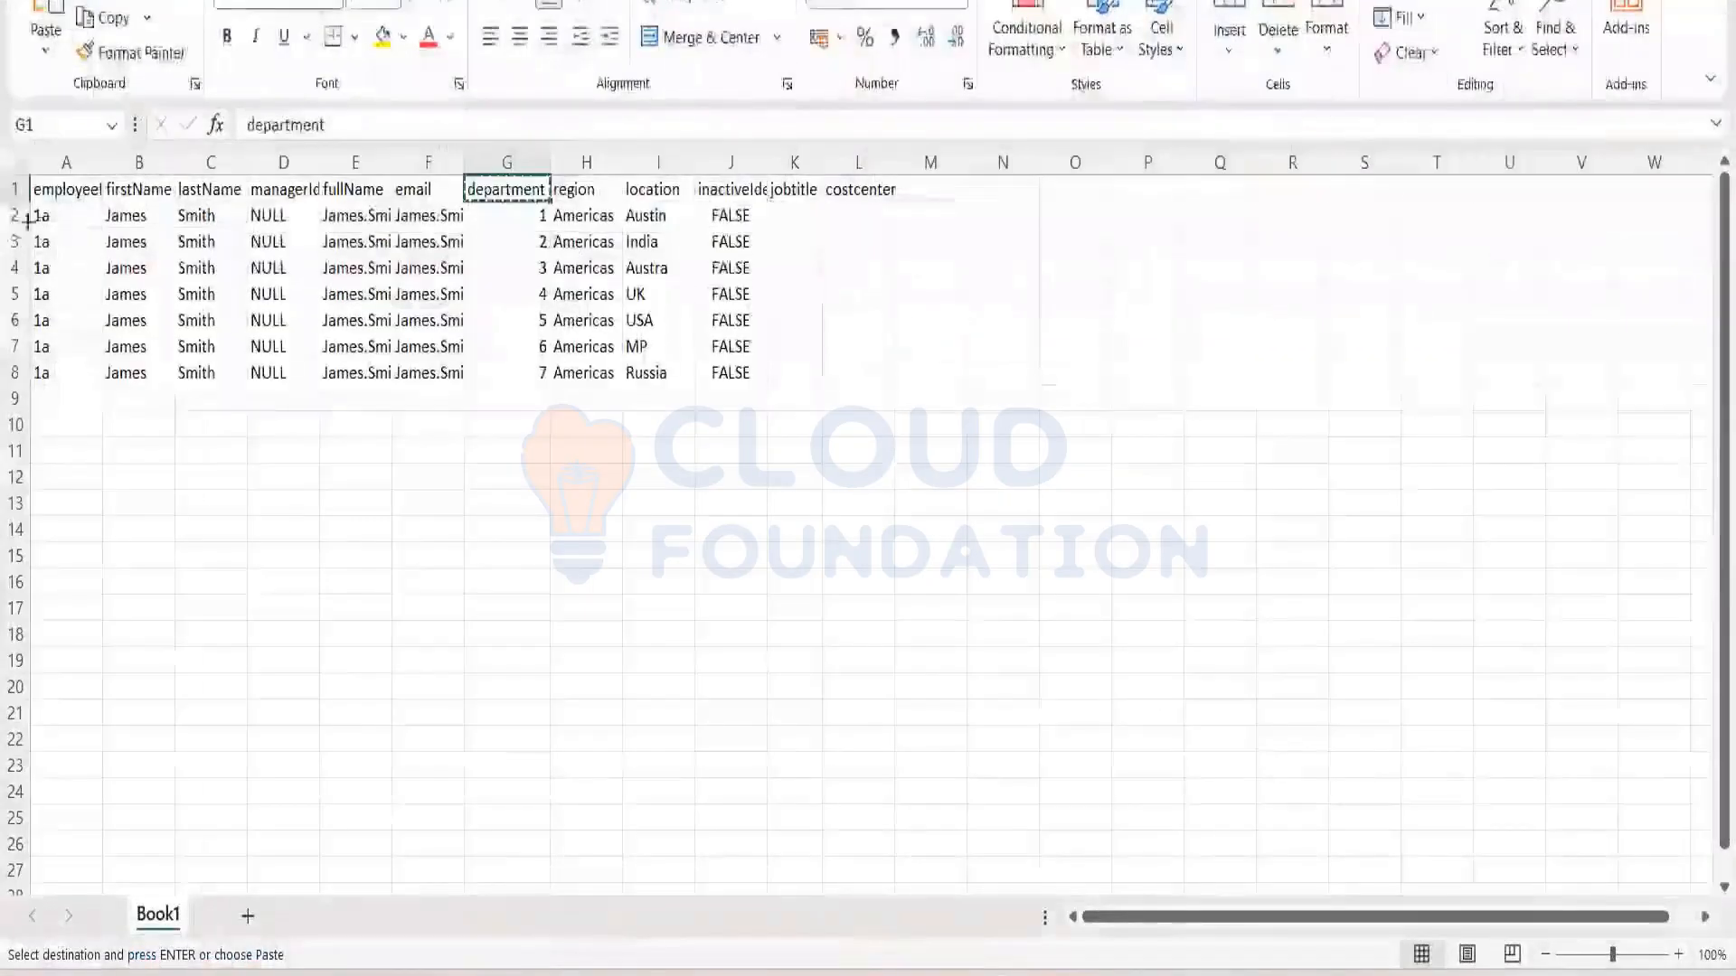
# In the Book1 workbook, compare the first employee record in row 2 with the repeated records in rows 3 to 8
pyautogui.click(14, 214)
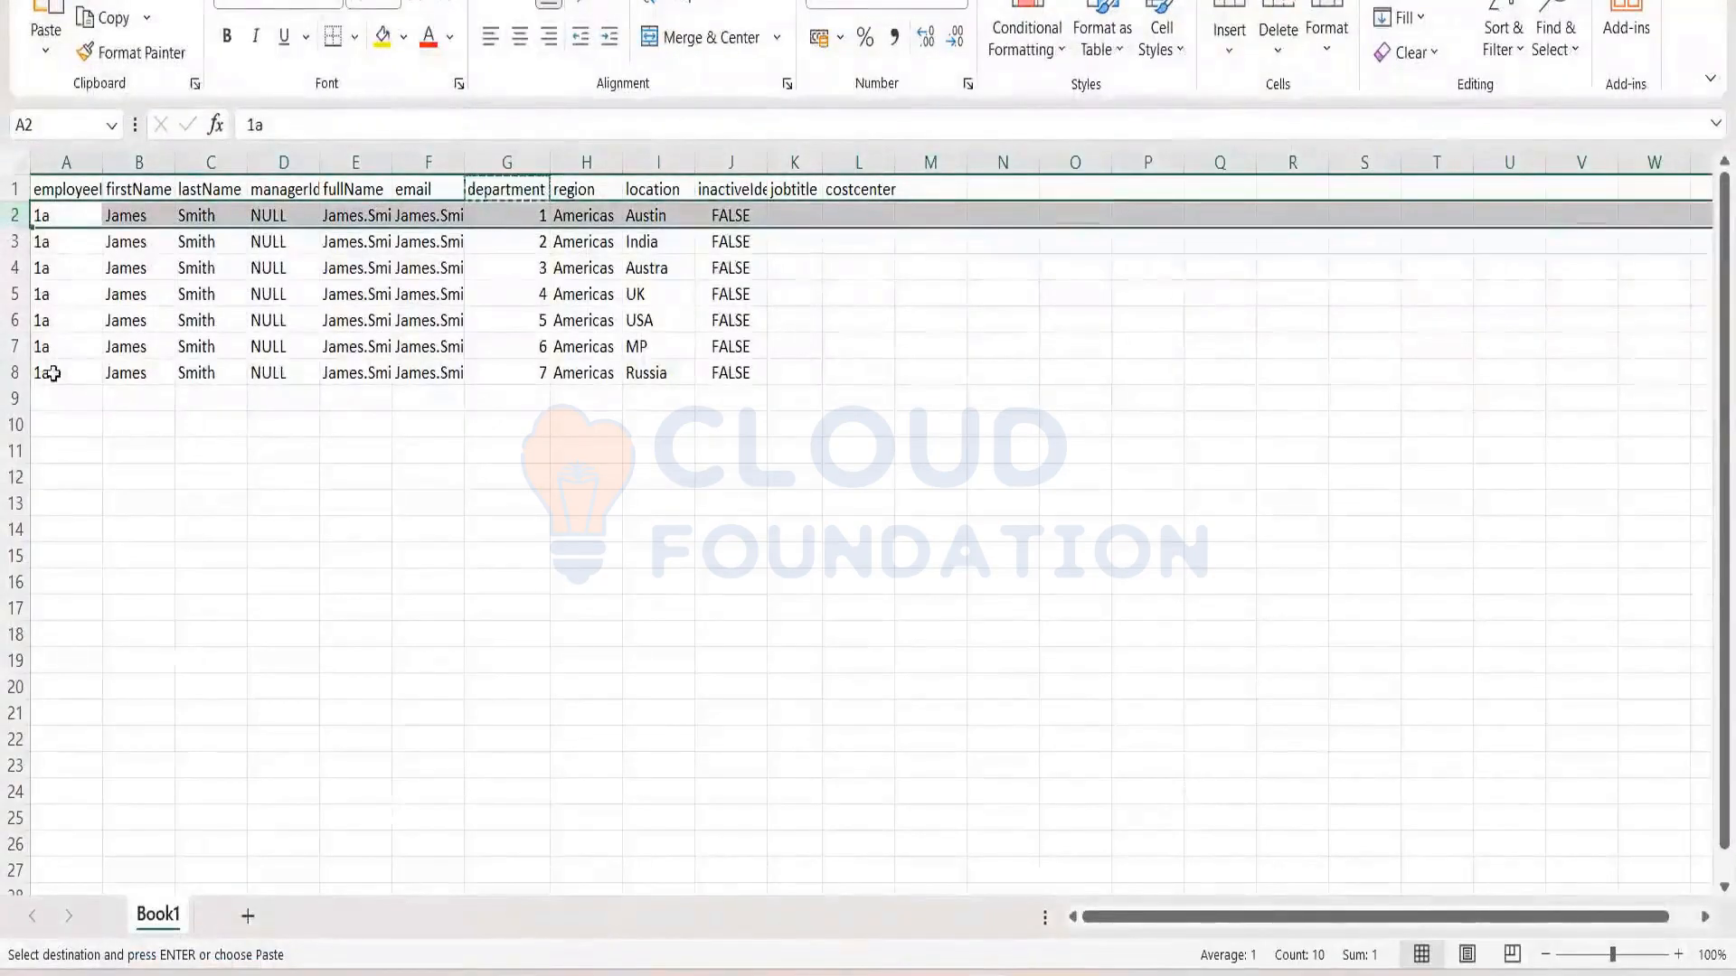
pyautogui.click(13, 372)
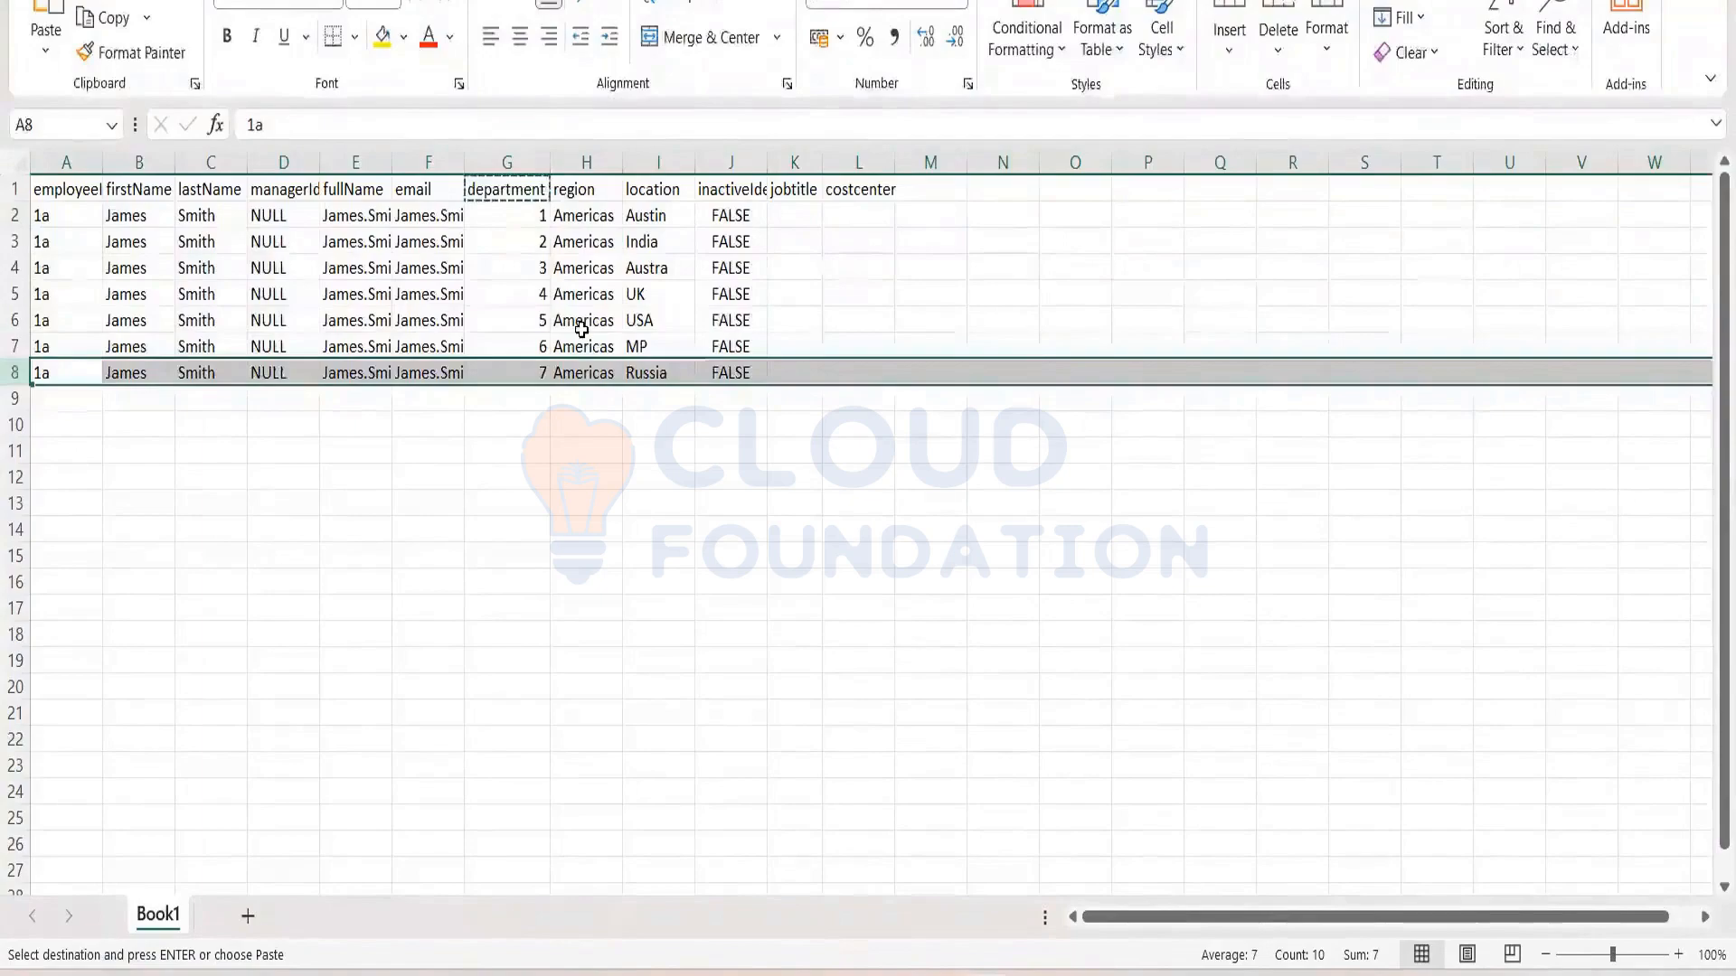
pyautogui.click(292, 302)
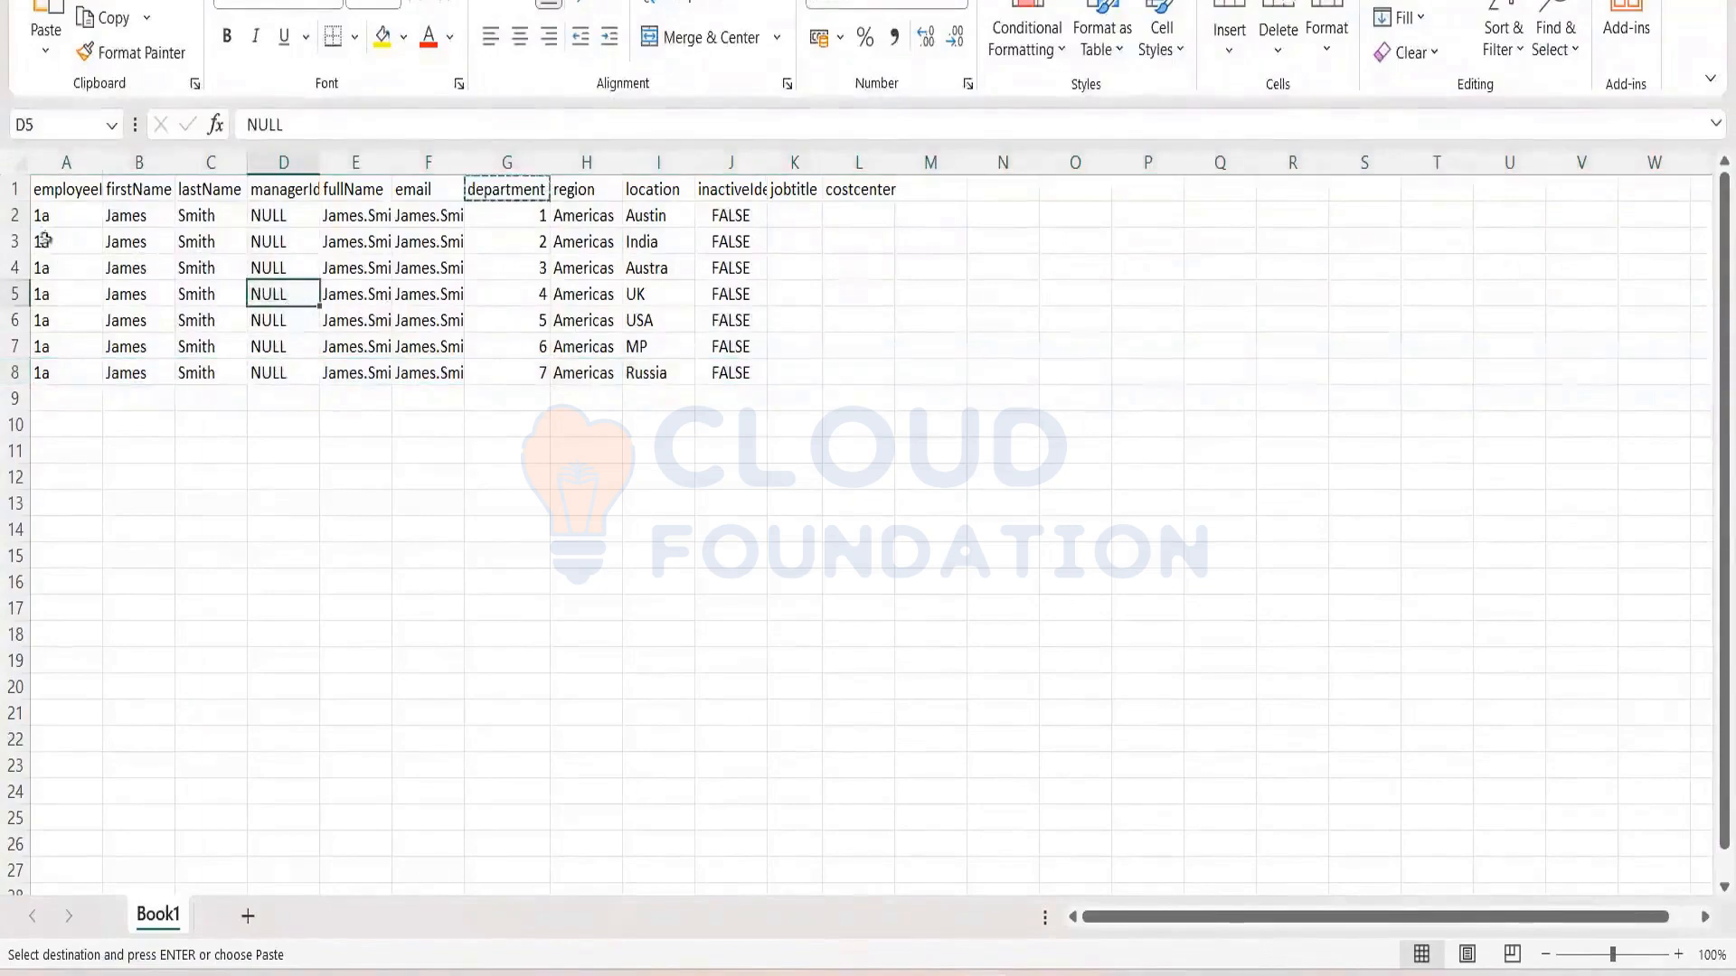
pyautogui.click(16, 215)
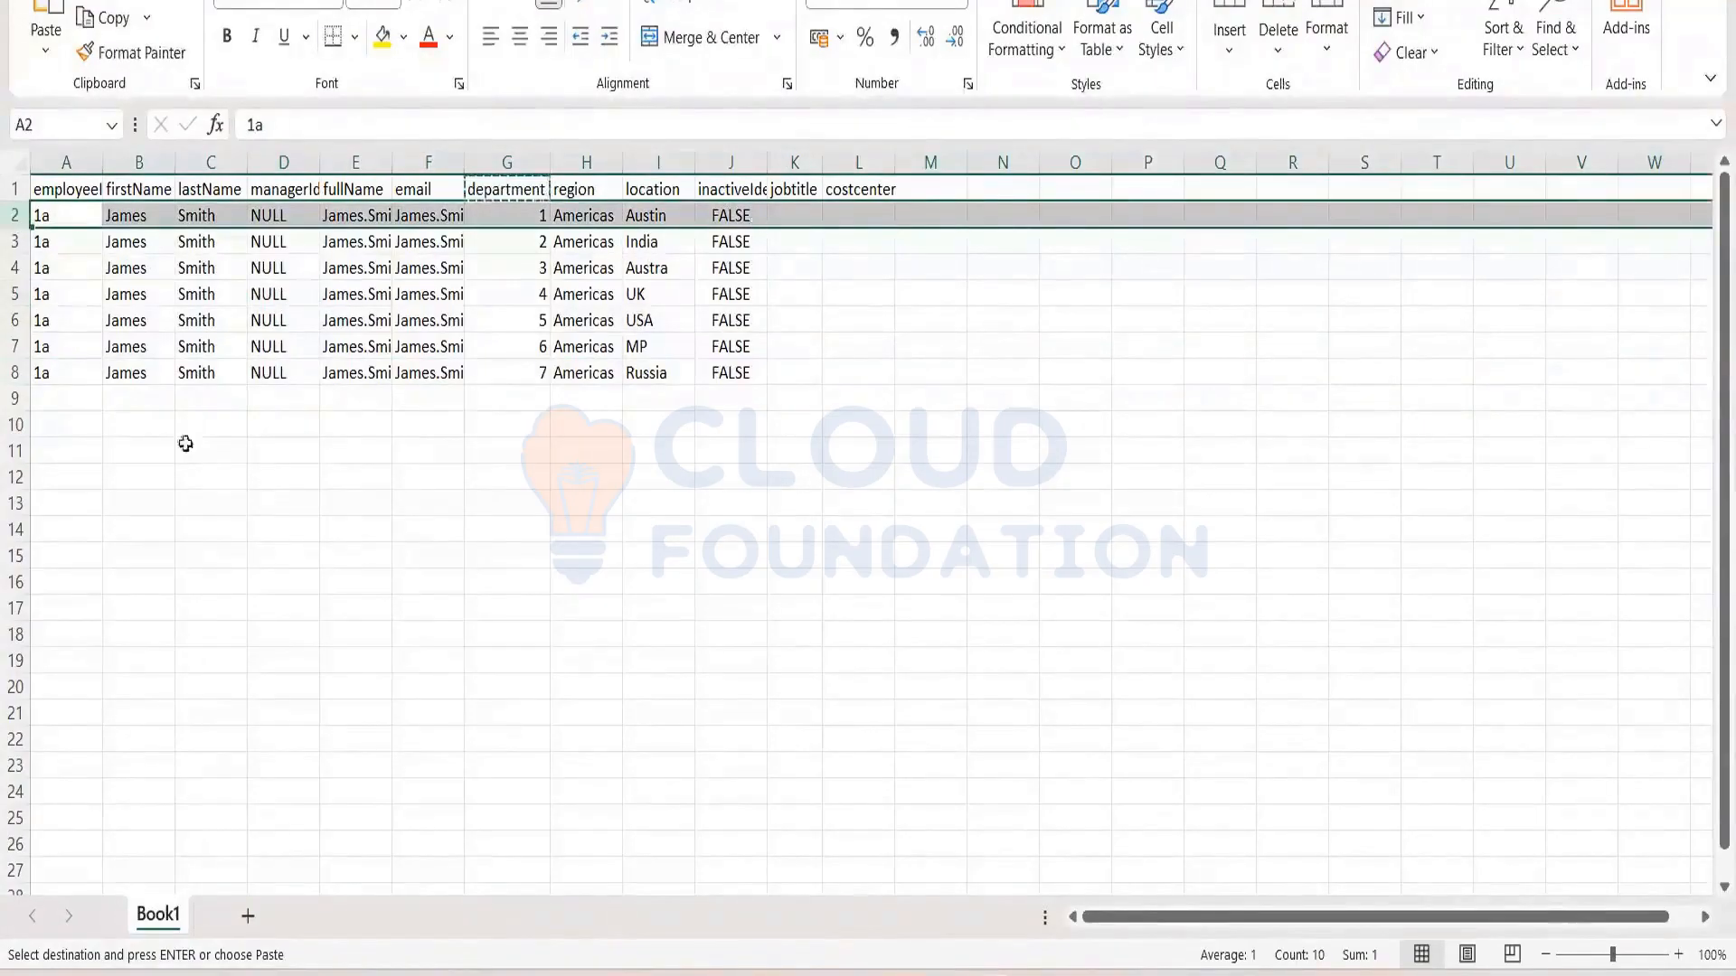
pyautogui.click(60, 243)
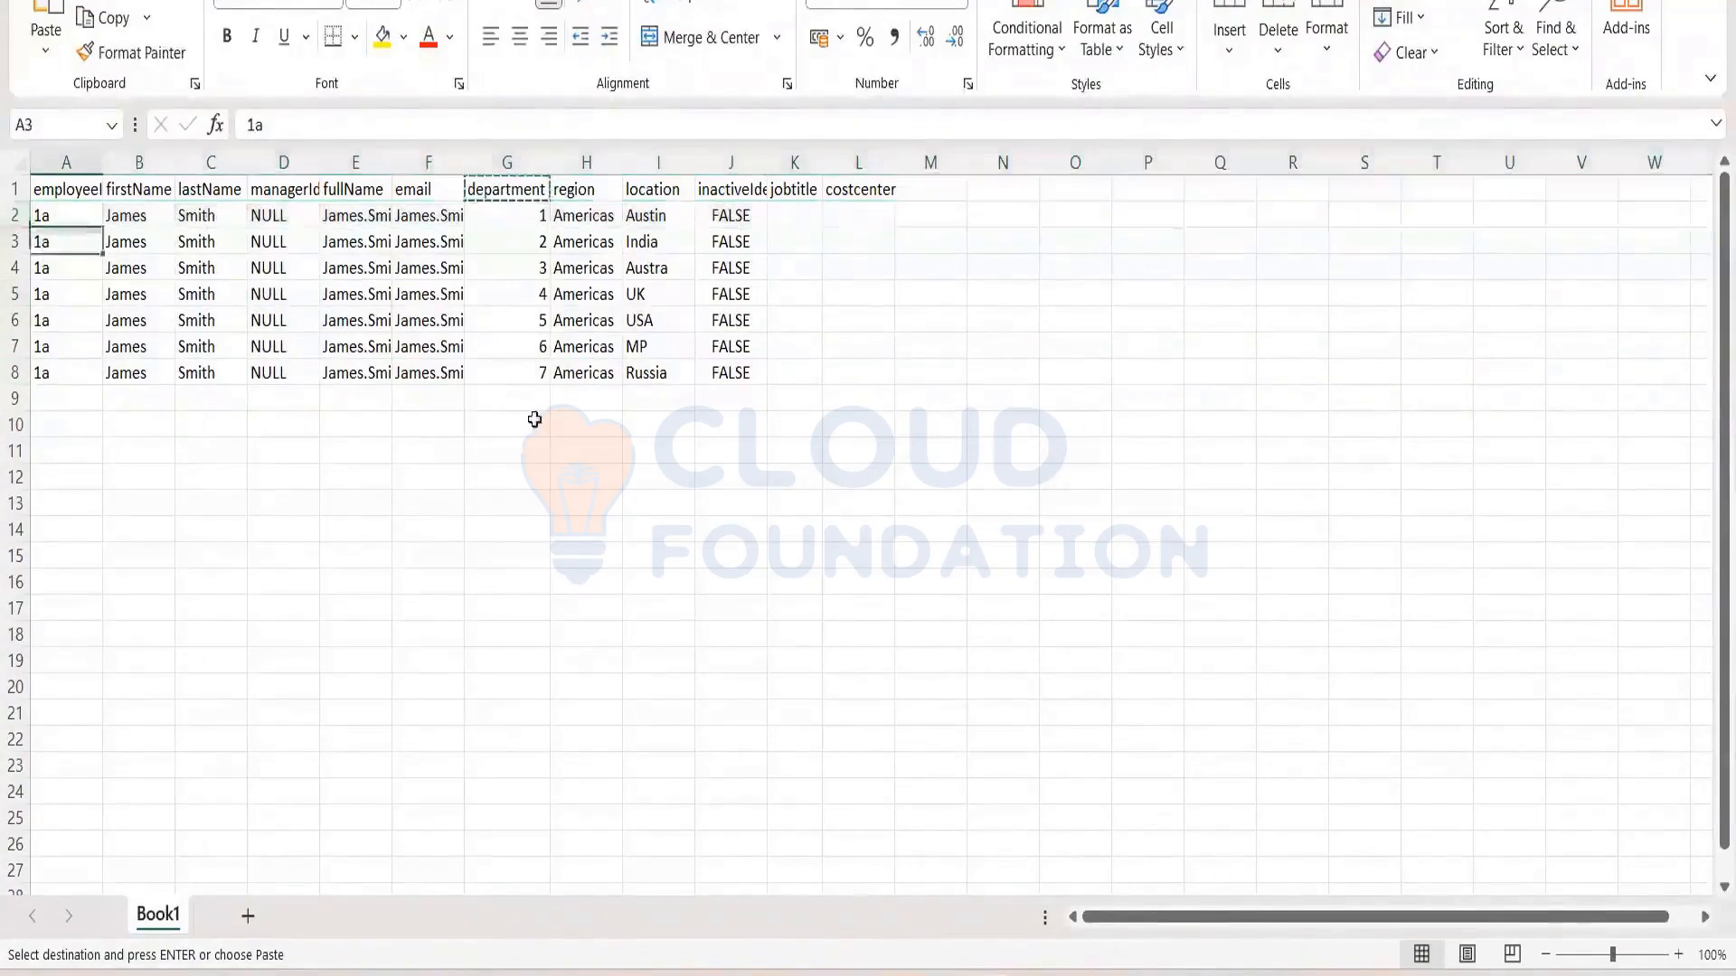
pyautogui.moveTo(534, 420); pyautogui.dragTo(858, 475)
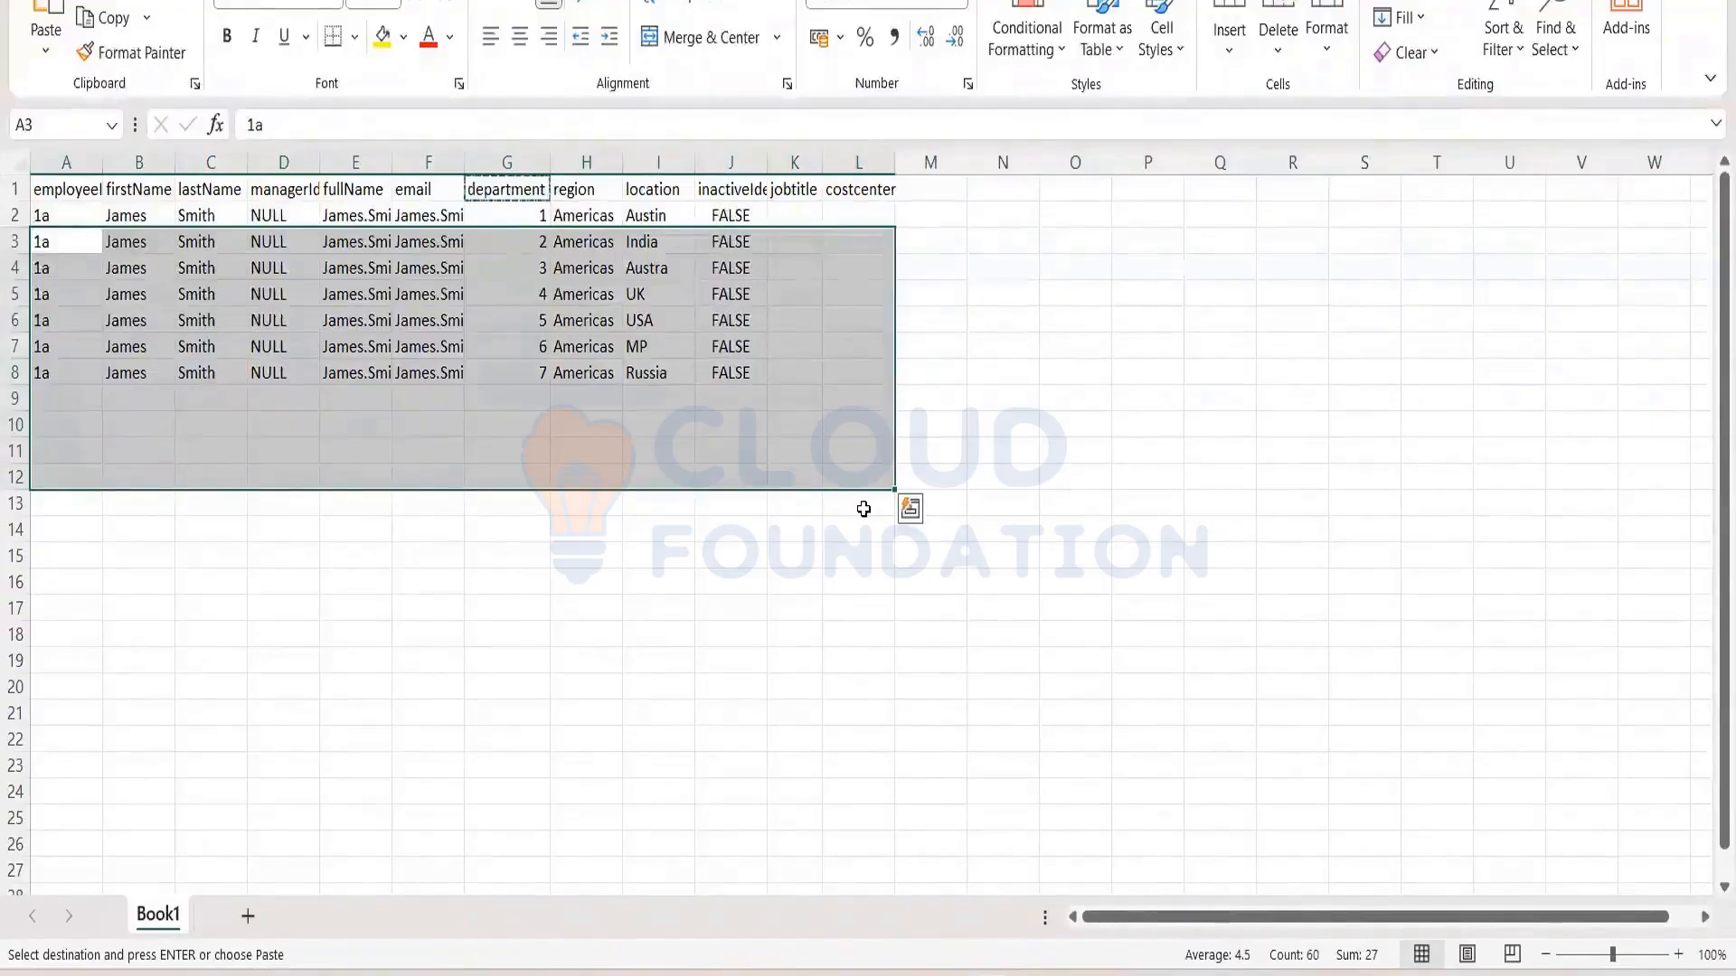
pyautogui.click(567, 293)
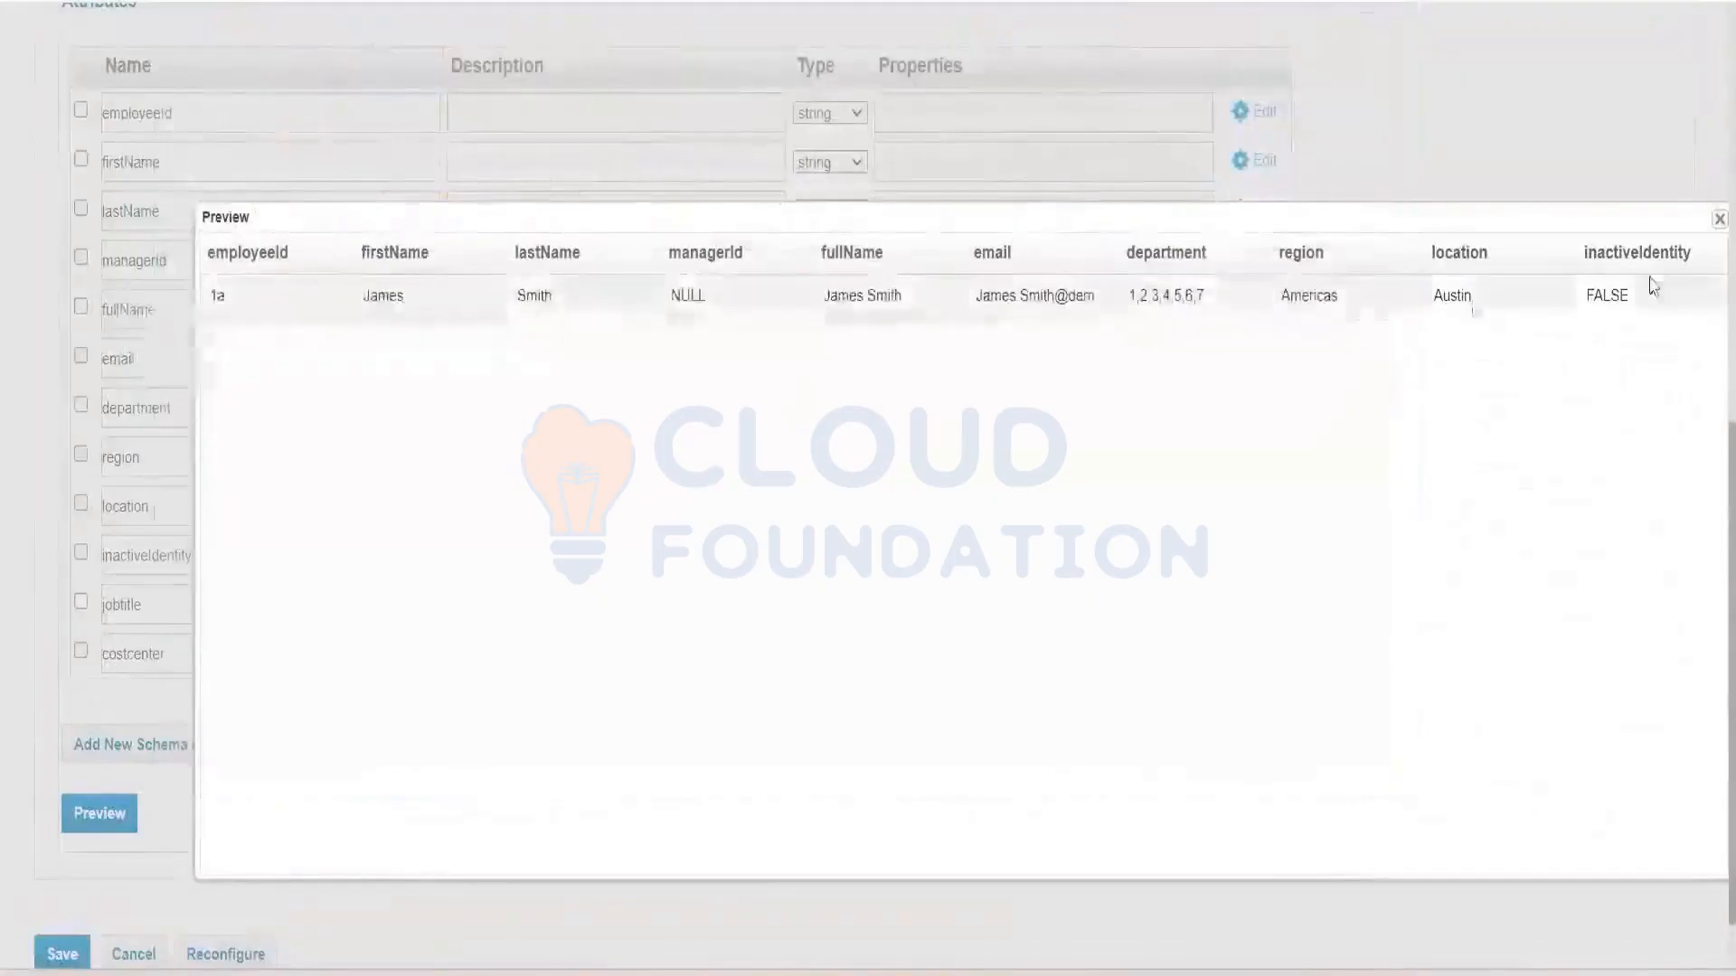
# Close the SailPoint preview window and cancel the application edits without saving
pyautogui.click(1718, 220)
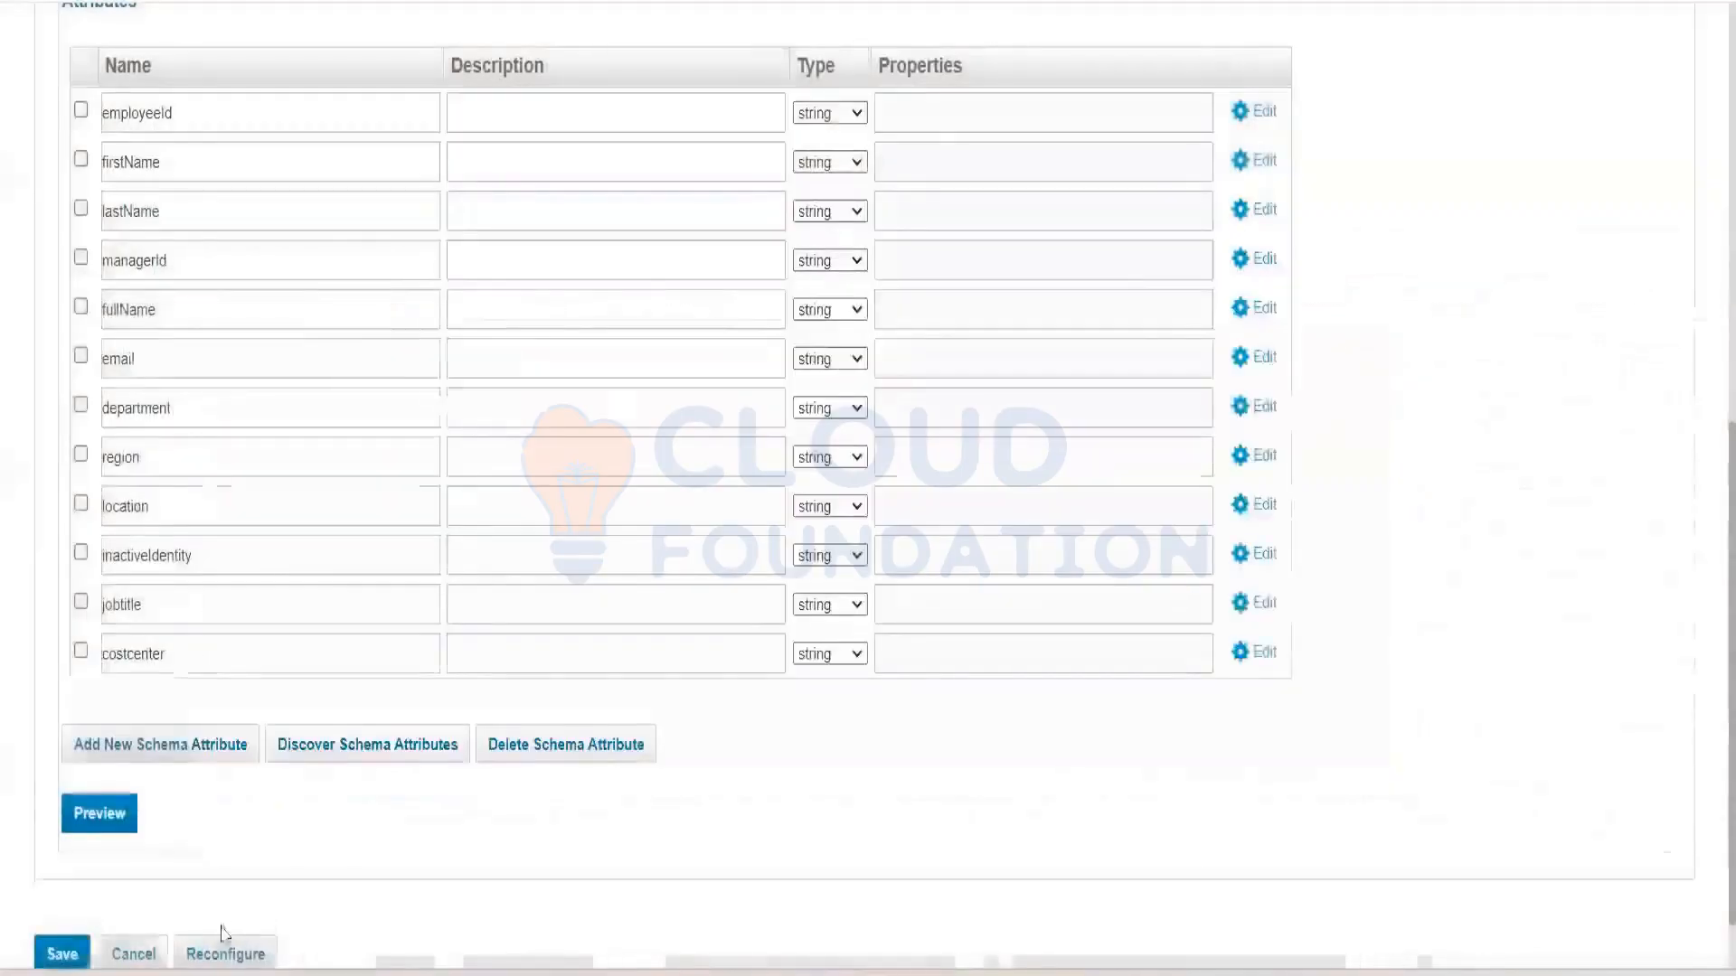
pyautogui.click(136, 954)
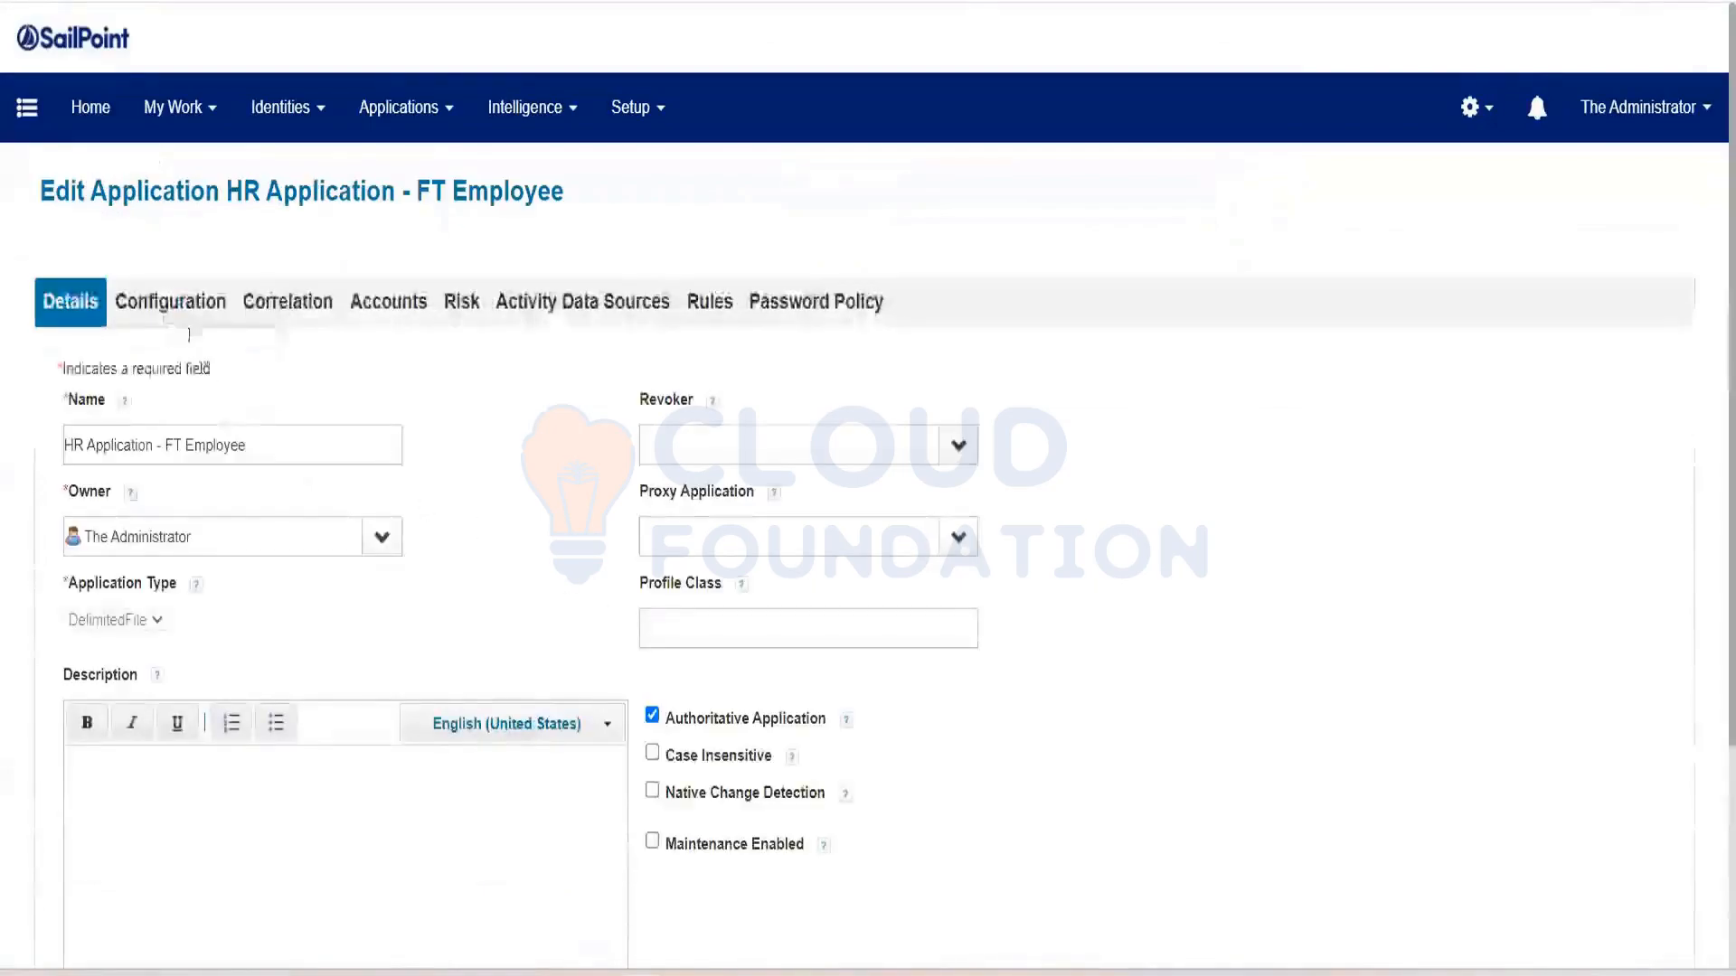
# Review the HR Application - FT Employee configuration, covering its file settings, provisioning policies and account schema
pyautogui.click(181, 310)
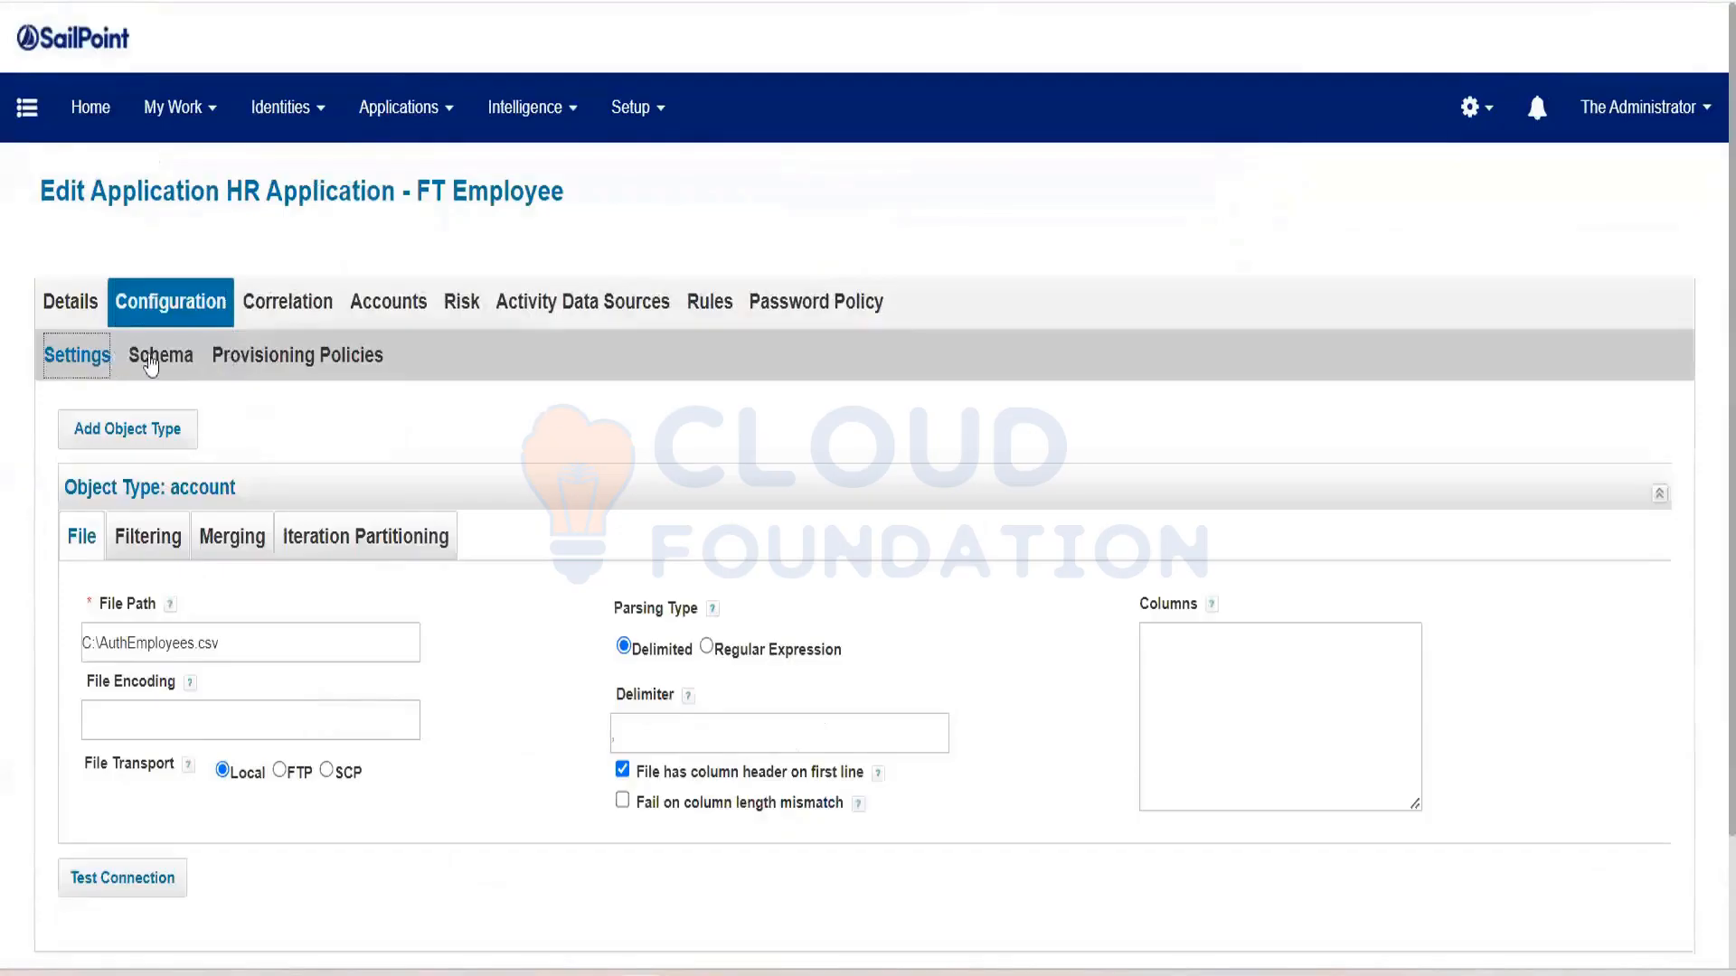
pyautogui.click(276, 361)
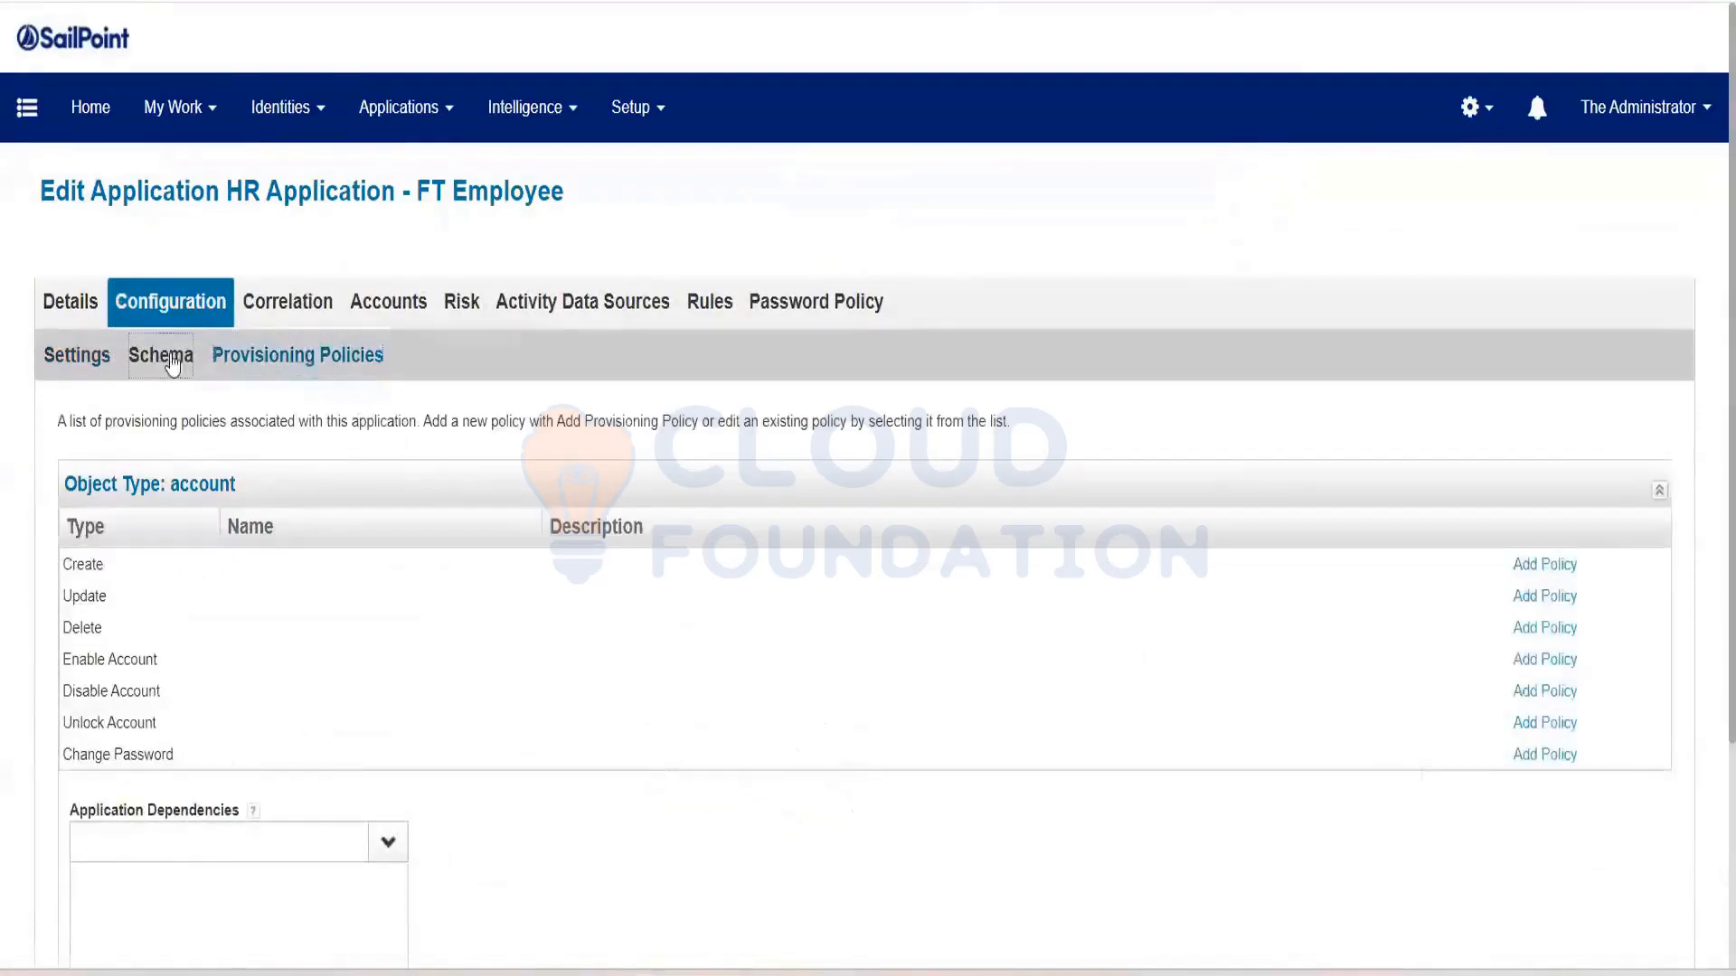
pyautogui.click(173, 364)
pyautogui.scroll(-7, 445, 615)
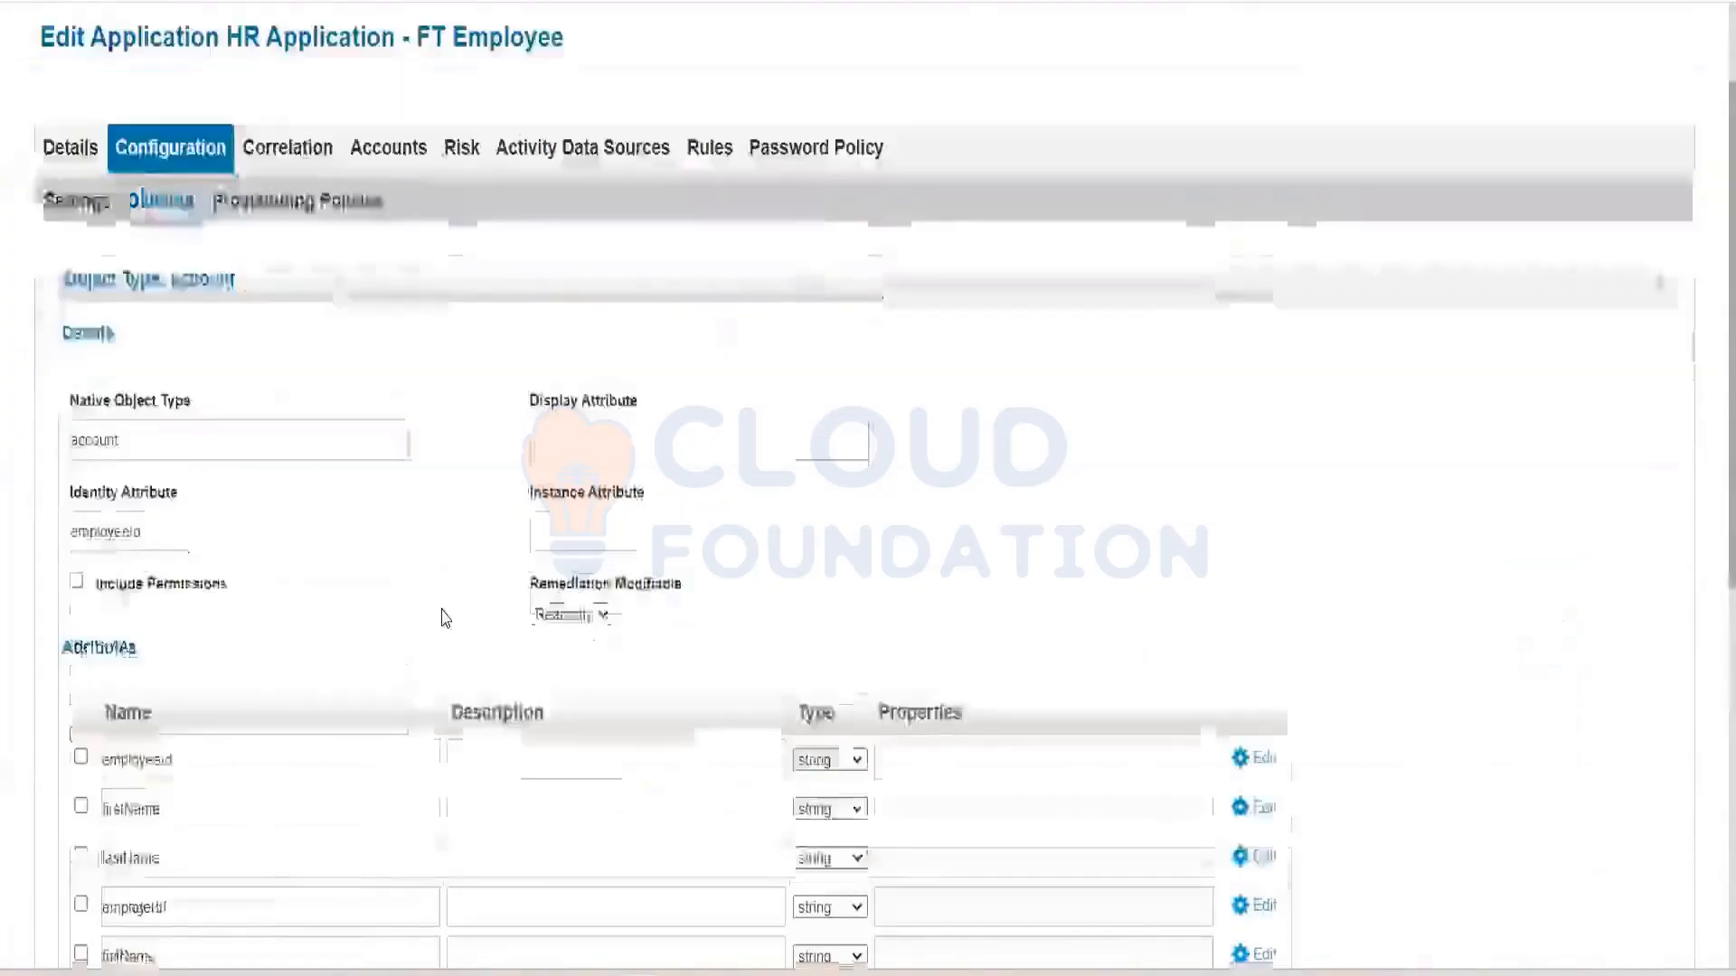
pyautogui.scroll(7, 639, 469)
# Review the account object's merging, filtering and iteration partitioning settings, and the application's password policies
pyautogui.click(77, 355)
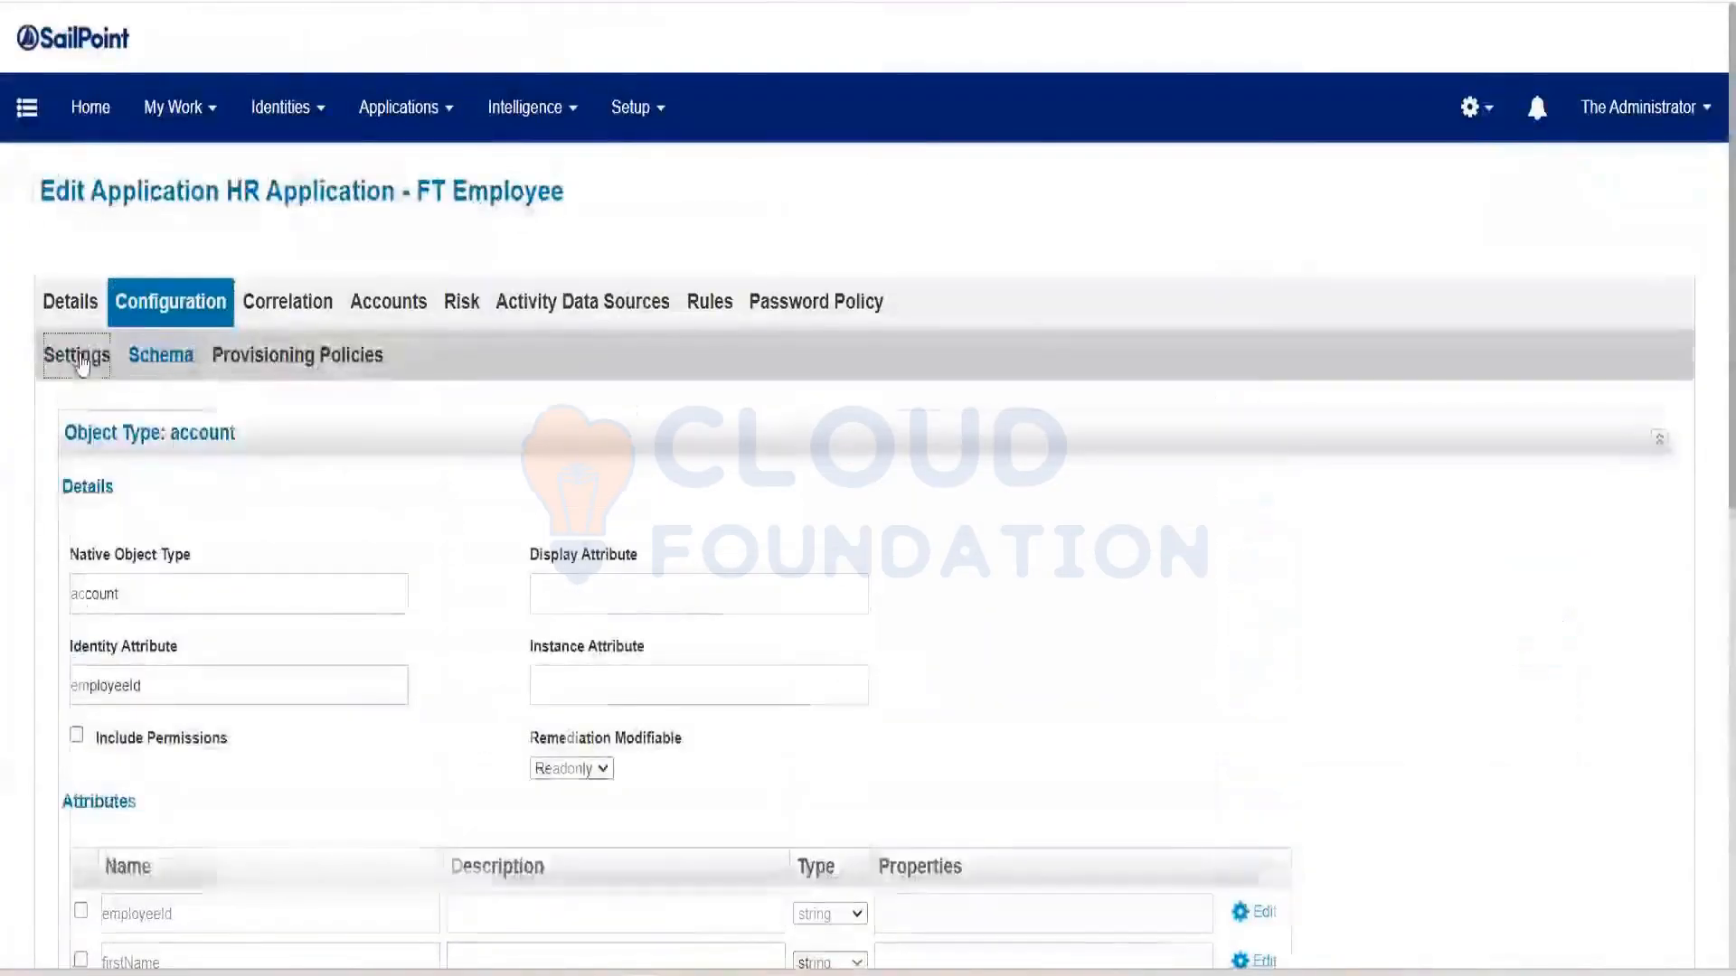
pyautogui.click(241, 540)
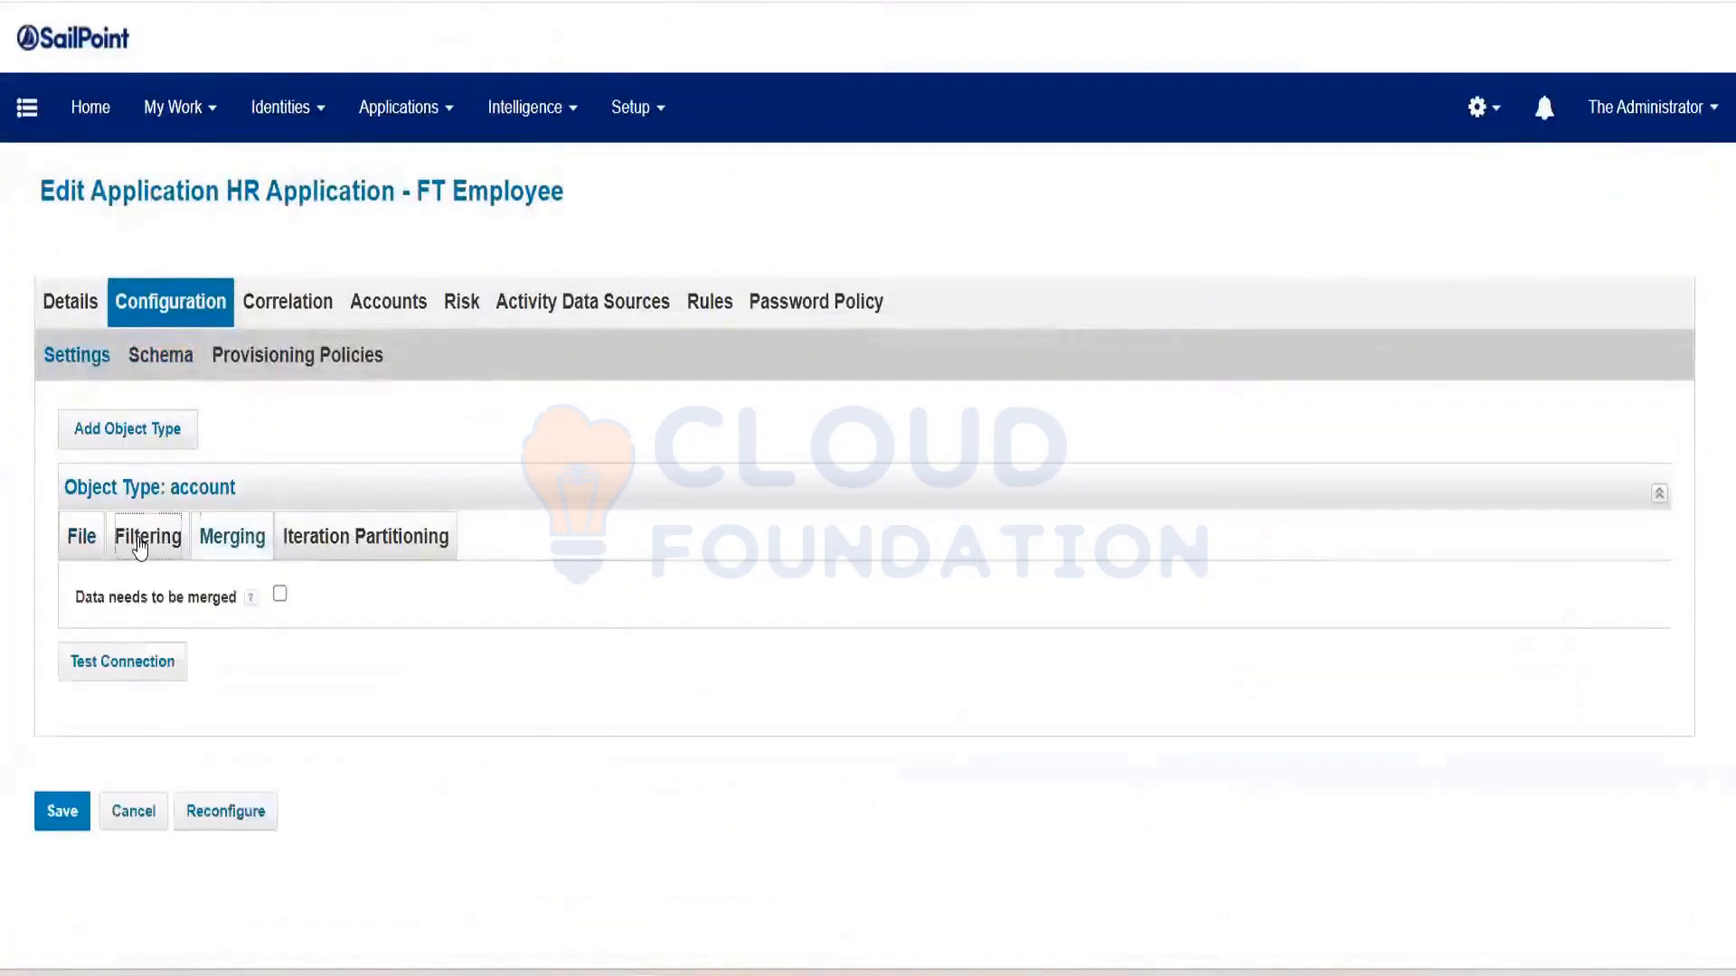
pyautogui.click(143, 539)
pyautogui.scroll(-1, 442, 570)
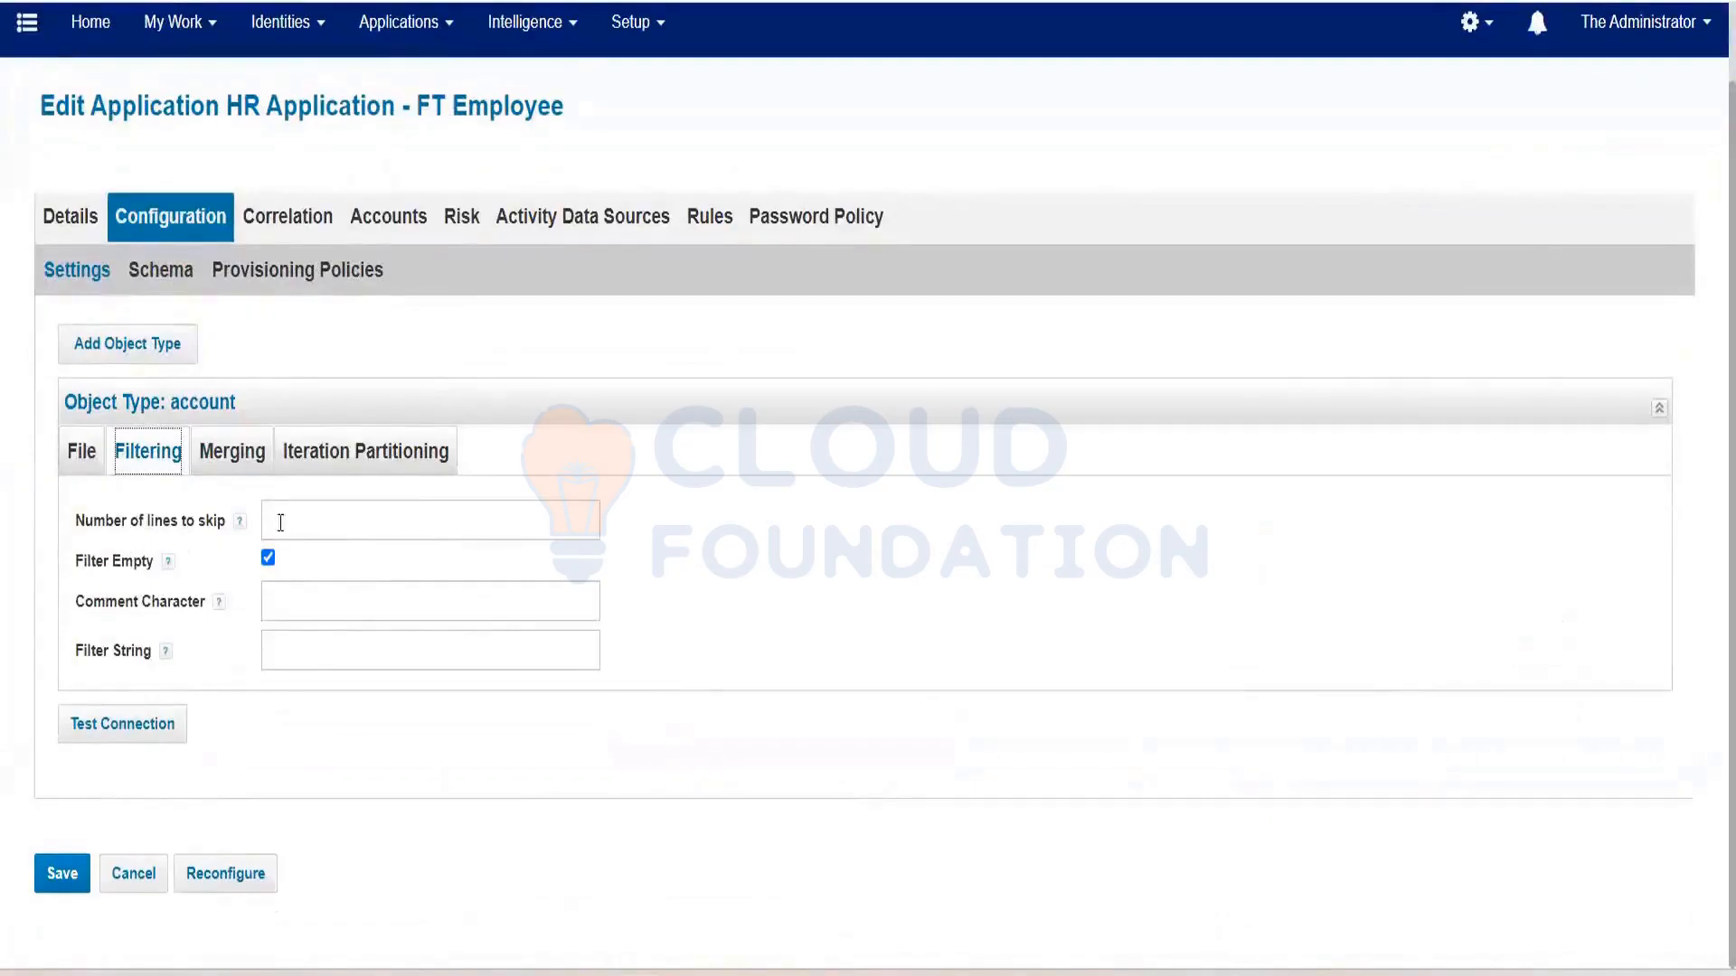
pyautogui.click(360, 522)
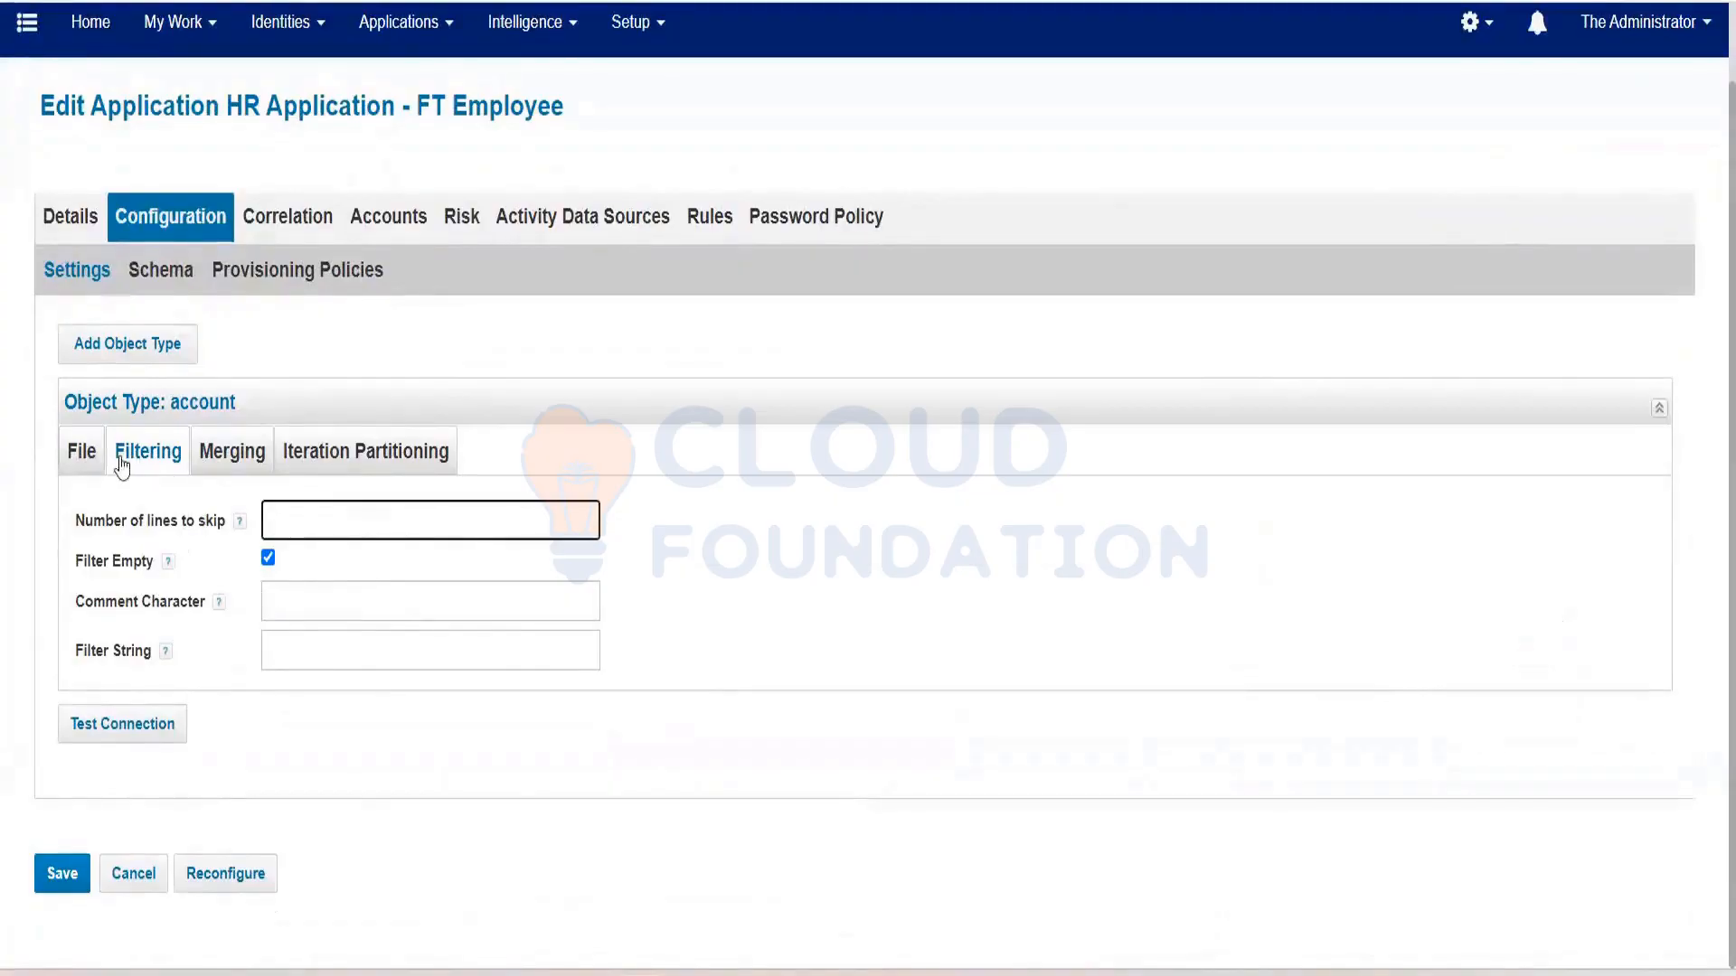
pyautogui.click(325, 456)
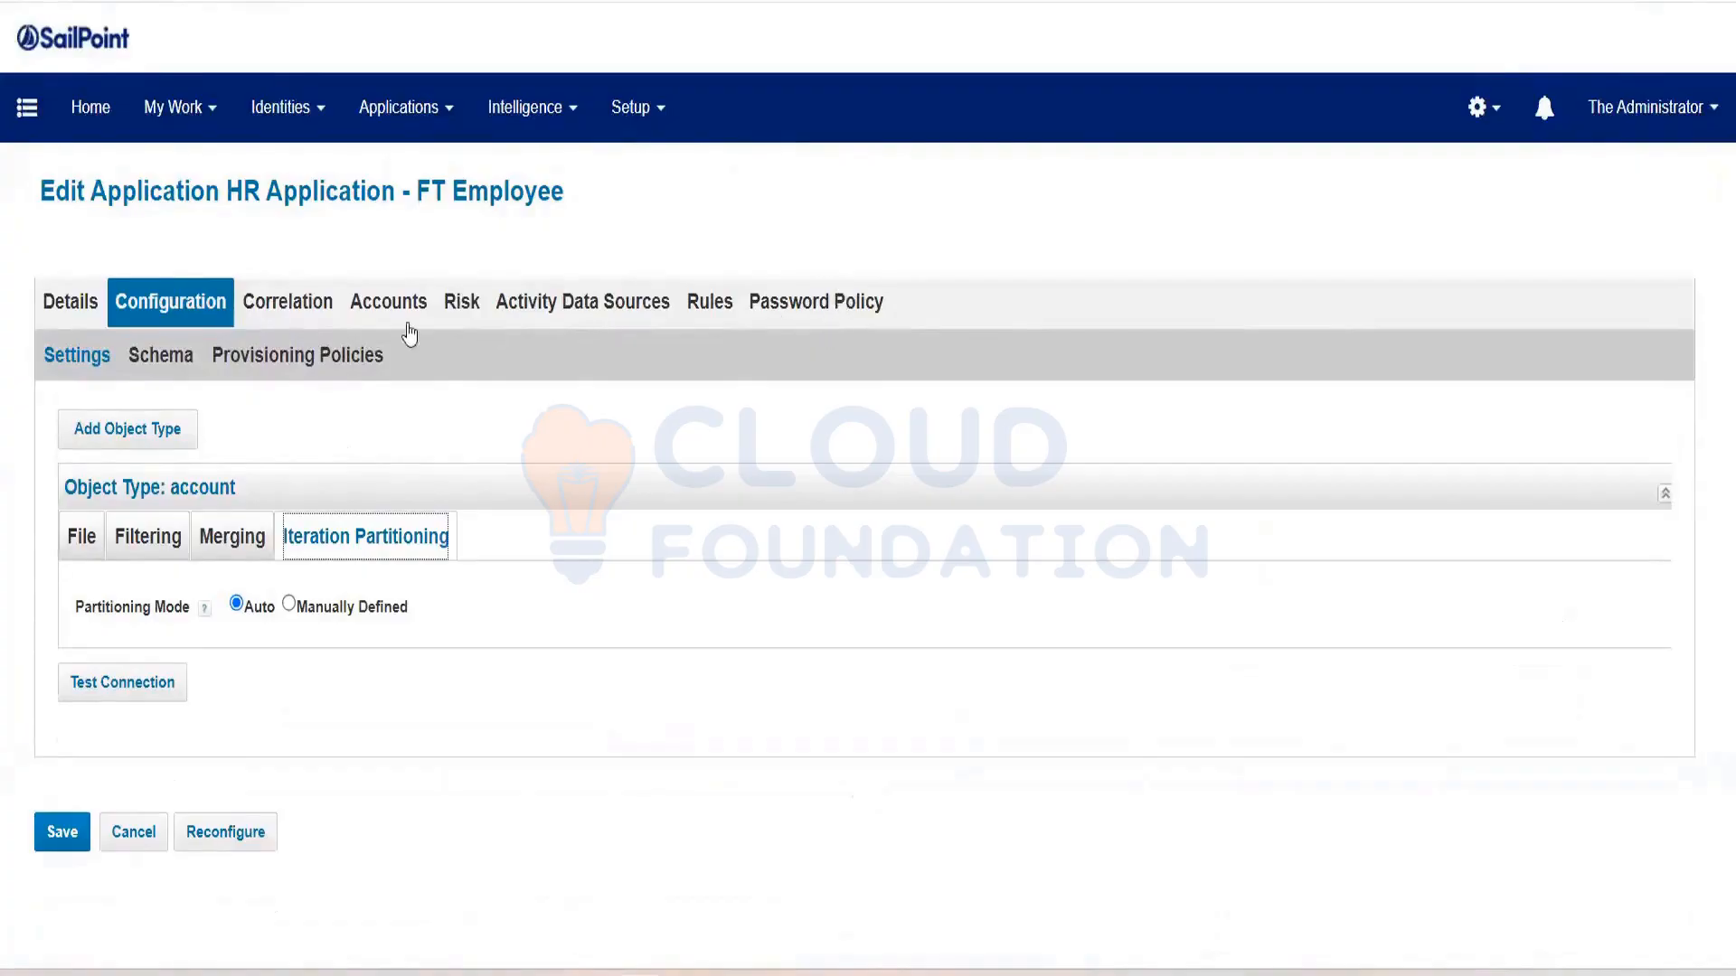
pyautogui.click(201, 316)
pyautogui.click(783, 316)
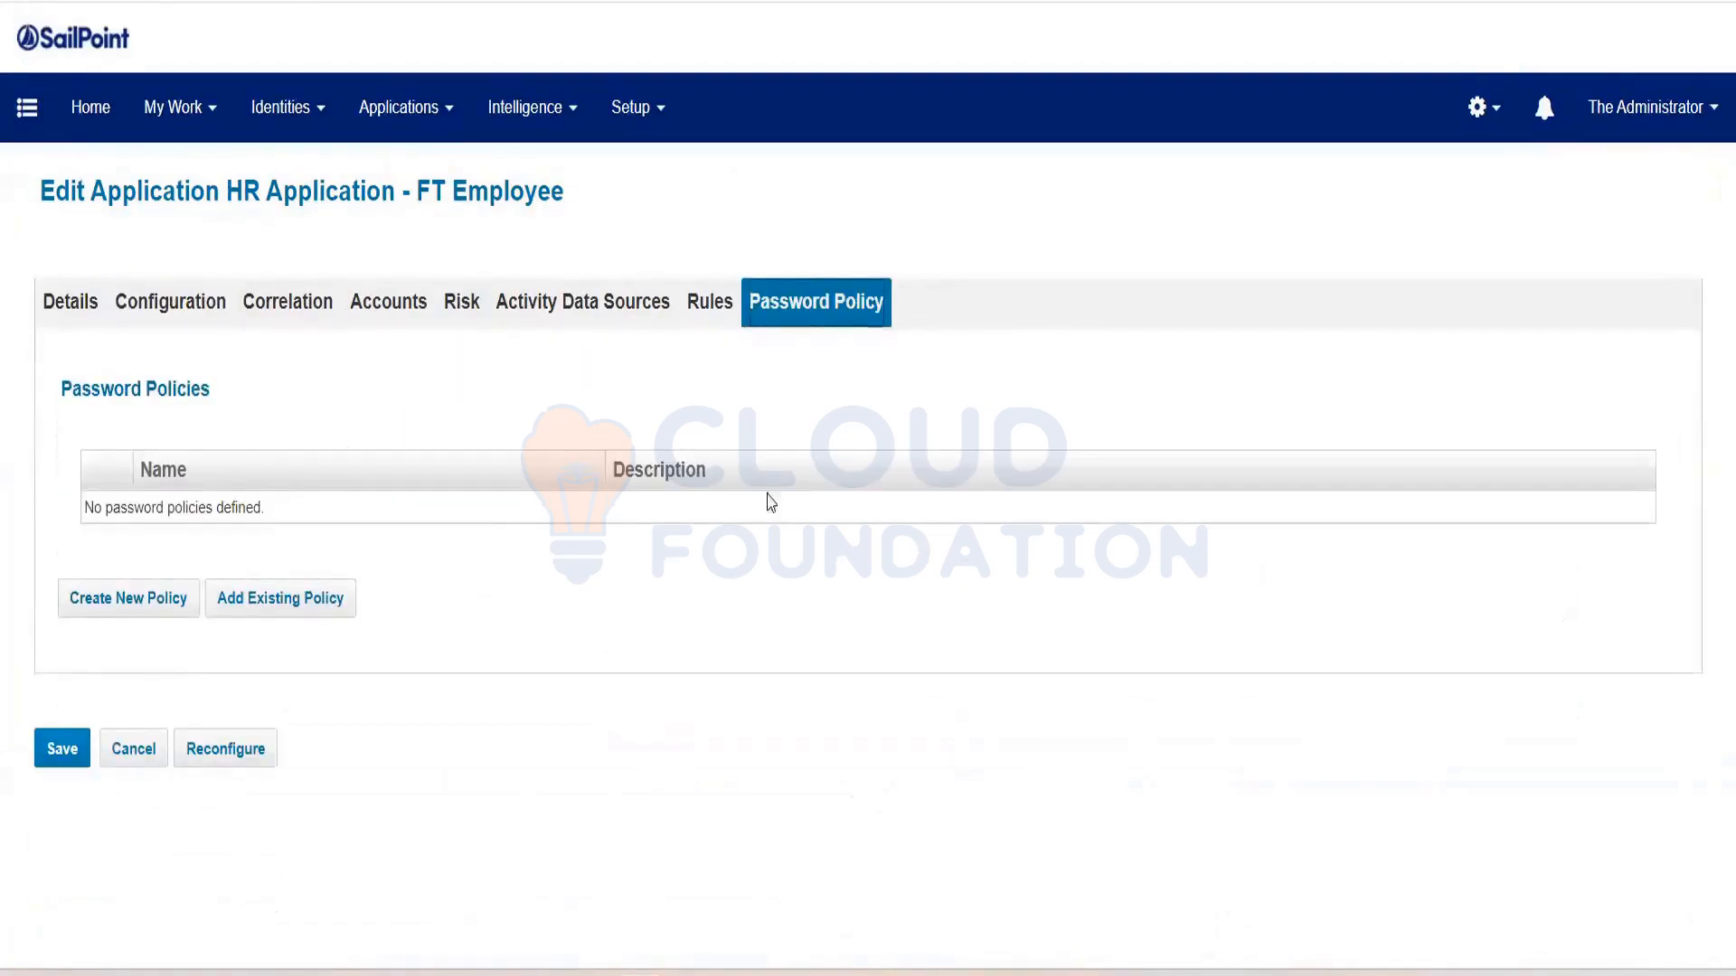
# Review the accounts aggregated for HR Application - FT Employee
pyautogui.click(389, 315)
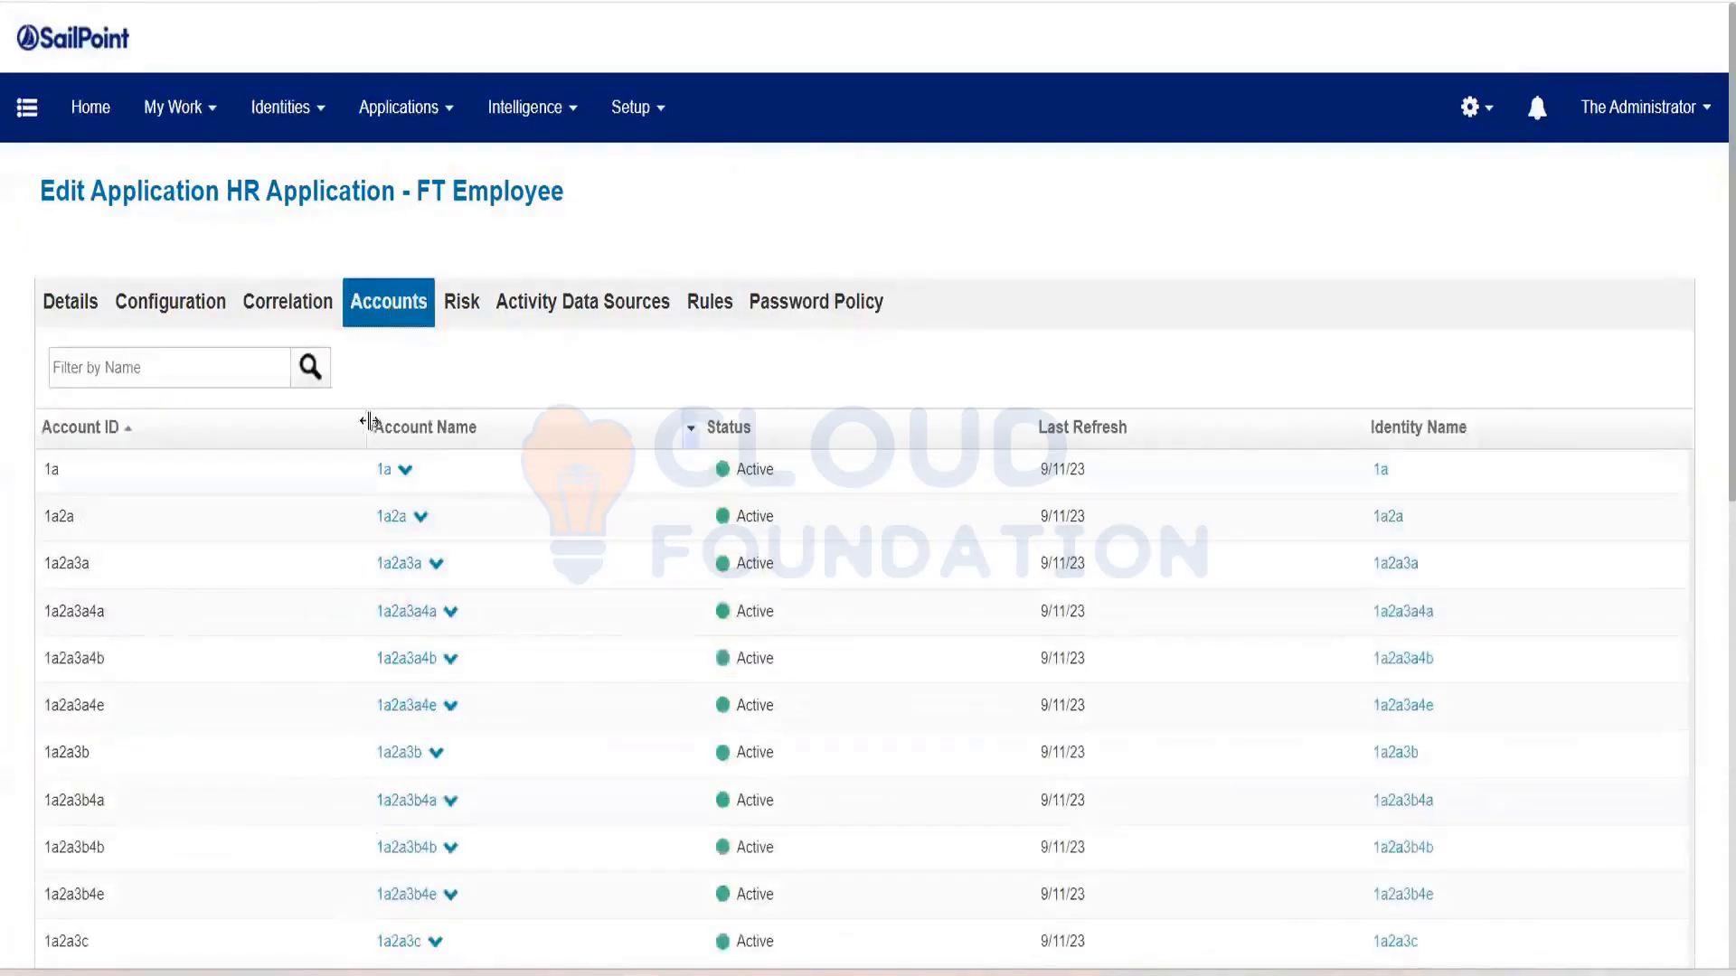
pyautogui.click(280, 108)
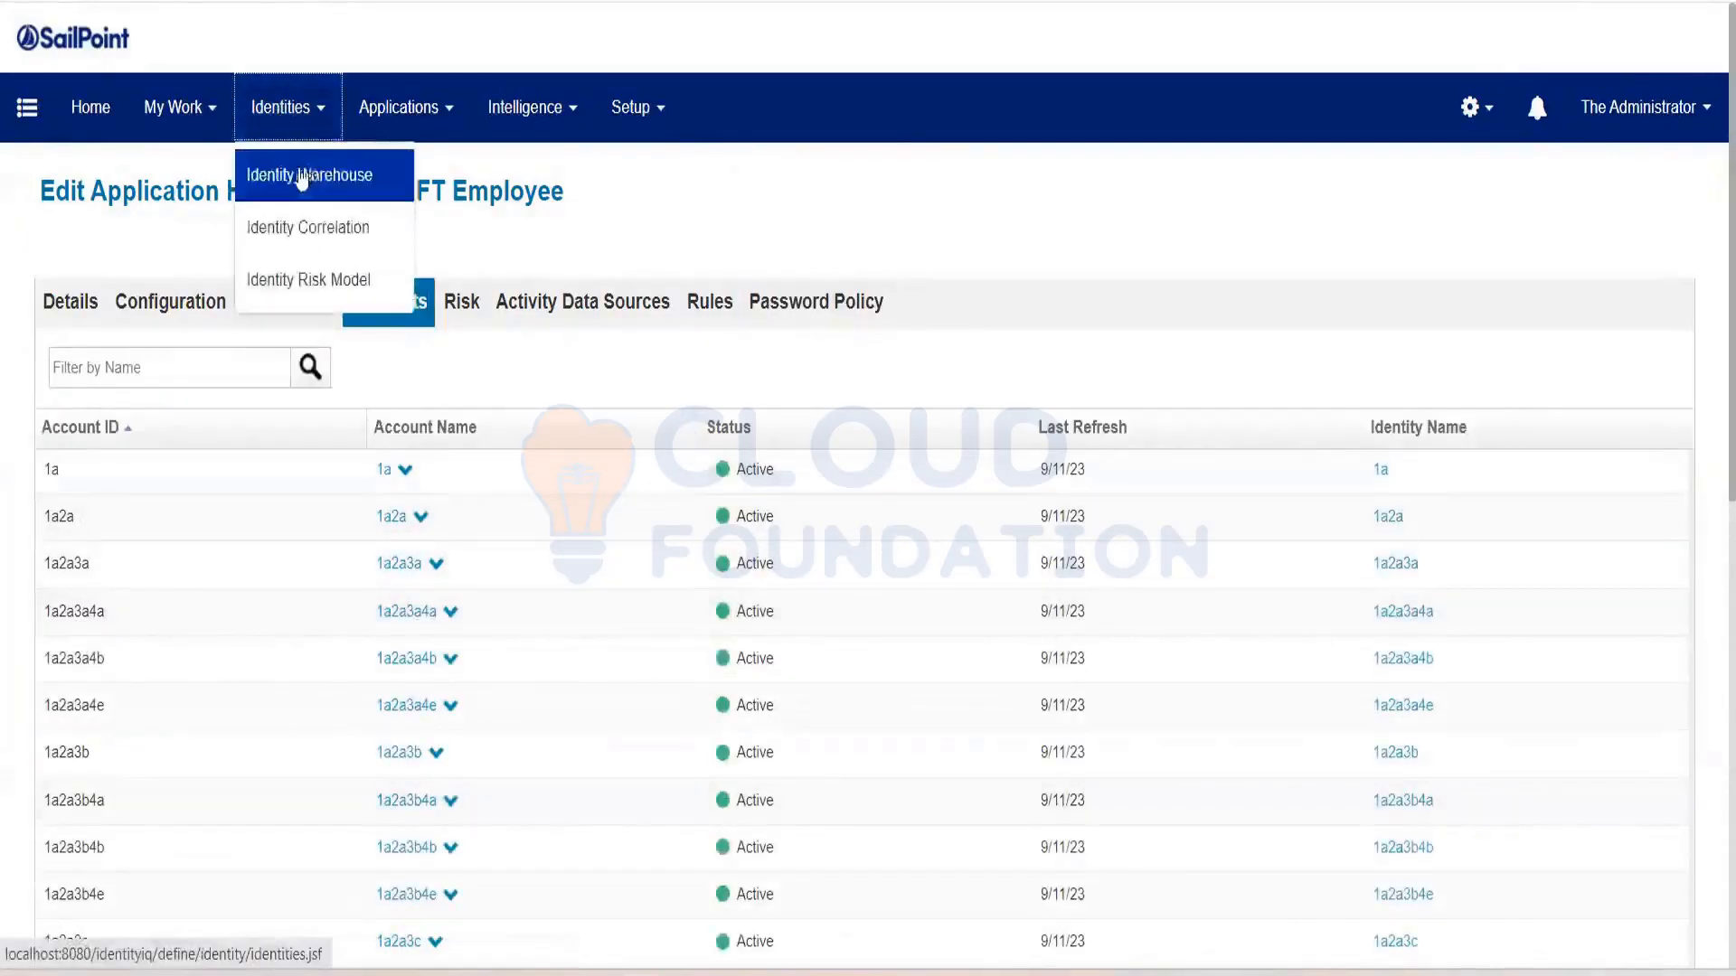
pyautogui.click(612, 192)
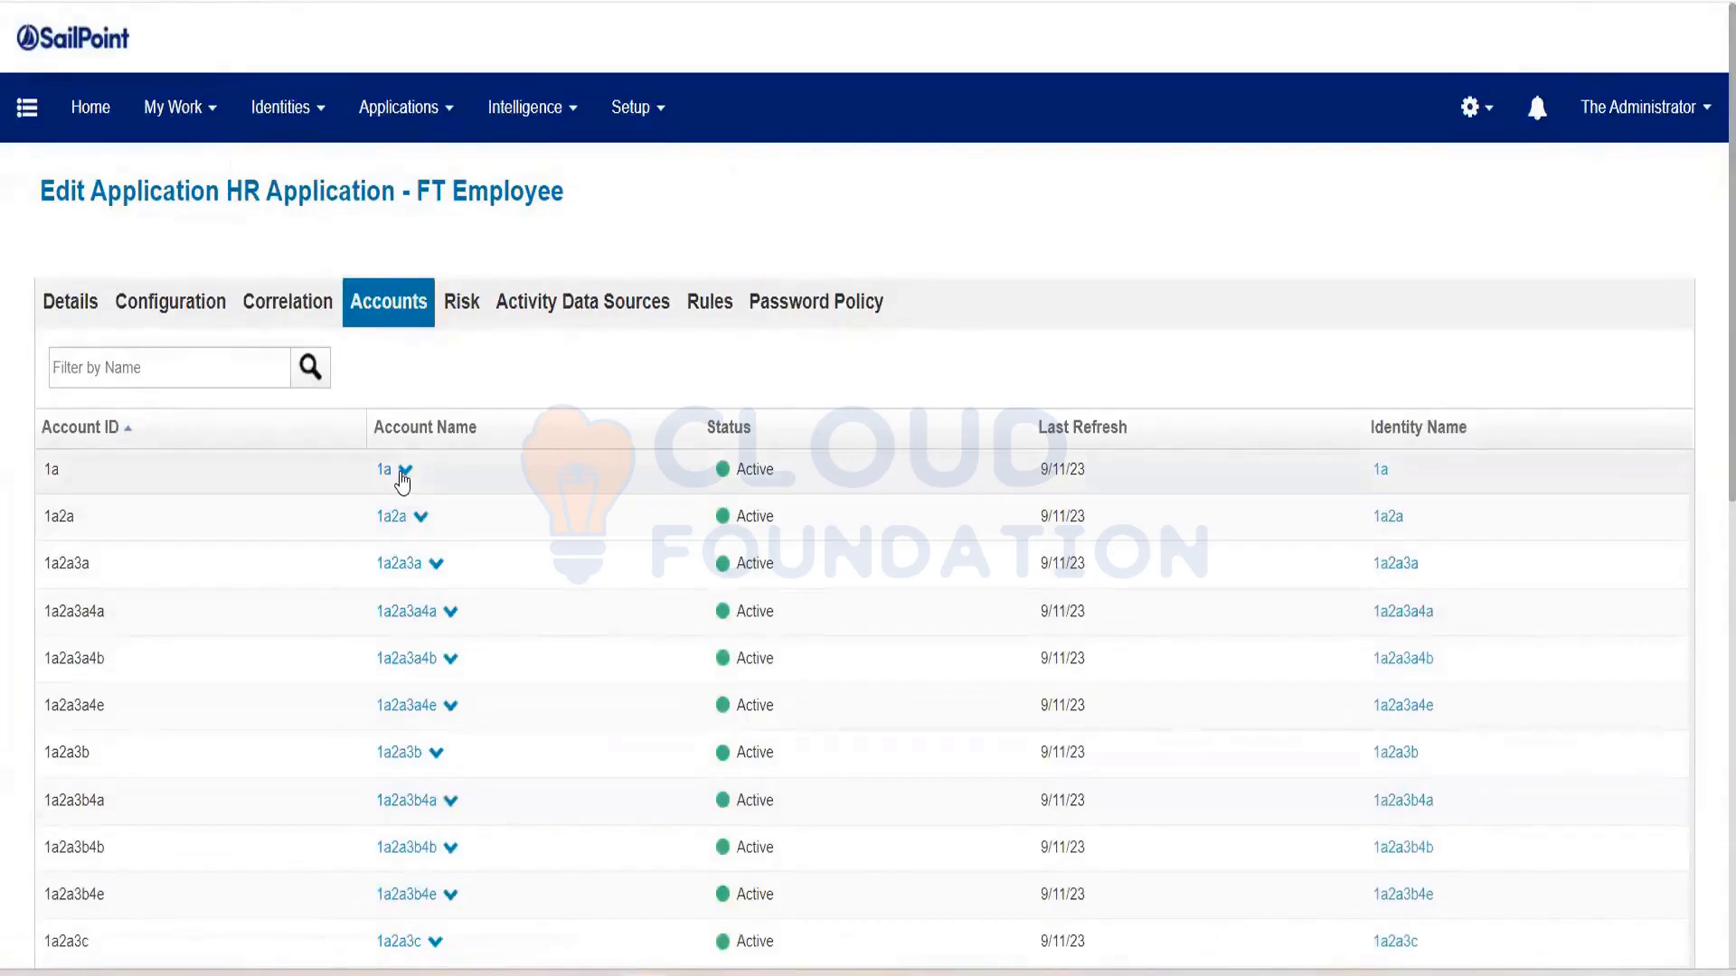
pyautogui.doubleClick(619, 193)
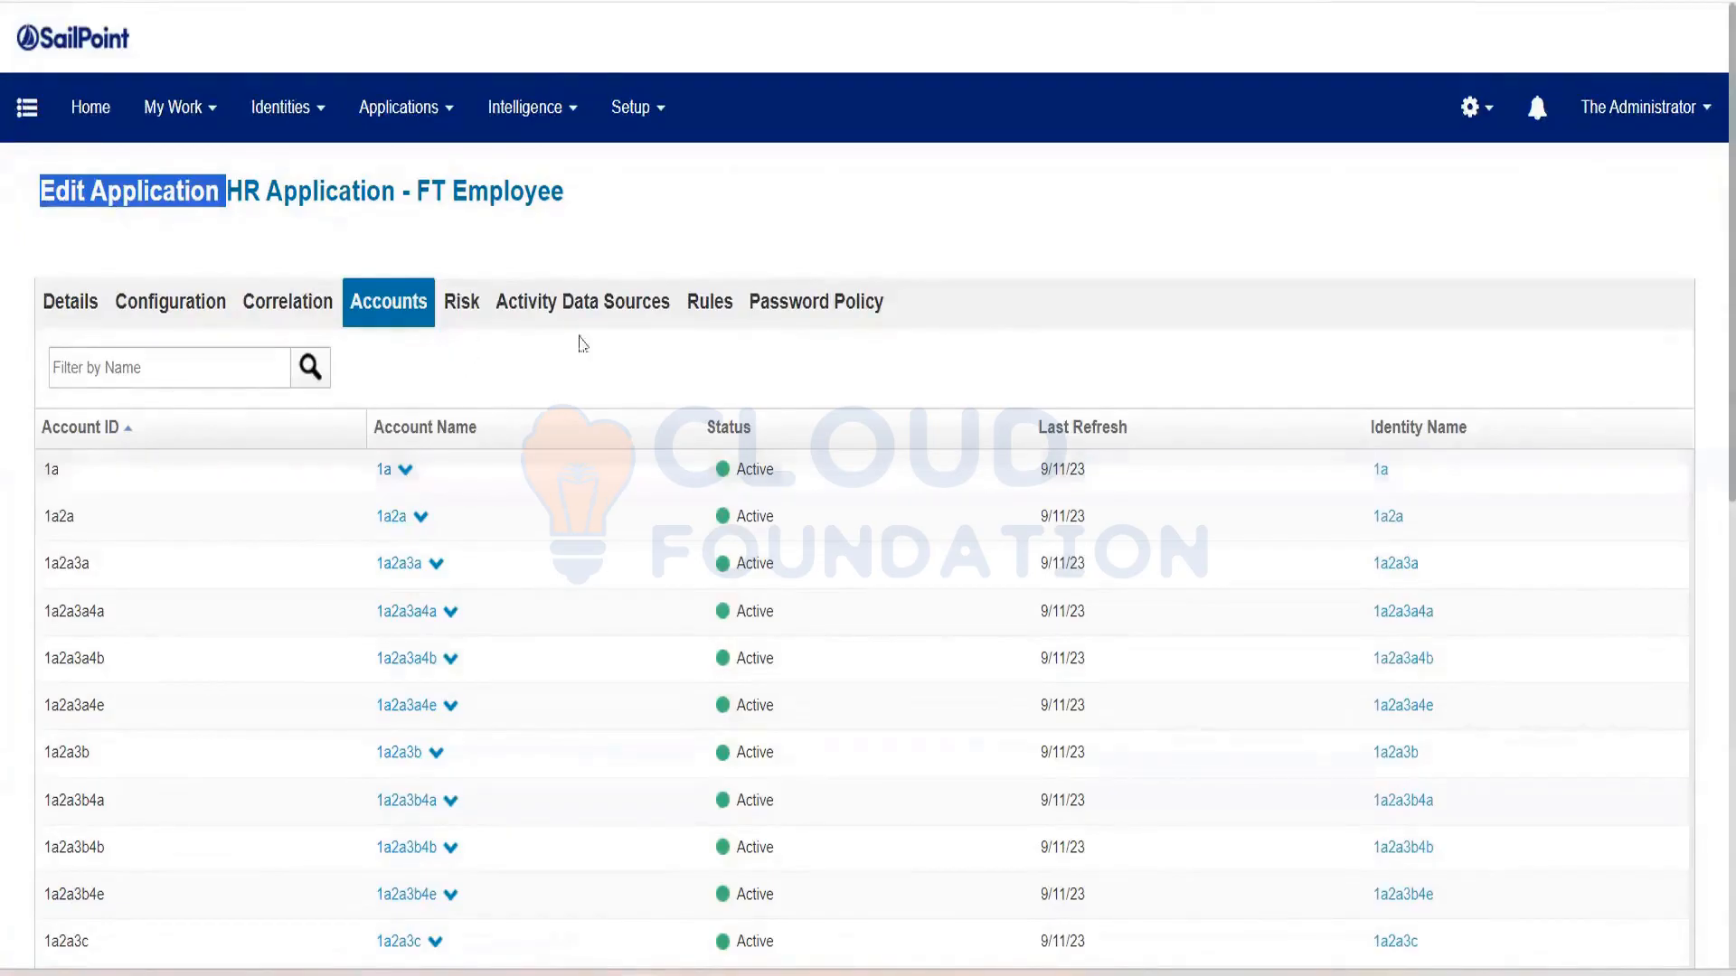
pyautogui.click(321, 200)
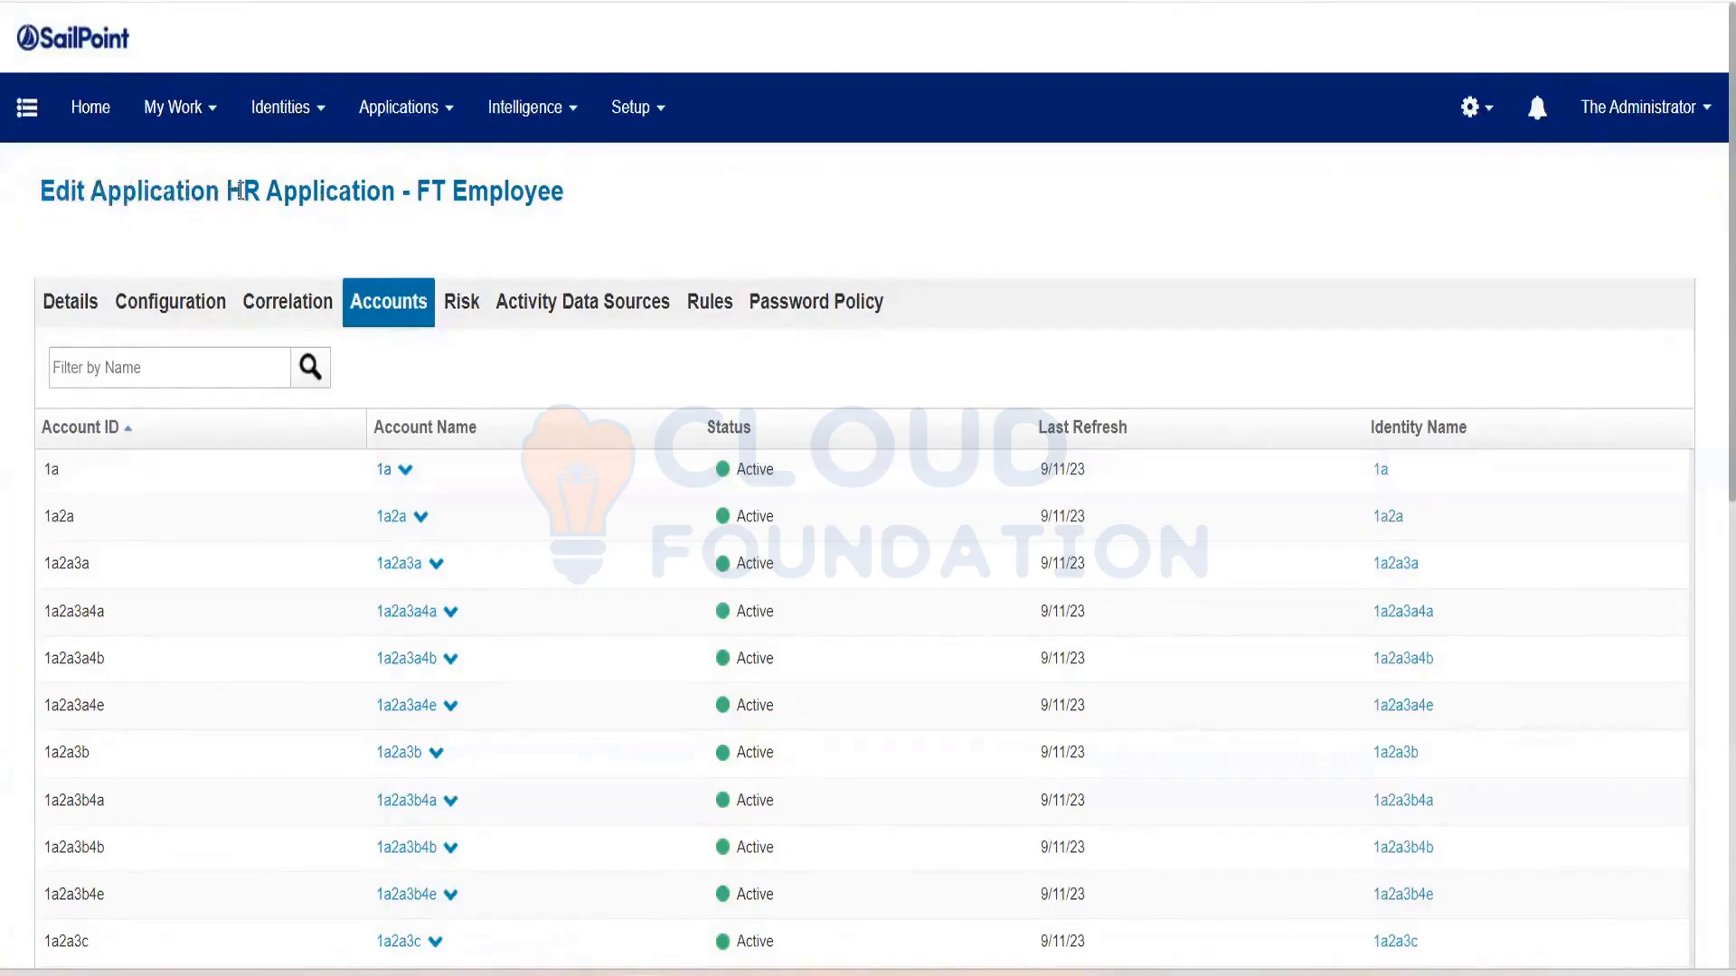
pyautogui.moveTo(242, 192); pyautogui.dragTo(810, 202)
# Start a new password policy for the application and examine its name, description, character-count and minimum-letter fields
pyautogui.click(829, 305)
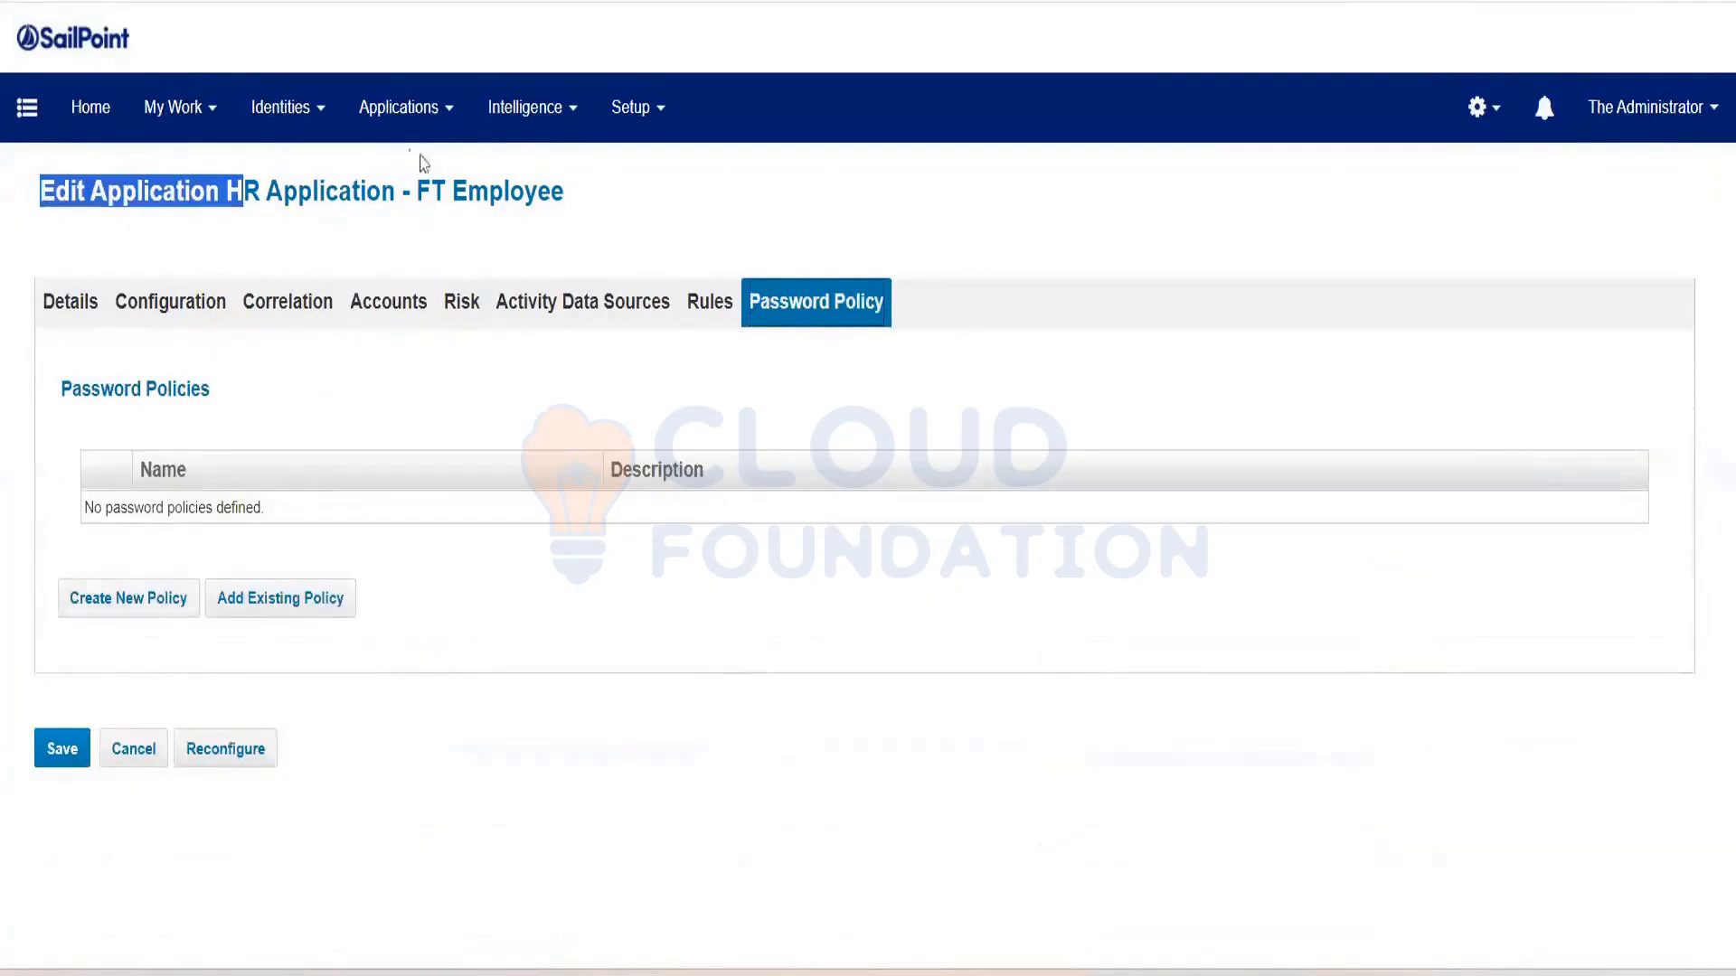
pyautogui.moveTo(299, 192); pyautogui.dragTo(40, 191)
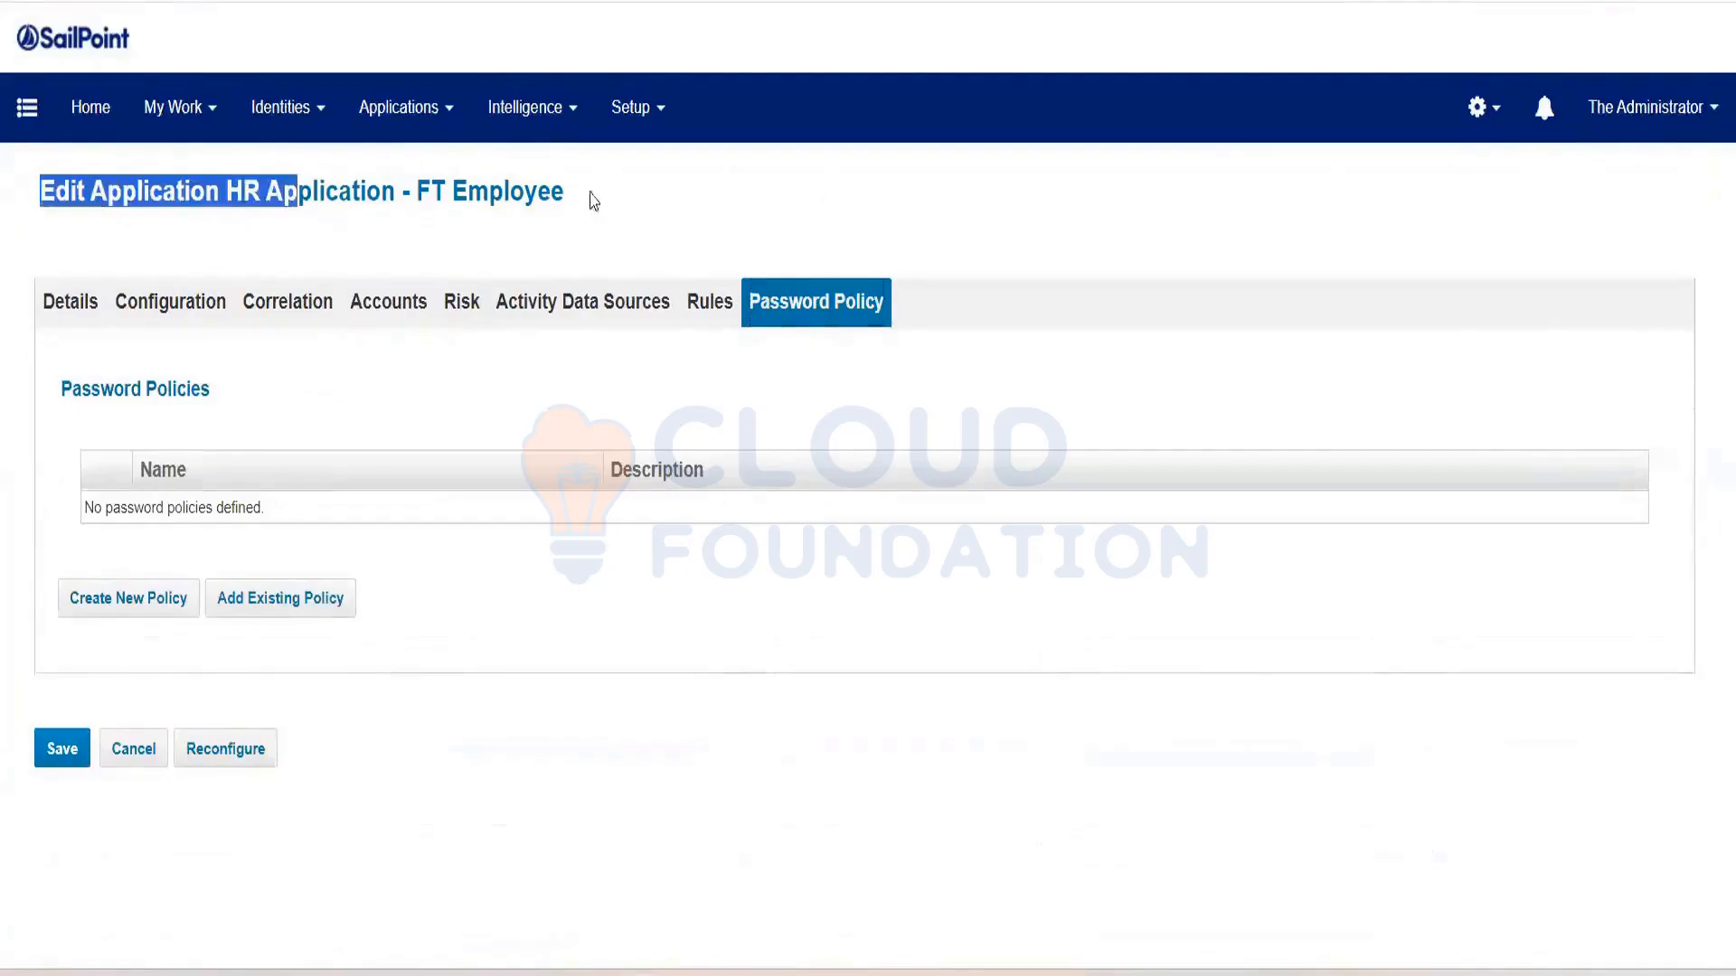
pyautogui.click(122, 616)
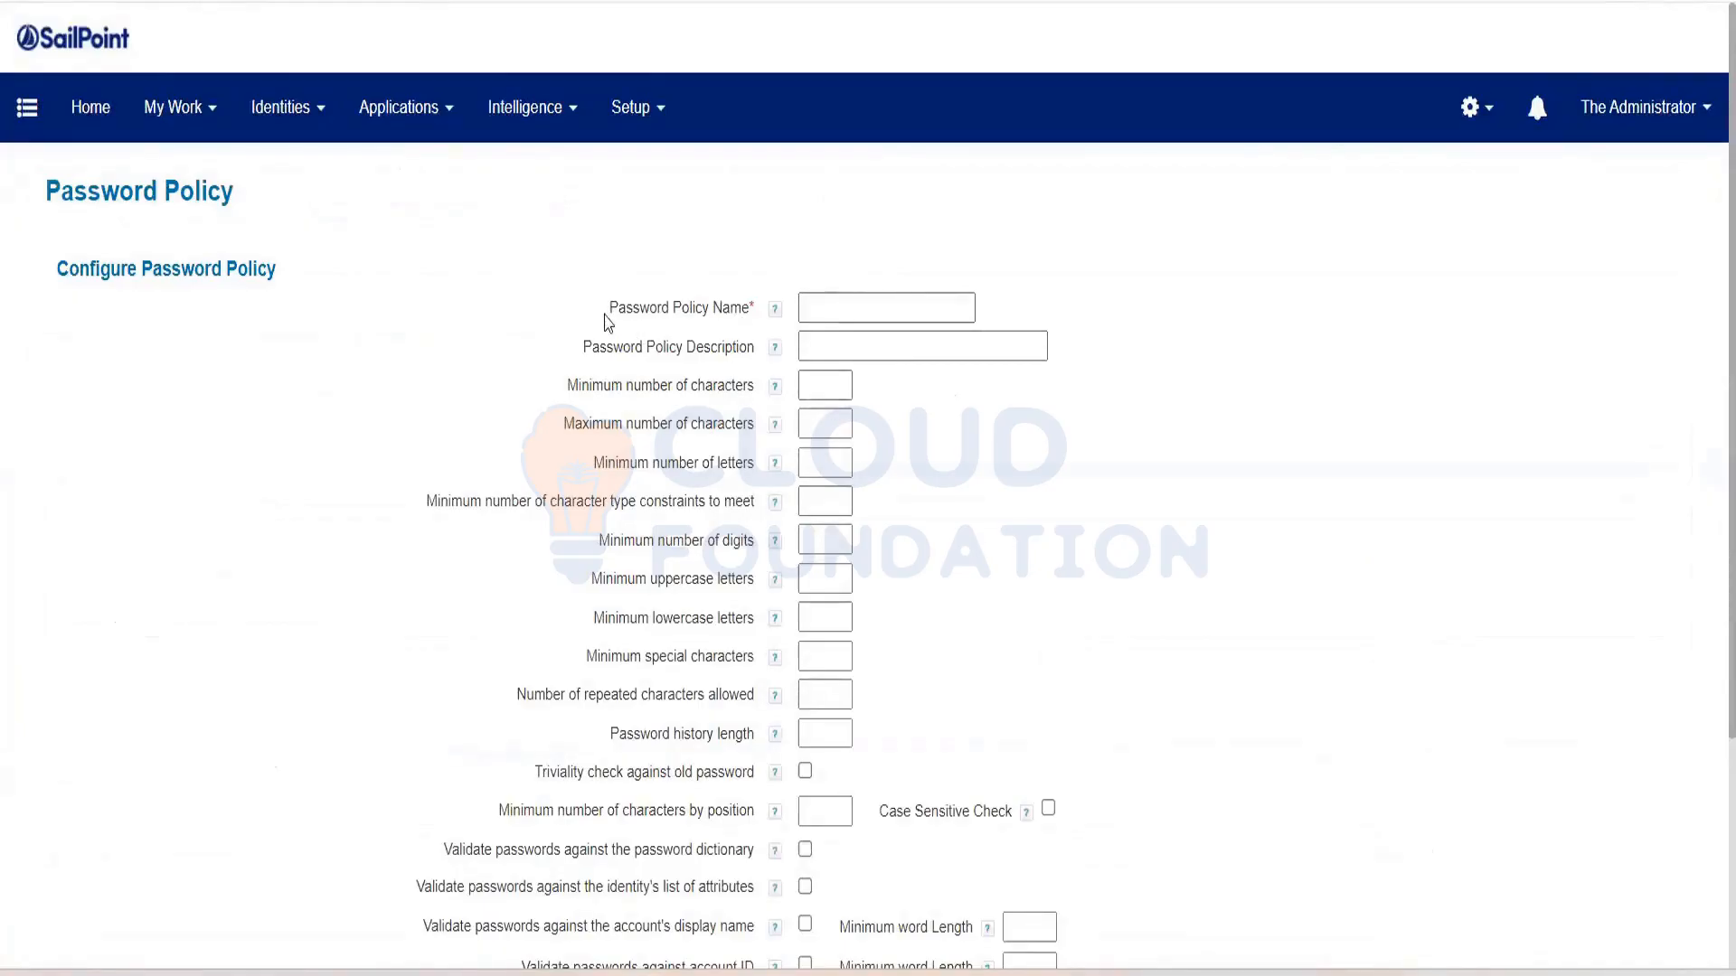
pyautogui.moveTo(608, 308); pyautogui.dragTo(727, 310)
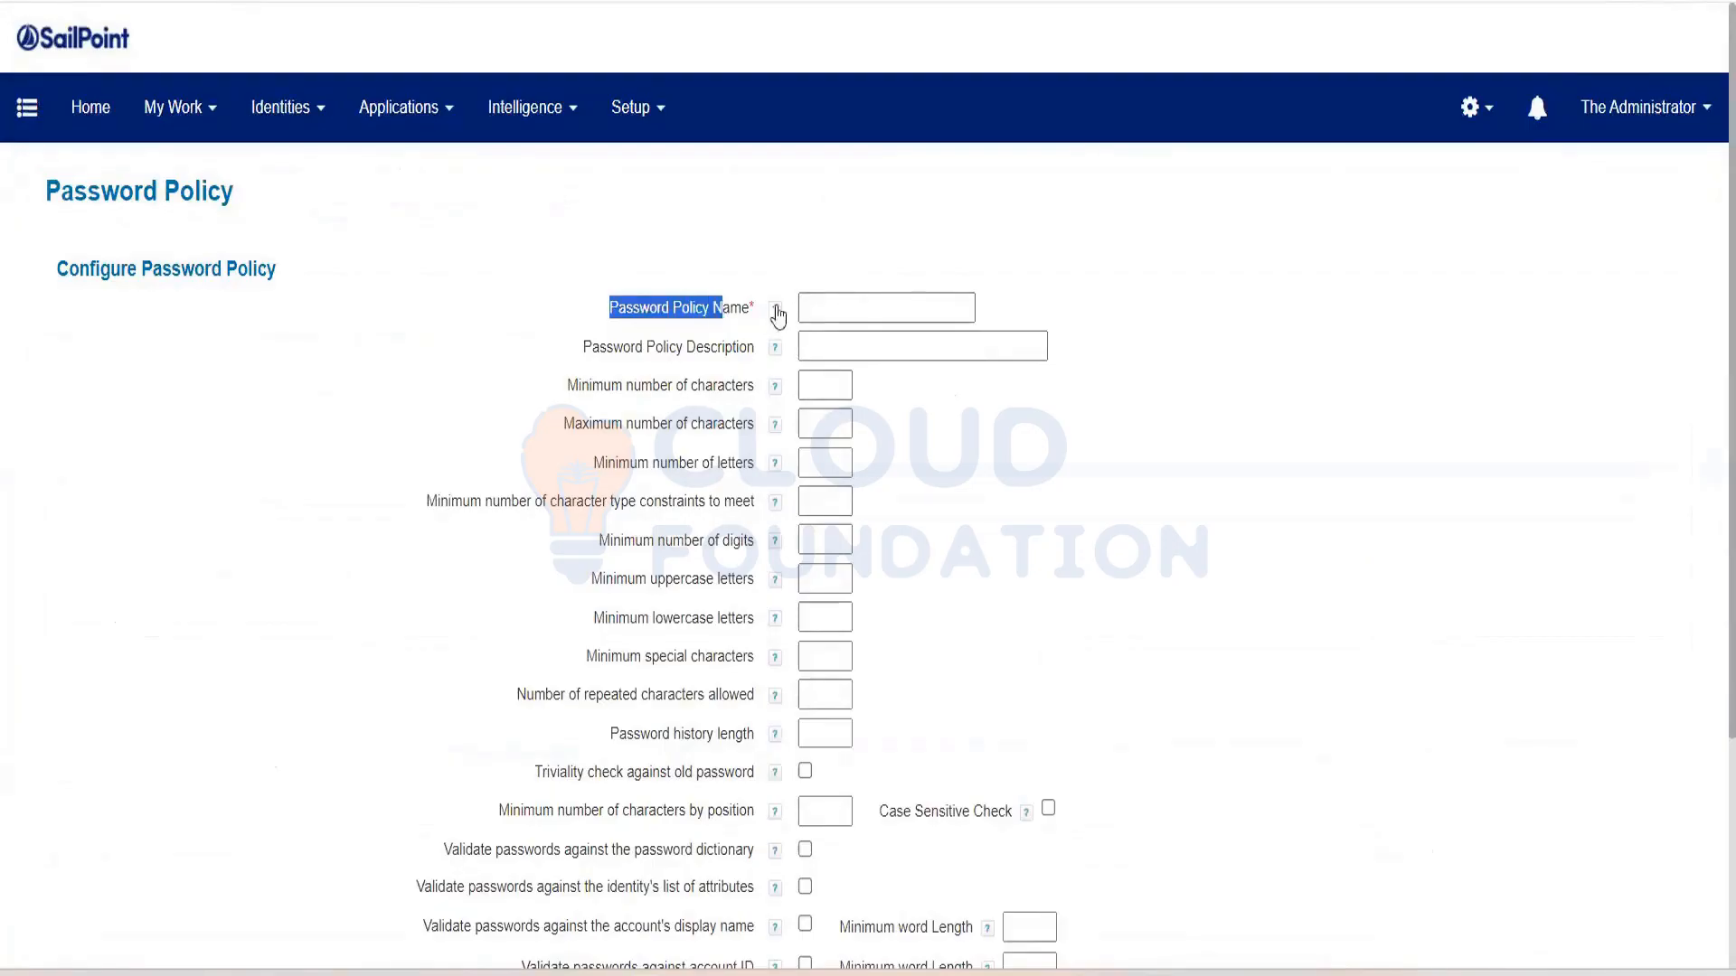
pyautogui.click(839, 308)
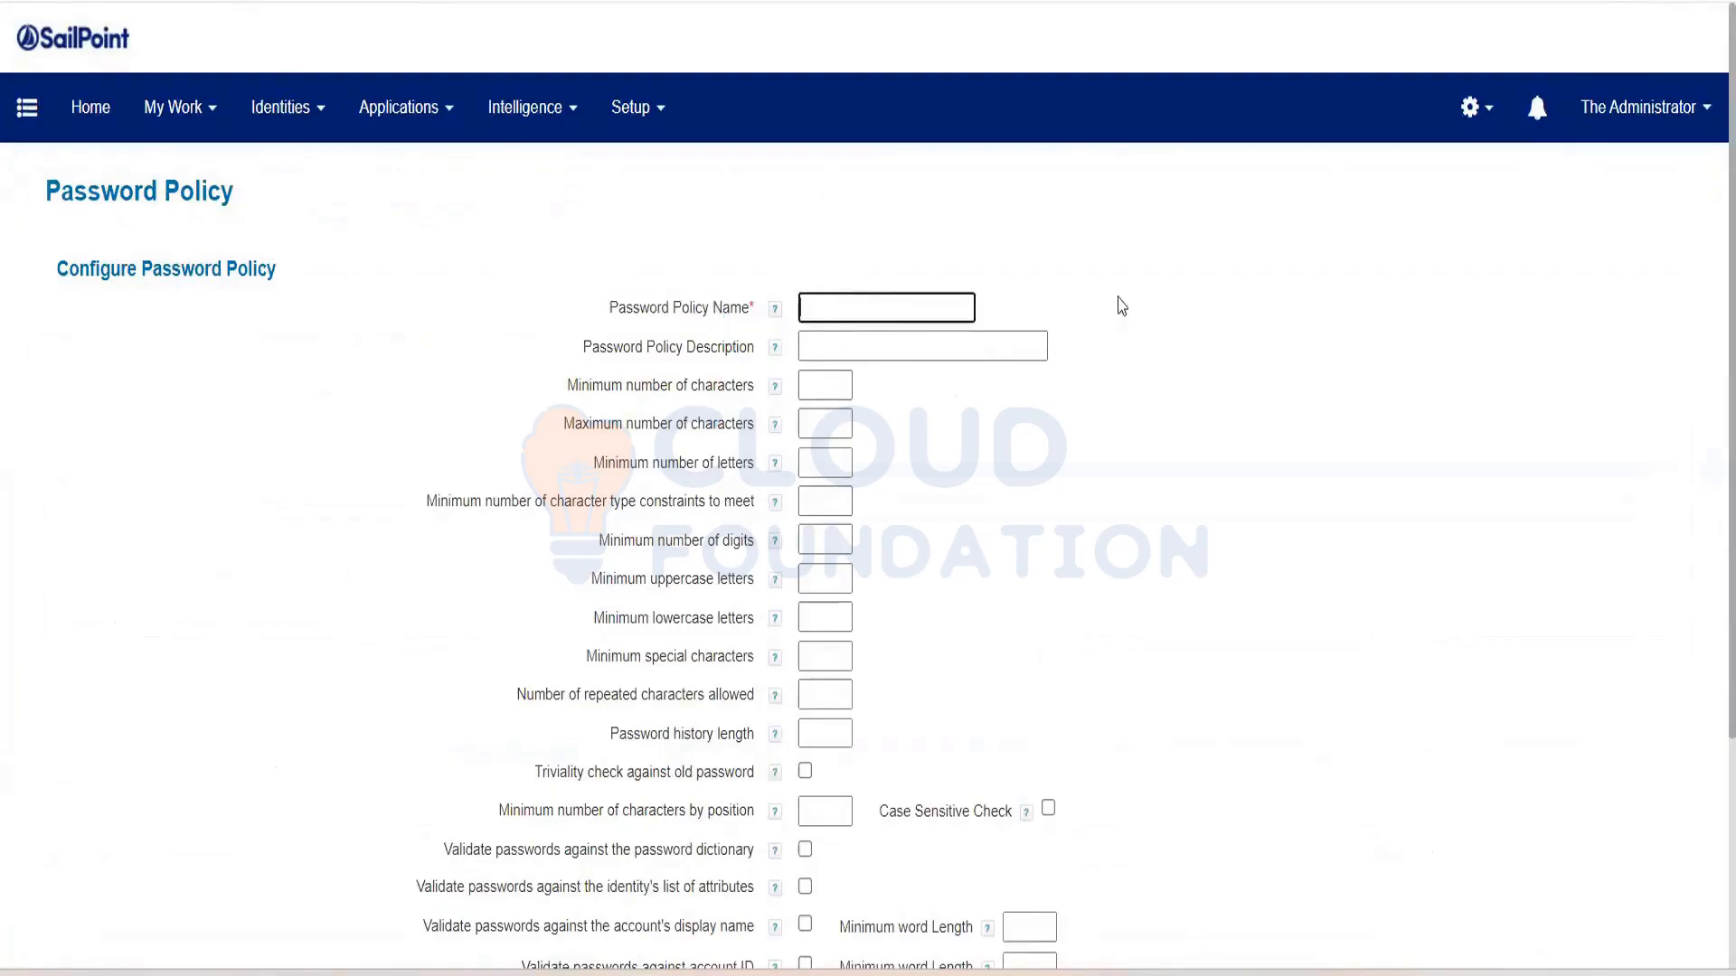
pyautogui.click(859, 342)
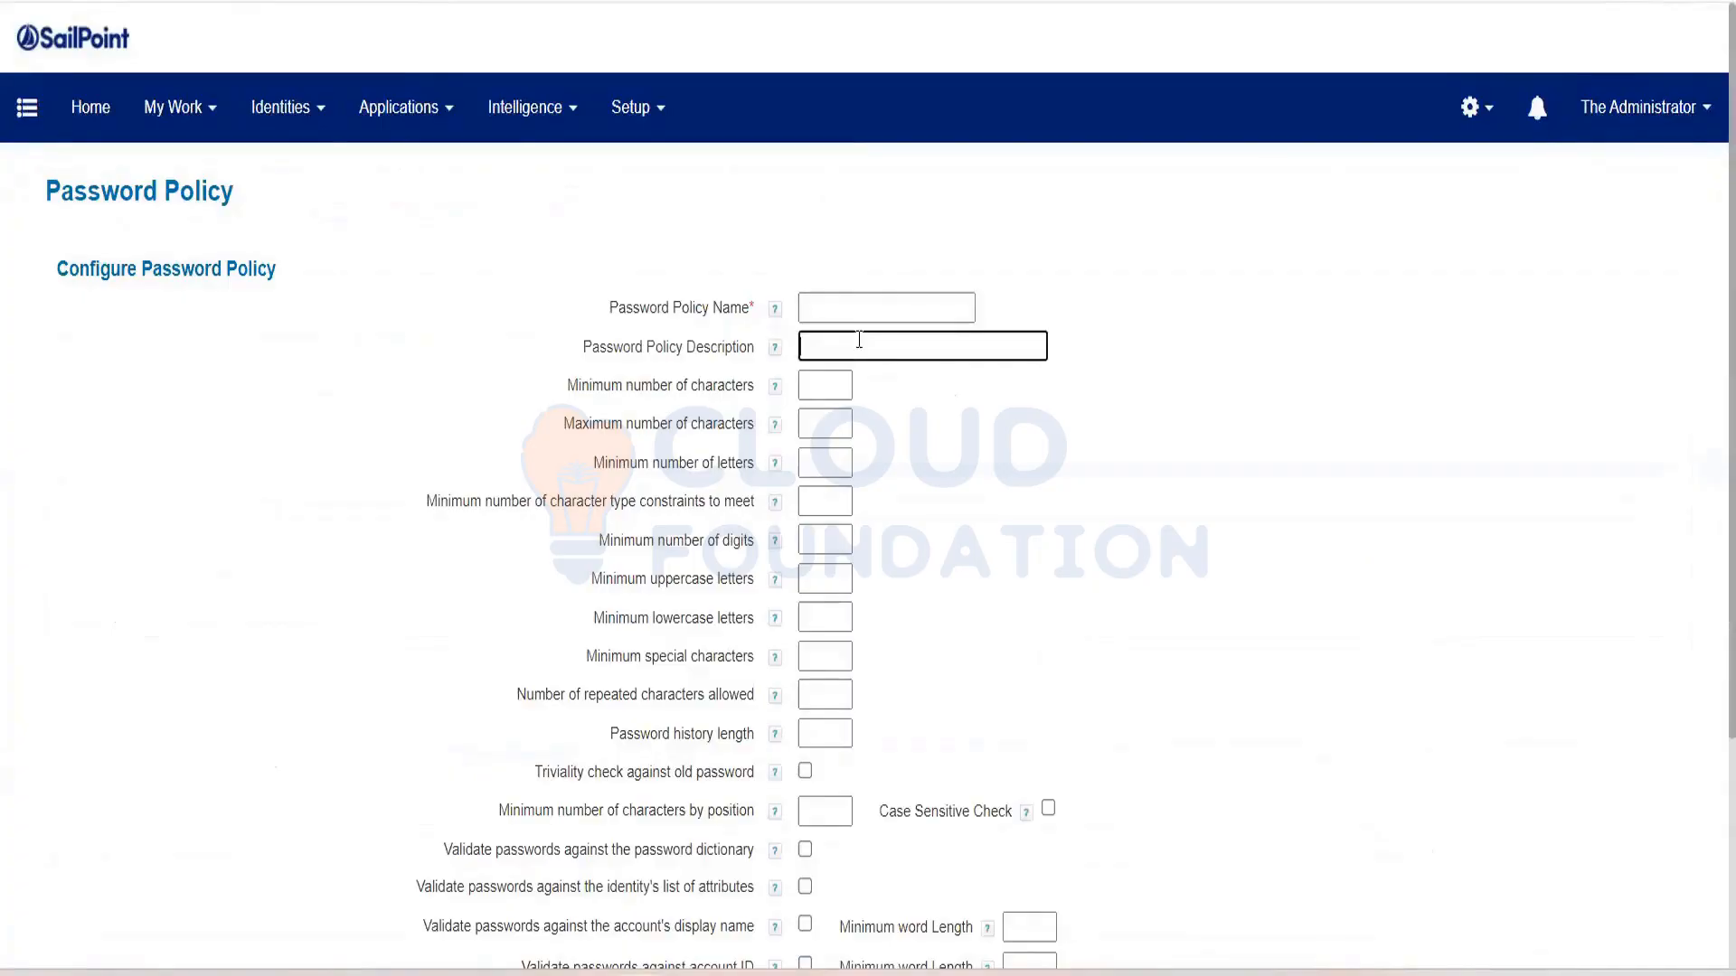
pyautogui.moveTo(559, 387); pyautogui.dragTo(759, 389)
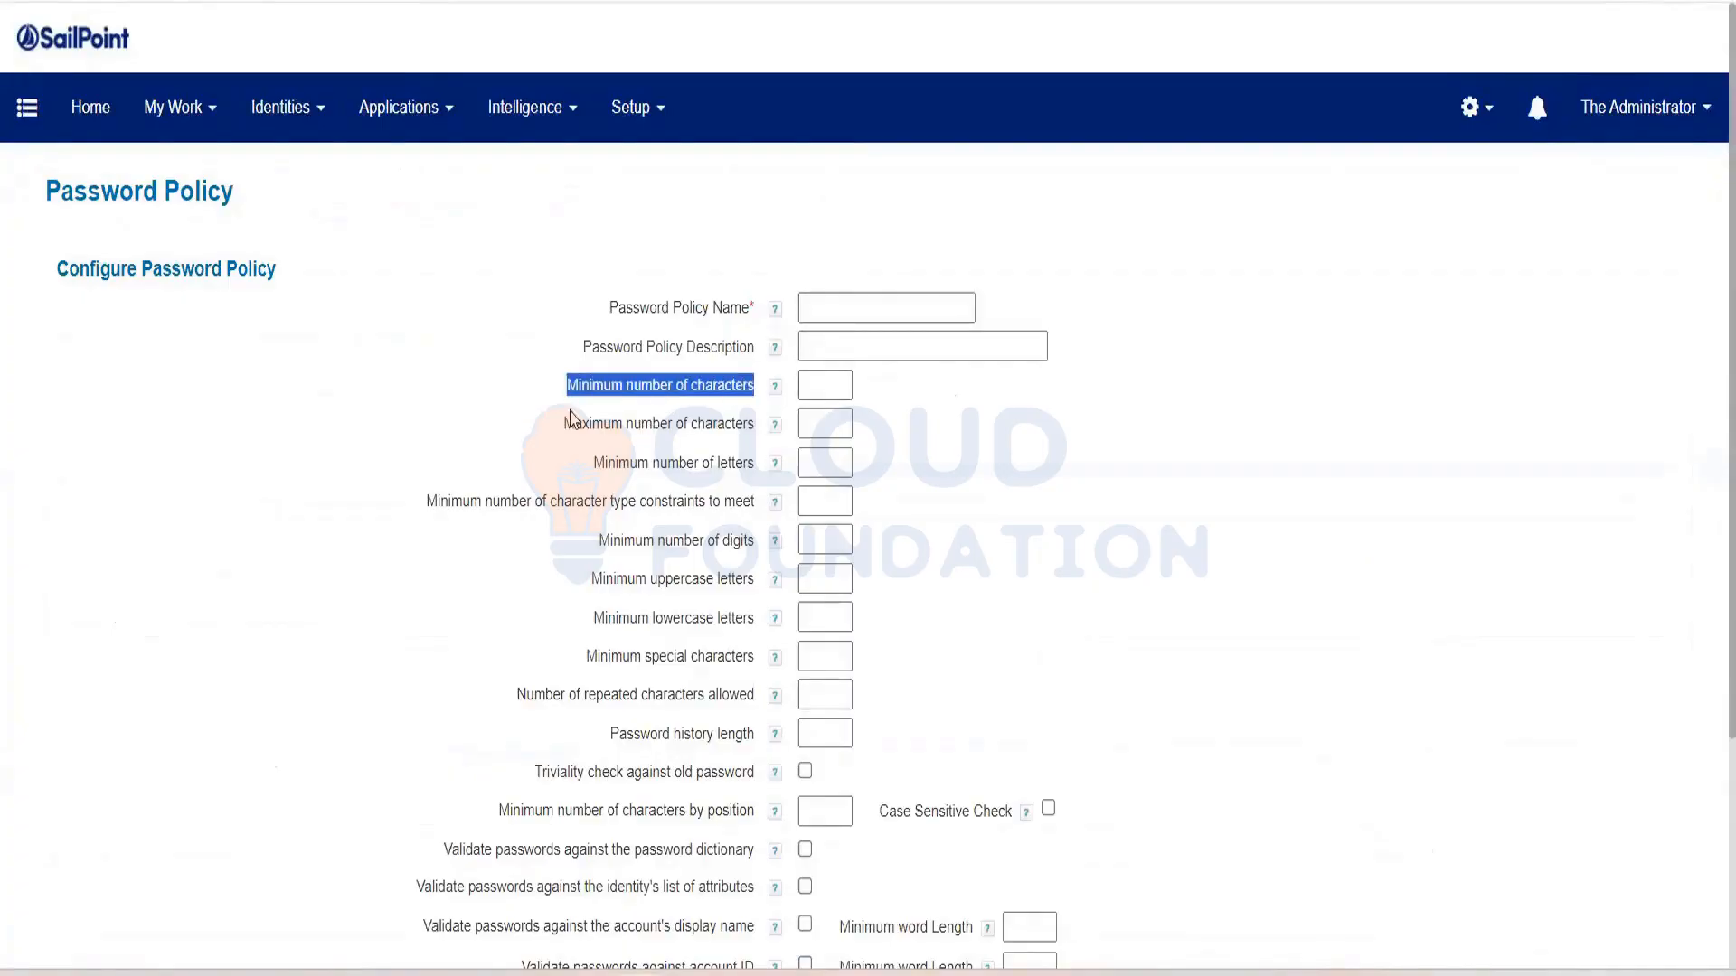
pyautogui.moveTo(572, 422); pyautogui.dragTo(708, 423)
pyautogui.moveTo(600, 463); pyautogui.dragTo(716, 468)
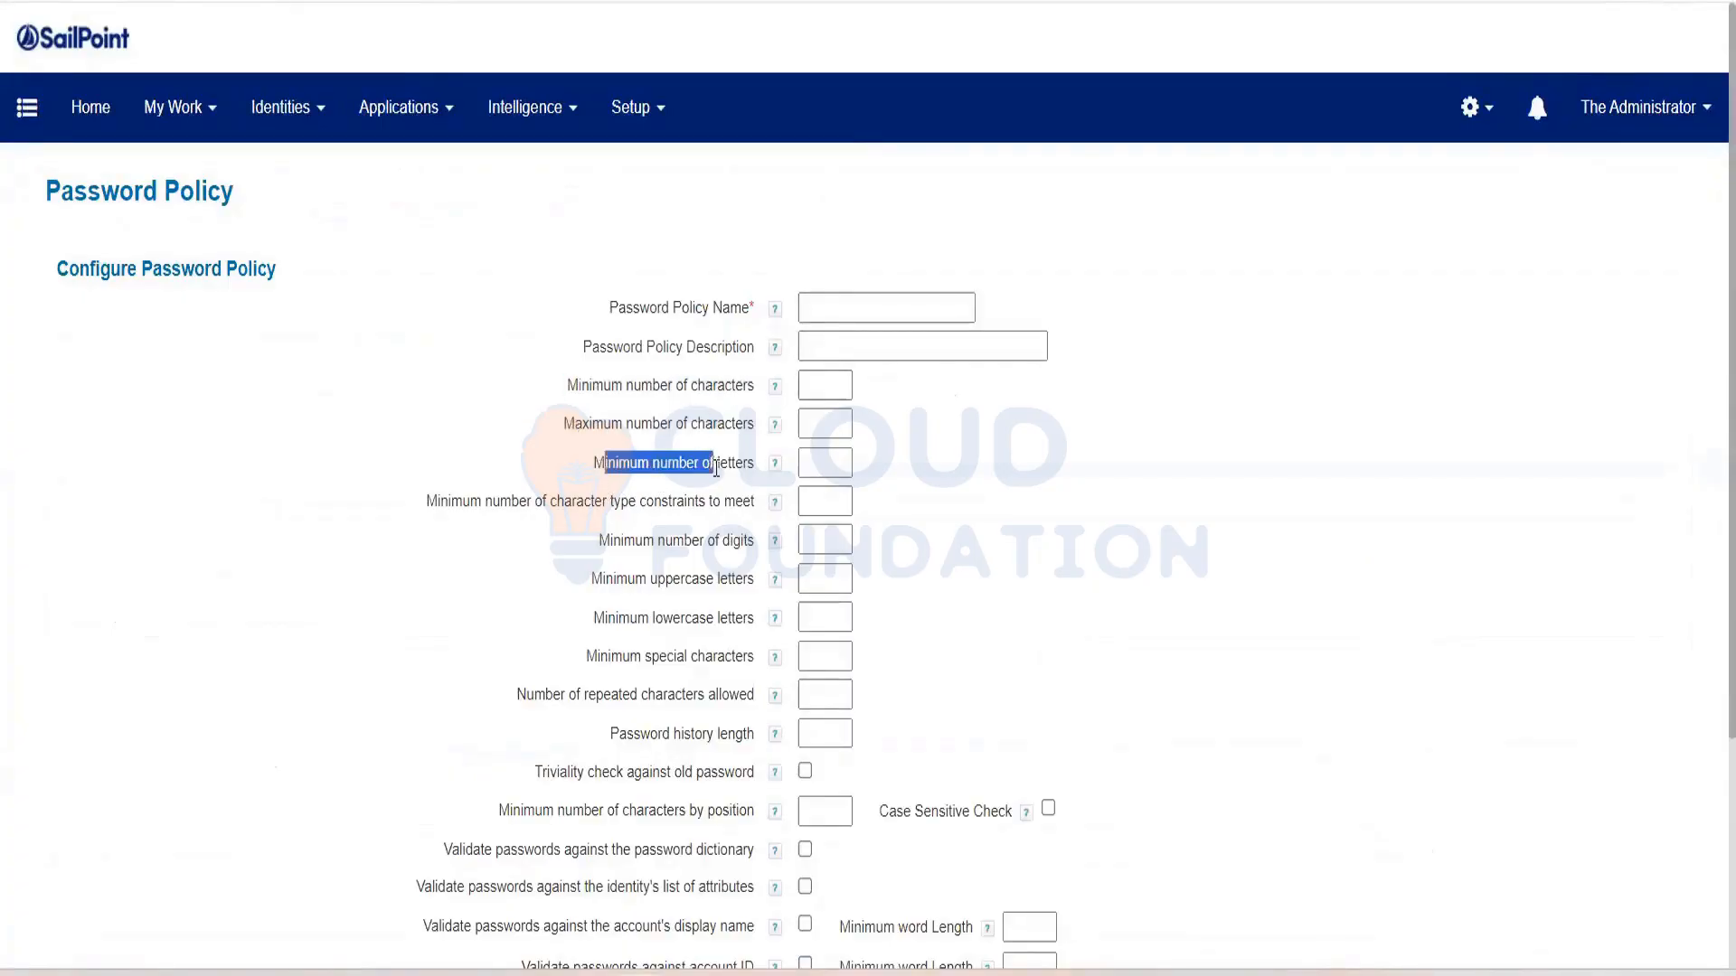
# Examine the password policy's character-type, repetition, history and validation options, and cancel the new policy without saving
pyautogui.moveTo(461, 503); pyautogui.dragTo(696, 616)
pyautogui.click(681, 581)
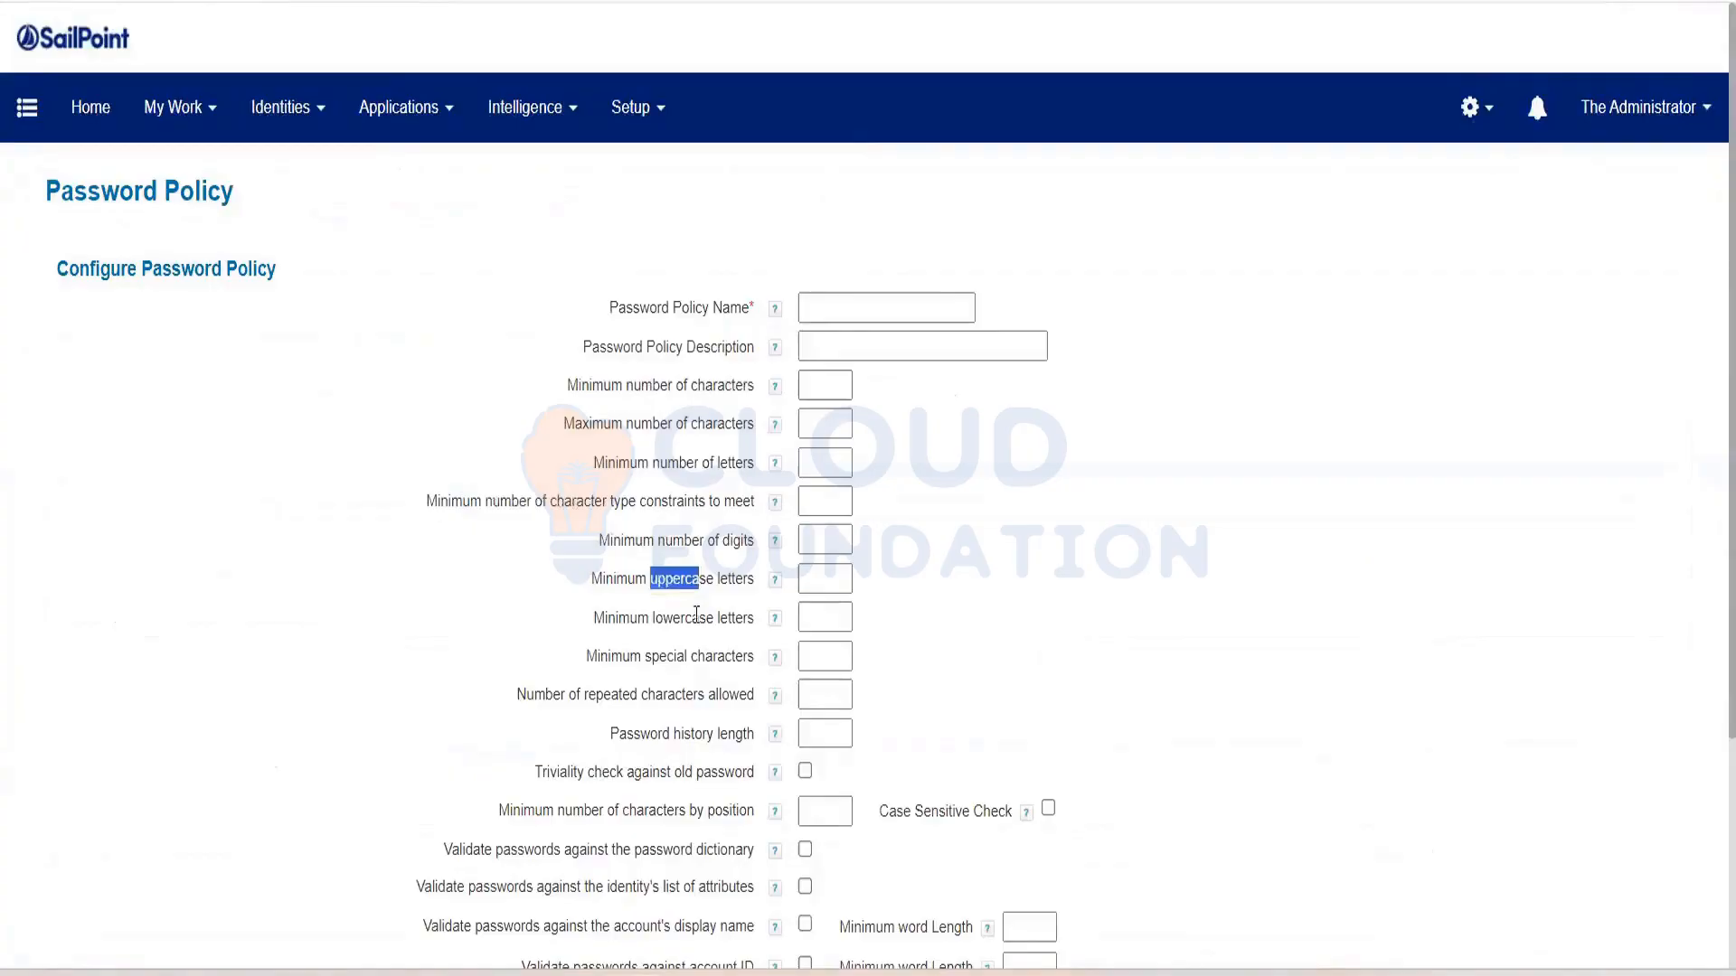
pyautogui.moveTo(674, 619); pyautogui.dragTo(694, 618)
pyautogui.moveTo(713, 657); pyautogui.dragTo(678, 696)
pyautogui.click(680, 796)
pyautogui.click(833, 691)
pyautogui.scroll(-1, 833, 683)
pyautogui.scroll(-3, 833, 682)
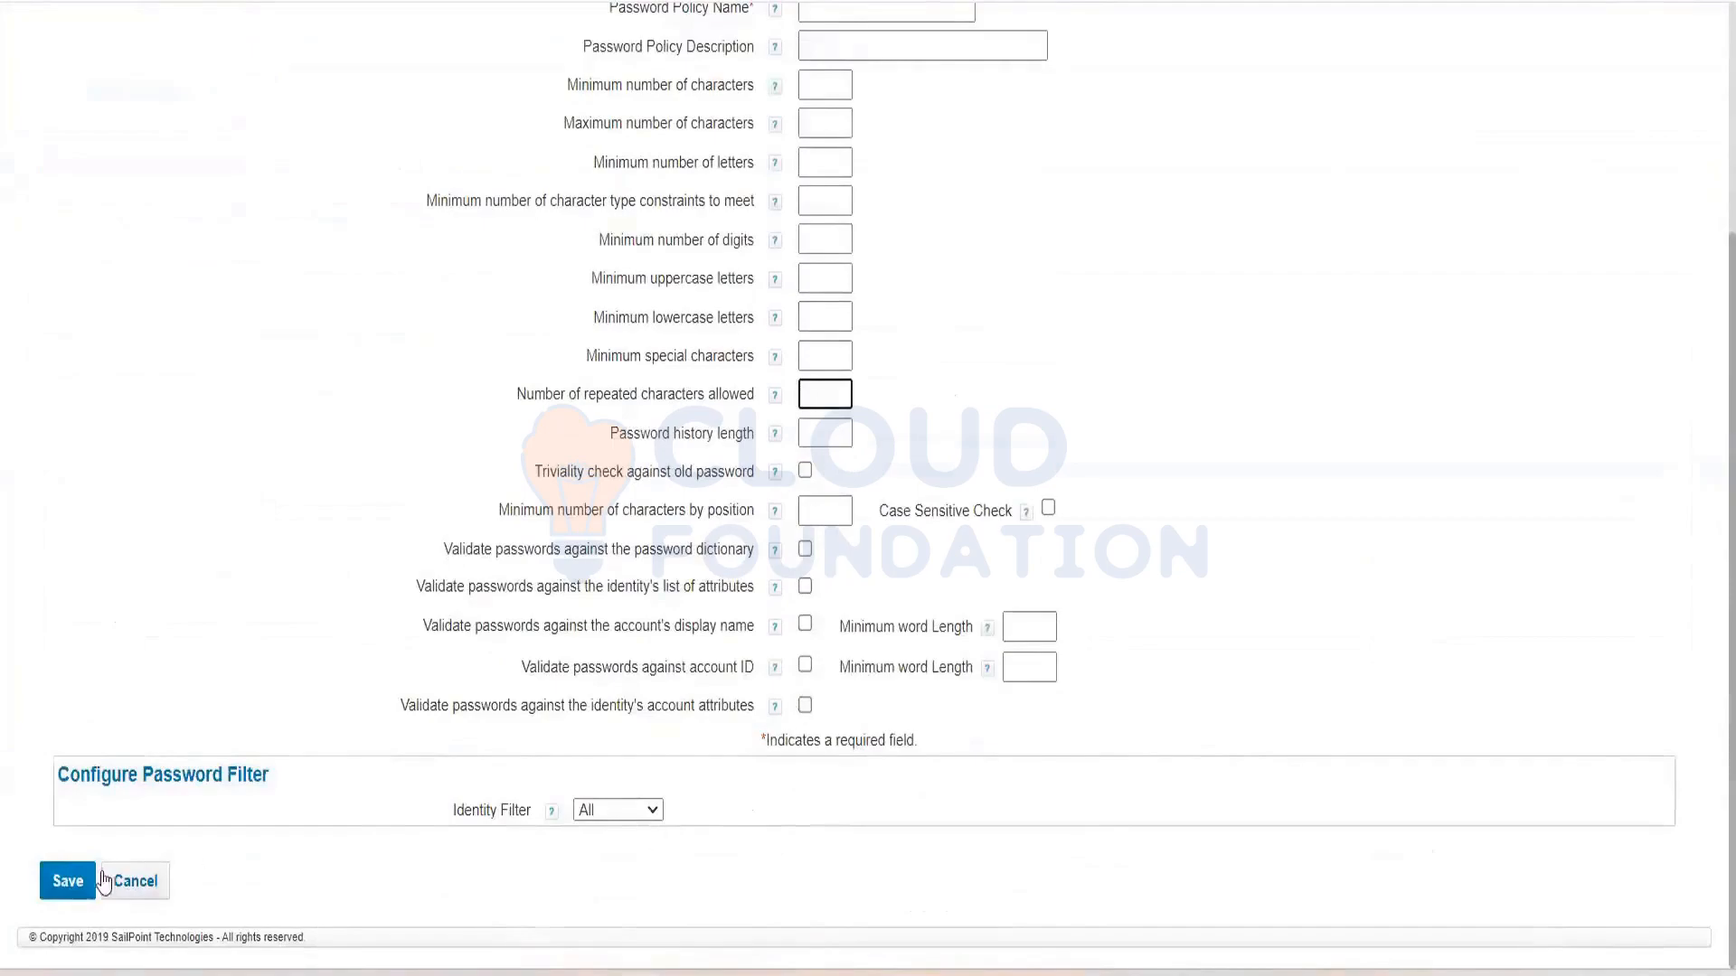
pyautogui.click(165, 877)
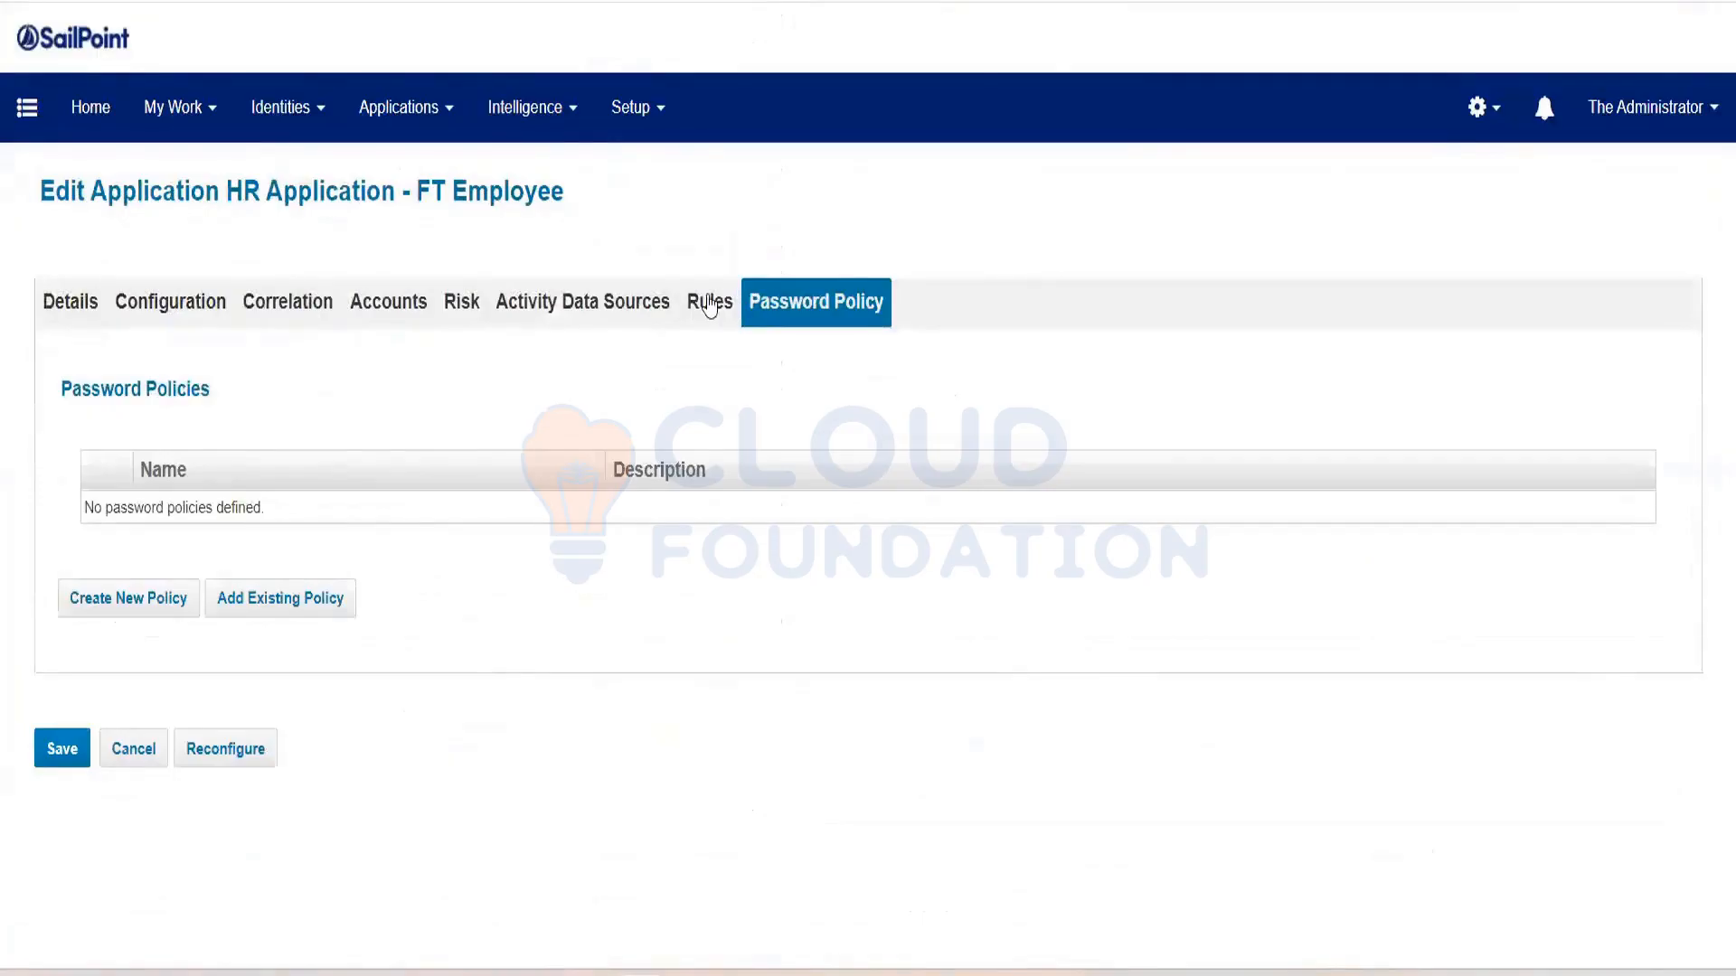
# Review the application's rule categories: aggregation, provisioning, schema and connector rules
pyautogui.click(710, 302)
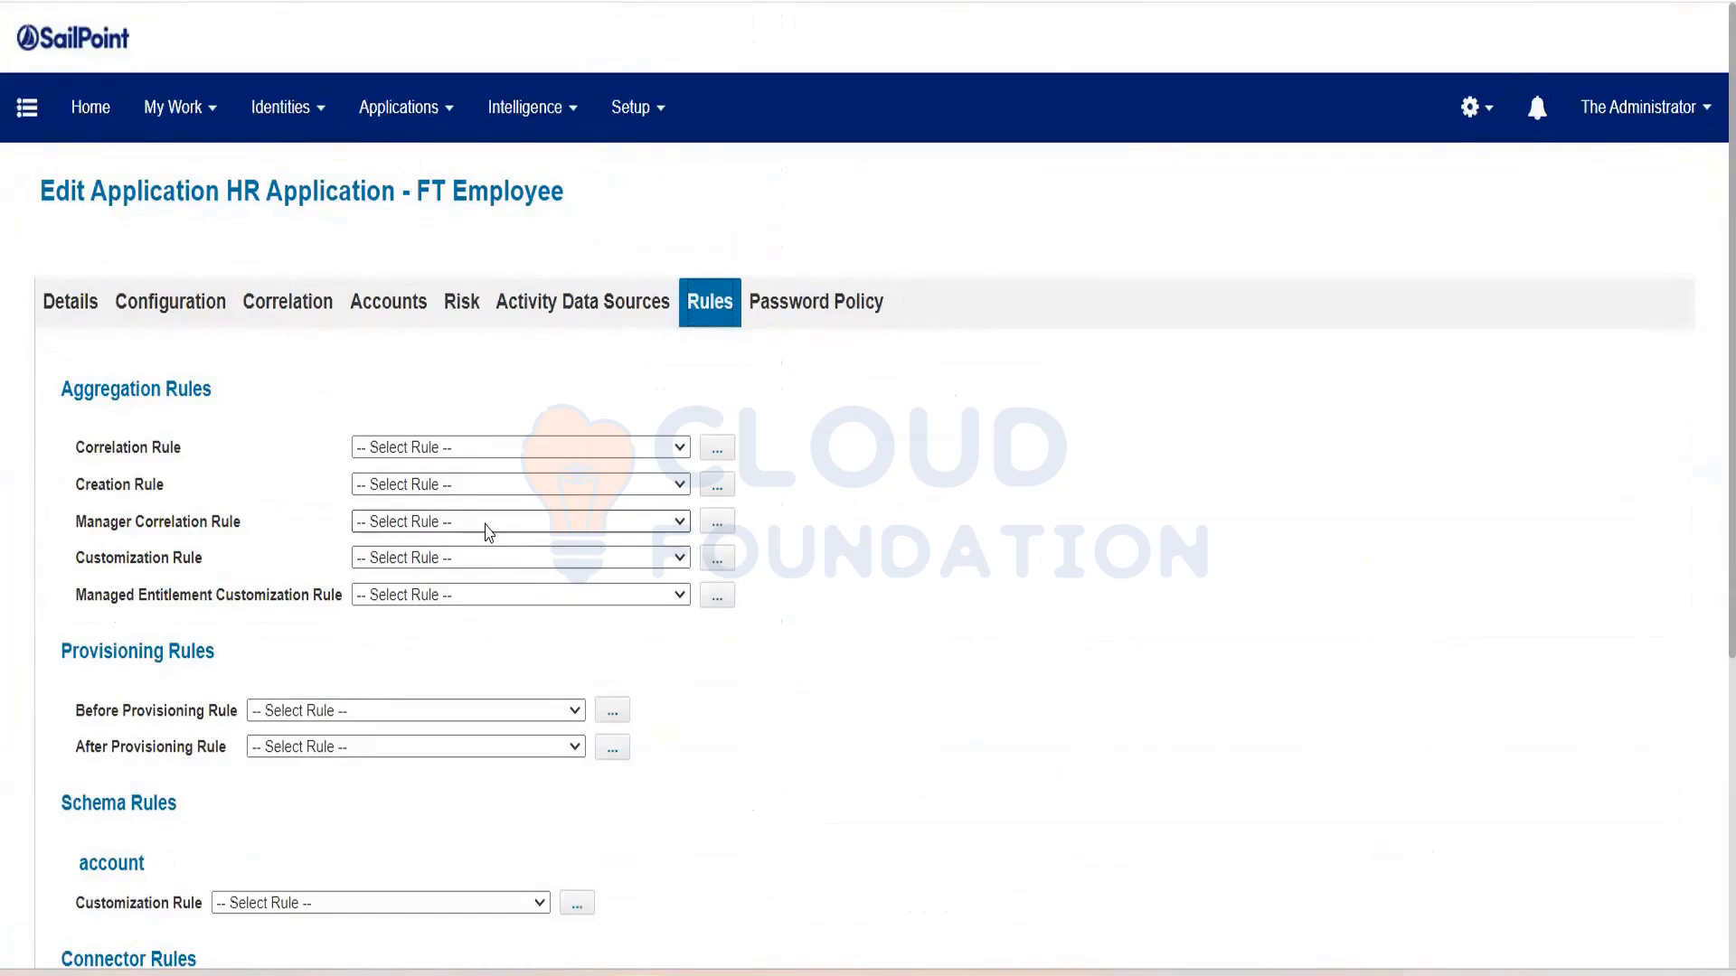
pyautogui.moveTo(61, 391); pyautogui.dragTo(193, 391)
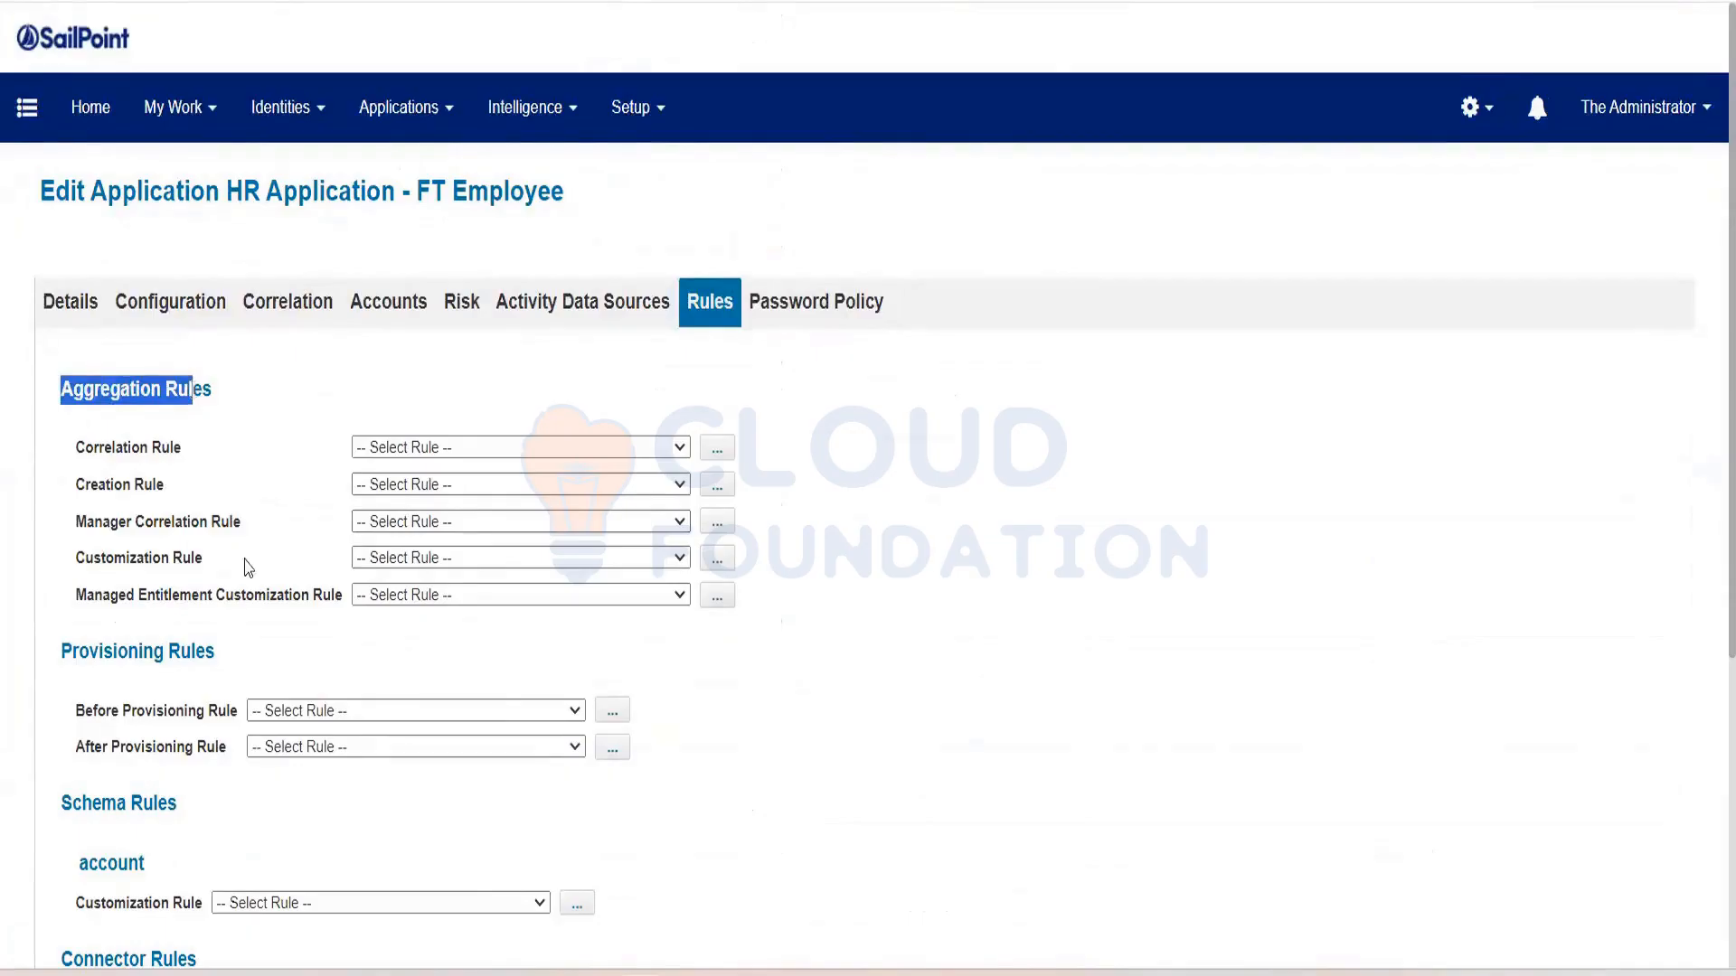
pyautogui.scroll(-1, 246, 567)
pyautogui.scroll(-1, 246, 567)
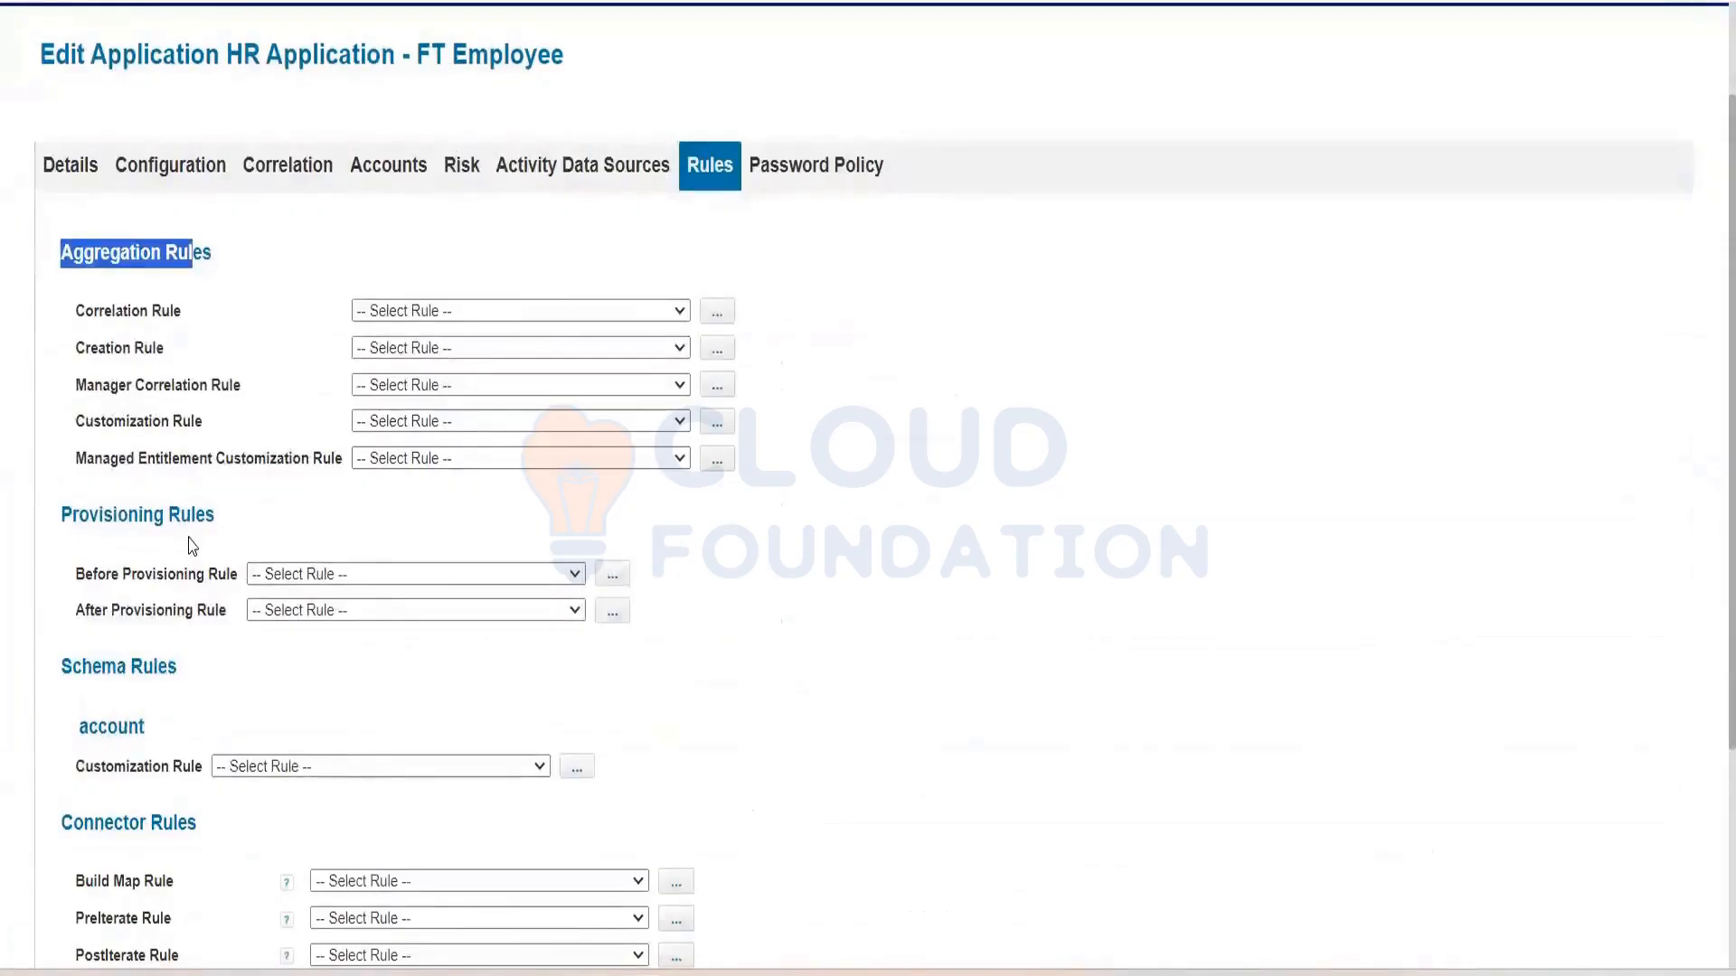
pyautogui.moveTo(70, 514); pyautogui.dragTo(236, 512)
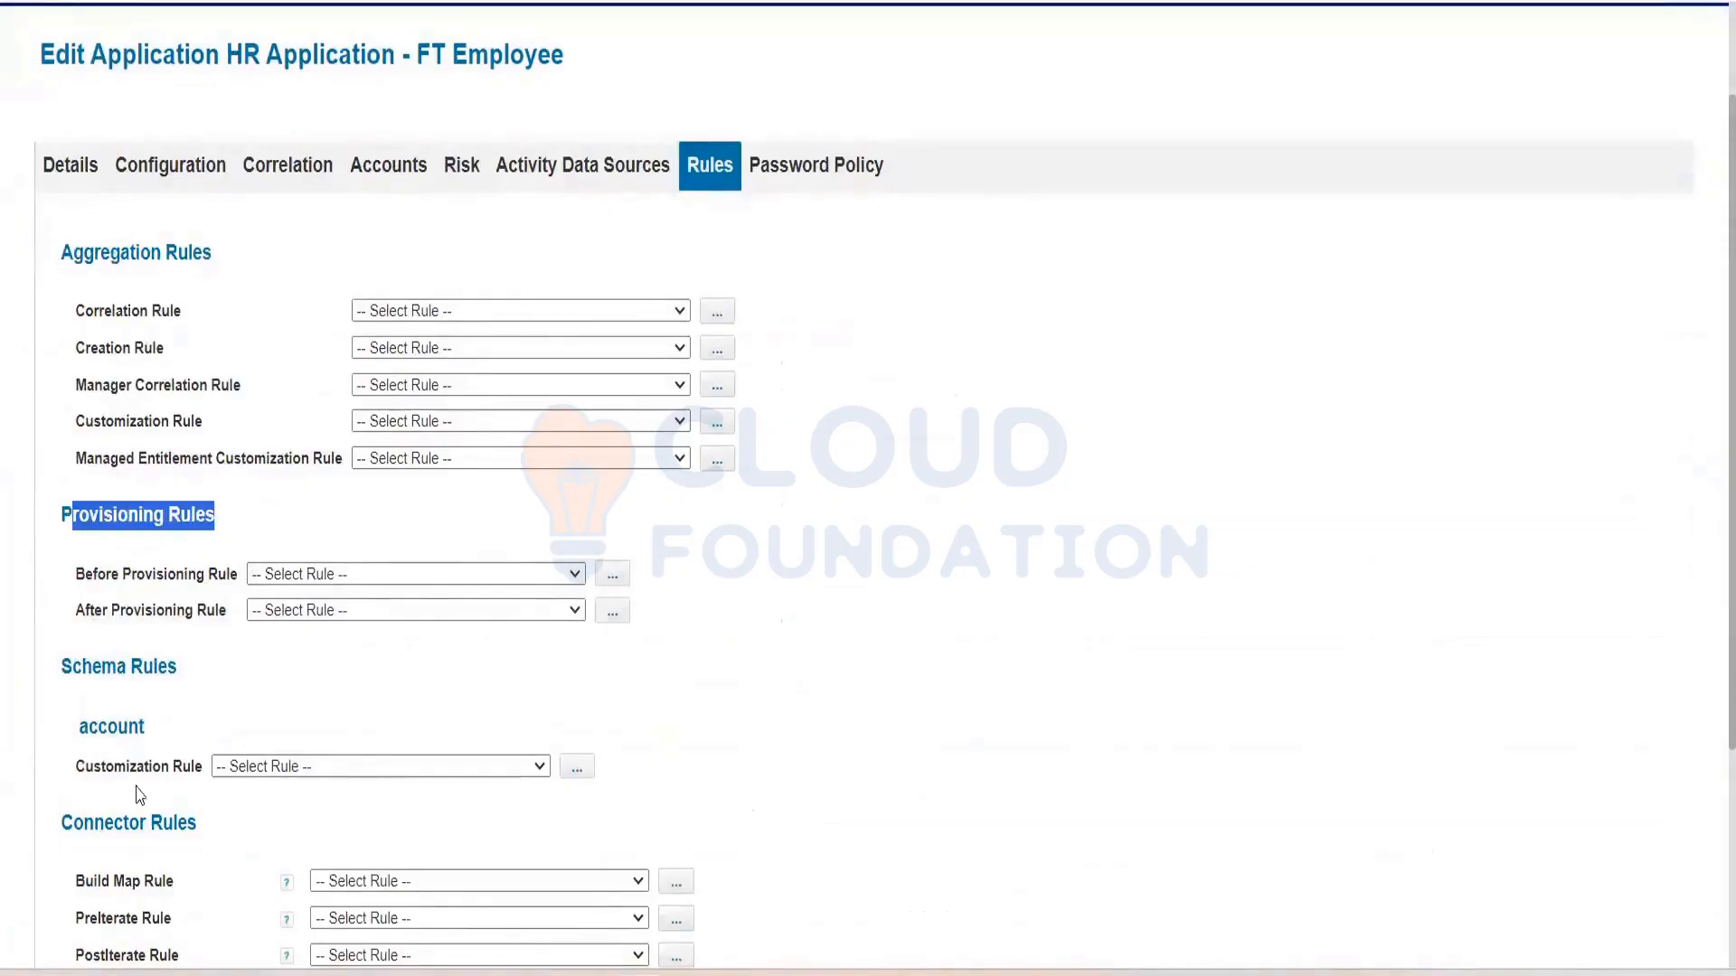
pyautogui.moveTo(83, 822); pyautogui.dragTo(160, 823)
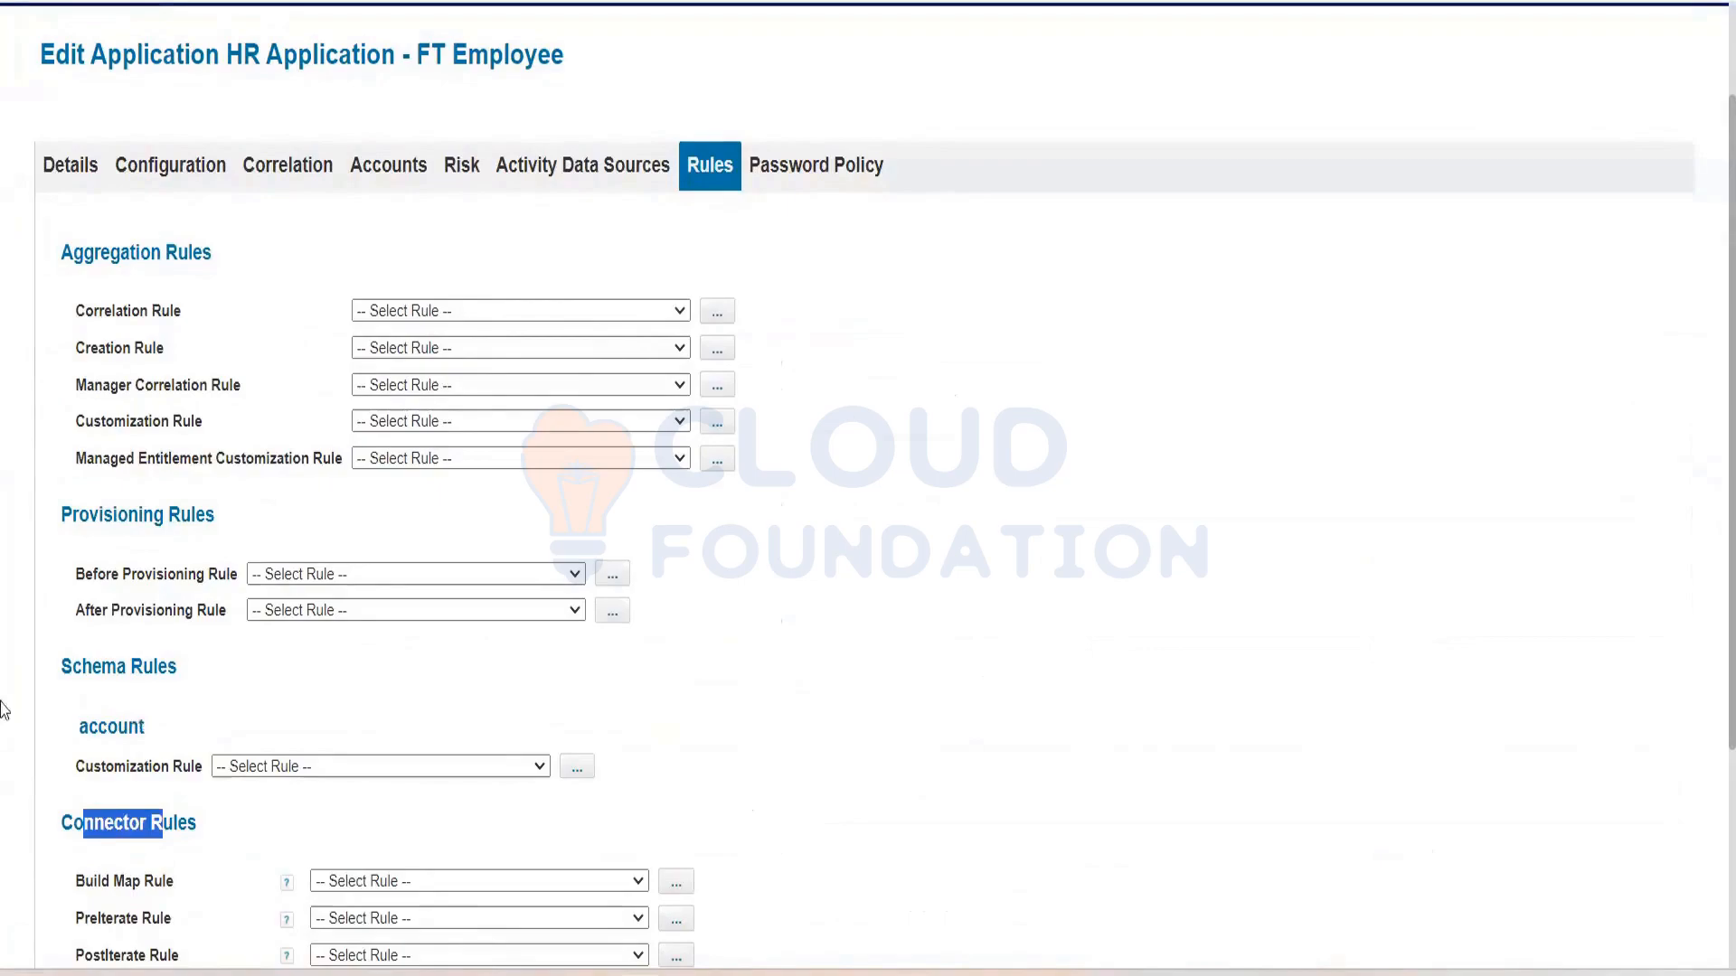
# Examine the creation rule's available choices and its rule editor, and close the editor without saving
pyautogui.moveTo(76, 307); pyautogui.dragTo(195, 356)
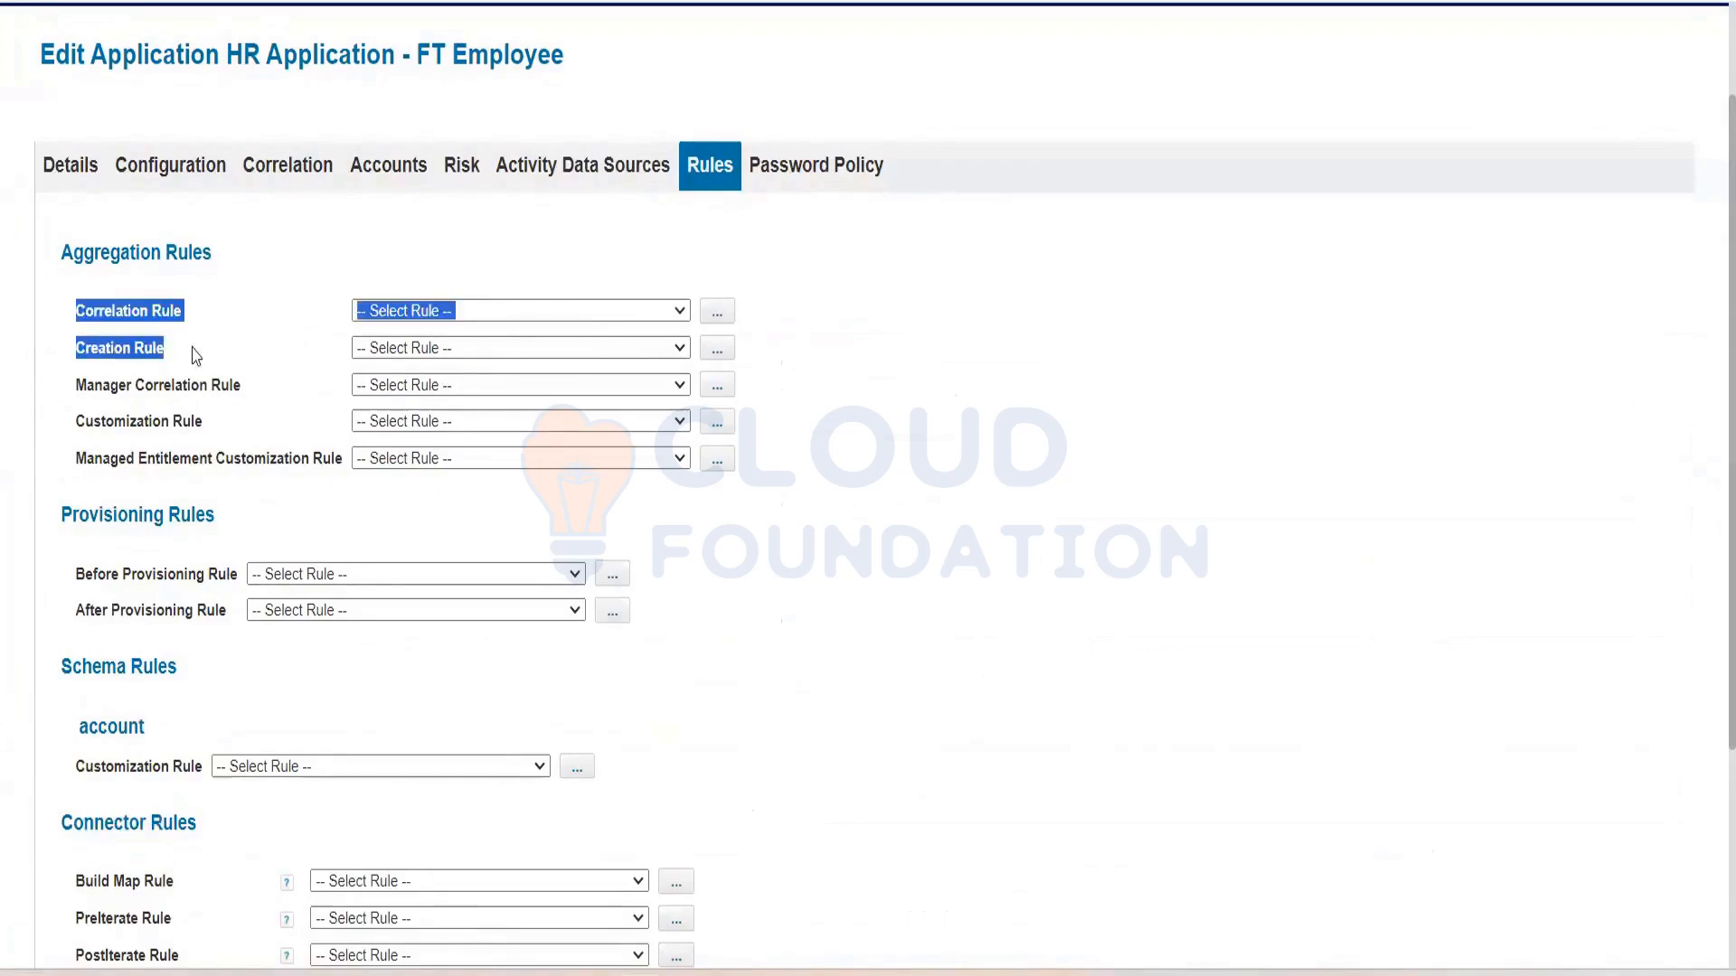
pyautogui.click(195, 355)
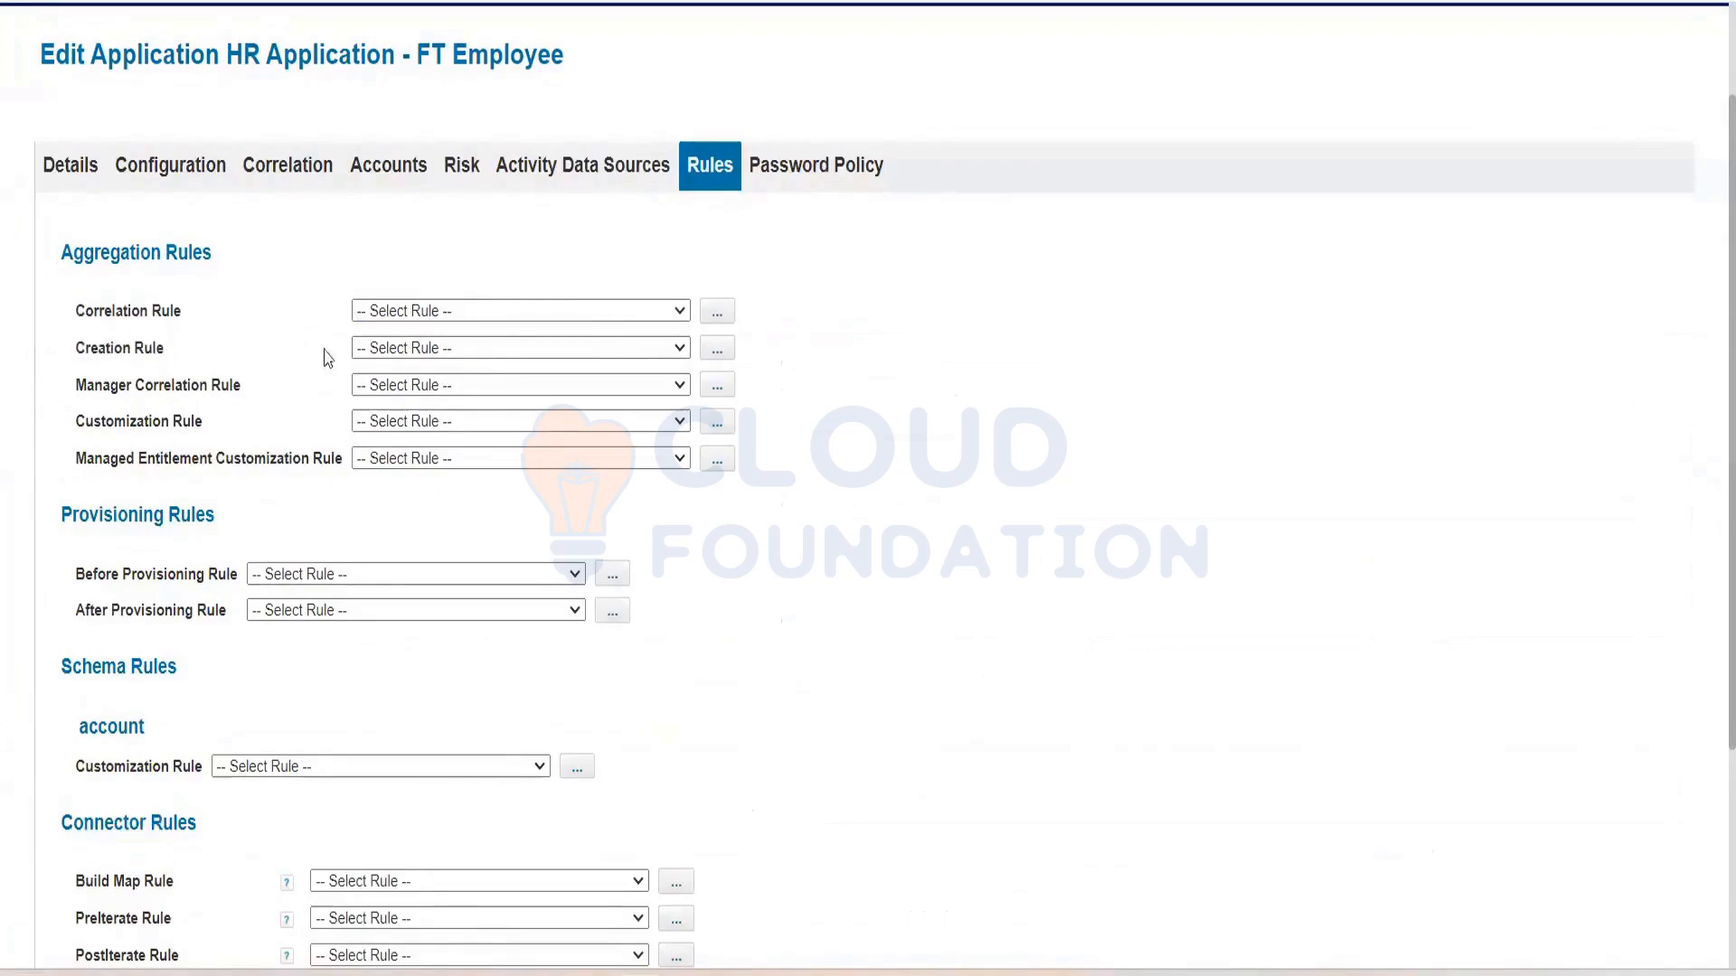
pyautogui.click(389, 355)
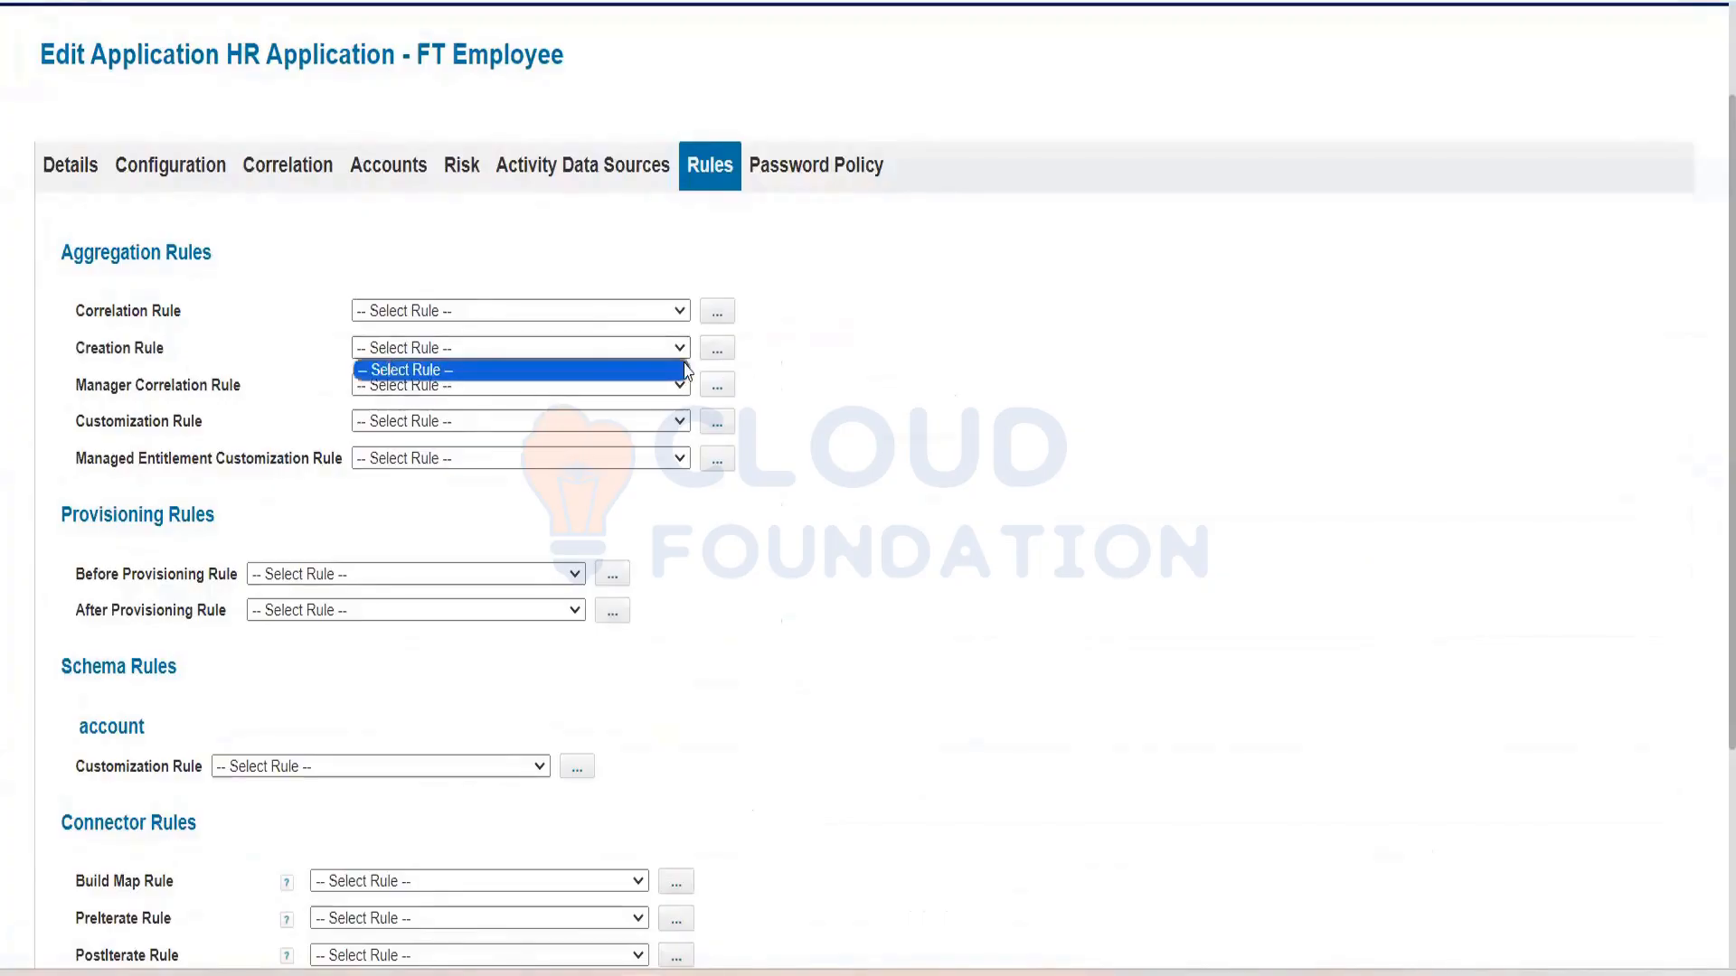
pyautogui.click(709, 348)
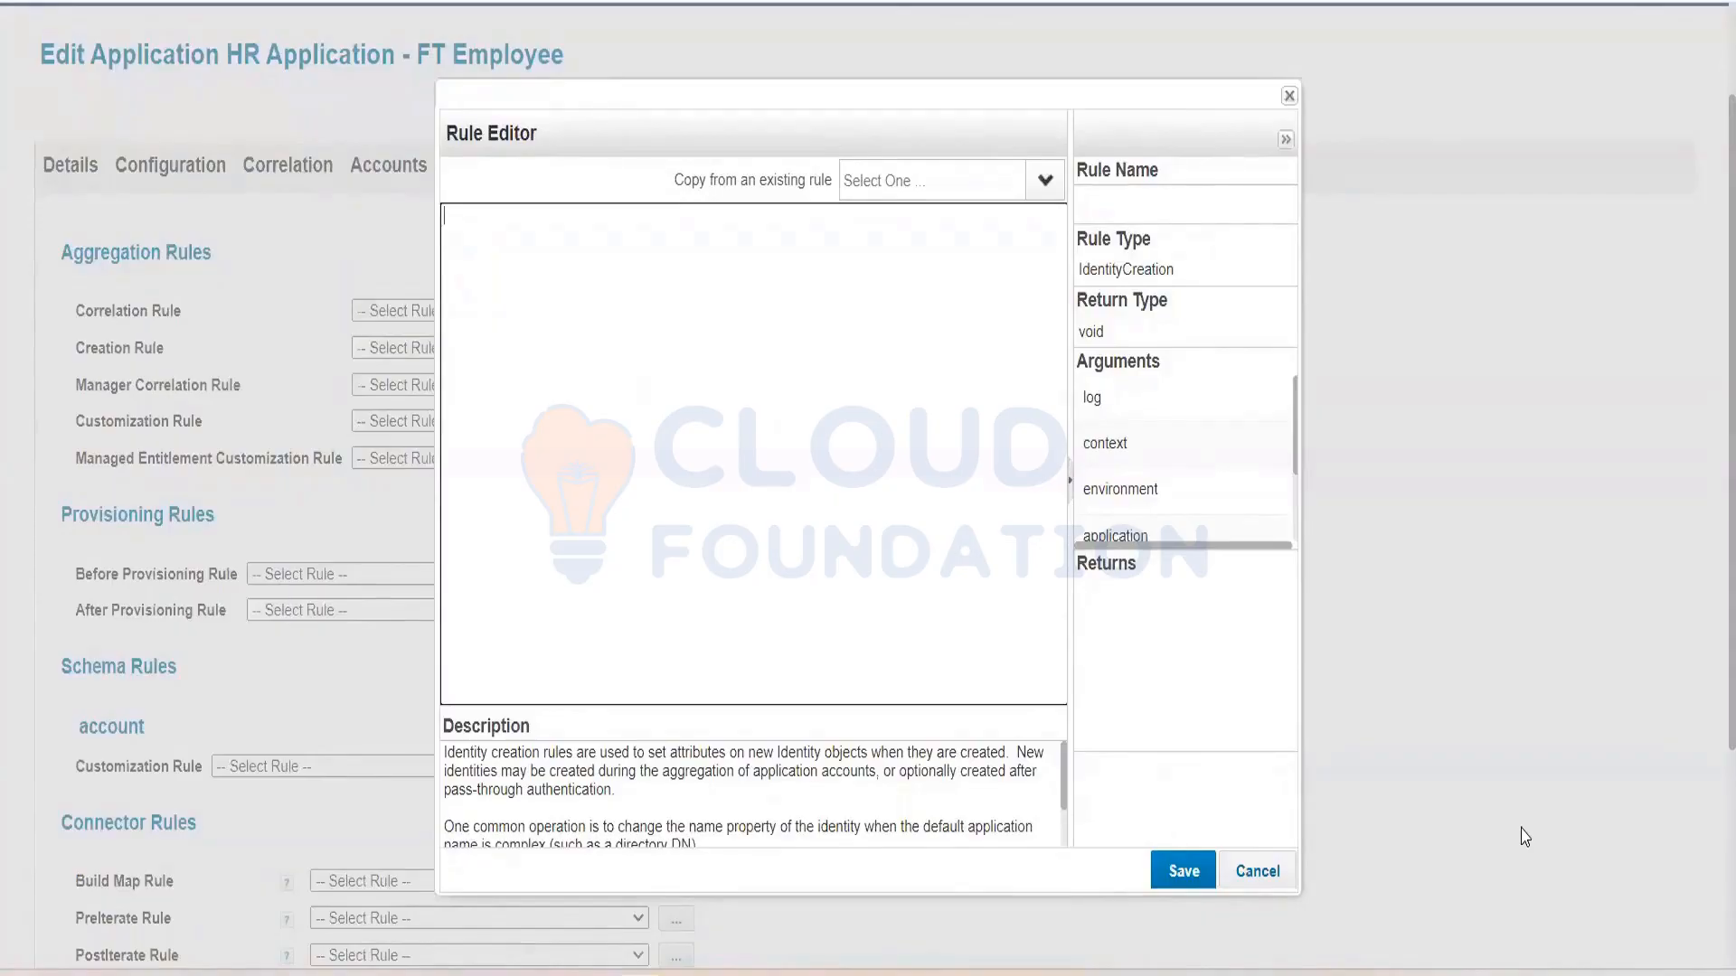
pyautogui.click(1290, 96)
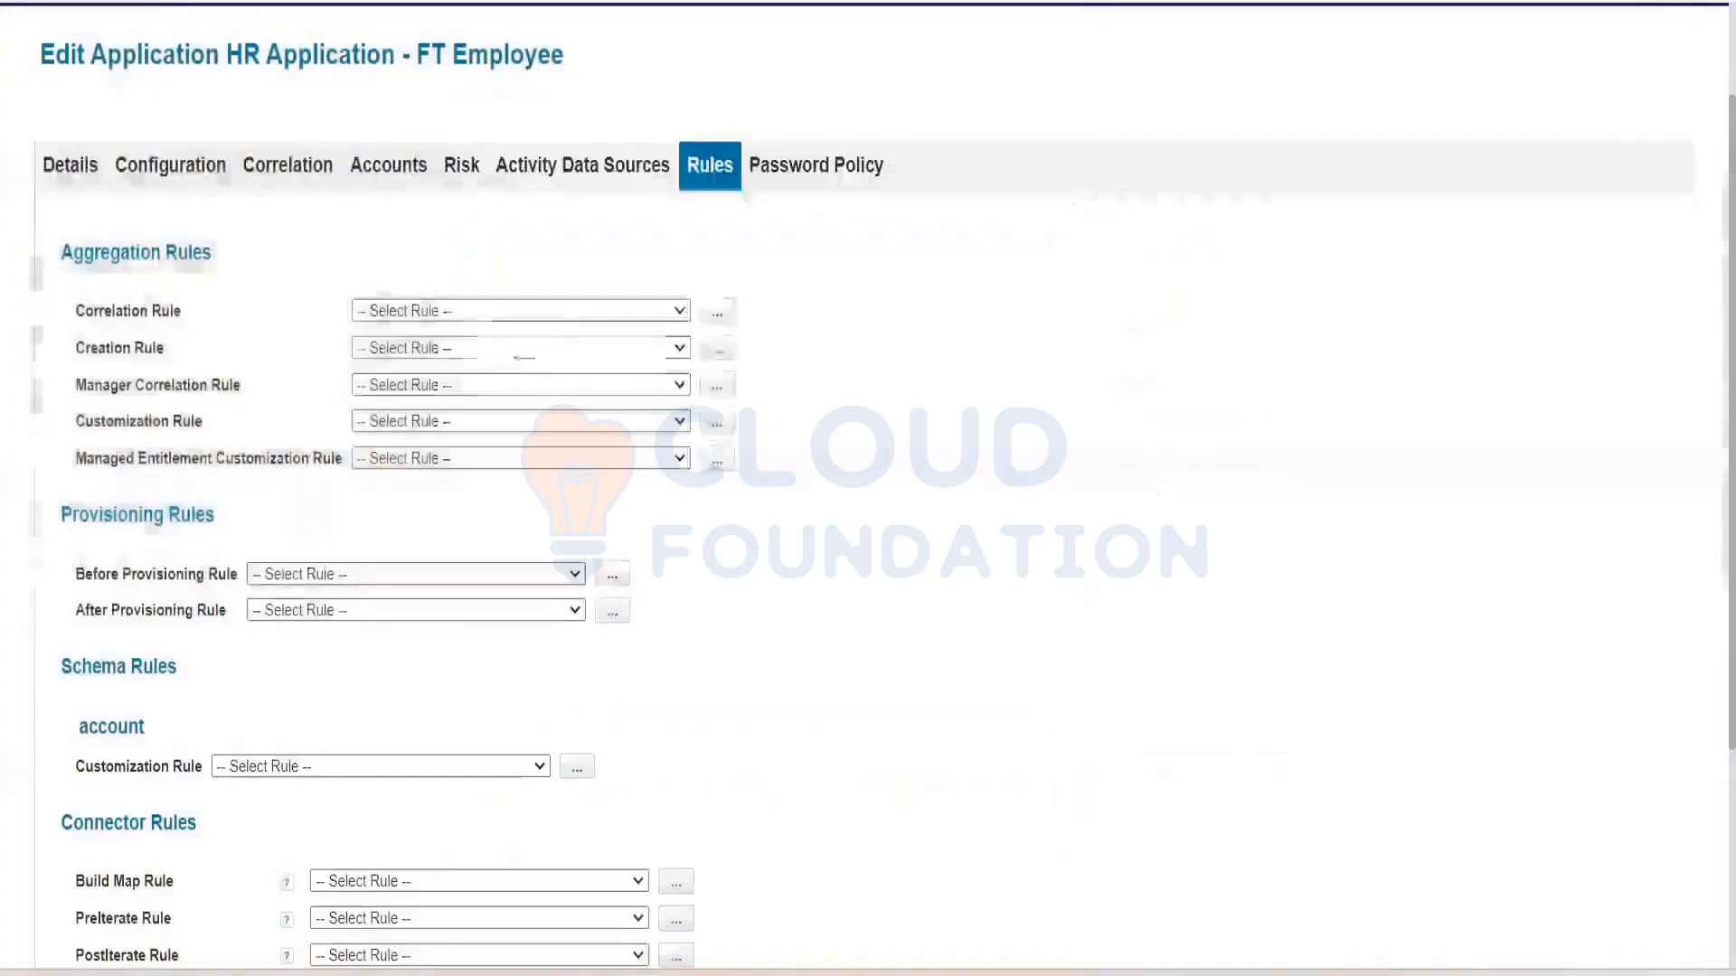
# Review the correlation, creation and customization aggregation rules, along with the connector rules such as Build Map Rule
pyautogui.moveTo(73, 312); pyautogui.dragTo(163, 347)
pyautogui.moveTo(83, 421); pyautogui.dragTo(201, 421)
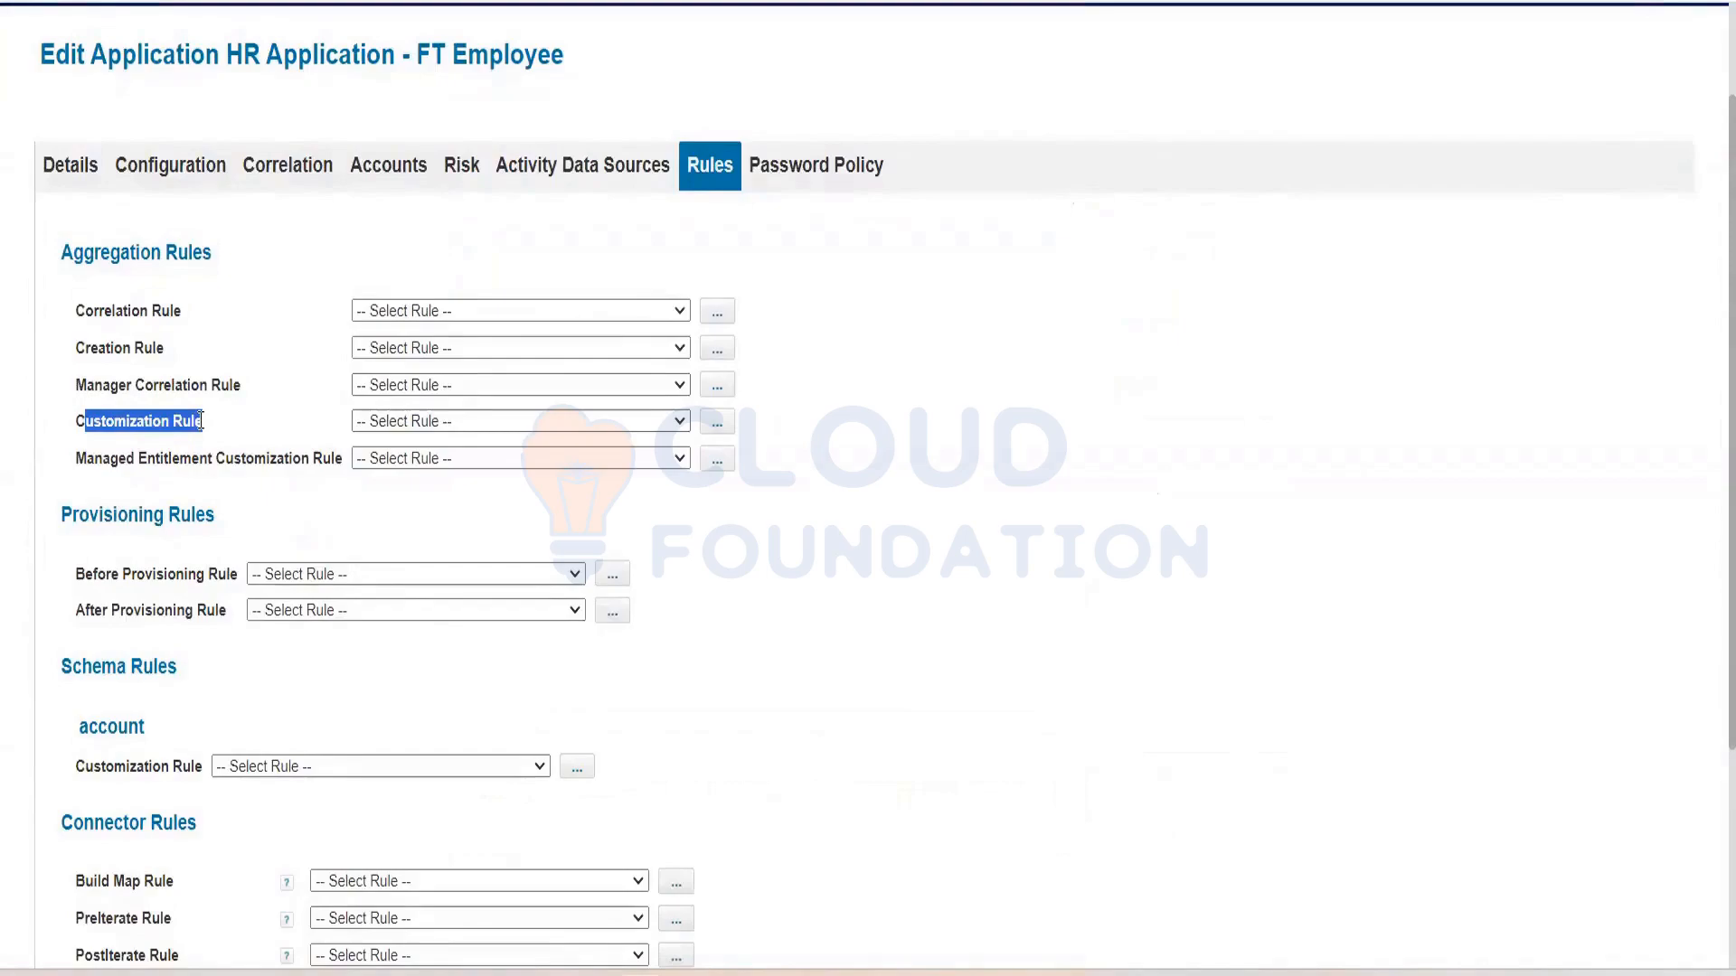
pyautogui.scroll(-3, 201, 423)
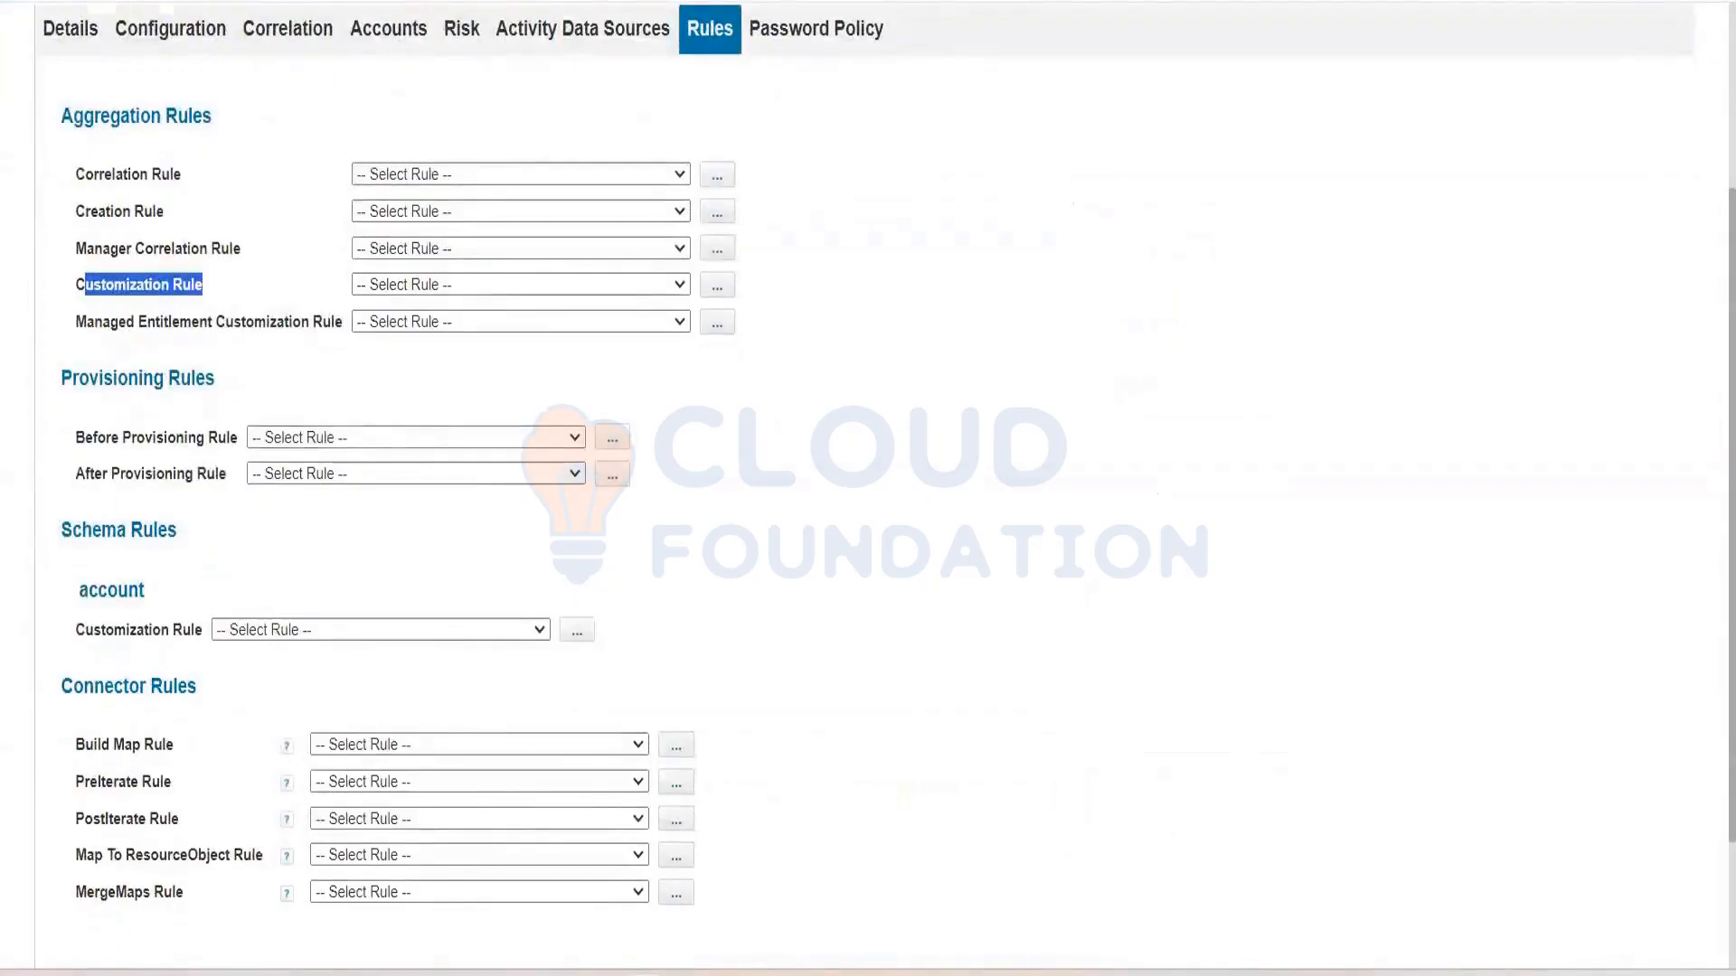
pyautogui.moveTo(110, 744); pyautogui.dragTo(147, 740)
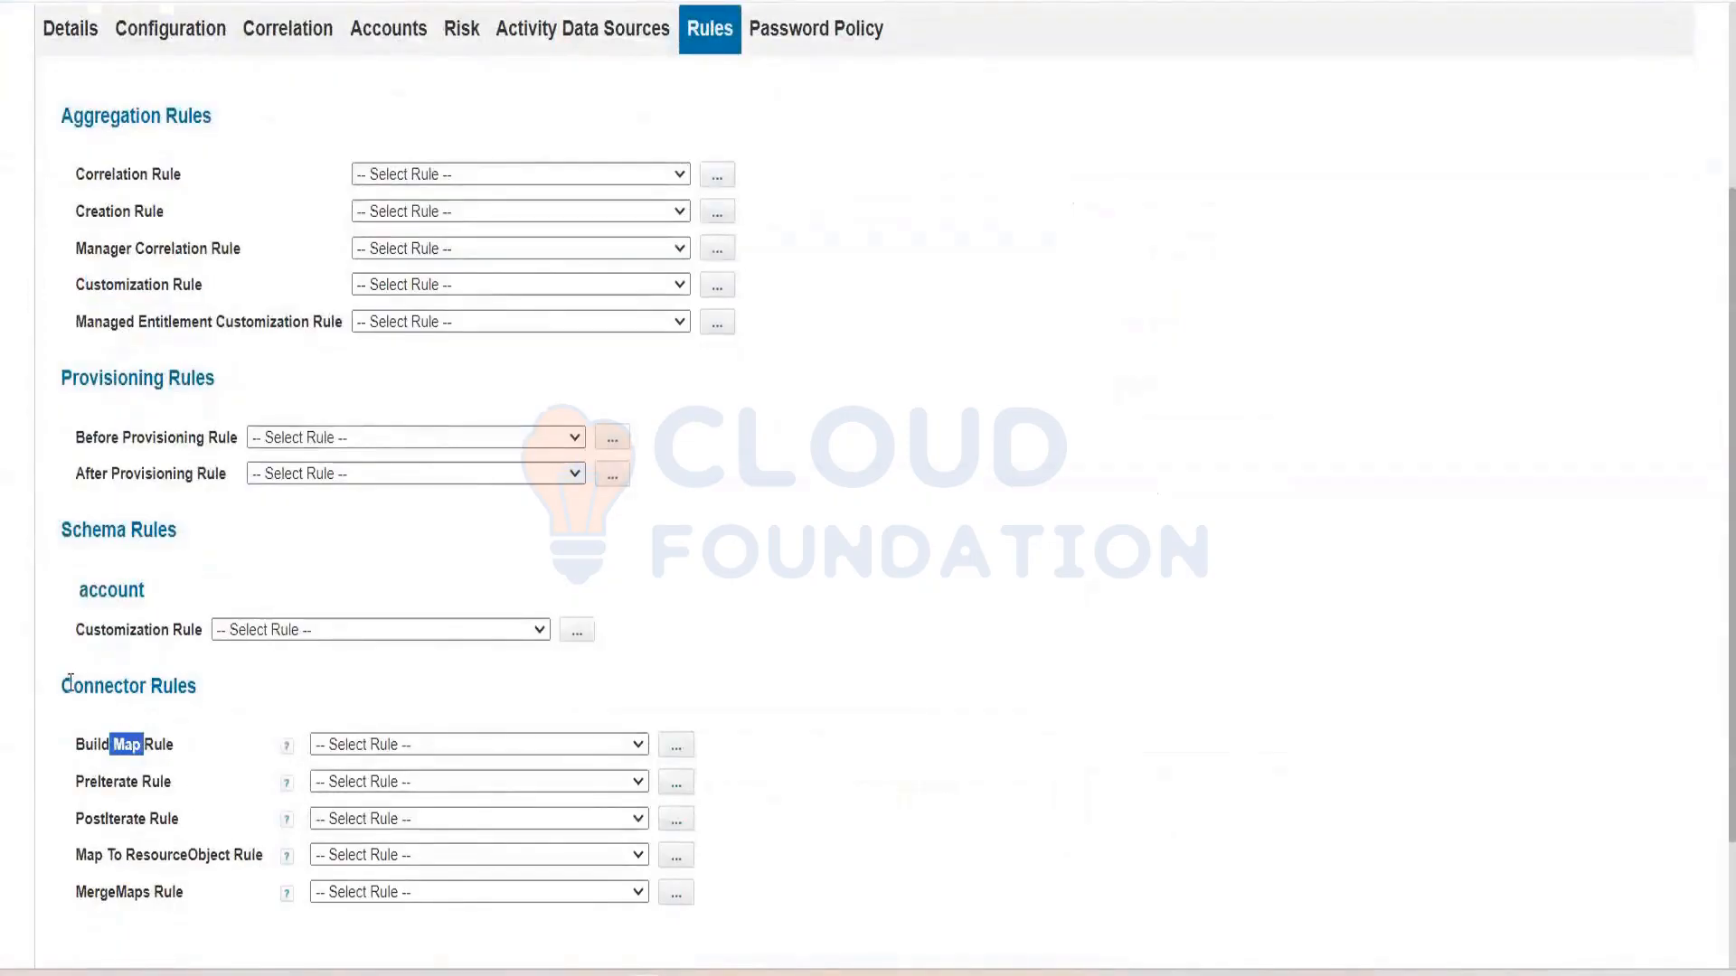
pyautogui.moveTo(64, 685); pyautogui.dragTo(195, 698)
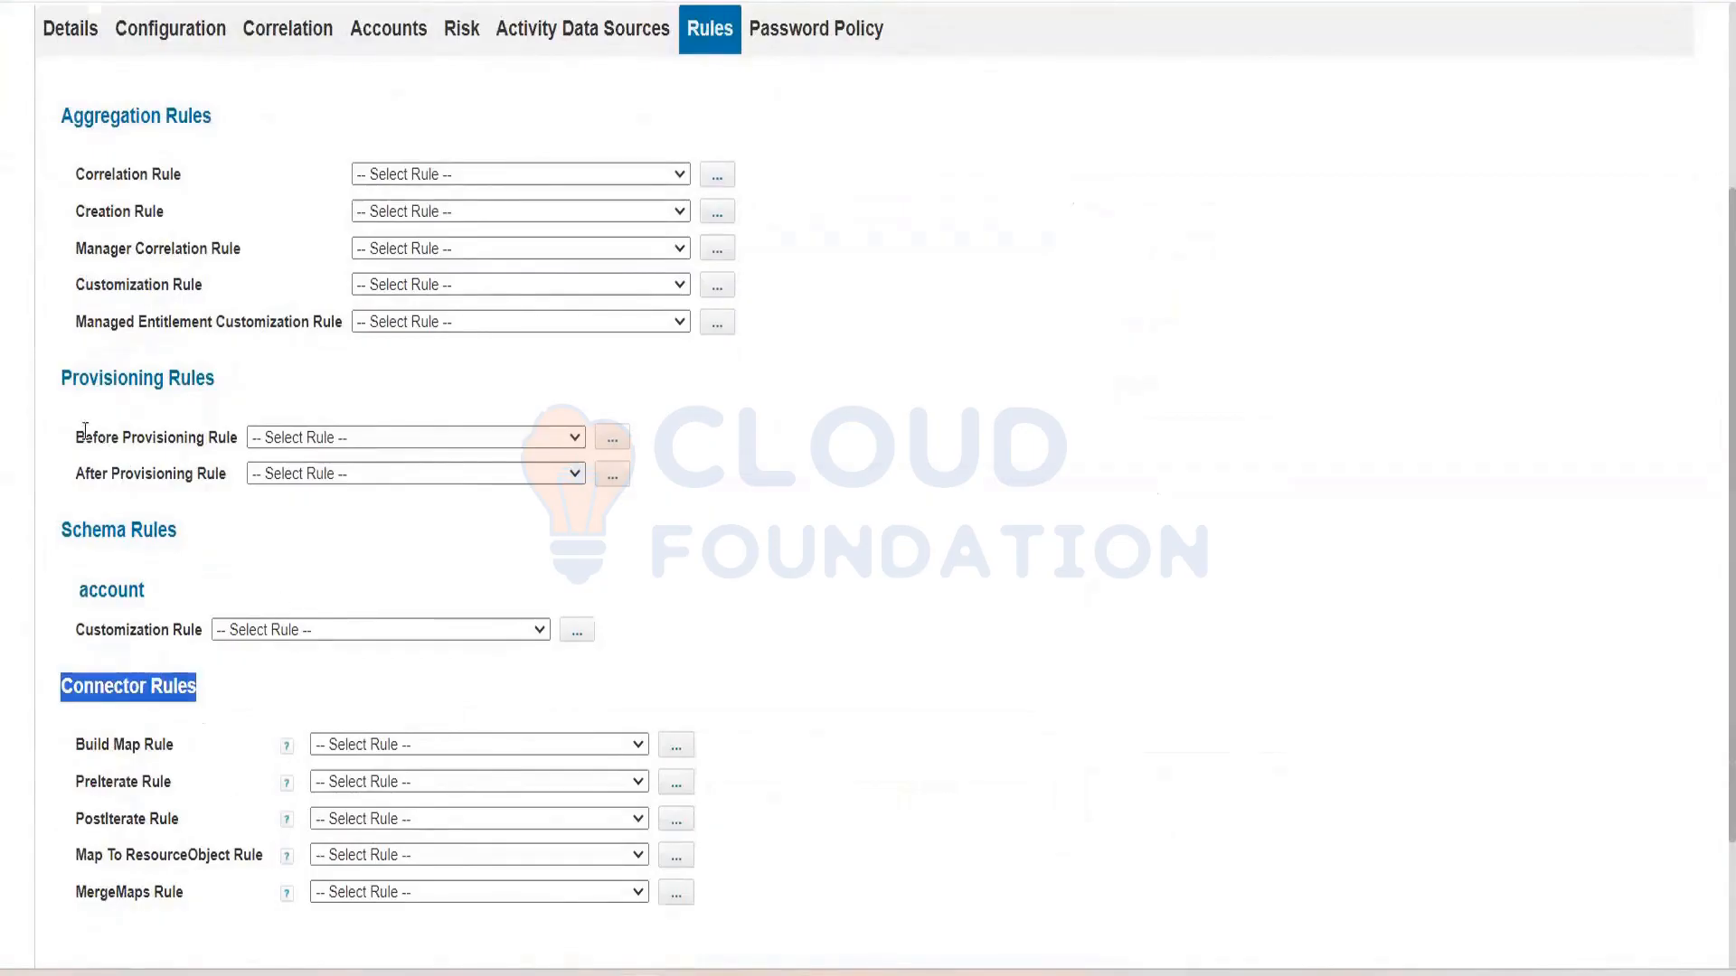
# Check which rules are available for the Before Provisioning Rule and the aggregation Customization Rule, leaving both unselected
pyautogui.moveTo(78, 436); pyautogui.dragTo(275, 463)
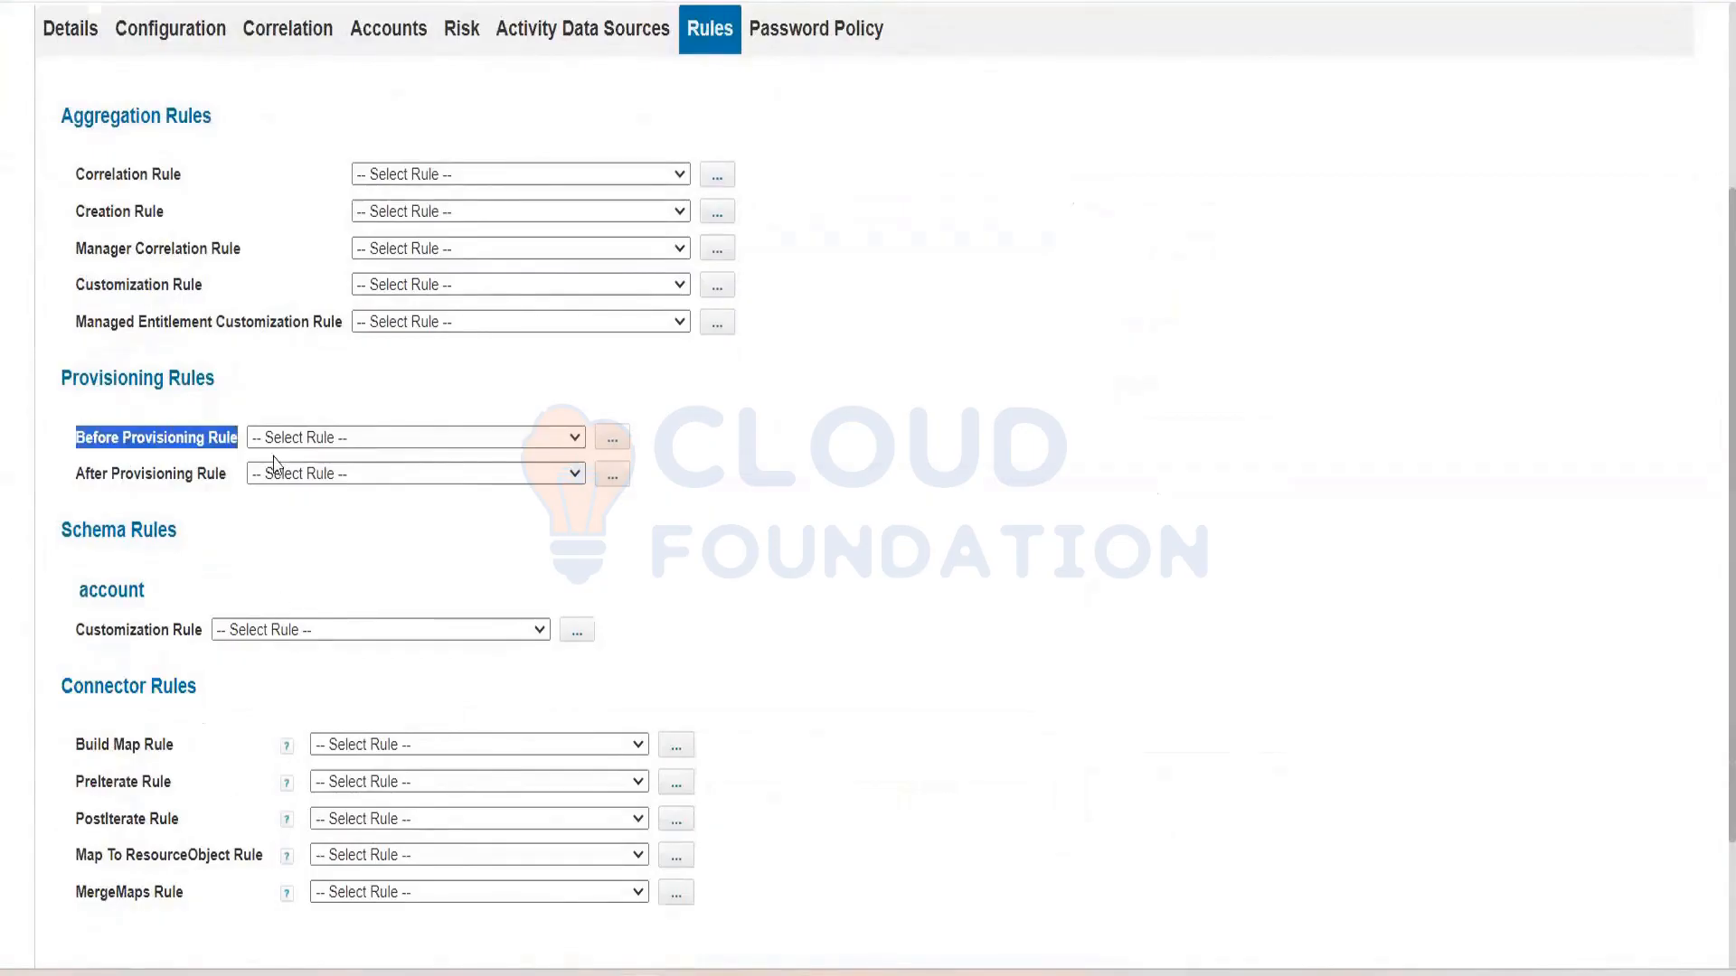
pyautogui.click(349, 440)
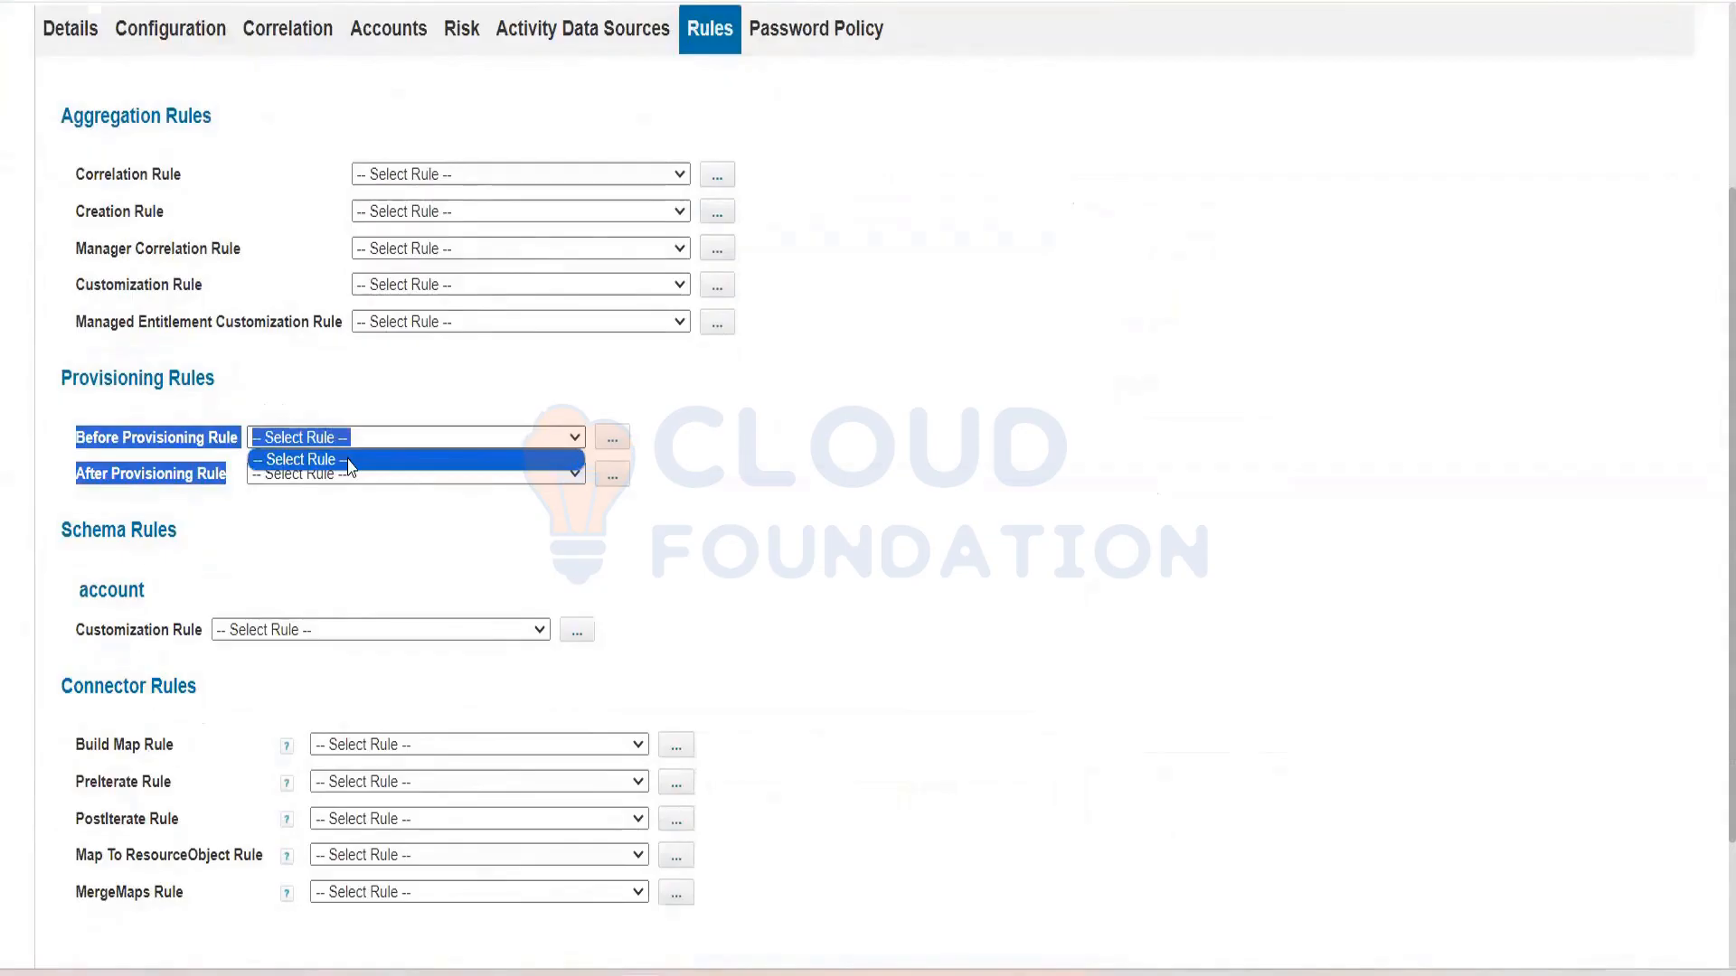
pyautogui.click(842, 545)
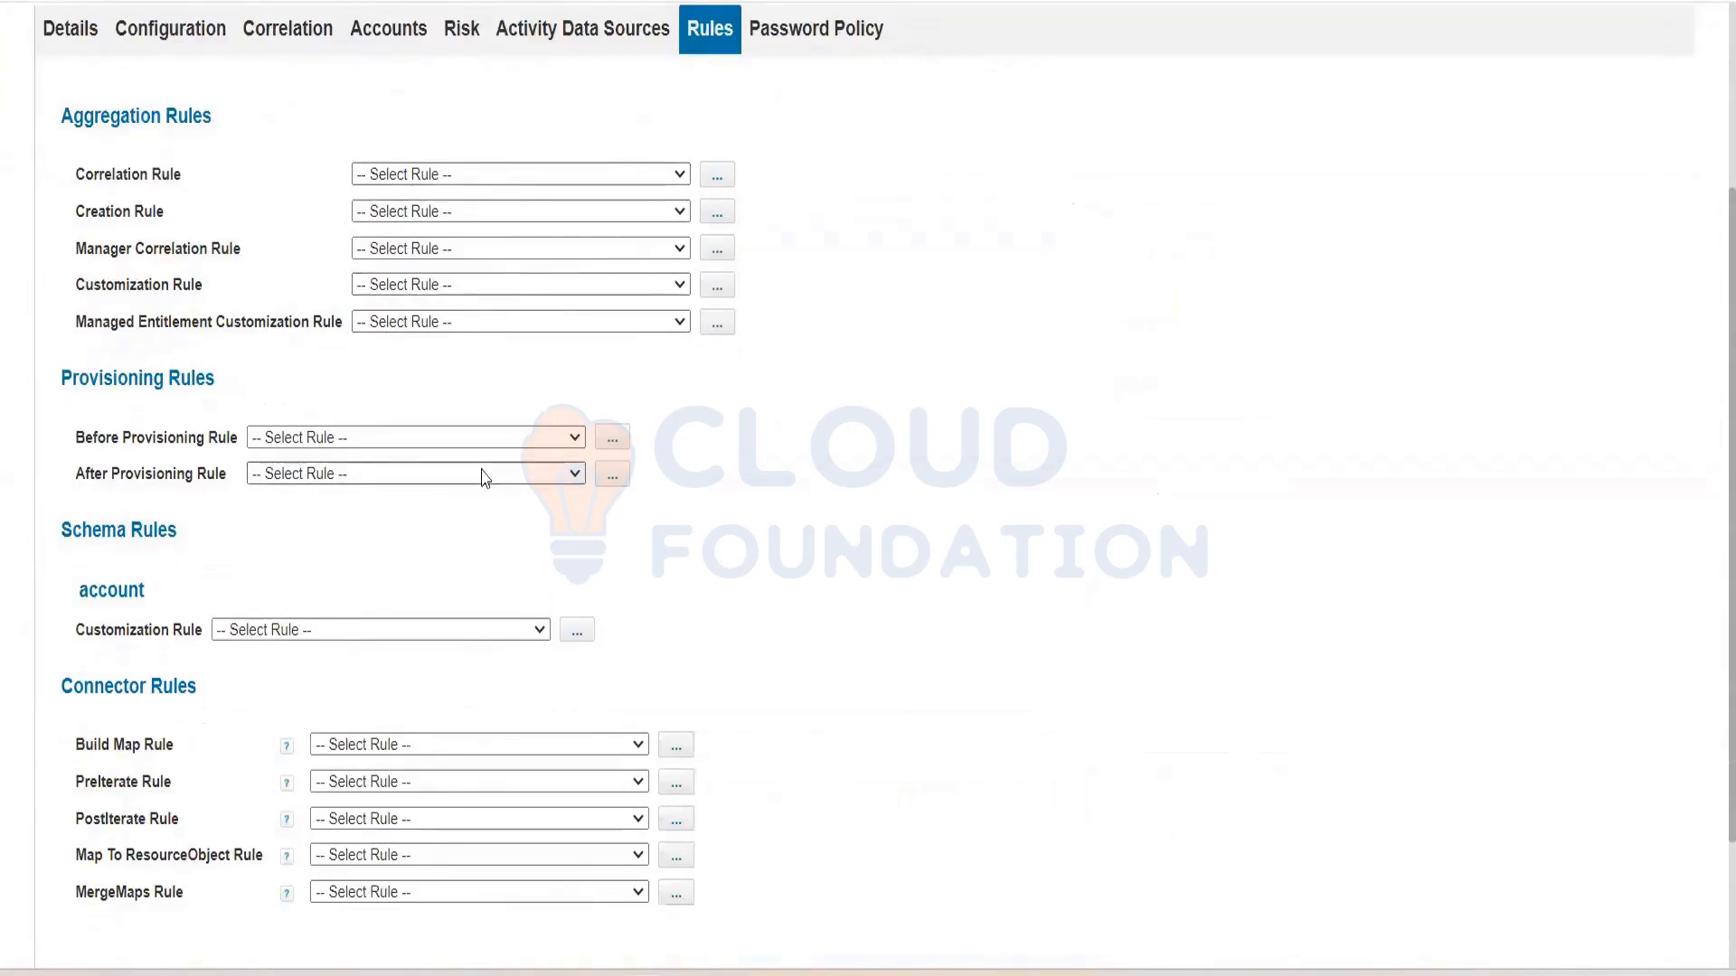
pyautogui.click(372, 287)
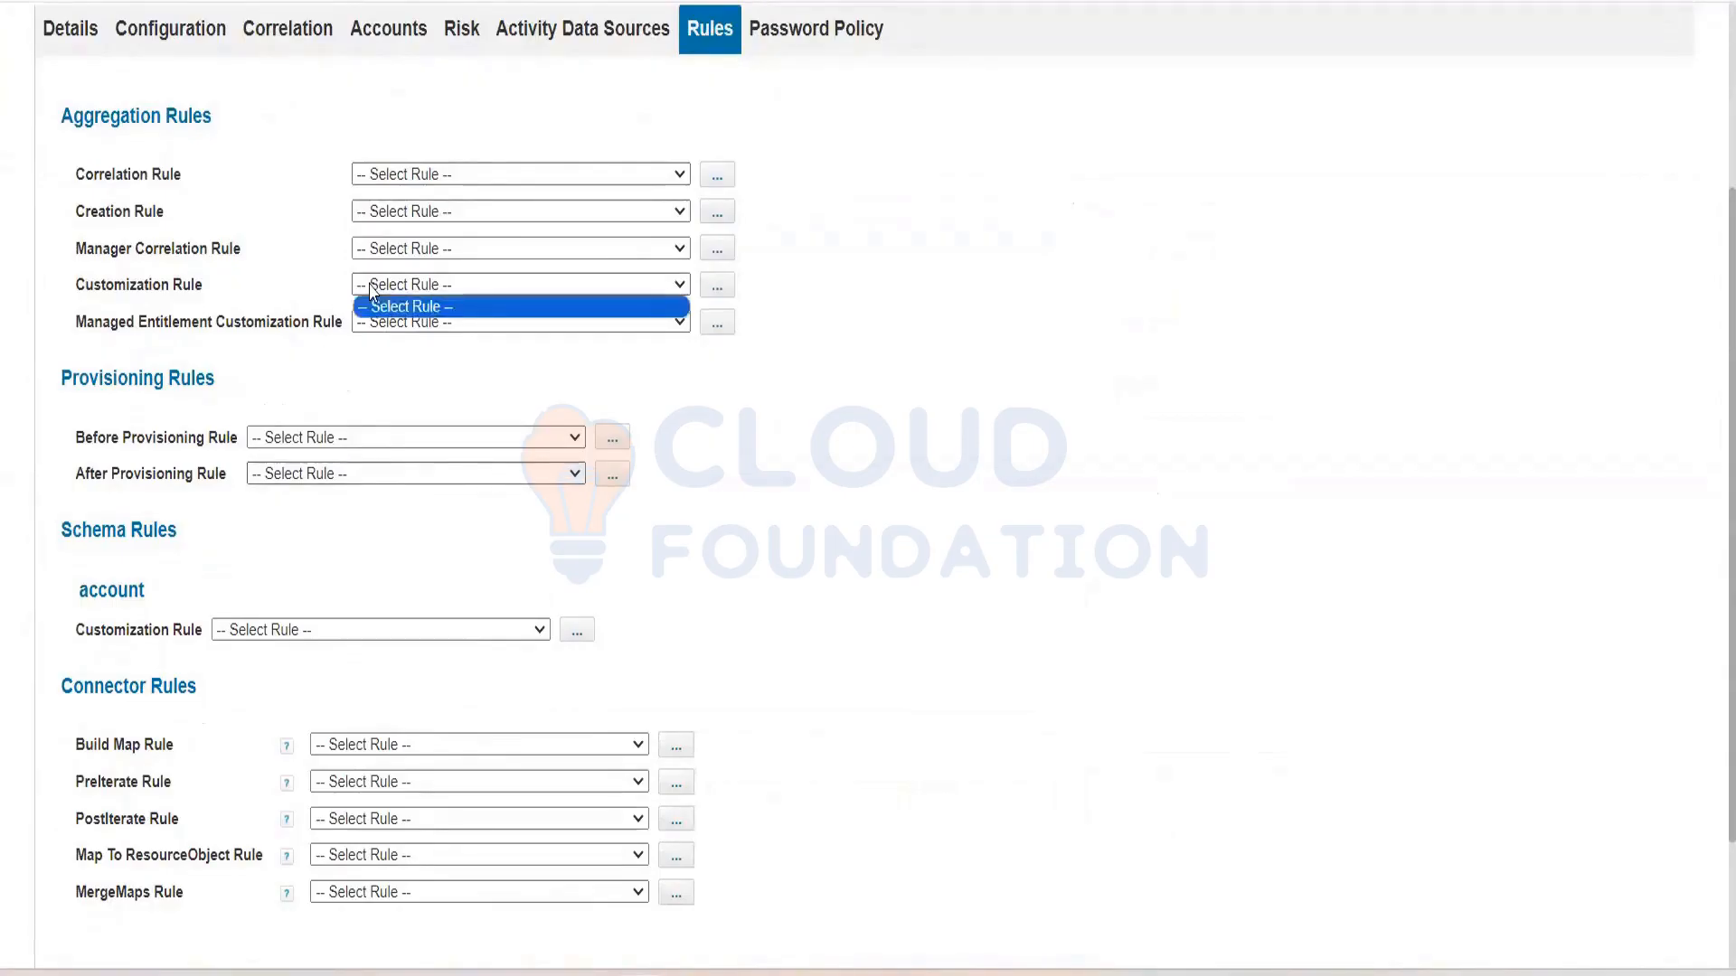
pyautogui.click(372, 289)
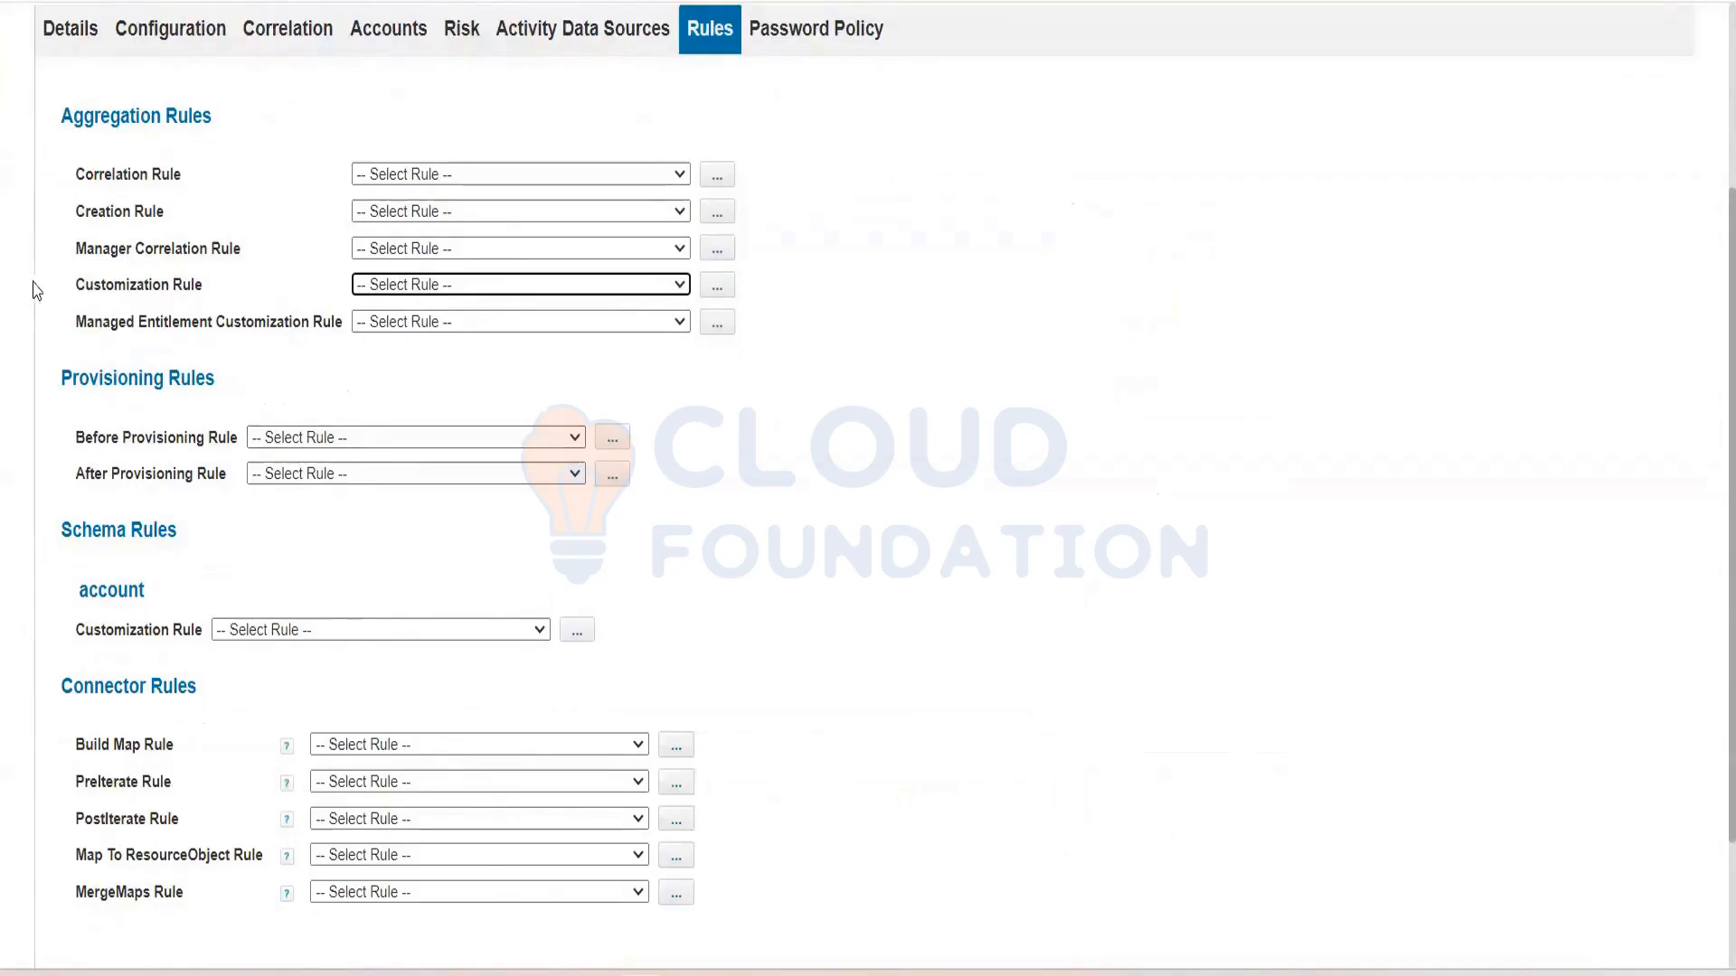
# Check which rules are offered for manager correlation, customization, managed entitlement customization and correlation among the aggregation rules, leaving all unselected
pyautogui.moveTo(76, 287); pyautogui.dragTo(335, 295)
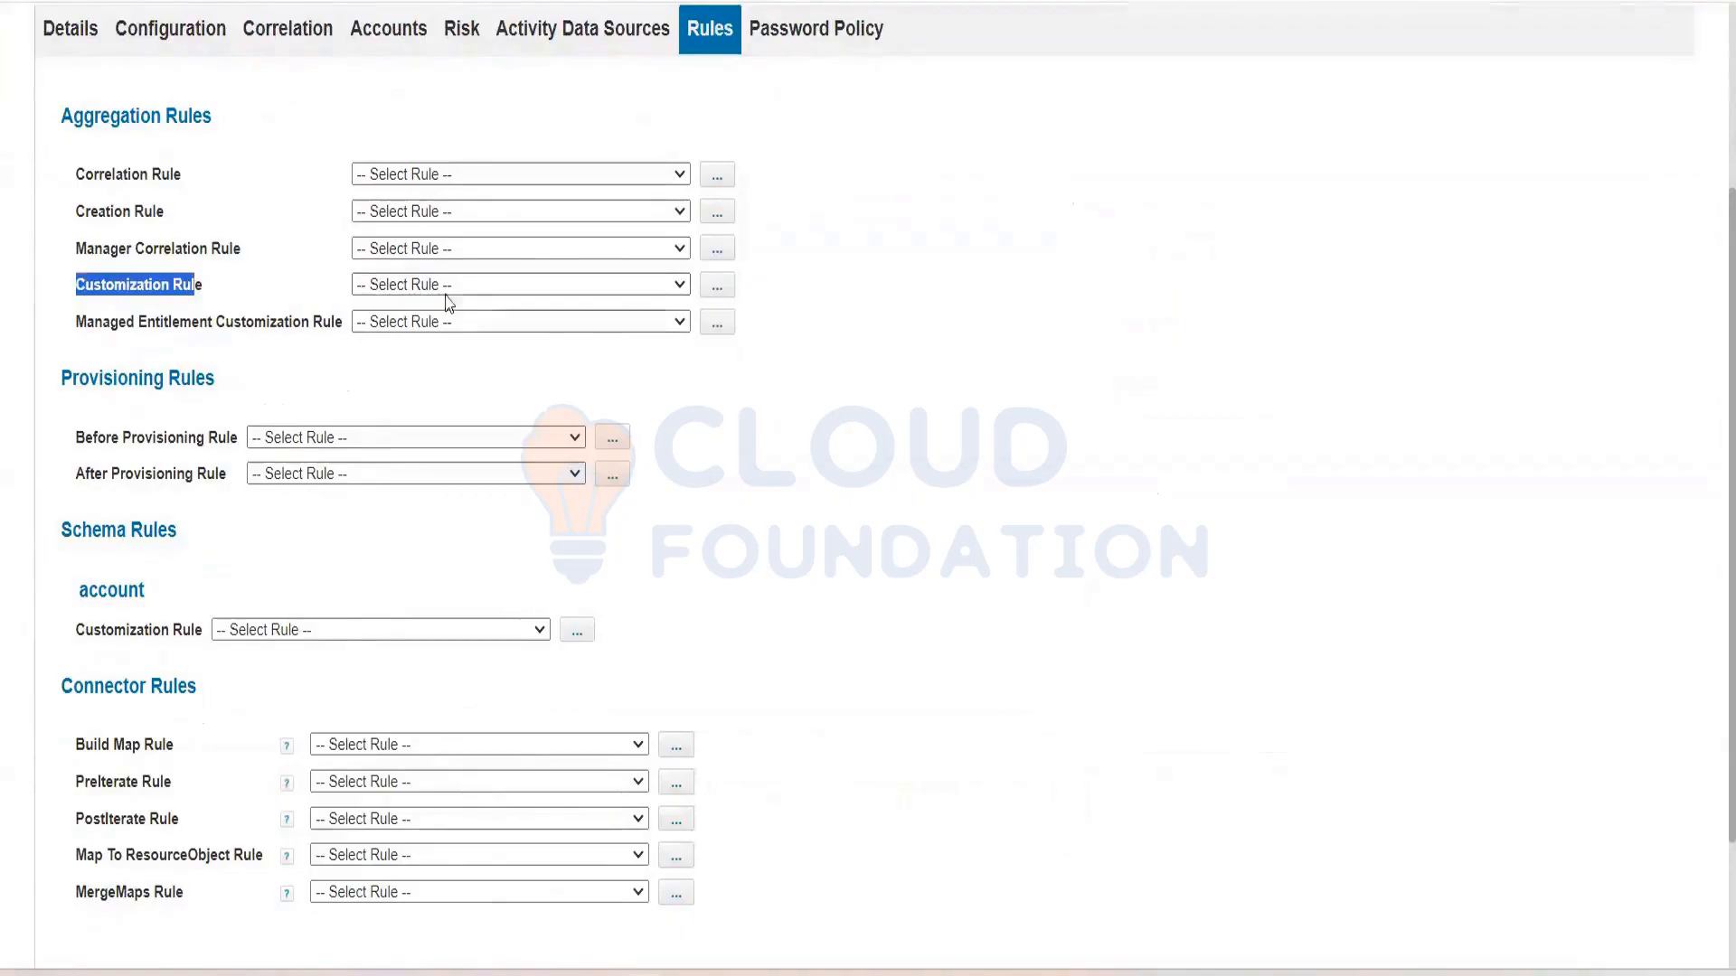
pyautogui.click(506, 250)
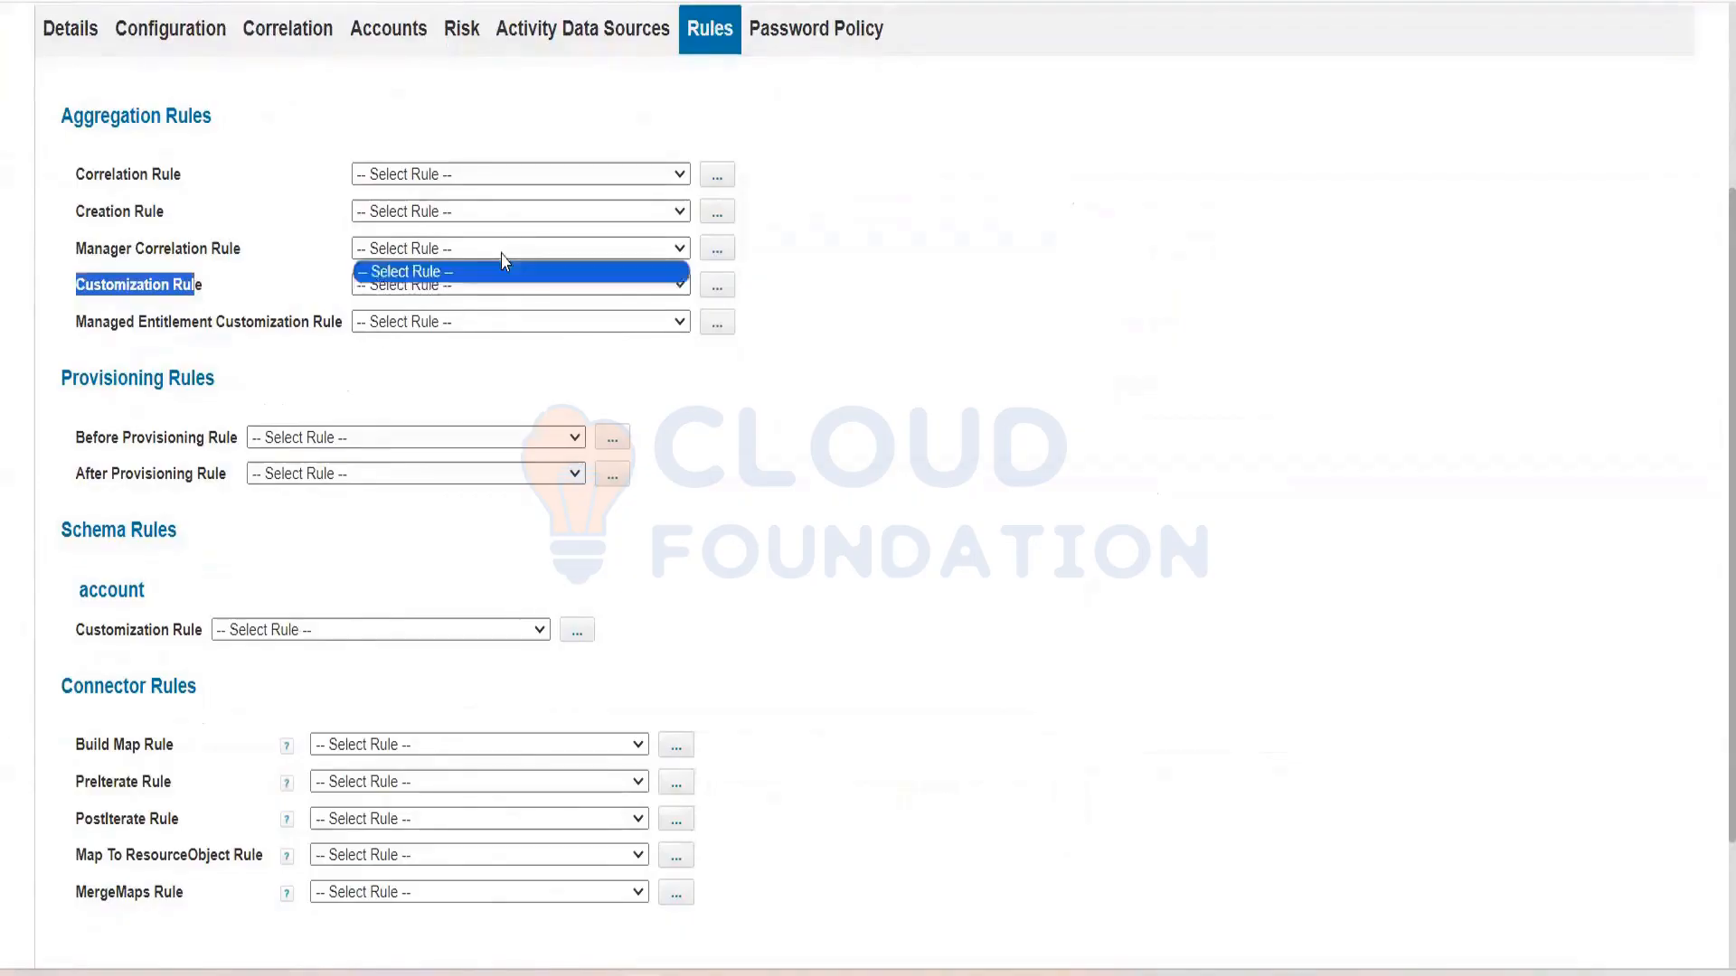
pyautogui.click(898, 411)
pyautogui.click(438, 285)
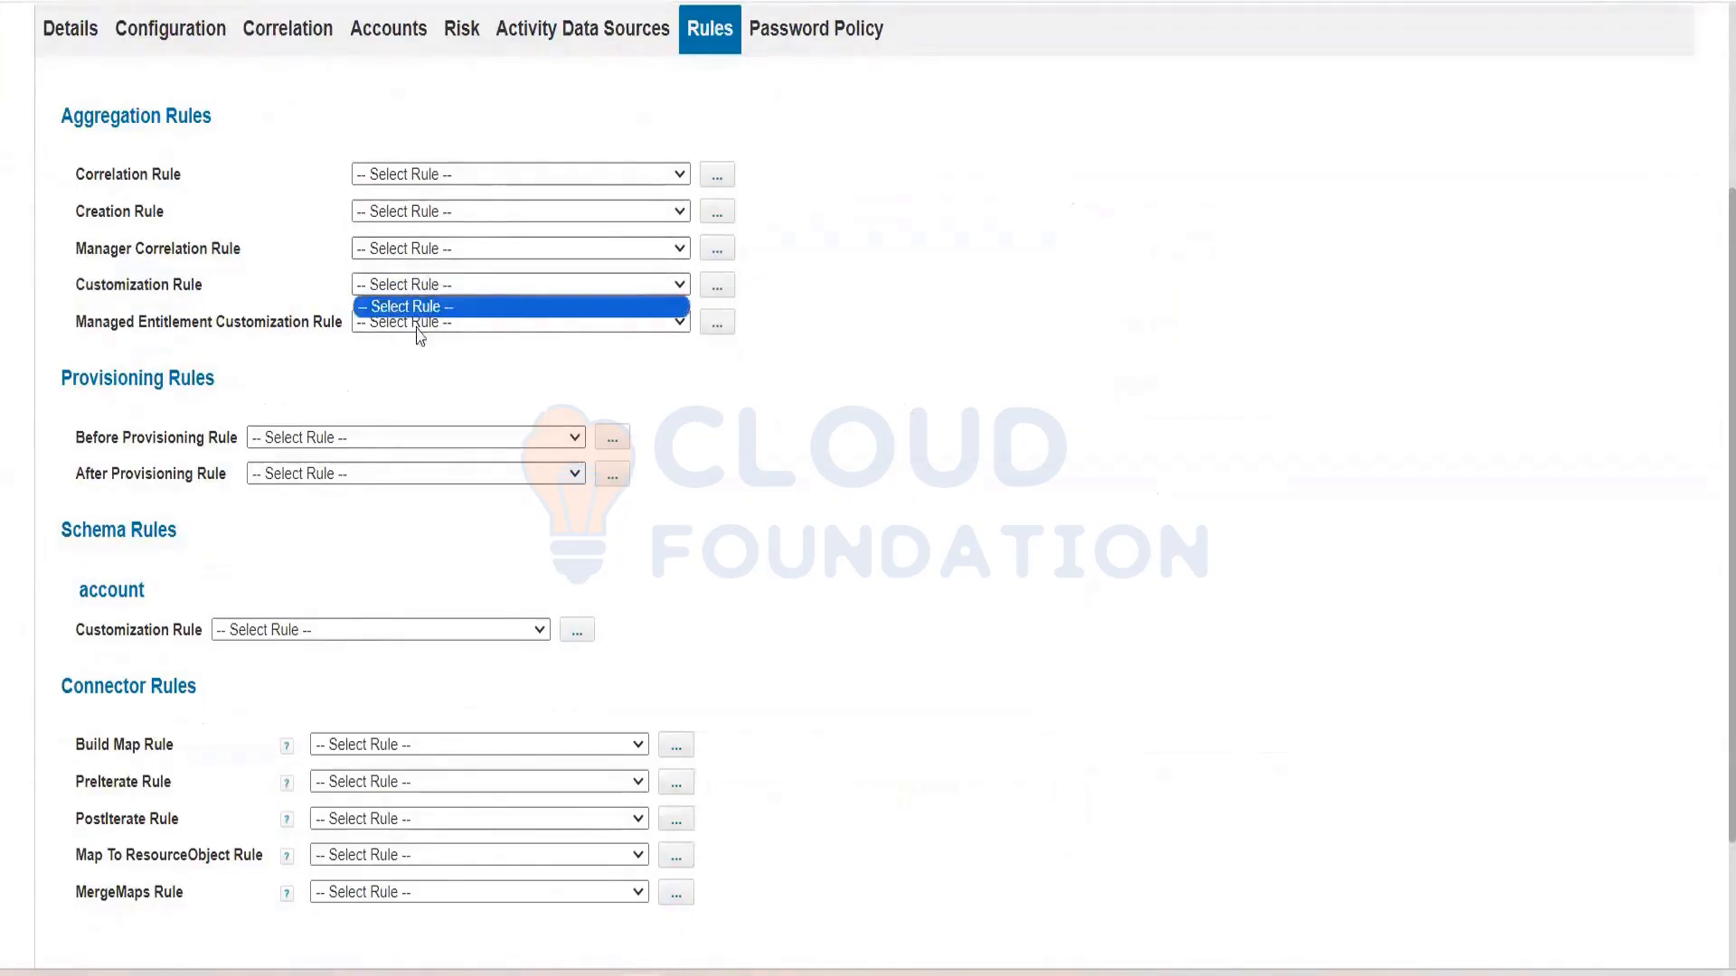
pyautogui.click(544, 328)
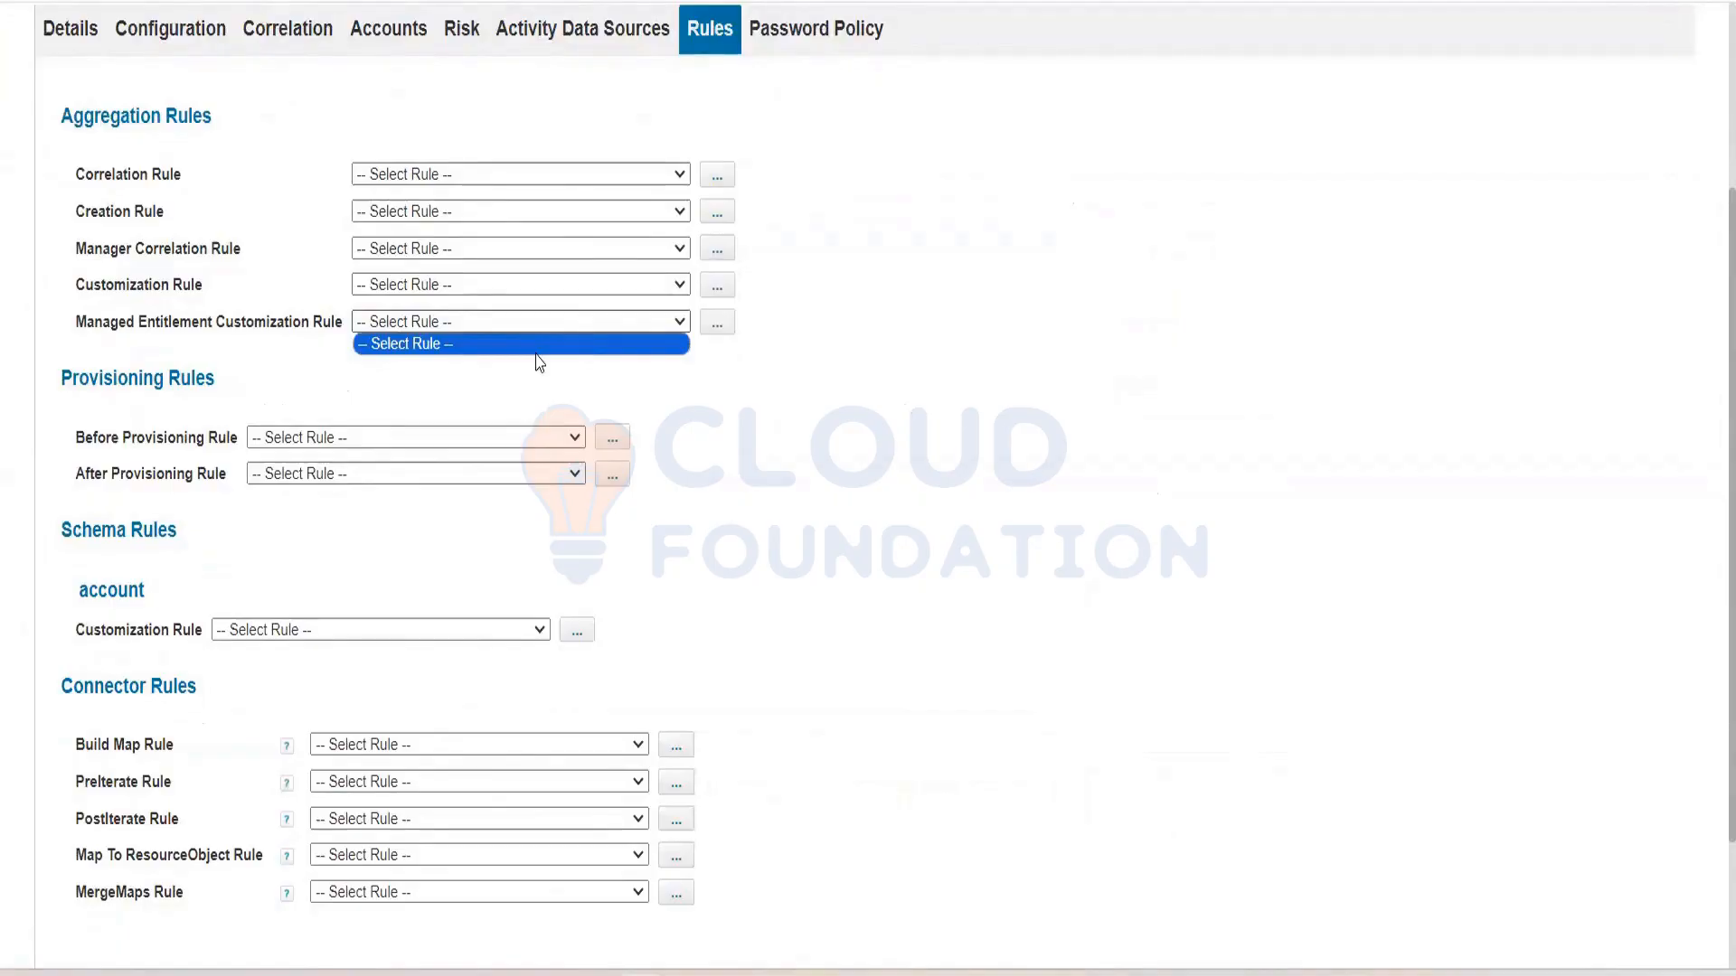
pyautogui.click(764, 461)
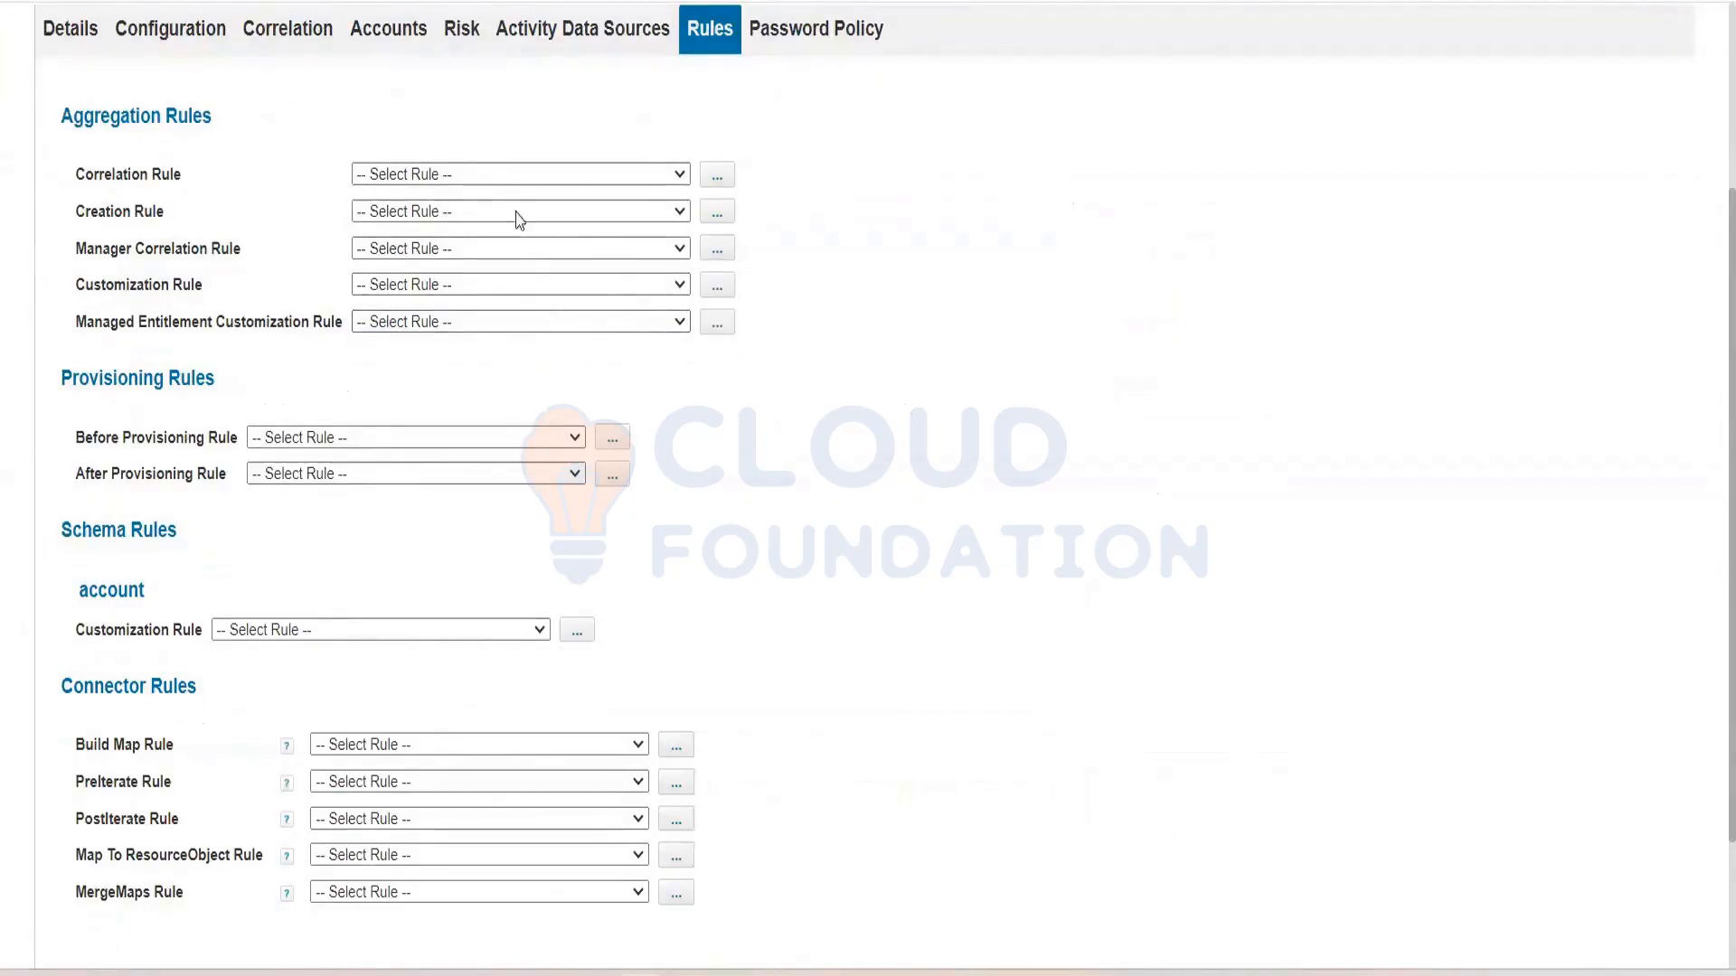
pyautogui.click(522, 175)
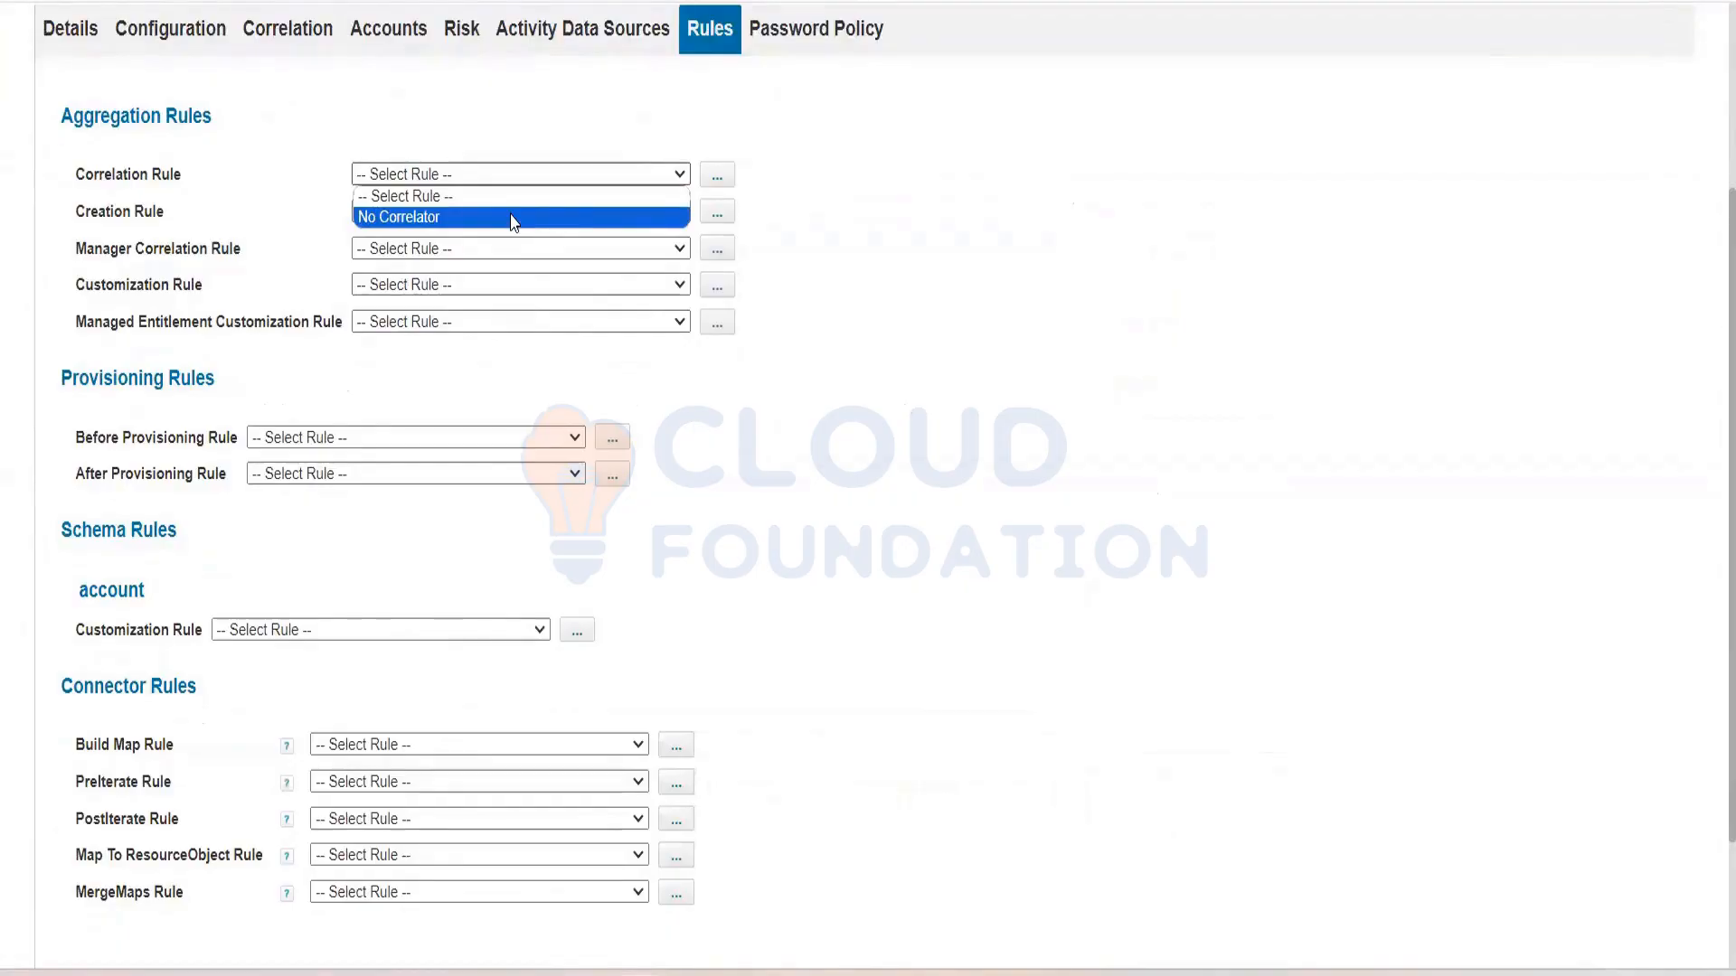
pyautogui.click(979, 506)
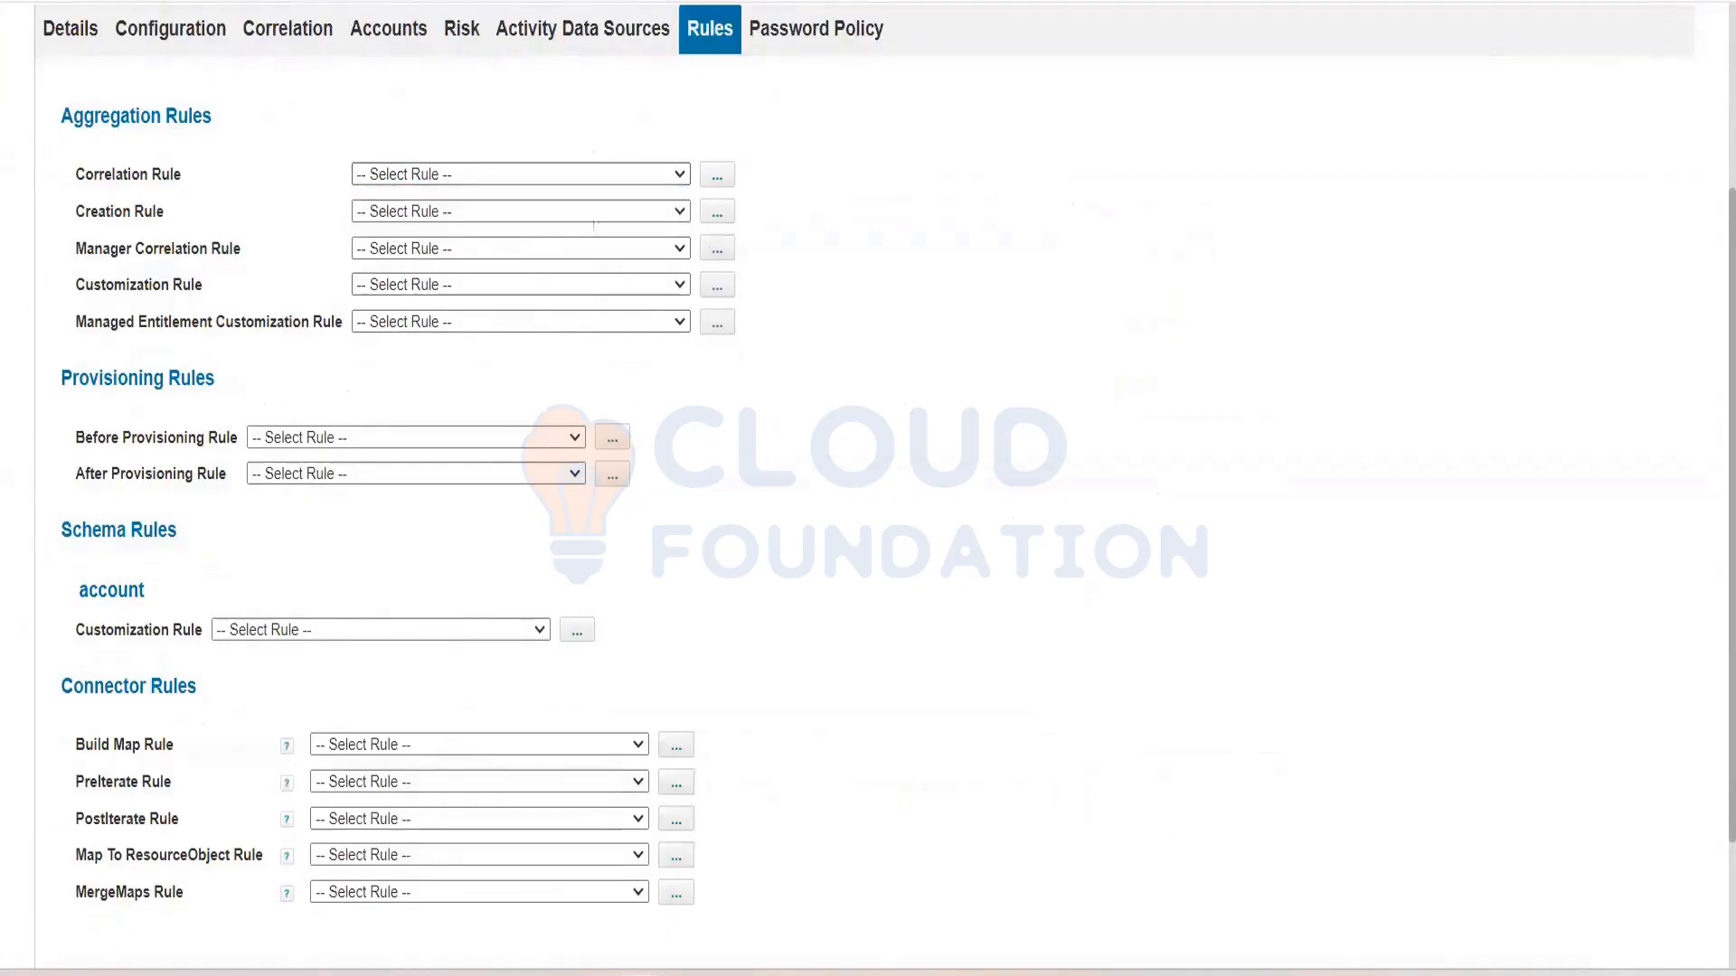
# Examine the collector types offered for a new activity data source of the application, and cancel its configuration without saving
pyautogui.click(605, 38)
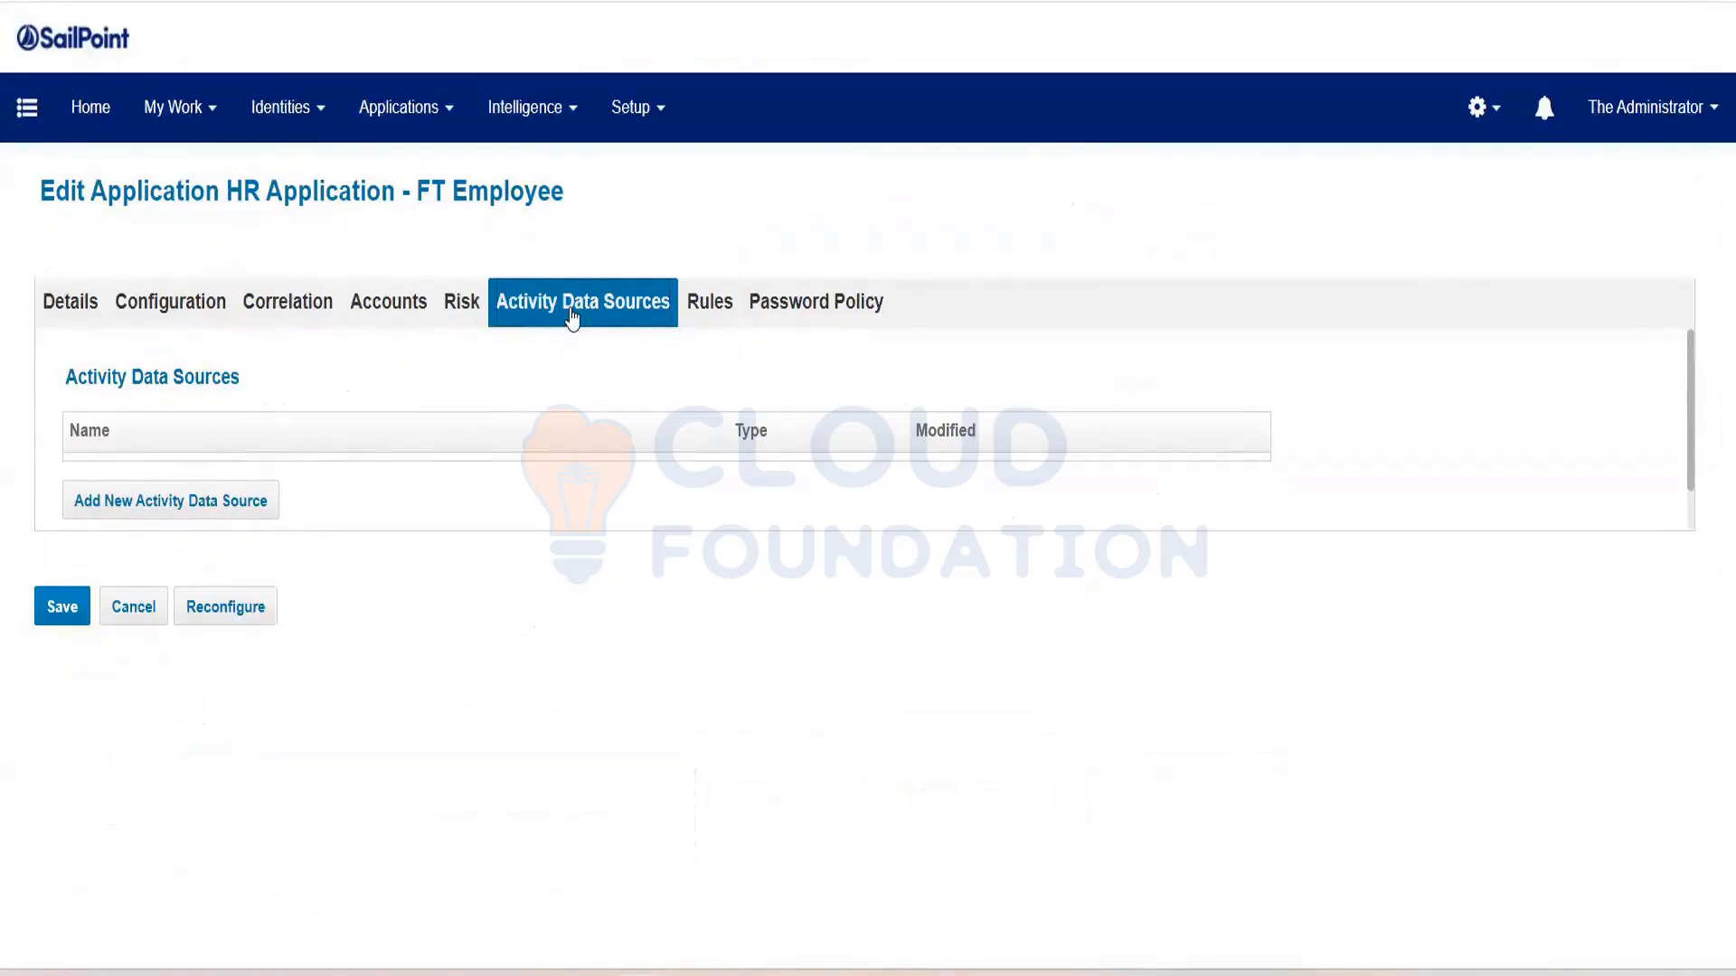
pyautogui.moveTo(244, 192); pyautogui.dragTo(429, 198)
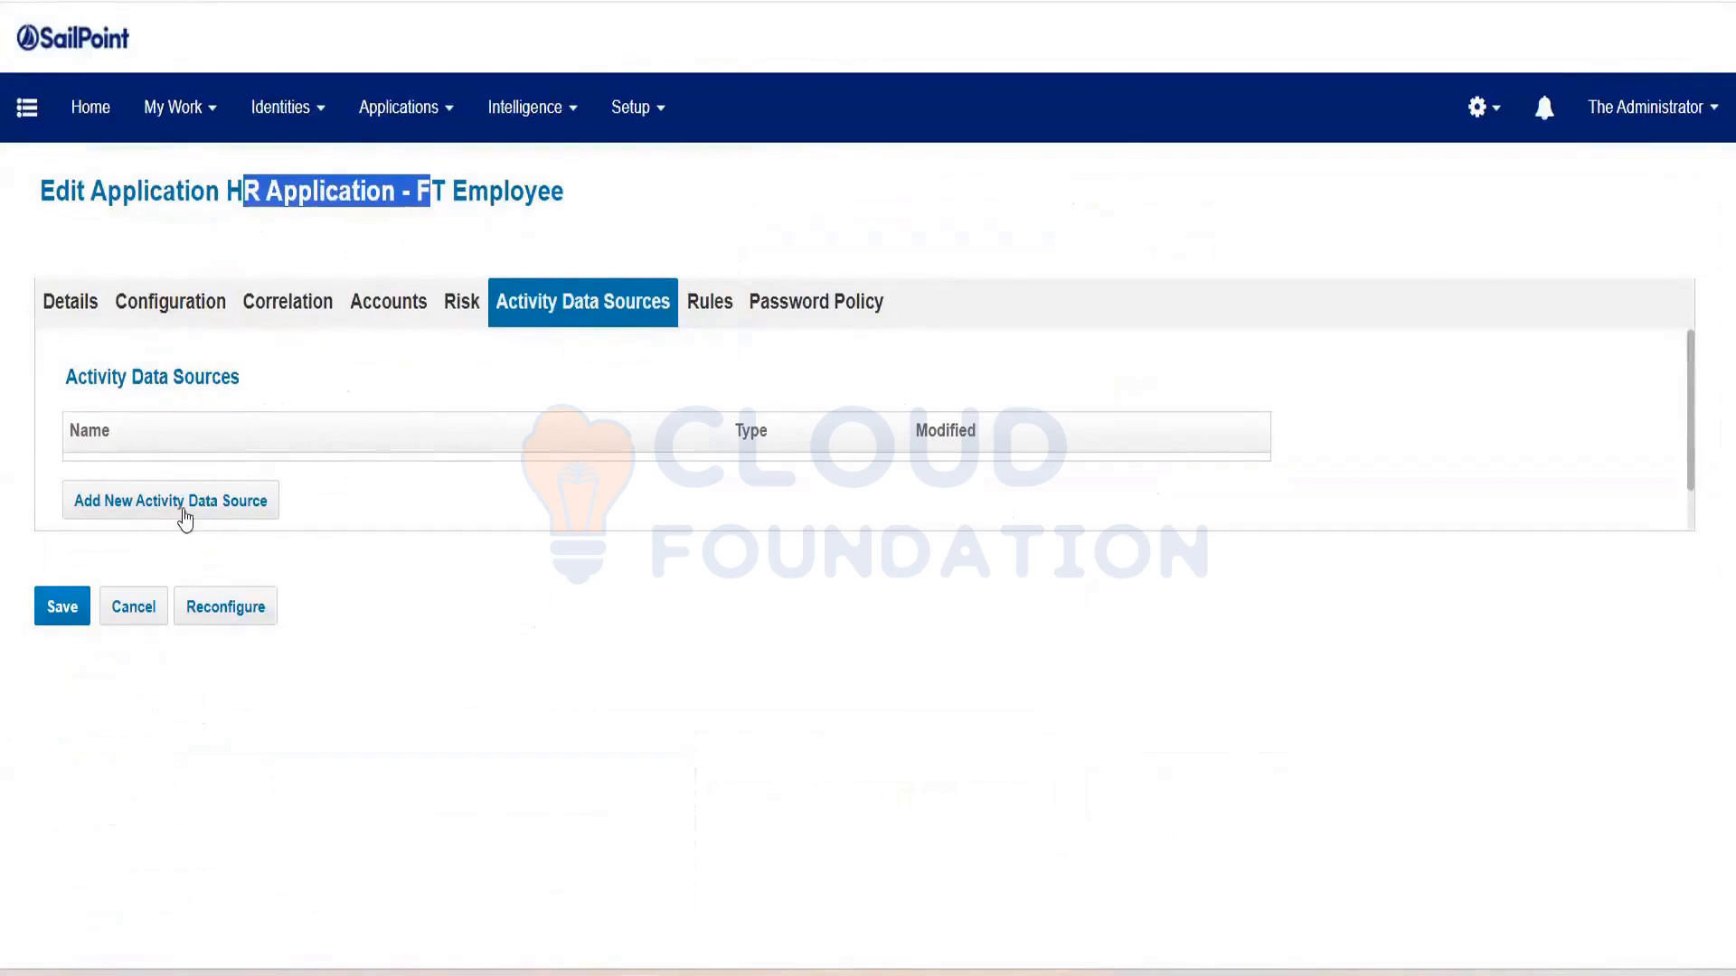
pyautogui.click(190, 511)
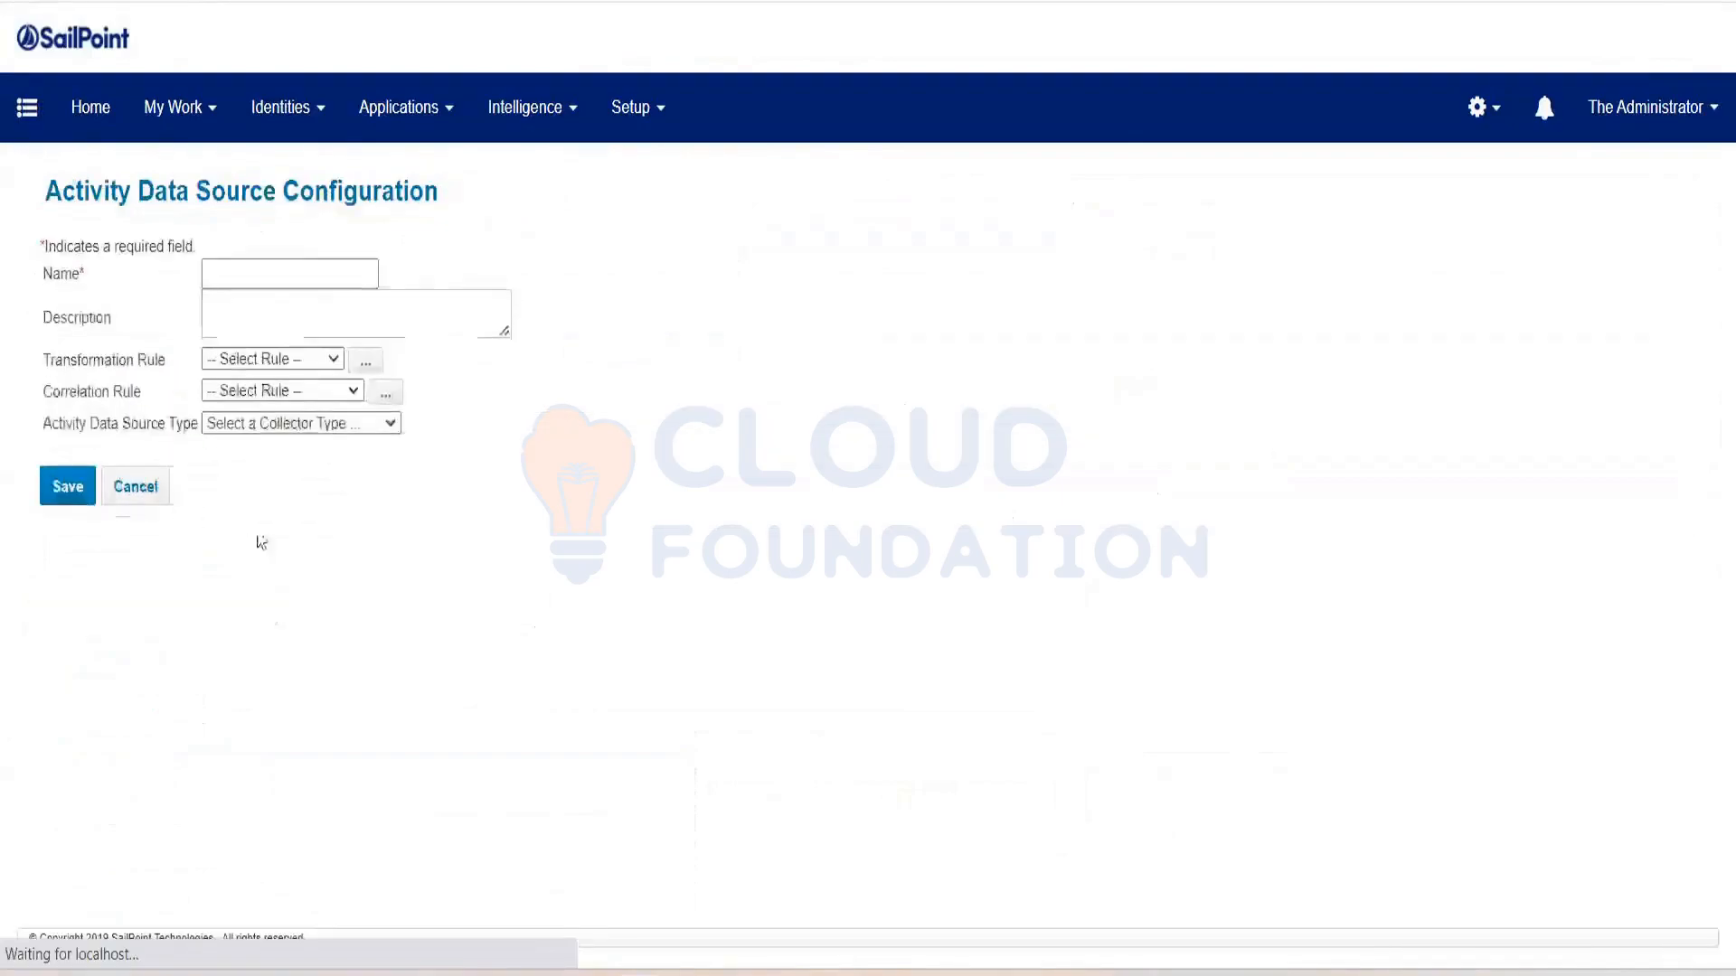
pyautogui.click(307, 425)
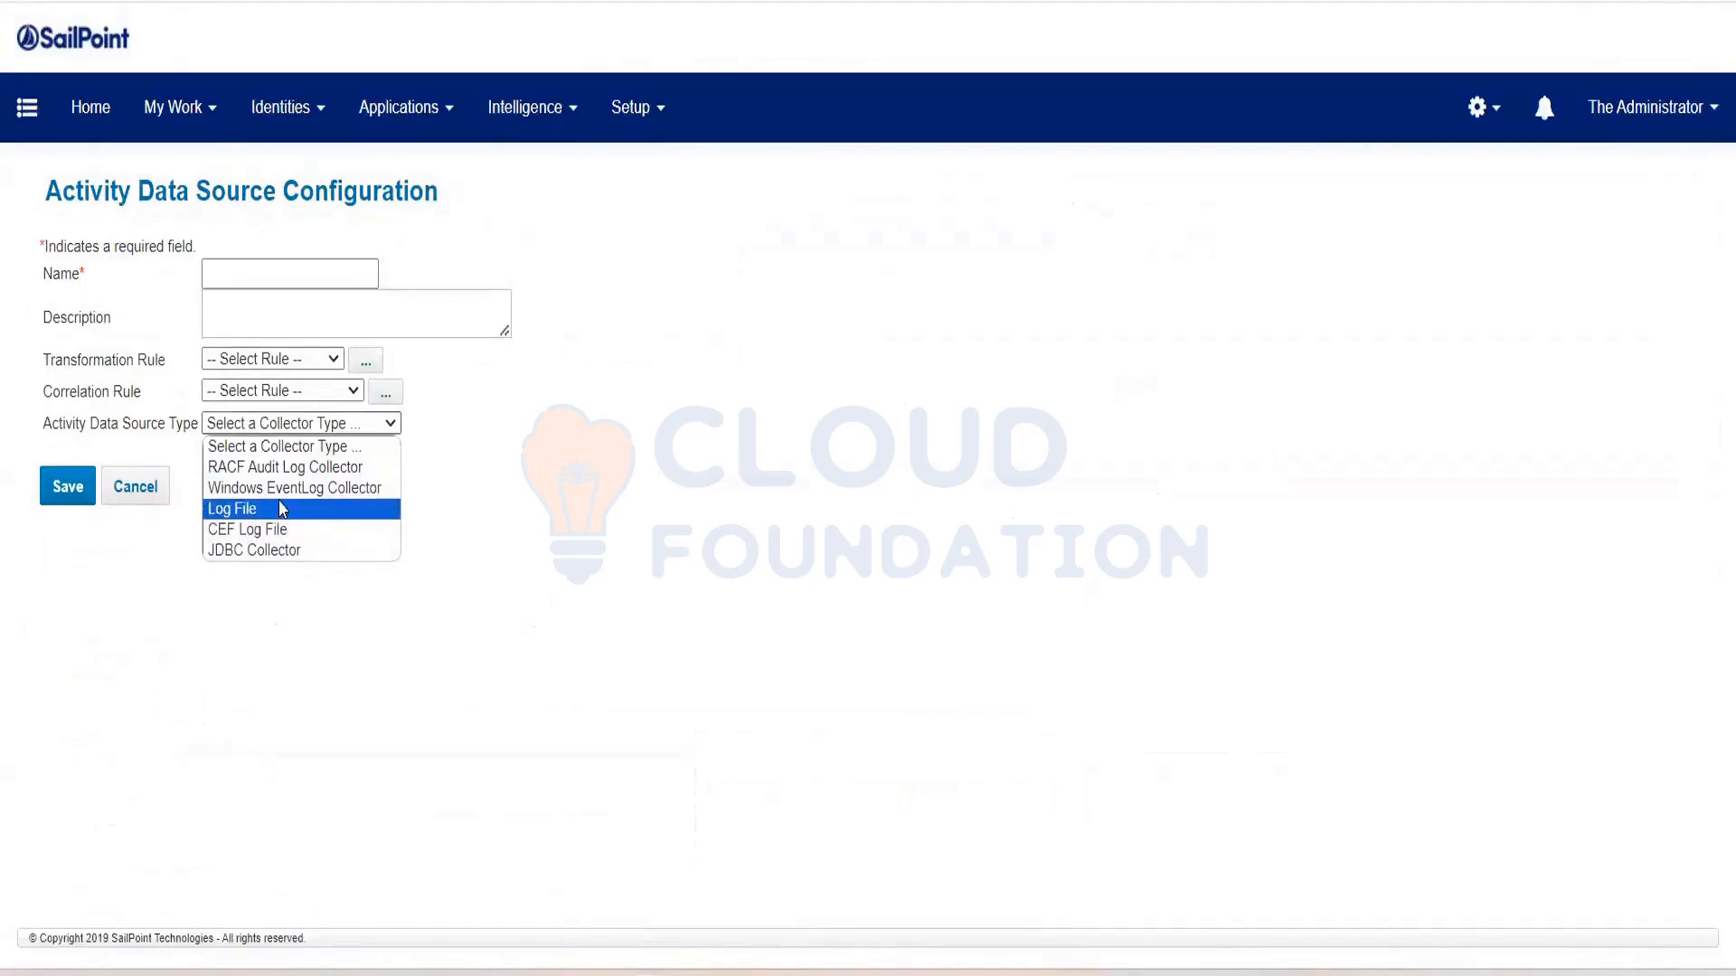
pyautogui.click(132, 503)
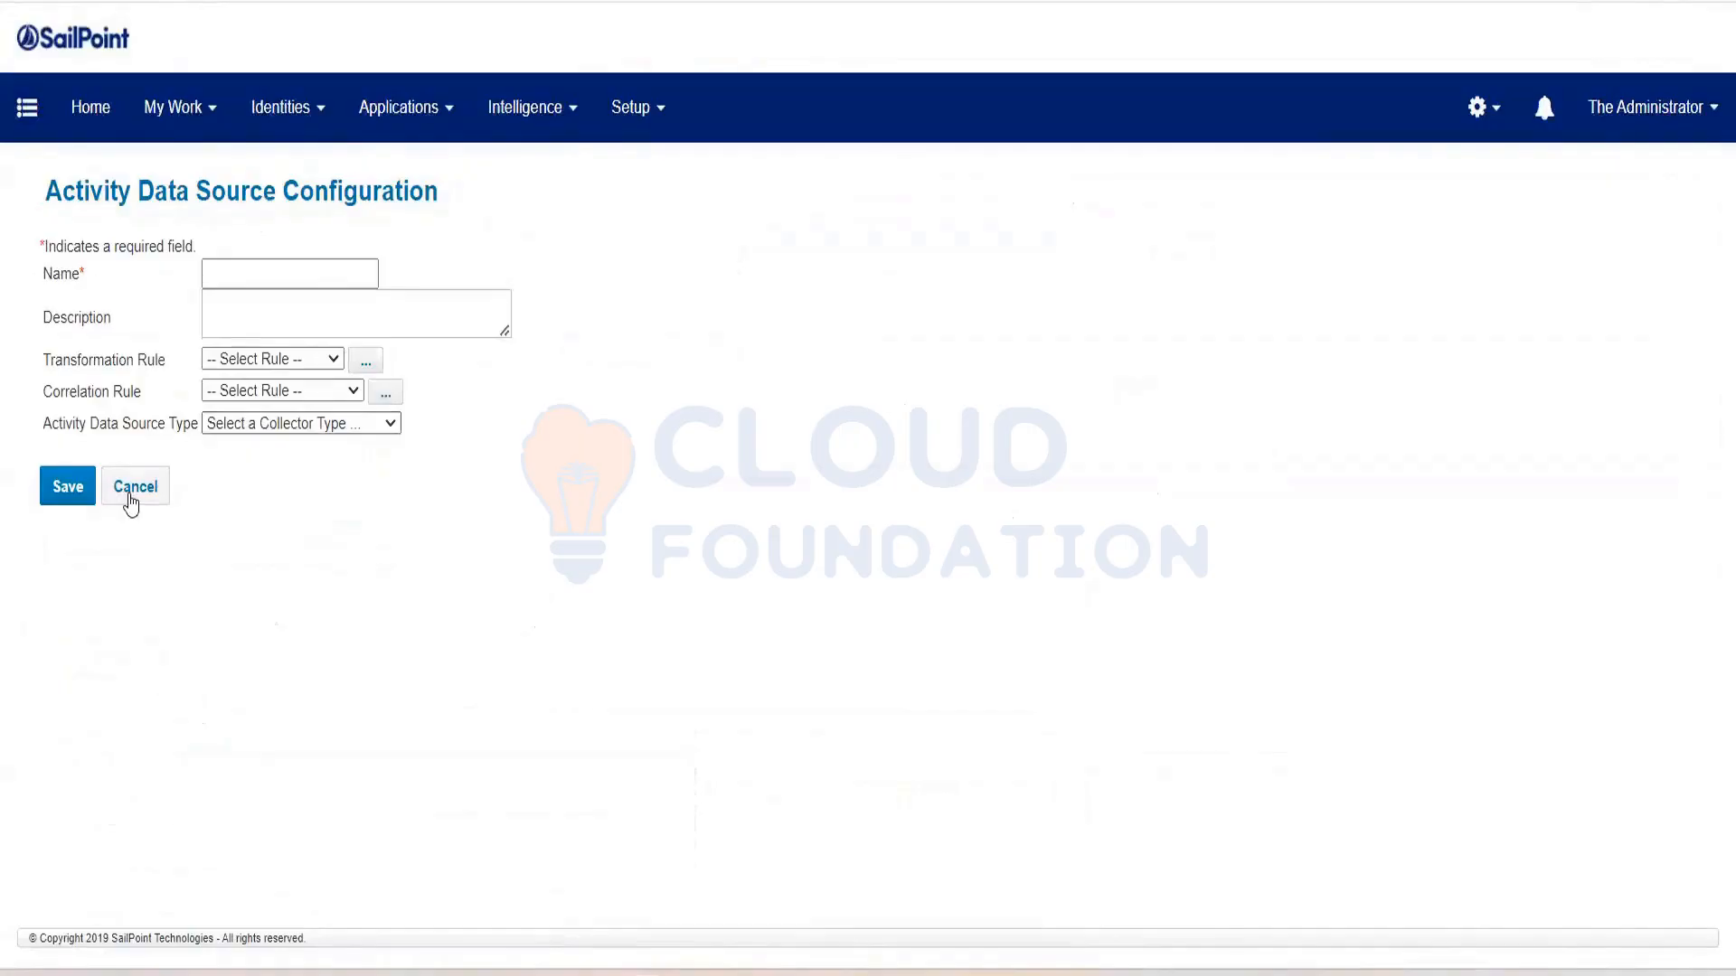
pyautogui.click(133, 488)
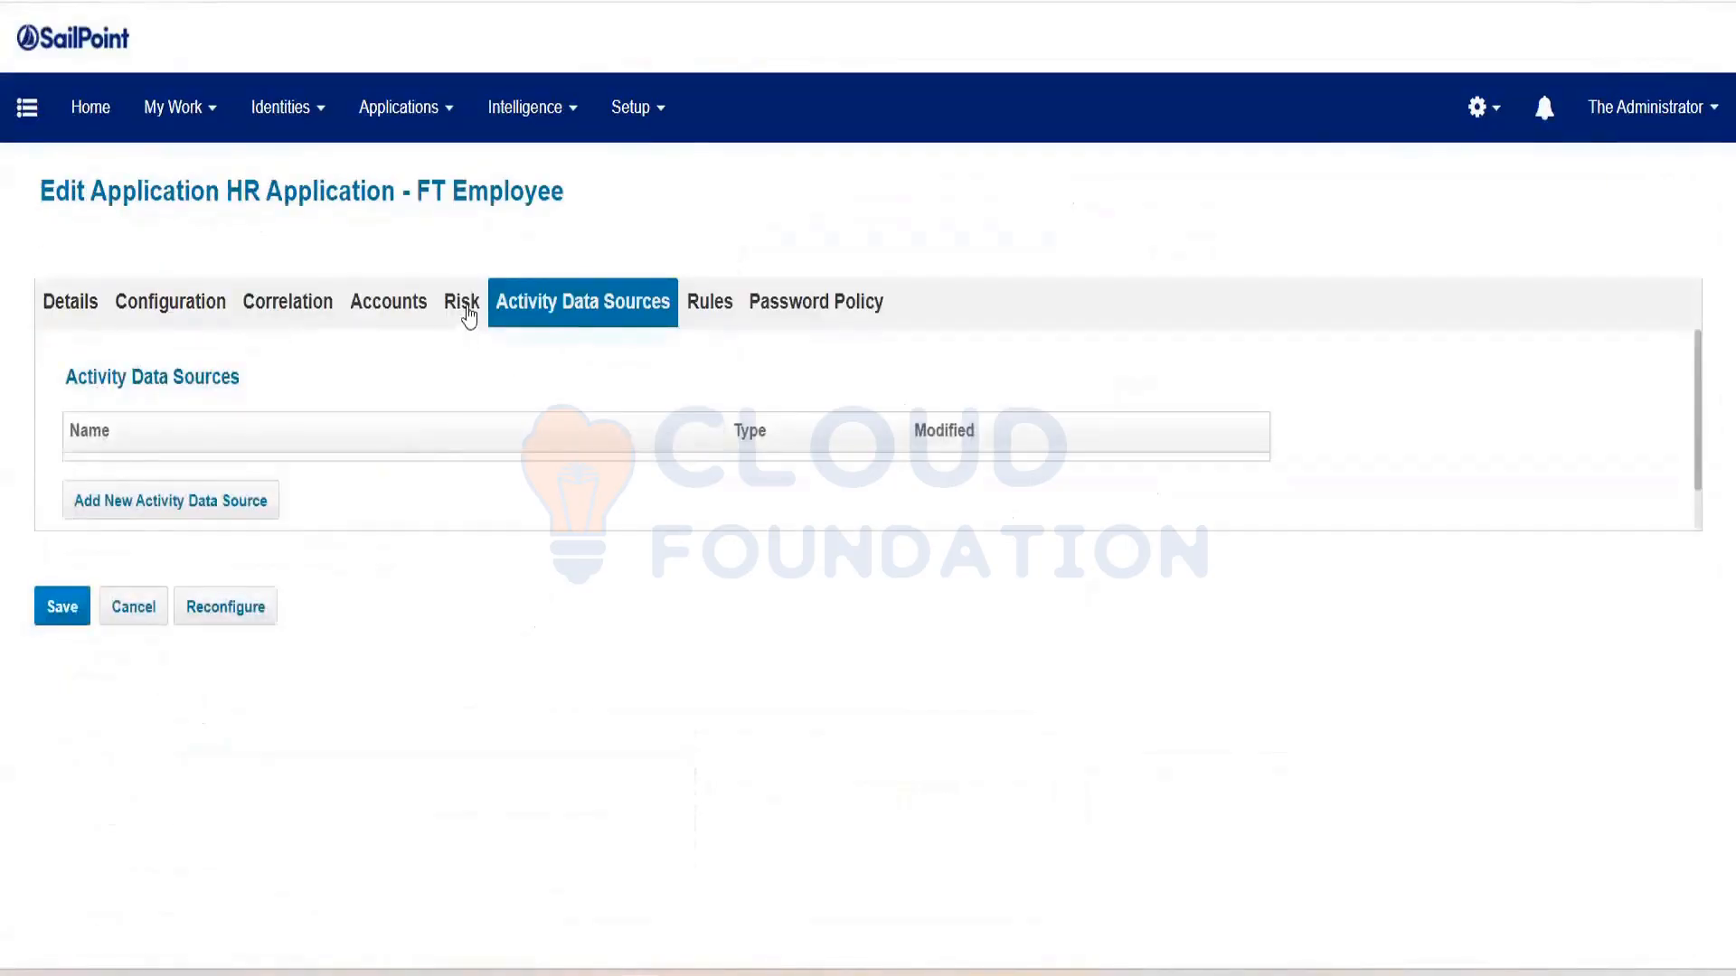
# Review the application's risk scorecard and the attribute details of the first account in its accounts list
pyautogui.click(463, 307)
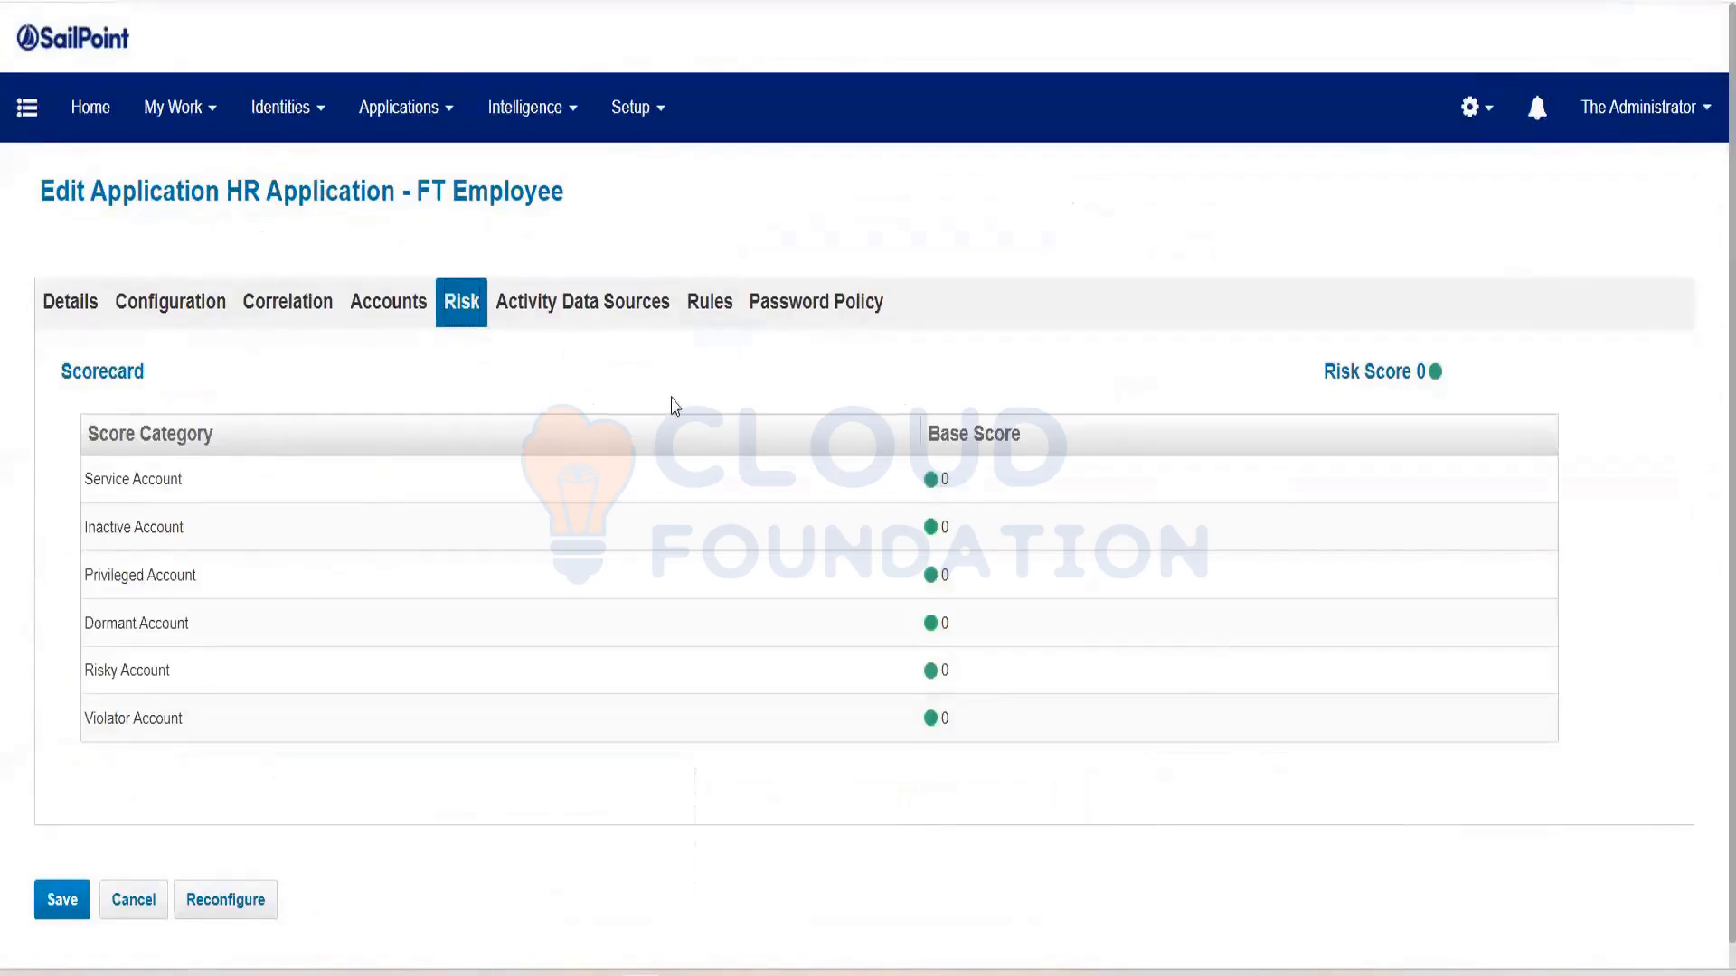
pyautogui.click(390, 302)
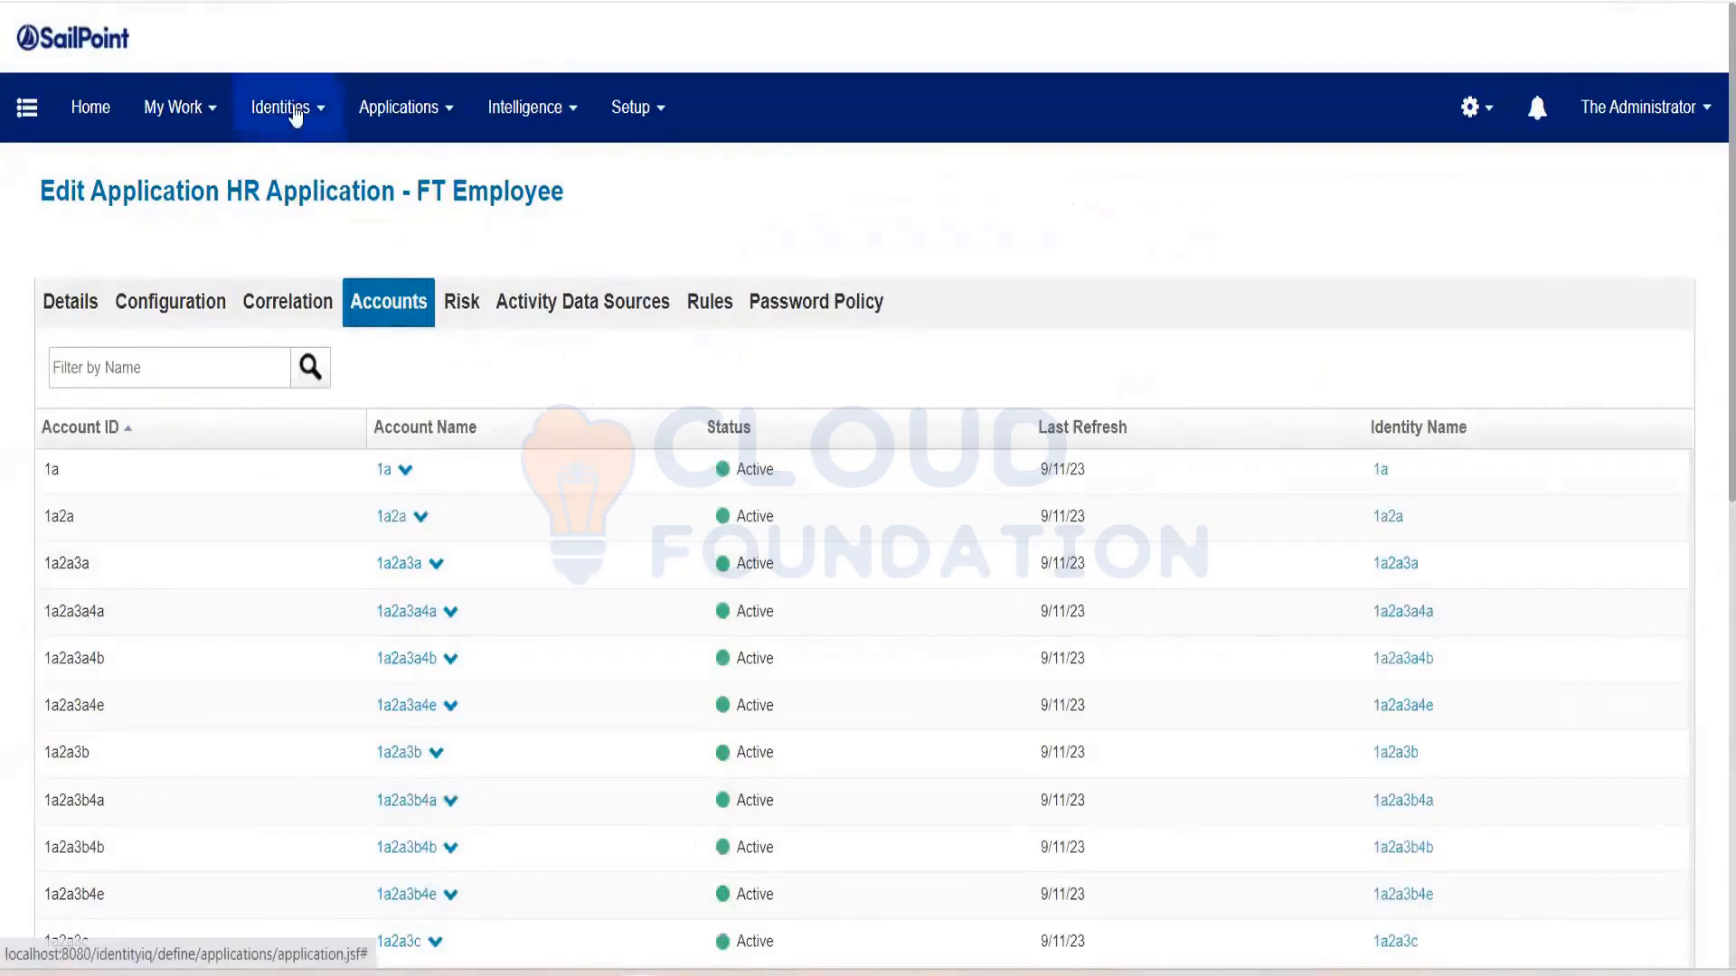
pyautogui.moveTo(294, 113)
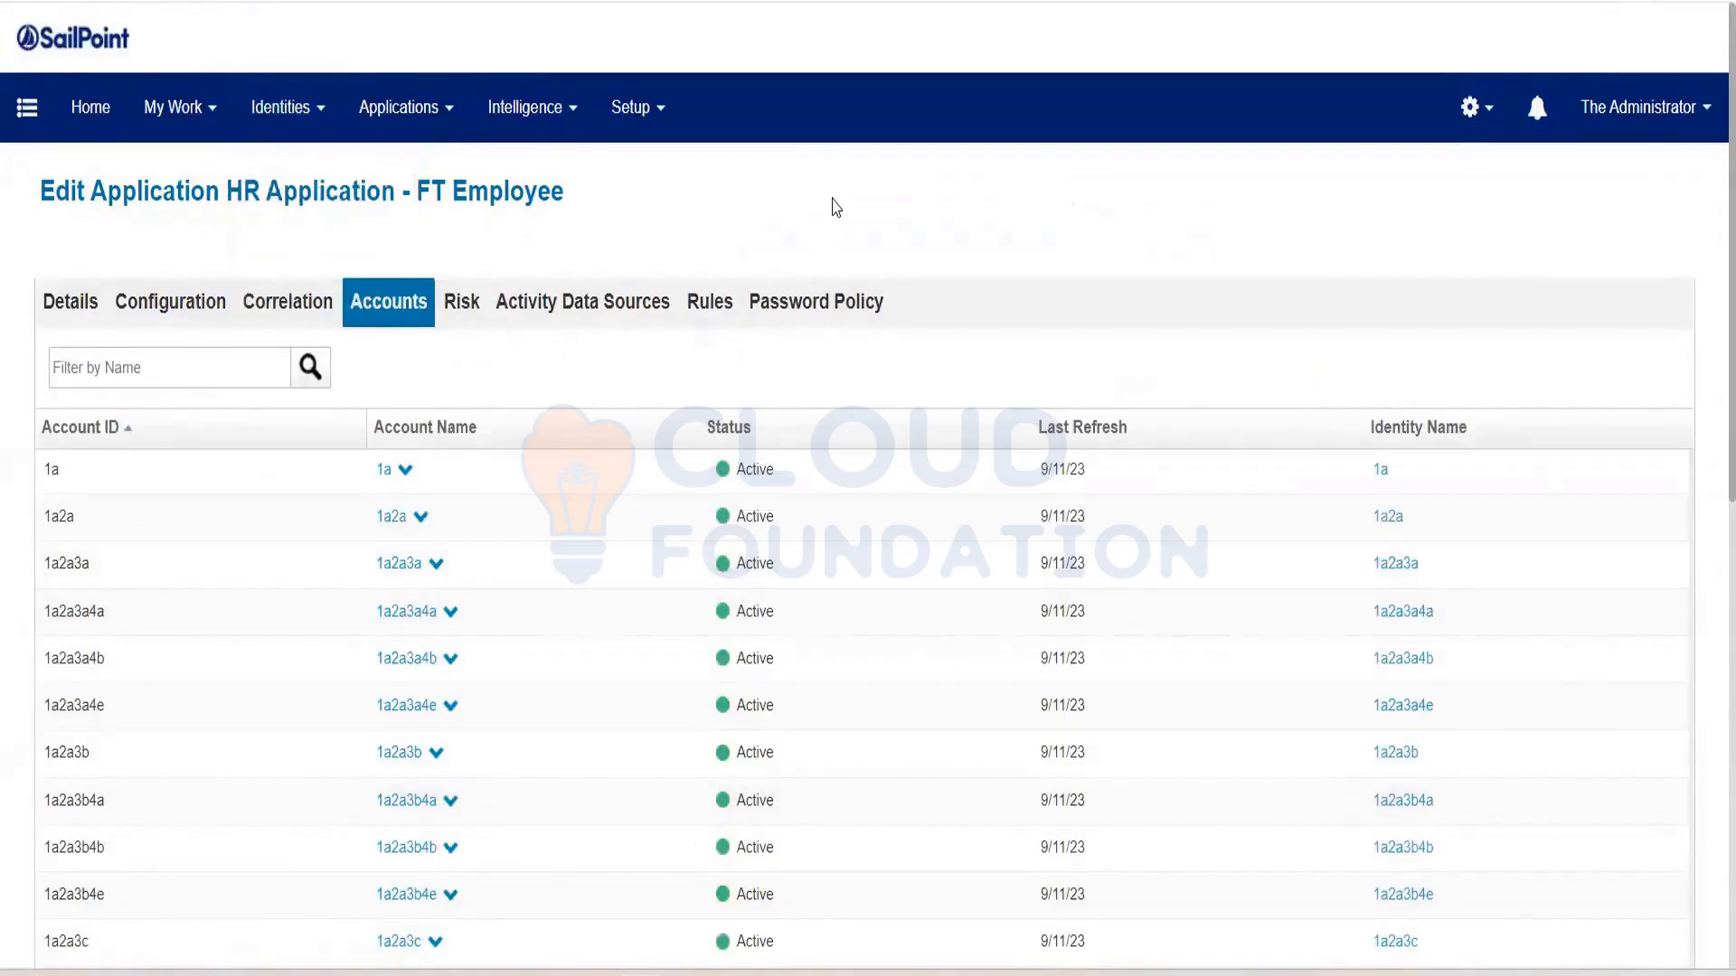
pyautogui.click(405, 470)
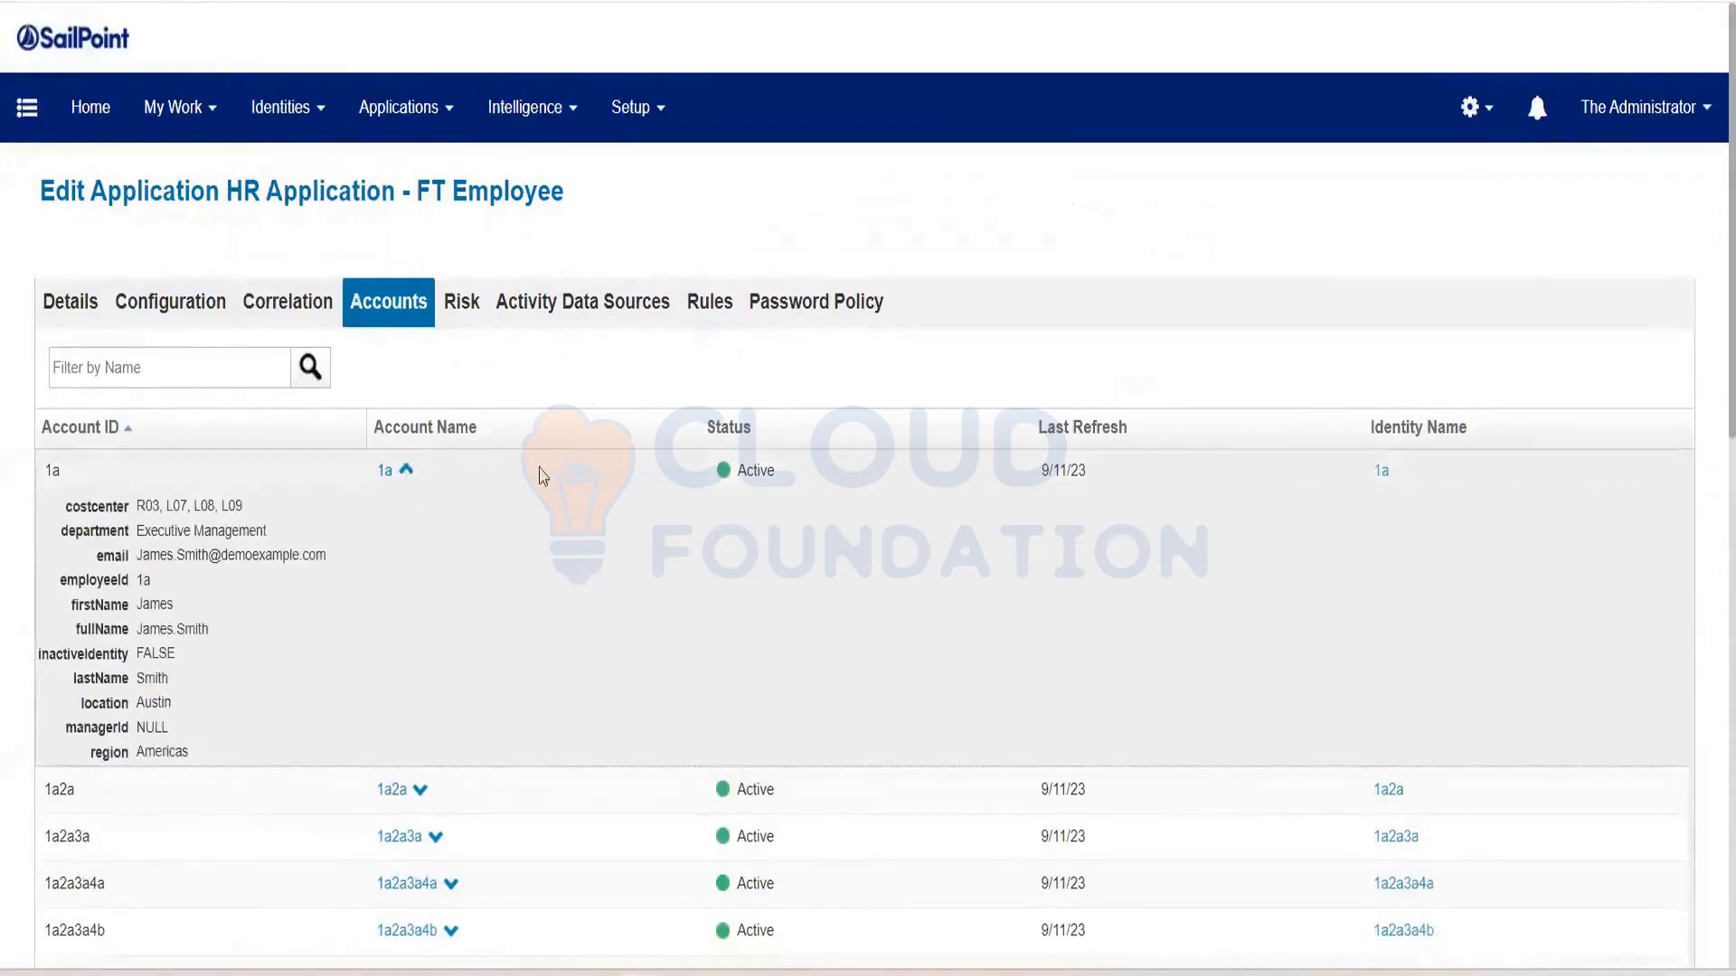
pyautogui.moveTo(246, 198); pyautogui.dragTo(725, 240)
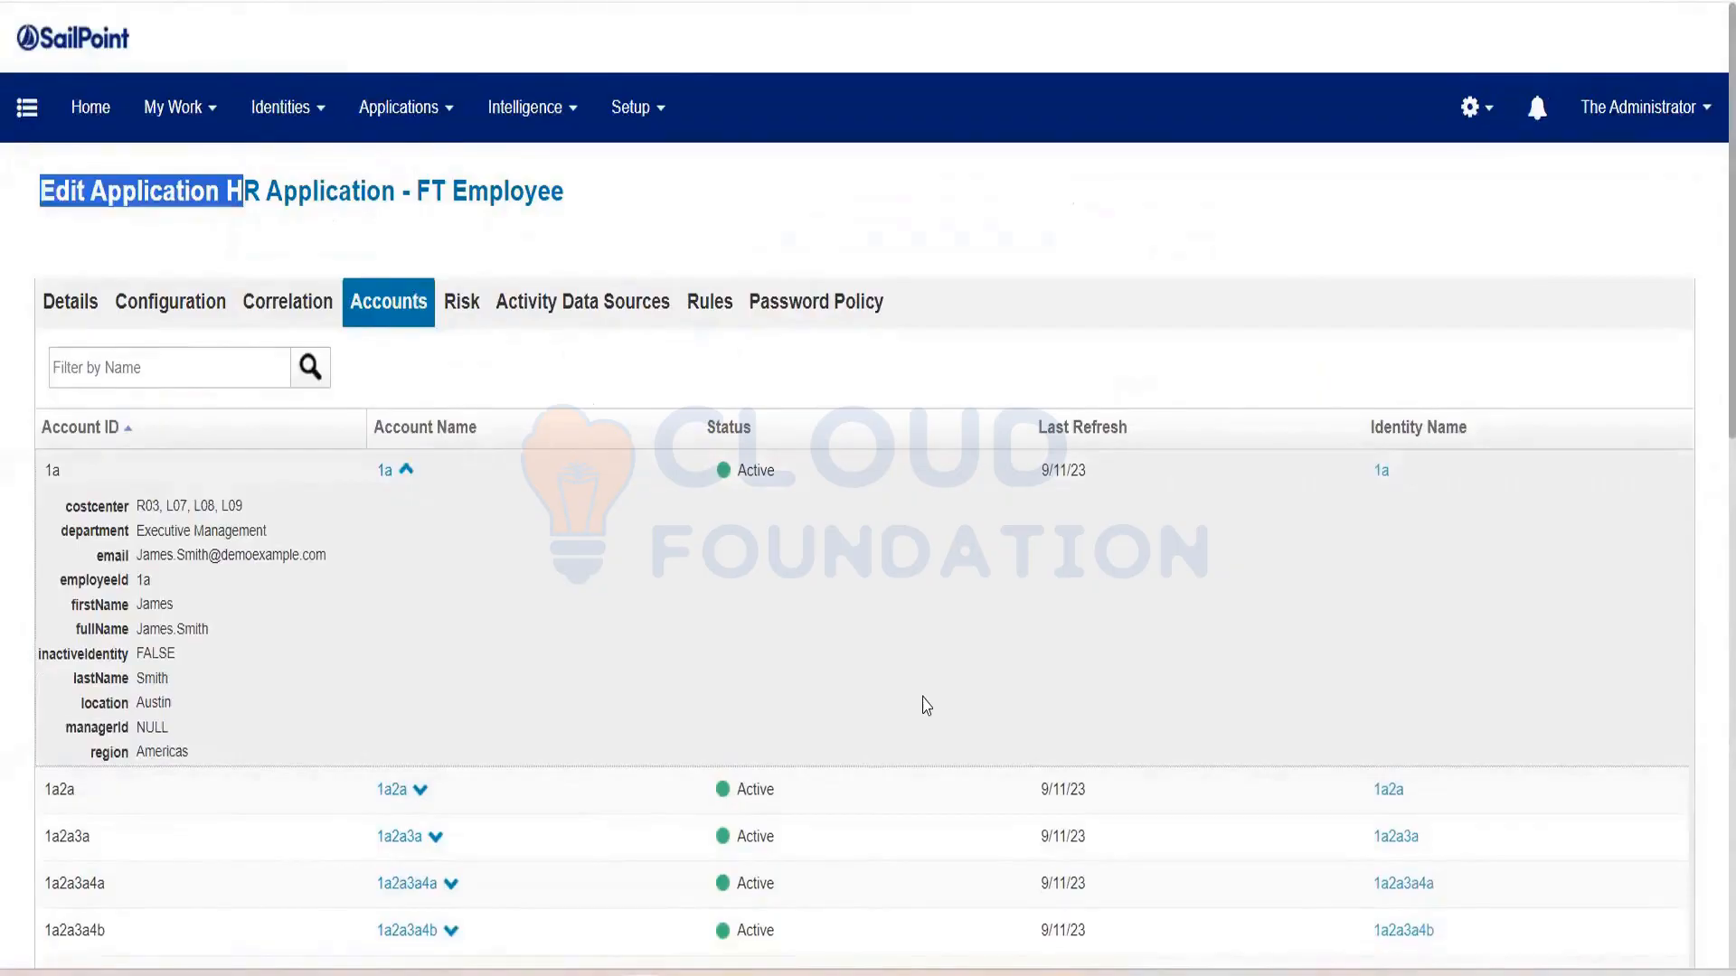
# Review the application's account and manager correlation settings, and look through the identities in the Identity Warehouse
pyautogui.click(271, 297)
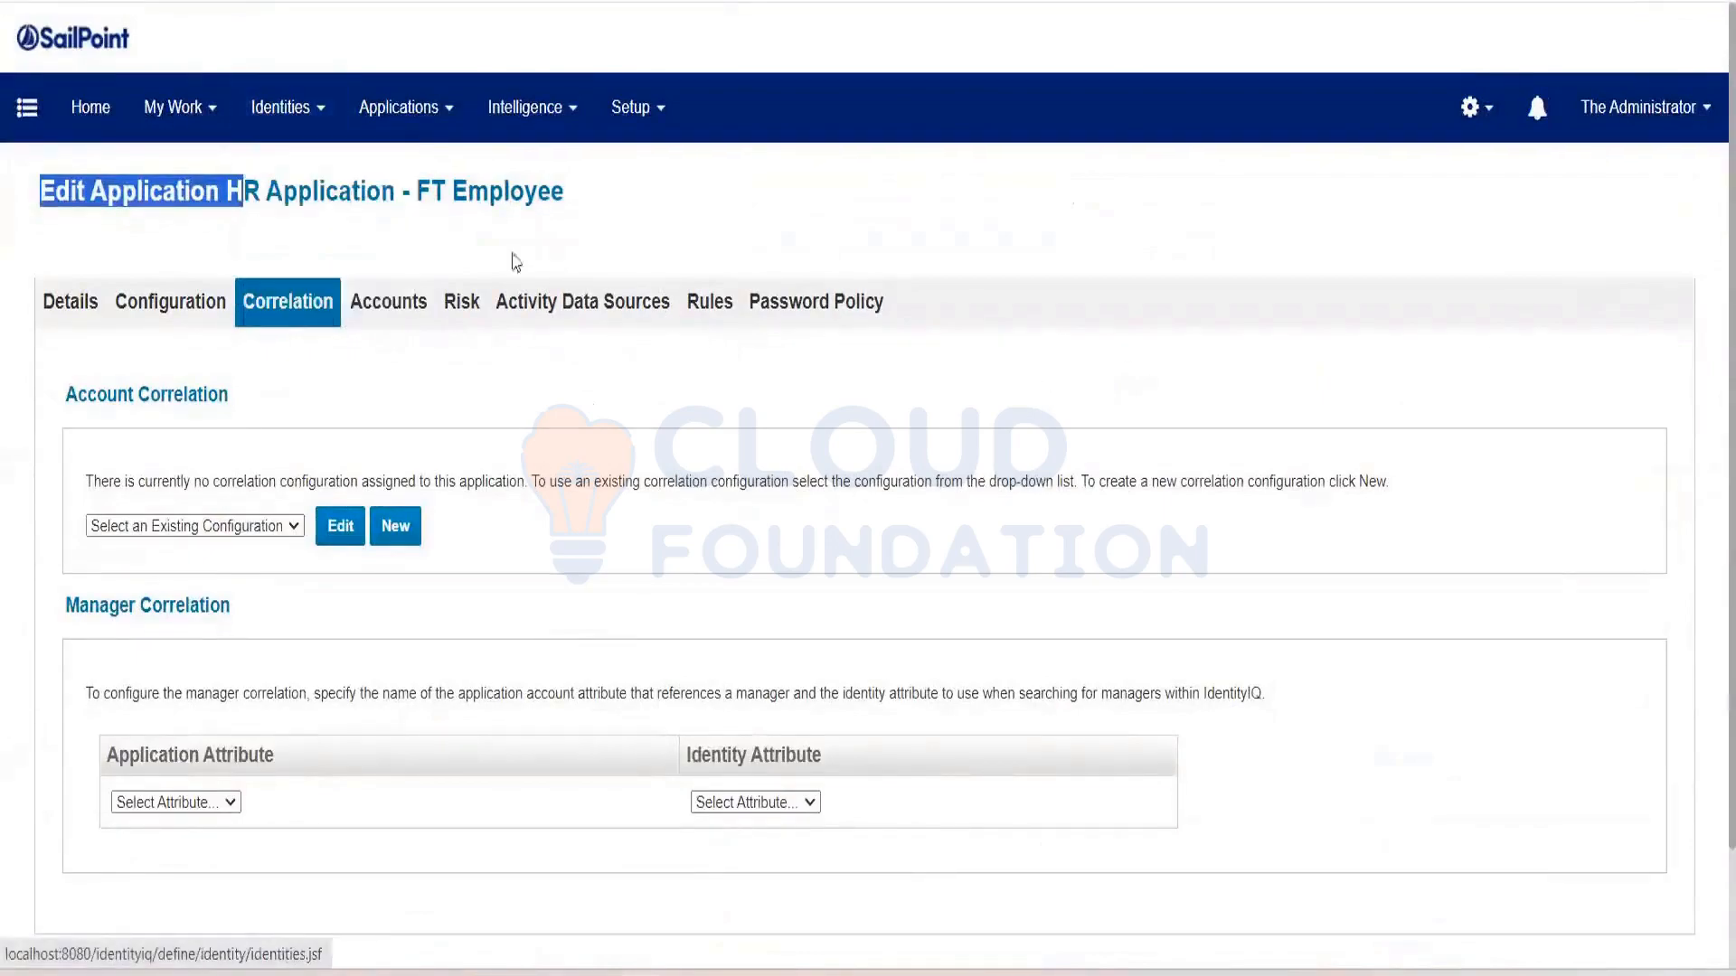
pyautogui.scroll(-1, 434, 531)
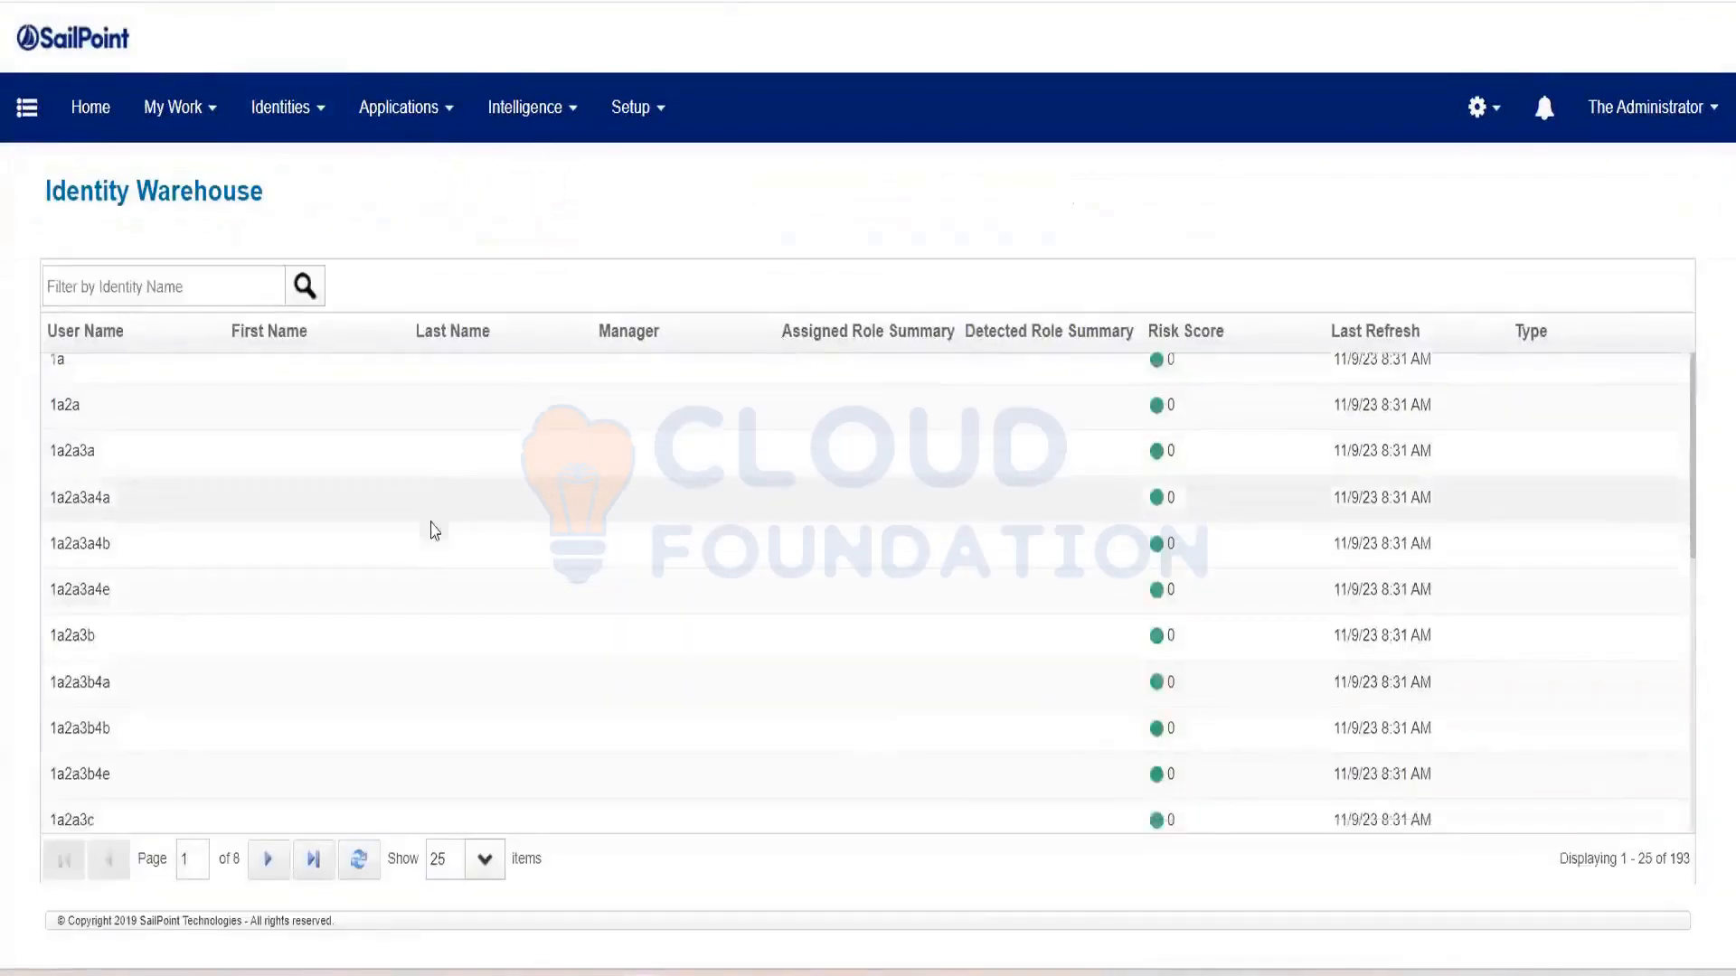
pyautogui.scroll(-7, 438, 531)
pyautogui.scroll(7, 352, 551)
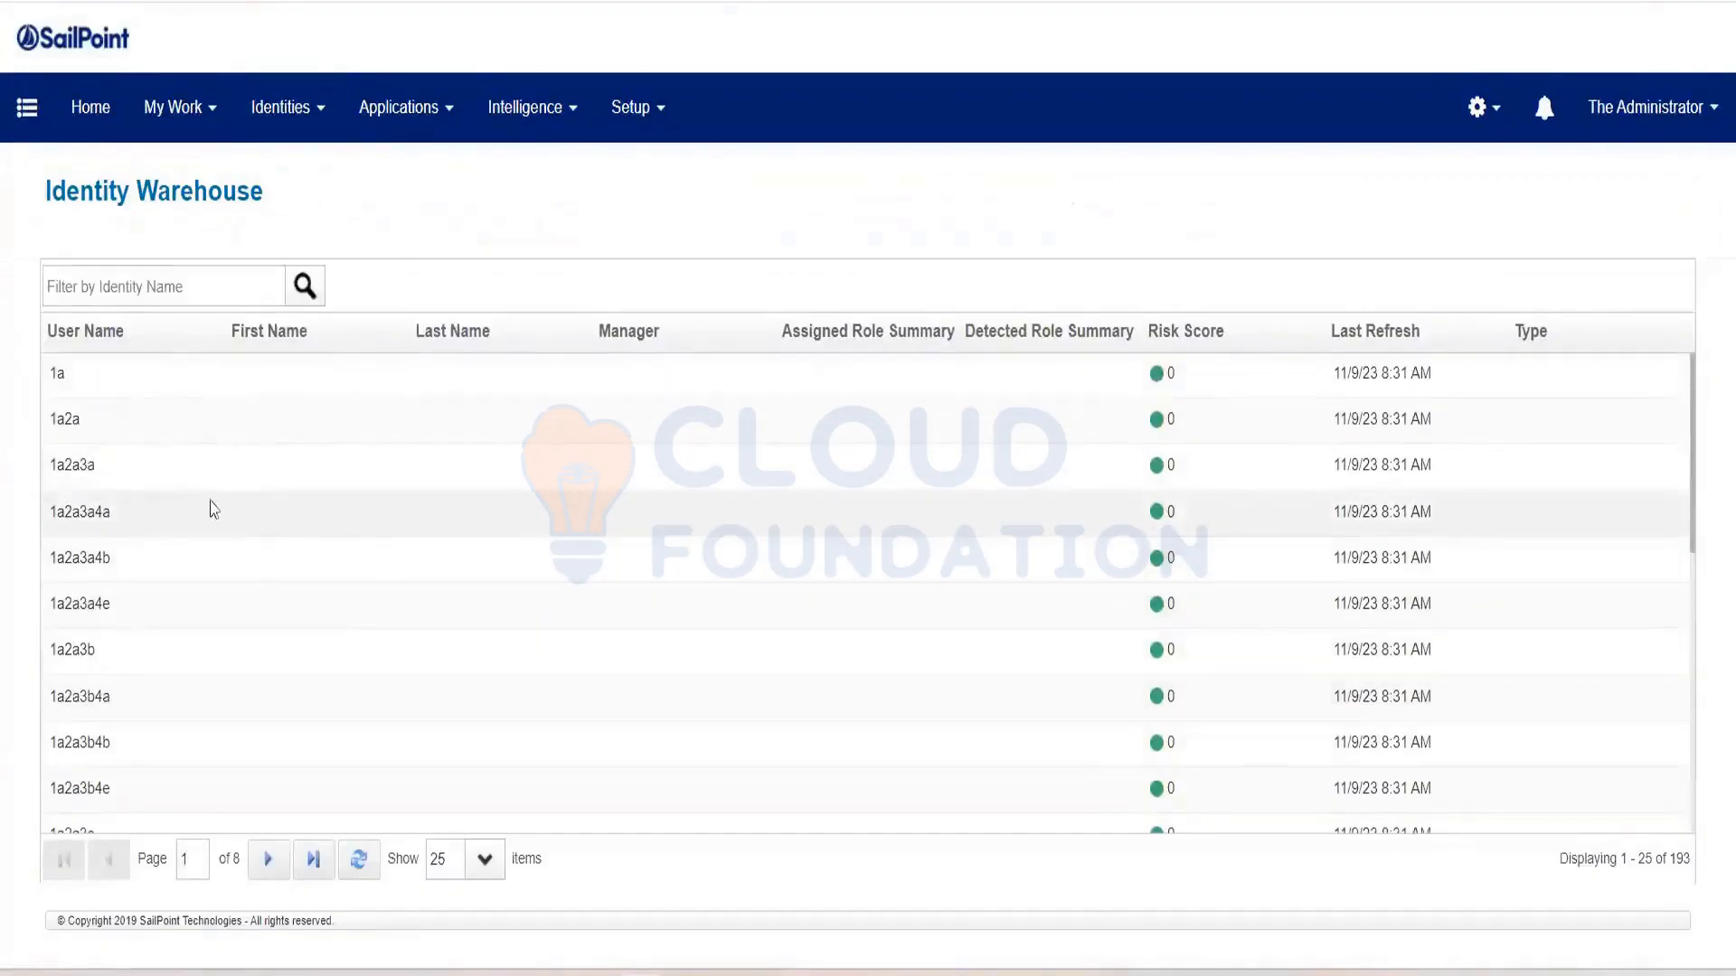
# View the first identity in the warehouse and examine the attribute details of its HR Application - FT Employee account
pyautogui.click(148, 376)
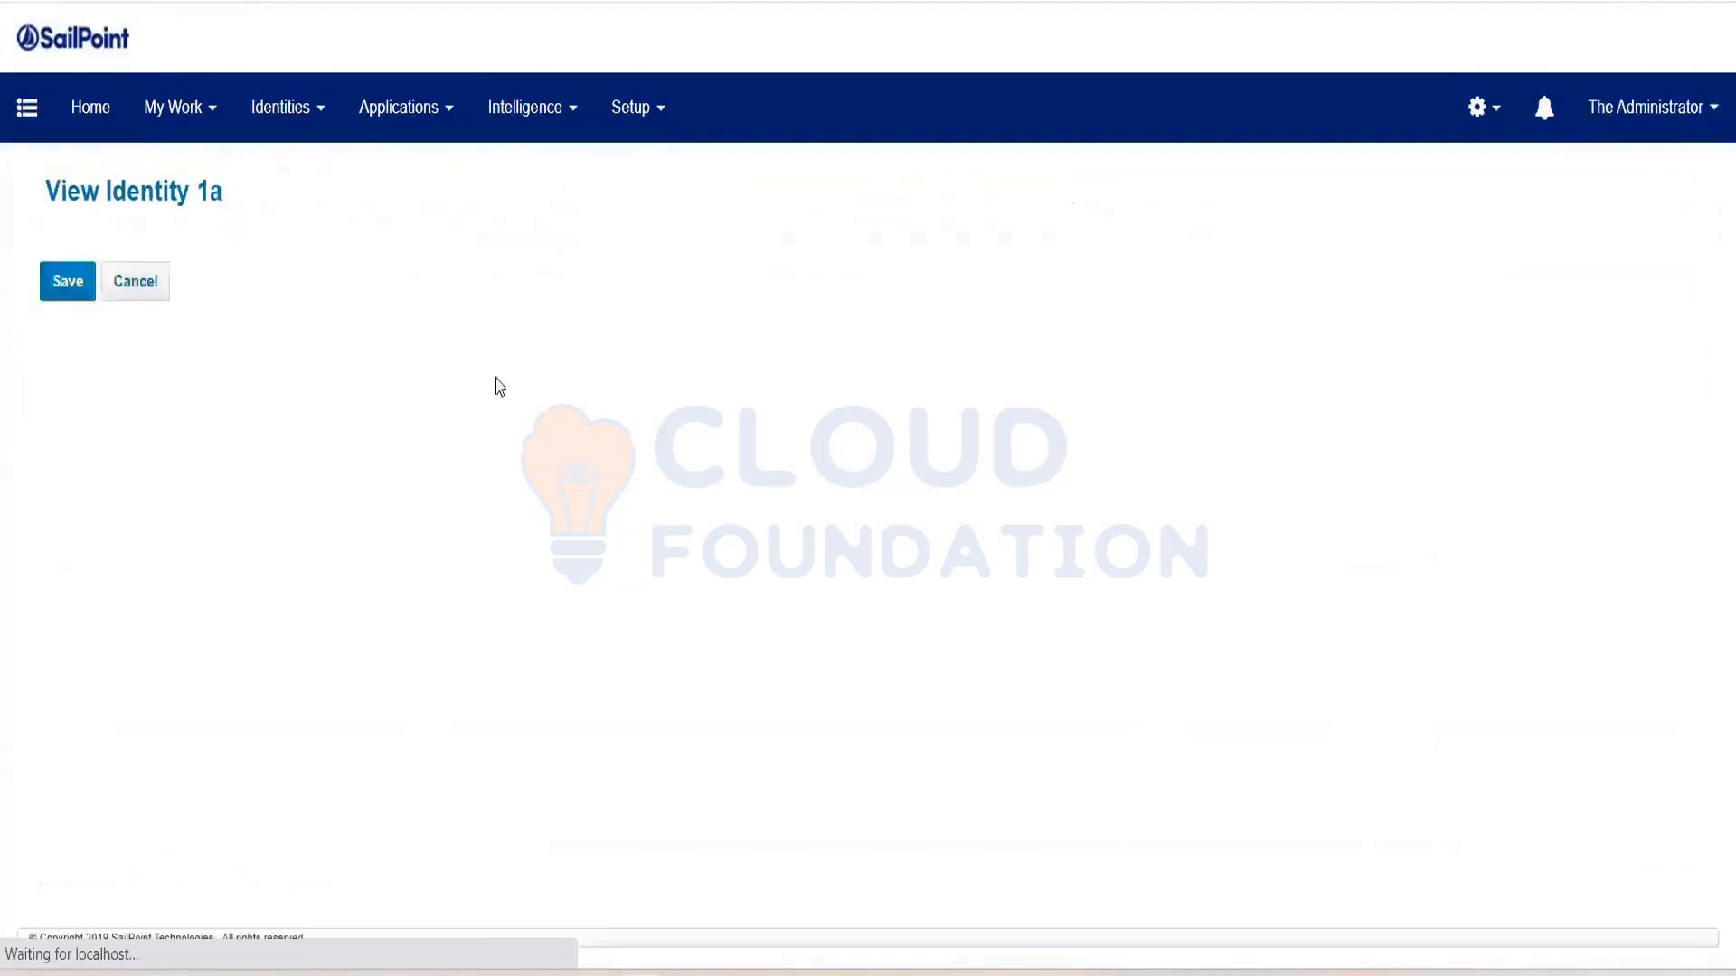
pyautogui.moveTo(181, 369); pyautogui.dragTo(214, 371)
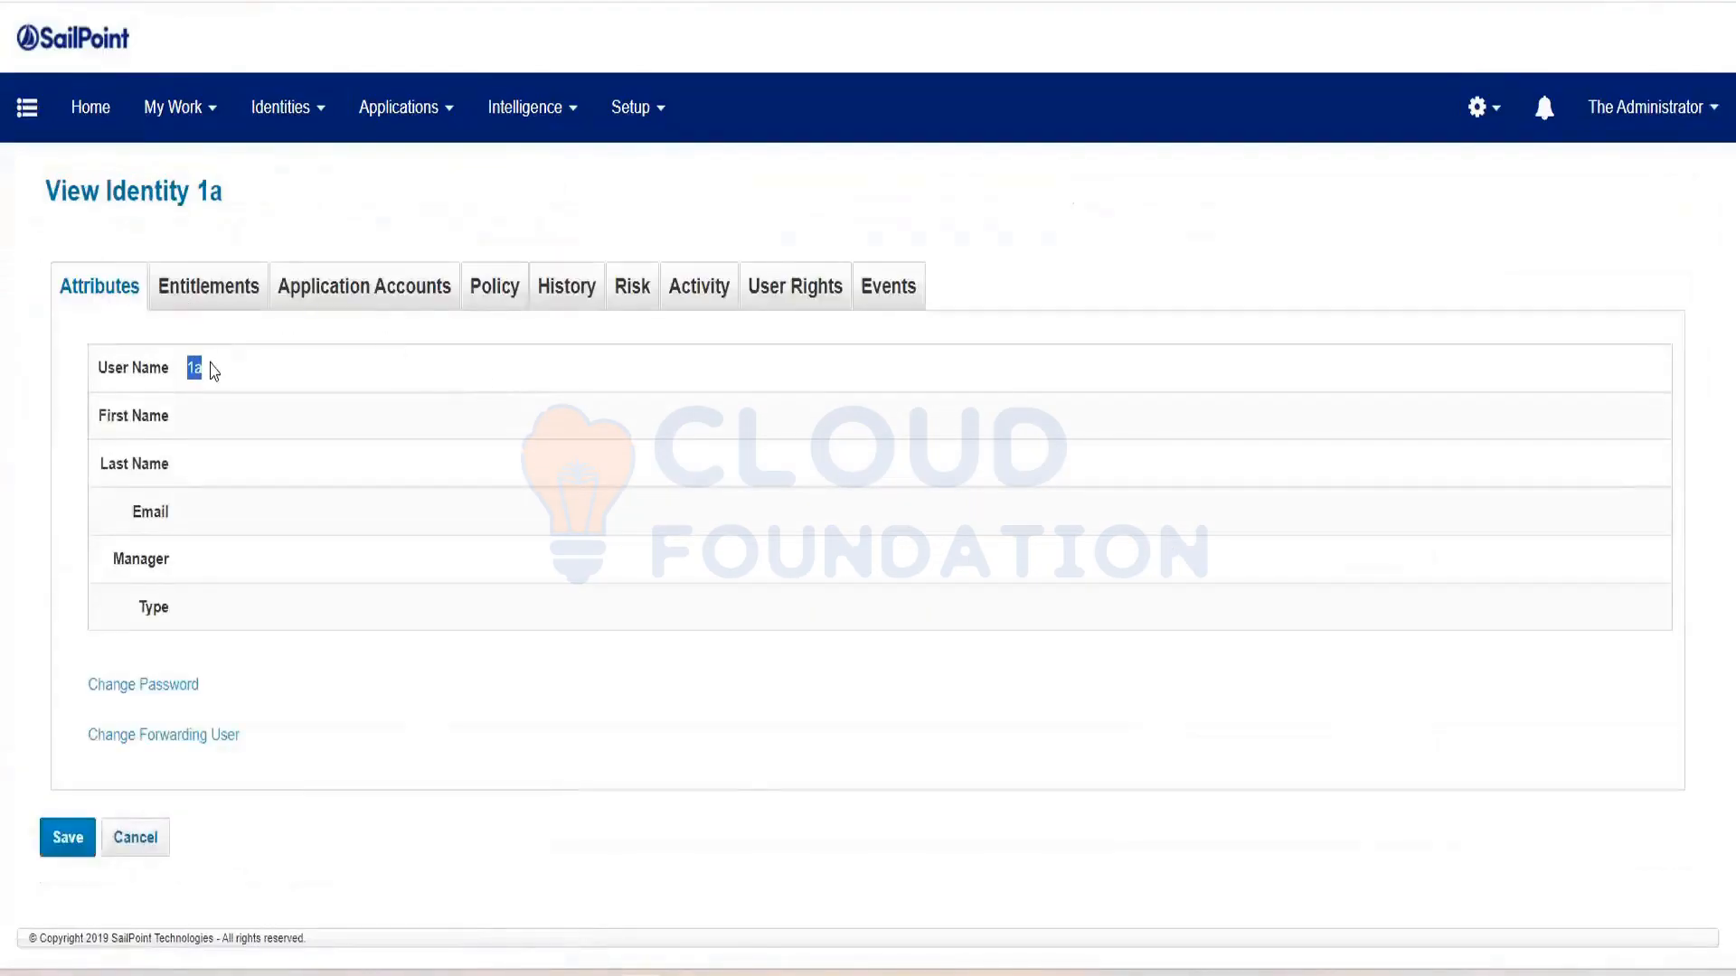
pyautogui.click(361, 287)
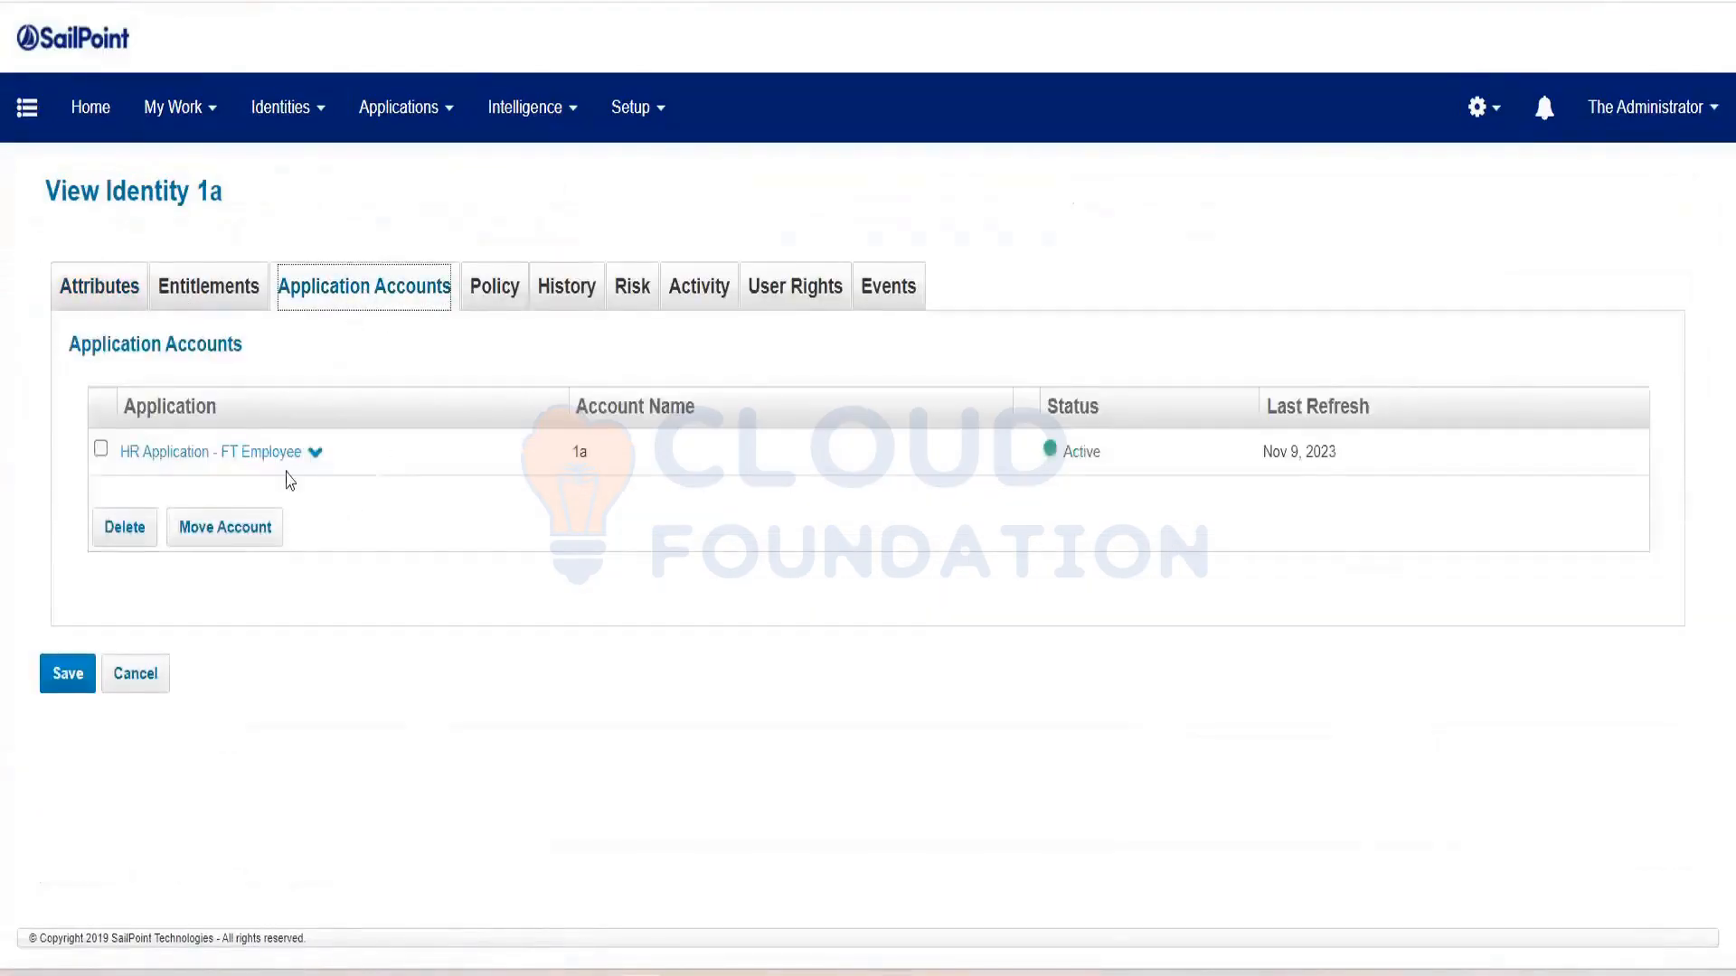
pyautogui.click(316, 451)
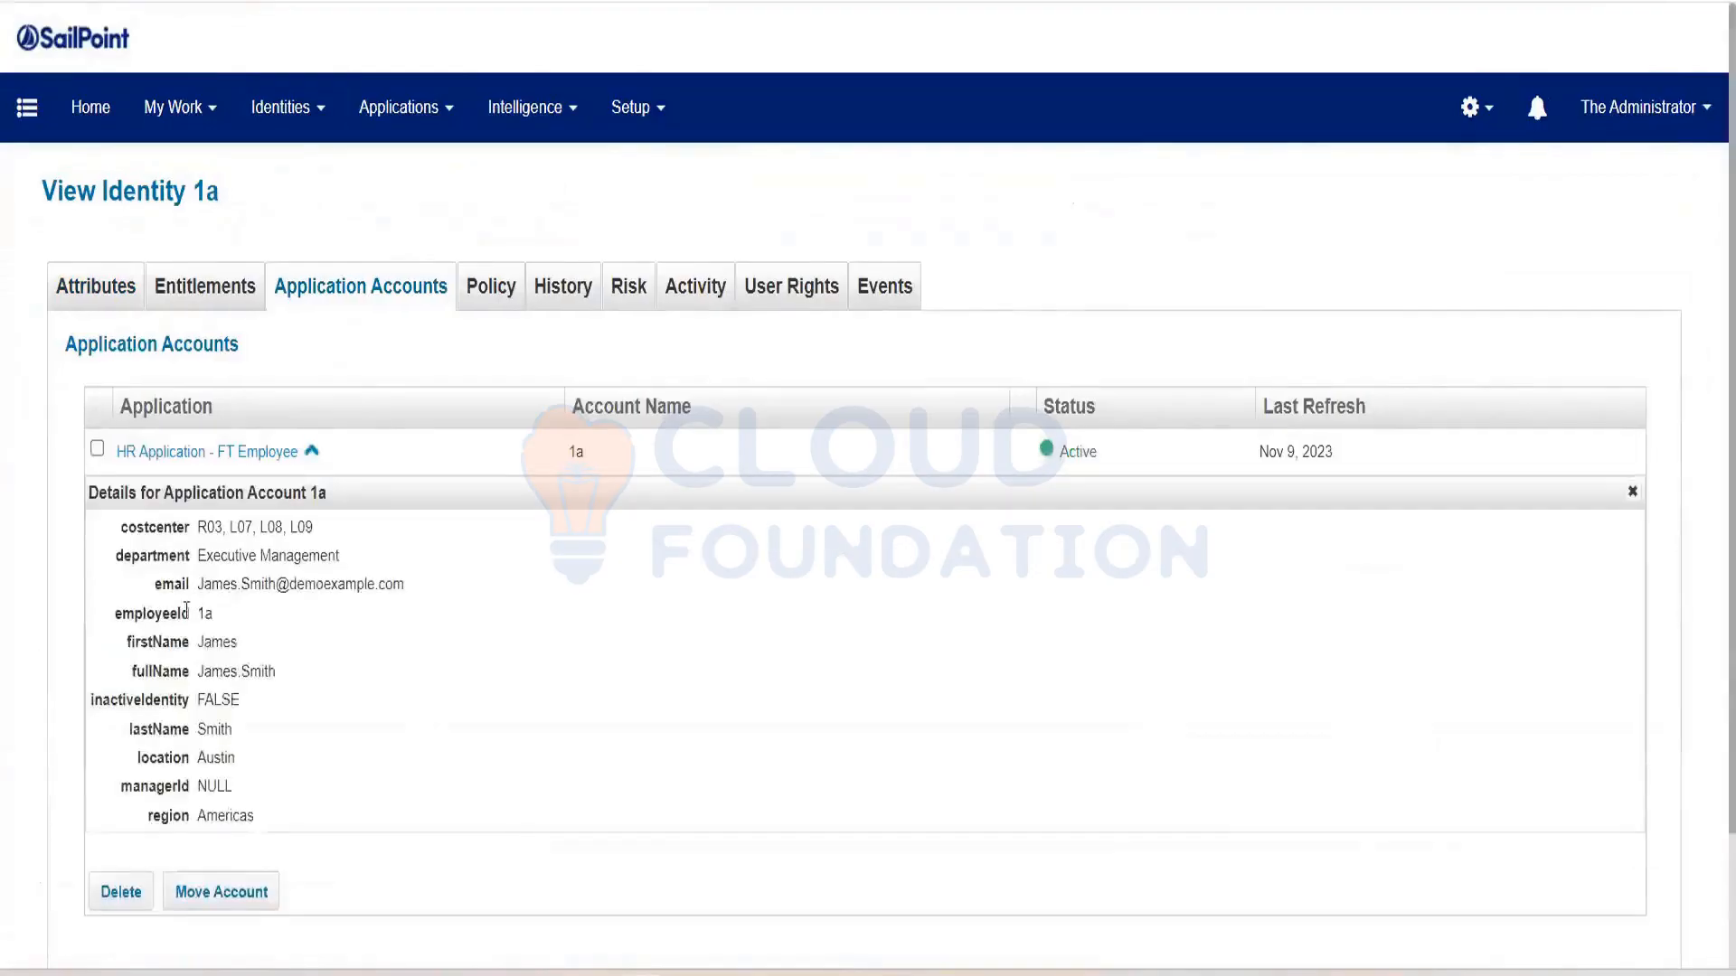
pyautogui.doubleClick(217, 643)
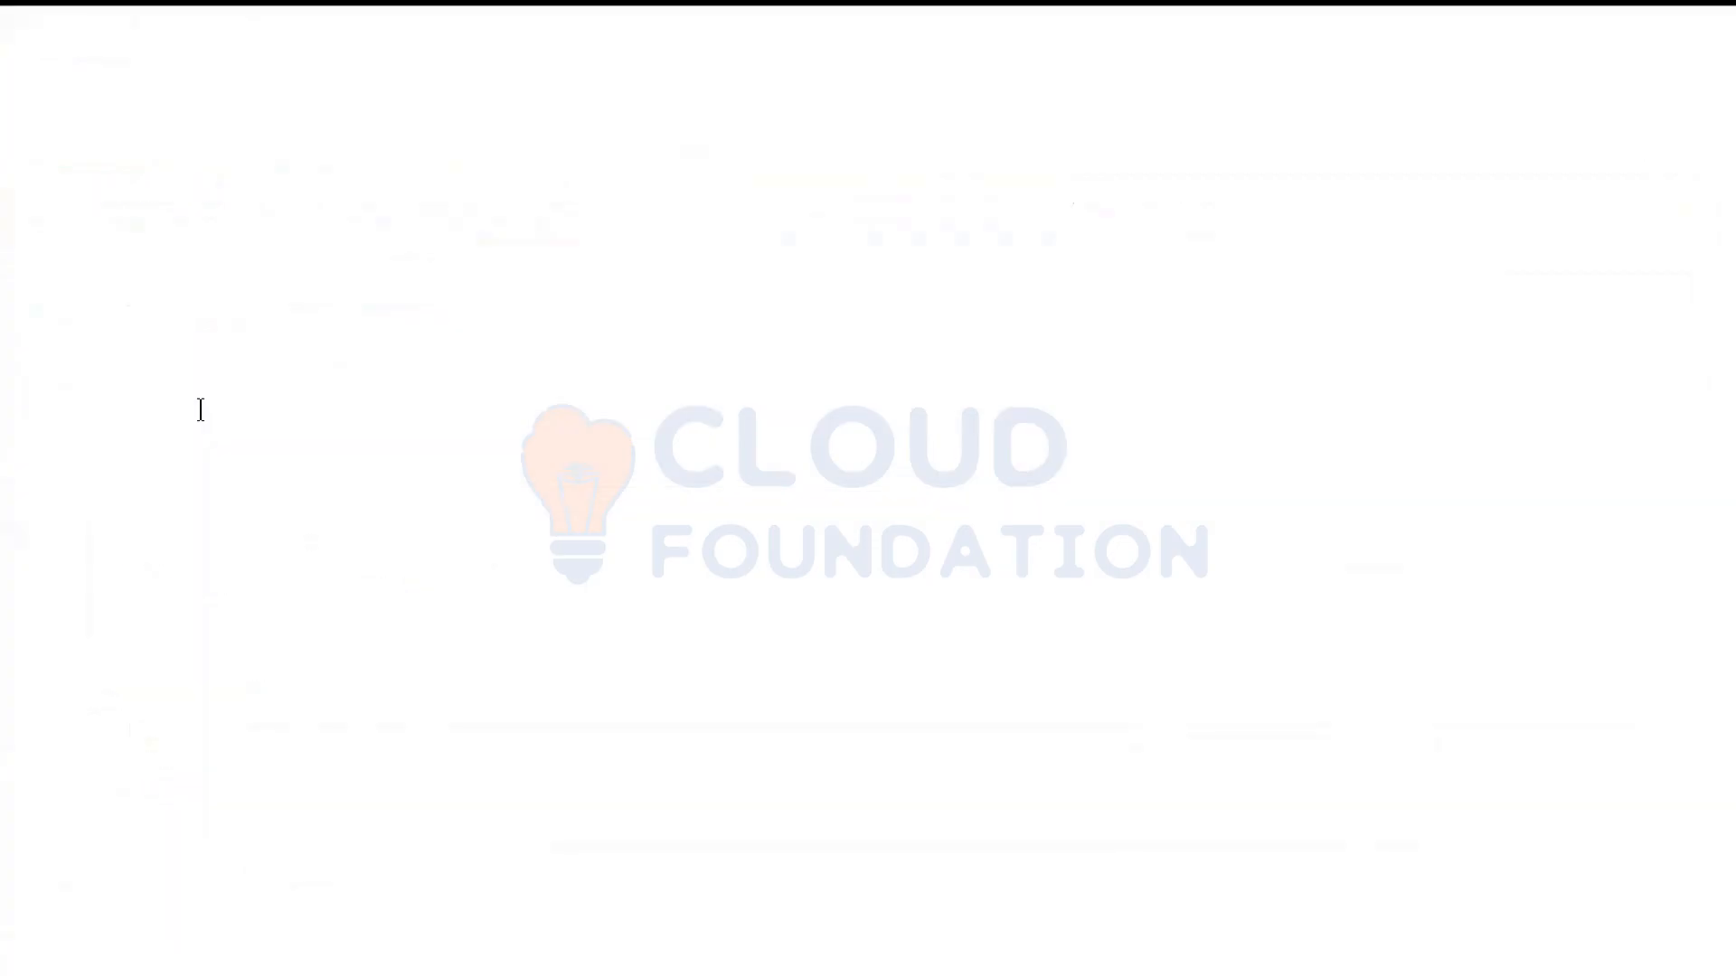
# Switch to the blank whiteboard and add the text label SP on its left, HR at its upper right and Trakk at its lower right
pyautogui.write('SP')
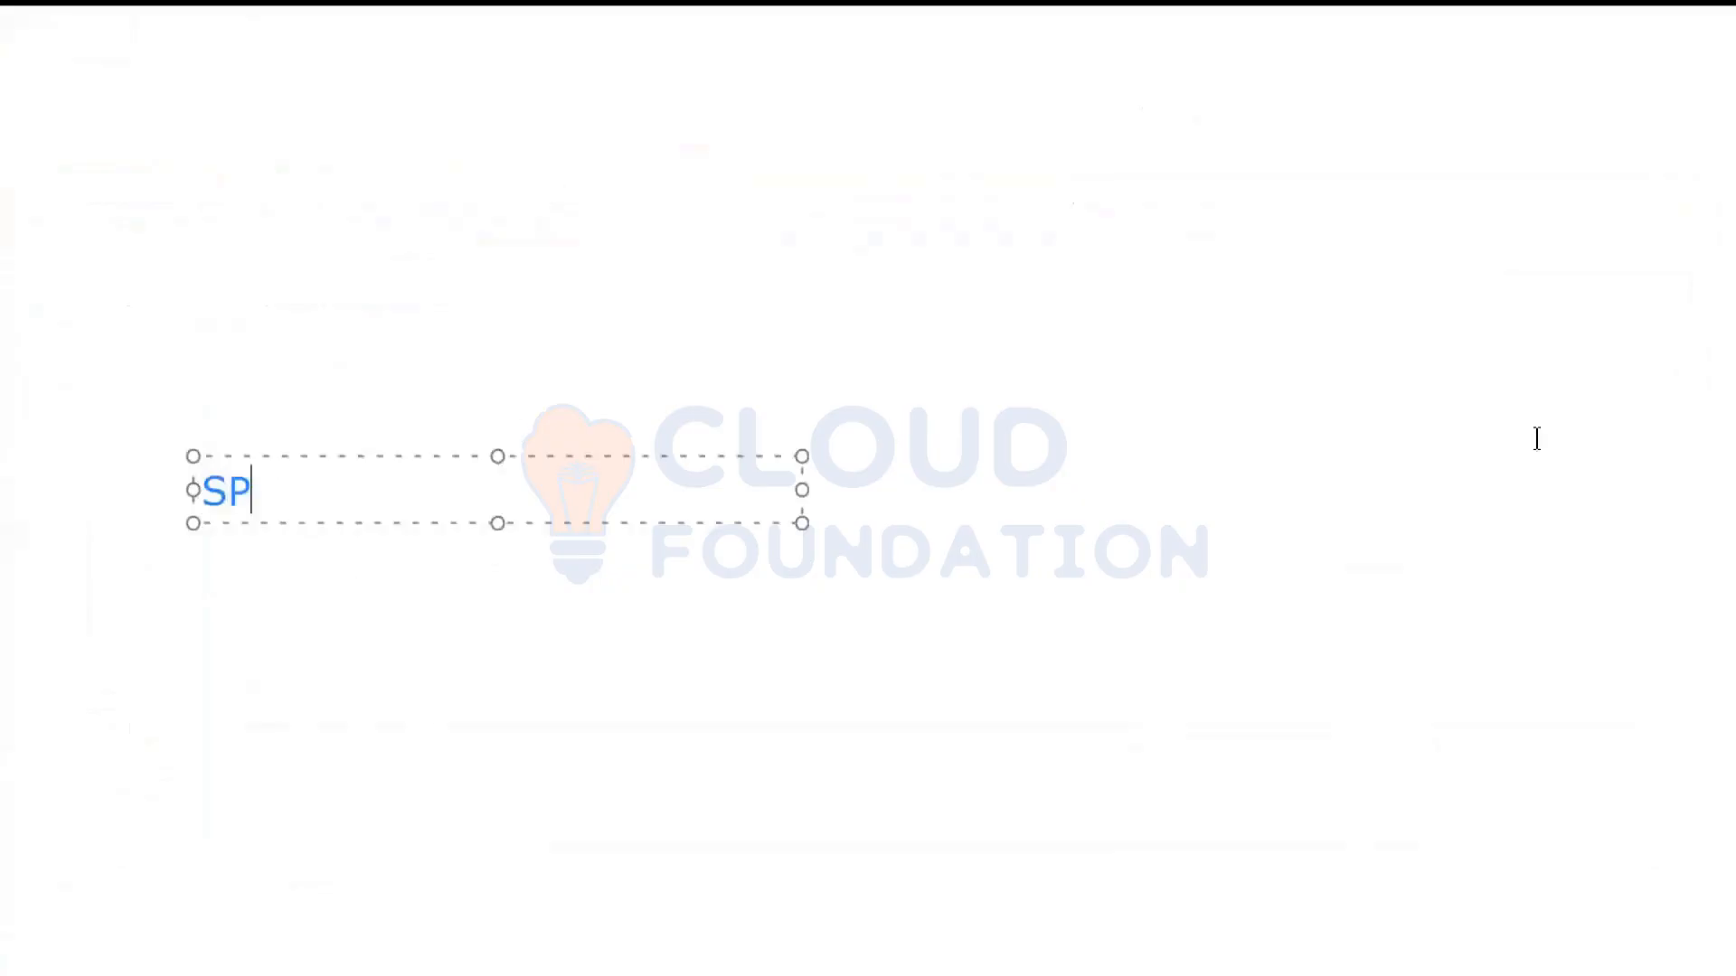
pyautogui.click(1336, 177)
pyautogui.write('HR')
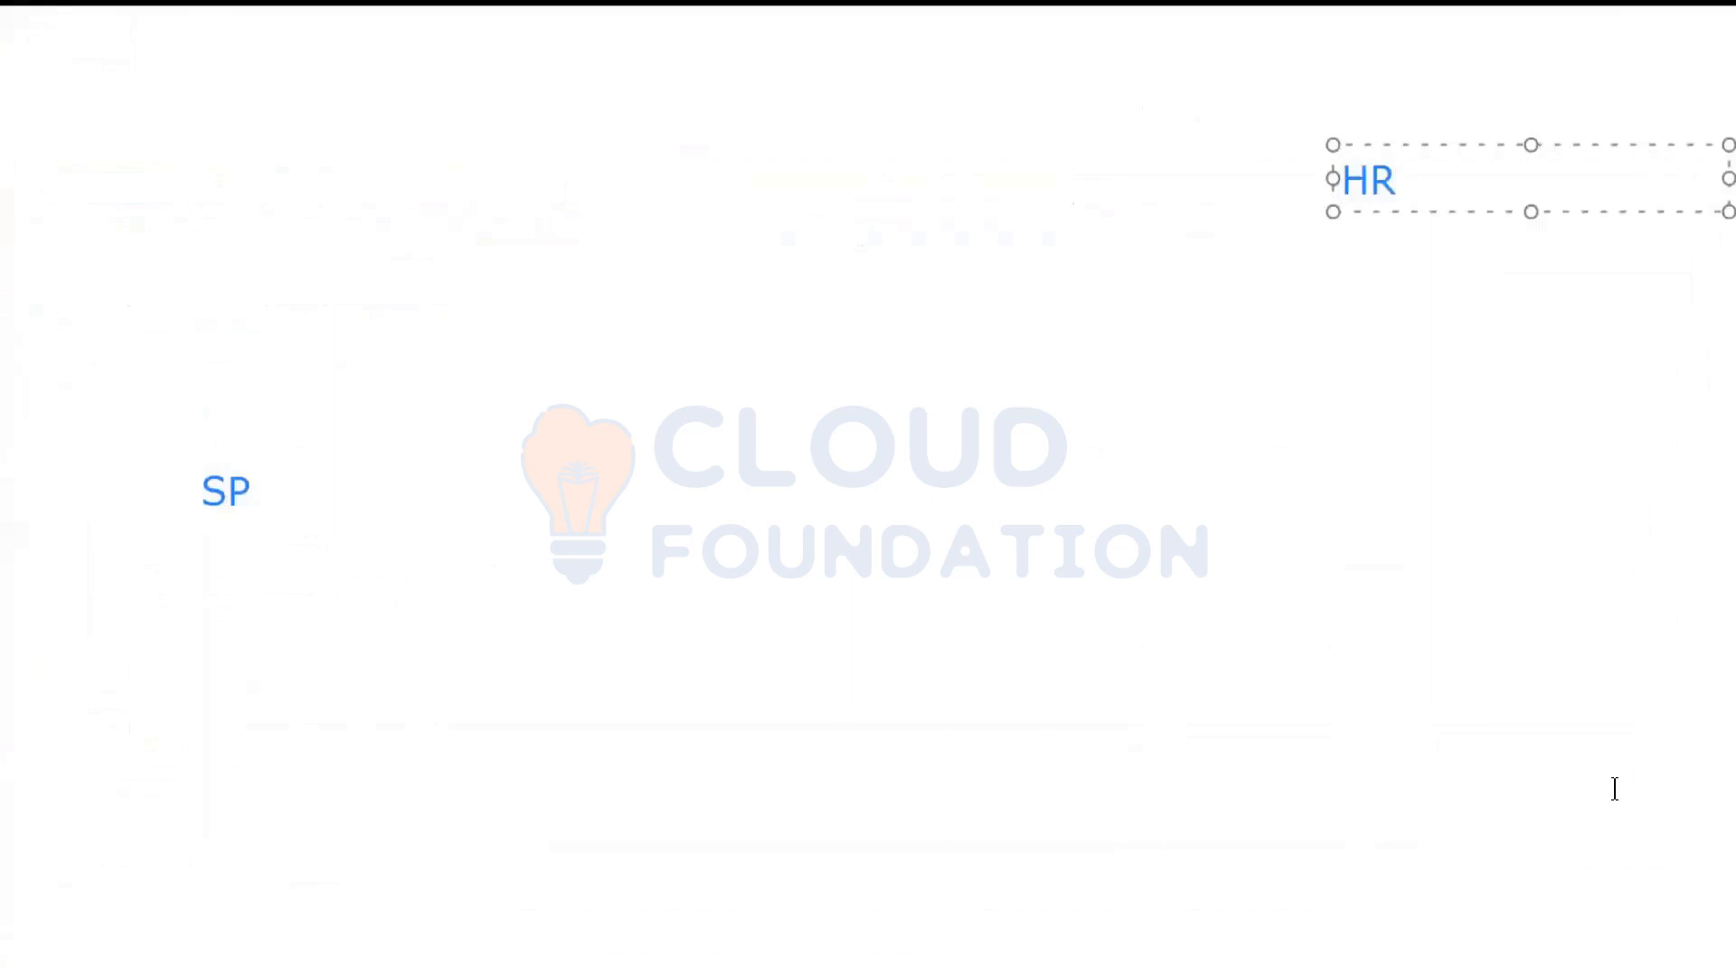
pyautogui.click(1416, 610)
pyautogui.write('Trakk')
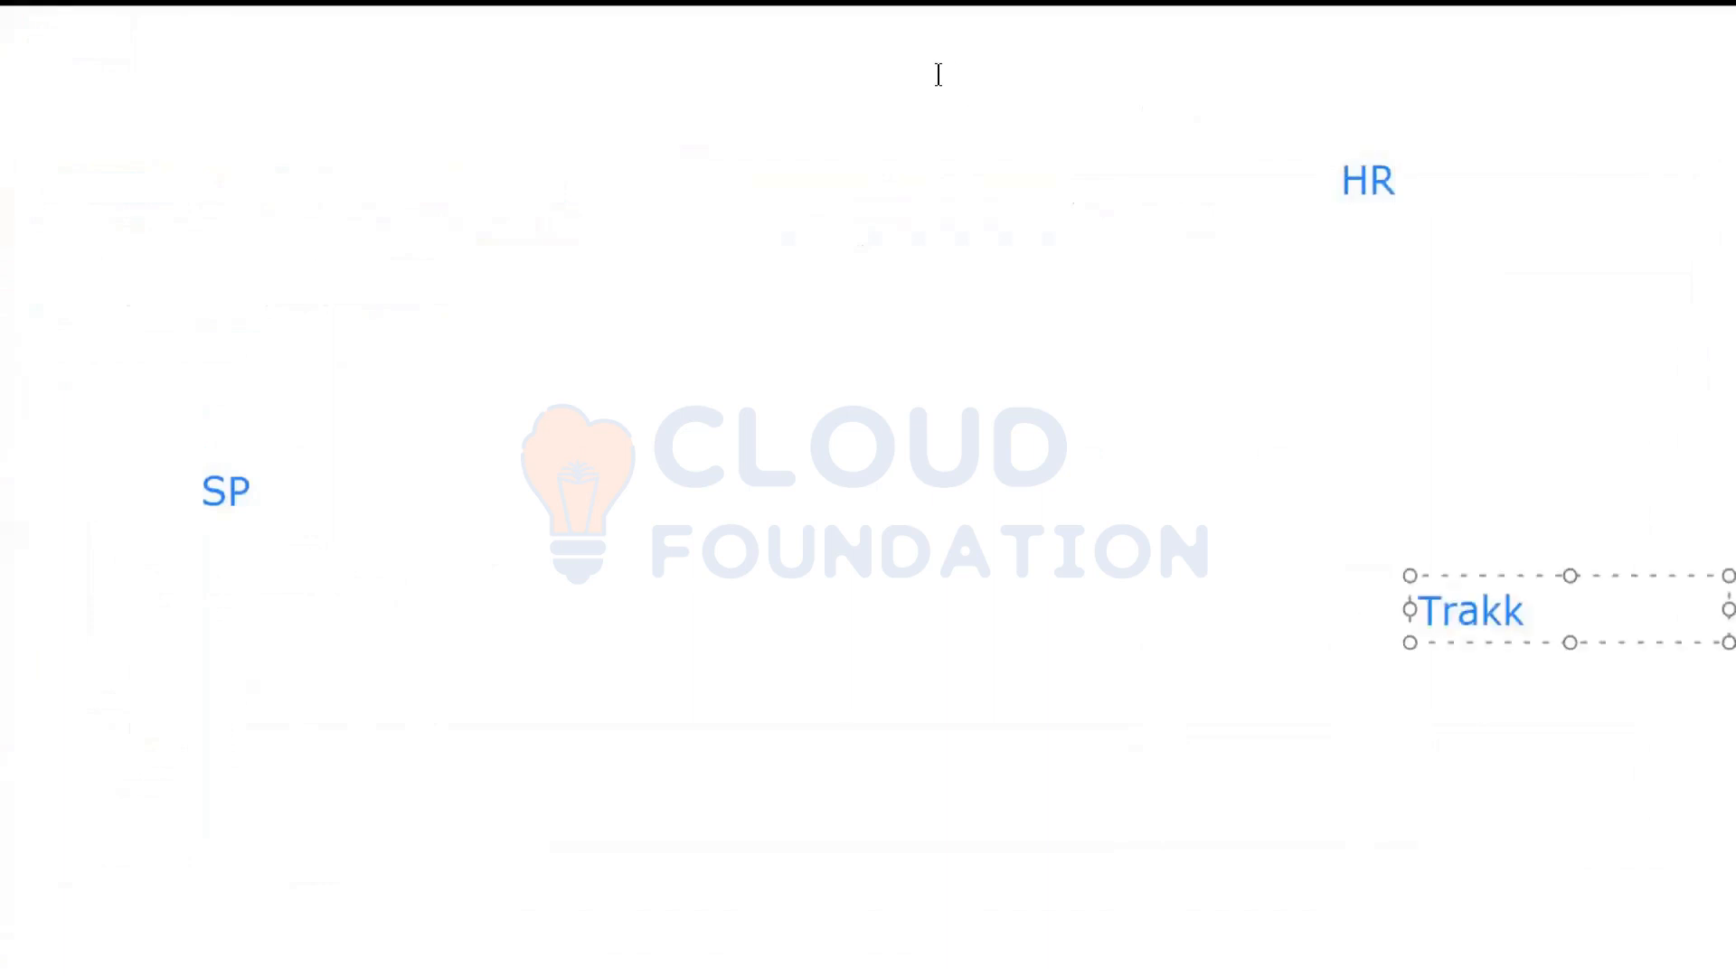